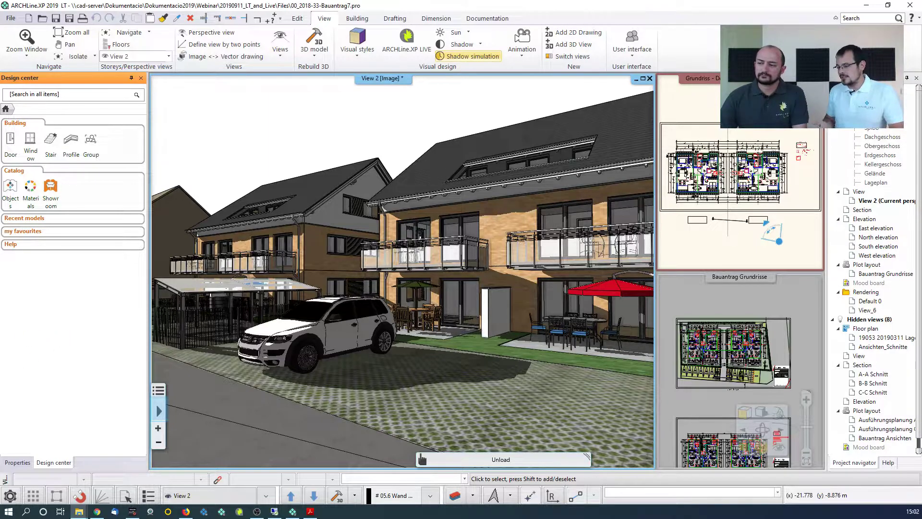
Inspect the properties of the upper-floor wall, balcony railing, paved and lawn slabs, and roof in the 3D perspective view
left_click(422, 459)
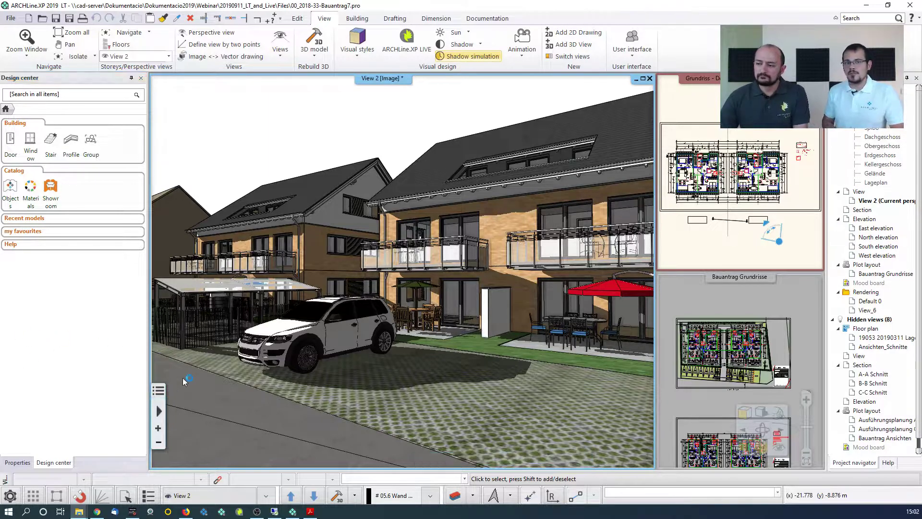
left_click(490, 238)
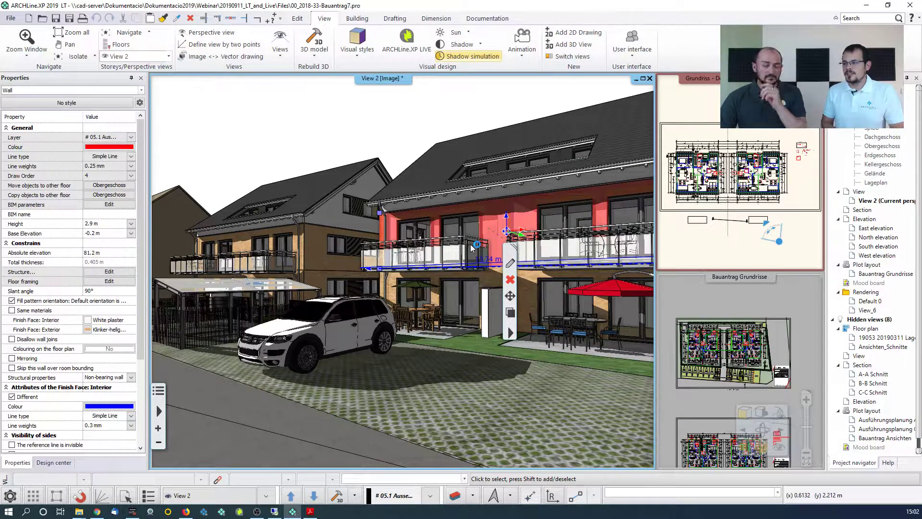
left_click(456, 249)
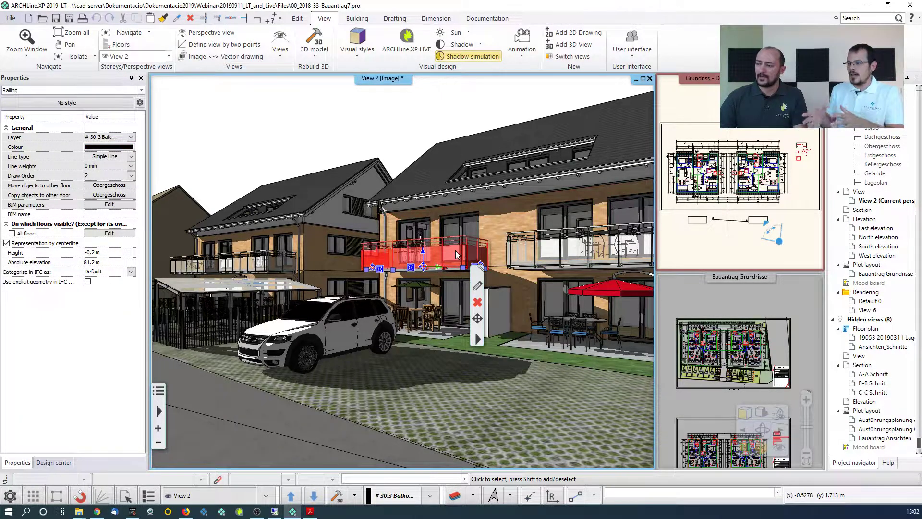
left_click(429, 367)
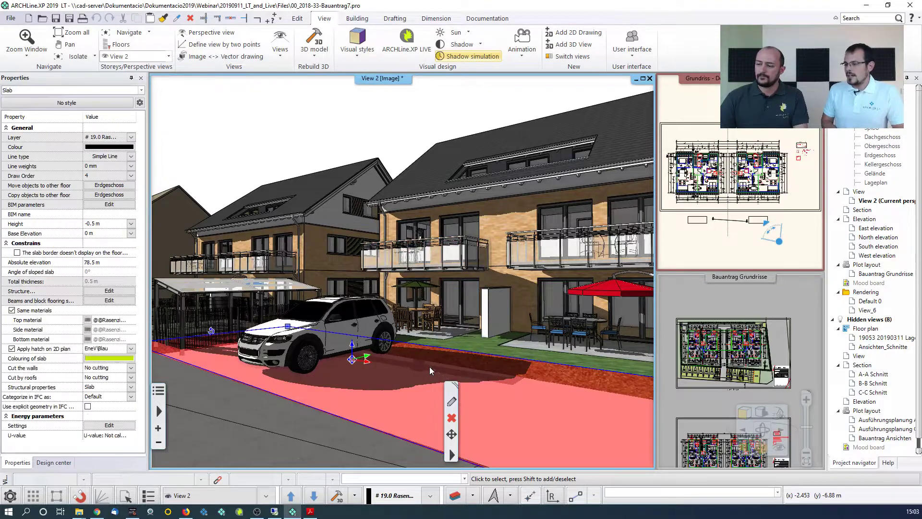
left_click(465, 347)
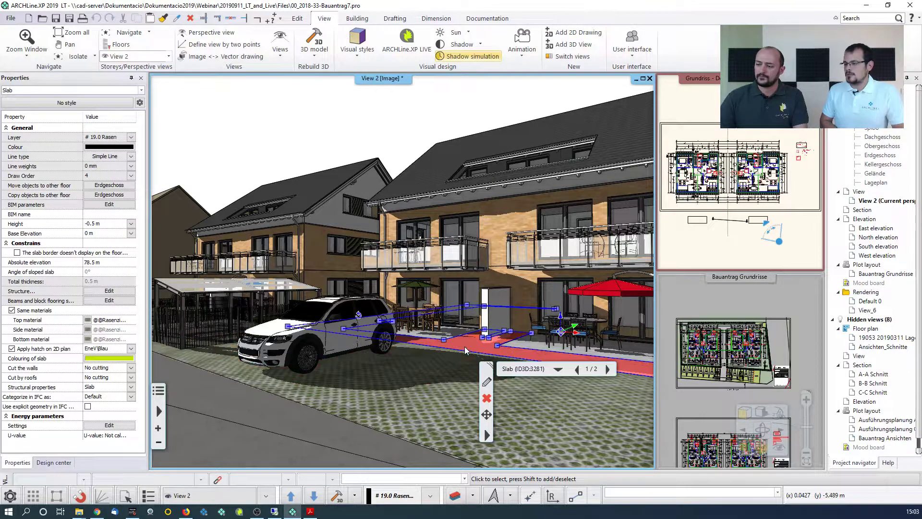
left_click(423, 369)
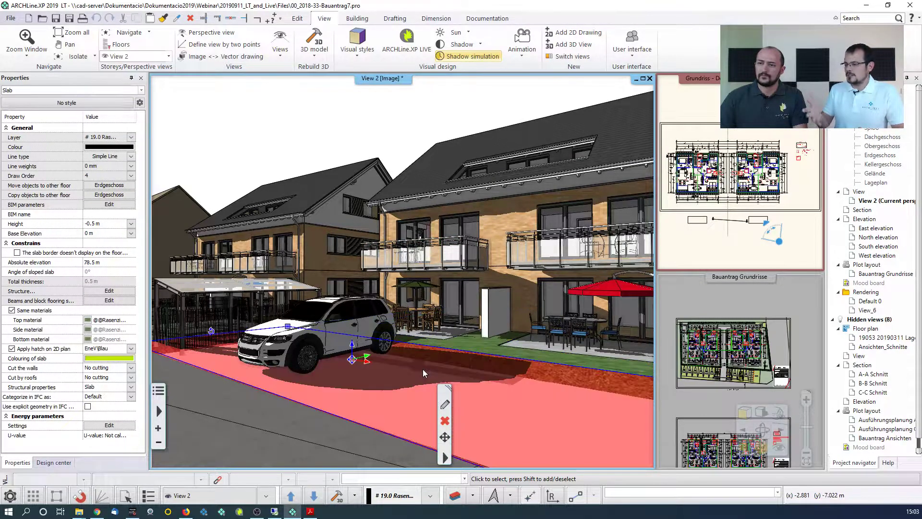
left_click(465, 186)
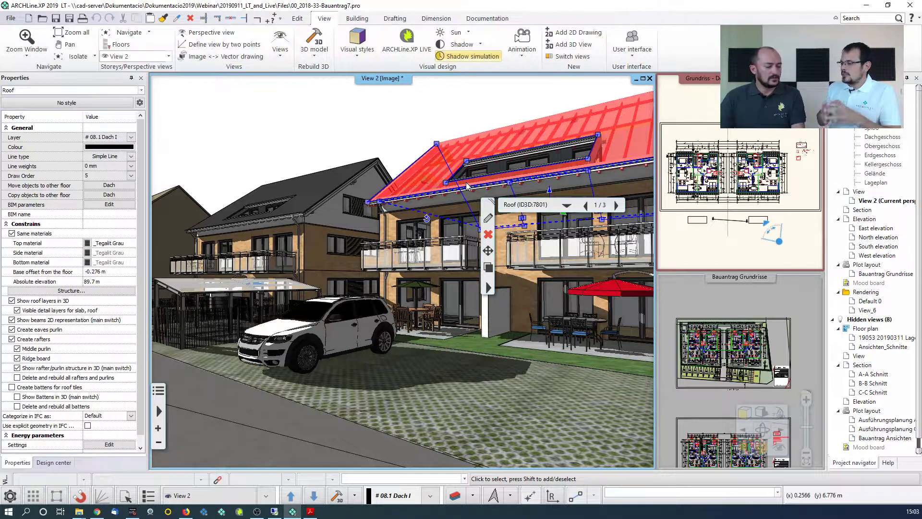
key("Escape")
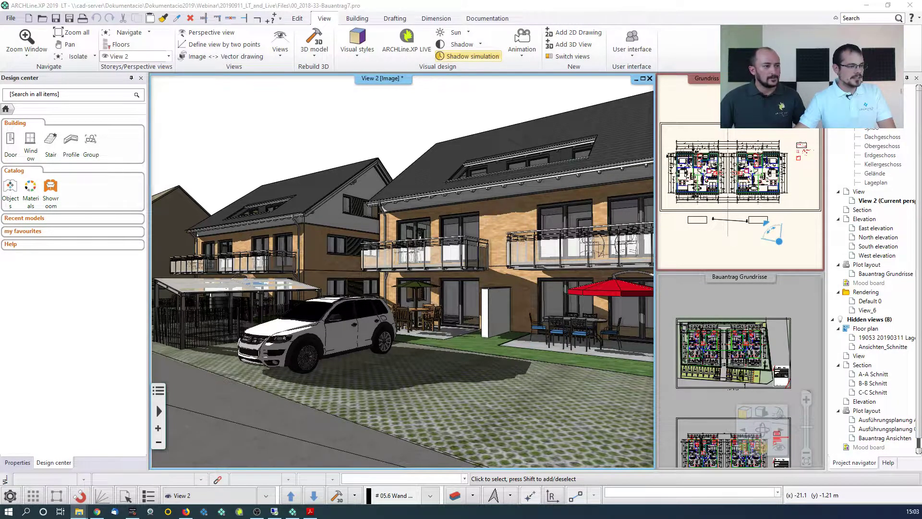
View the file_types_export_import_2018_Final.jpg diagram of supported file formats in Photos, and return to ARCHLine.XP
left_click_drag(0, 33, 416, 27)
double_click(415, 27)
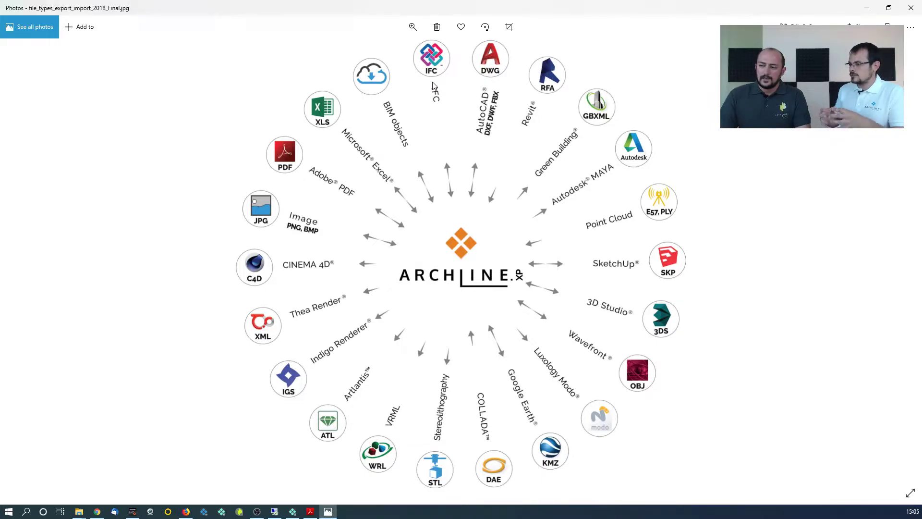
left_click(867, 9)
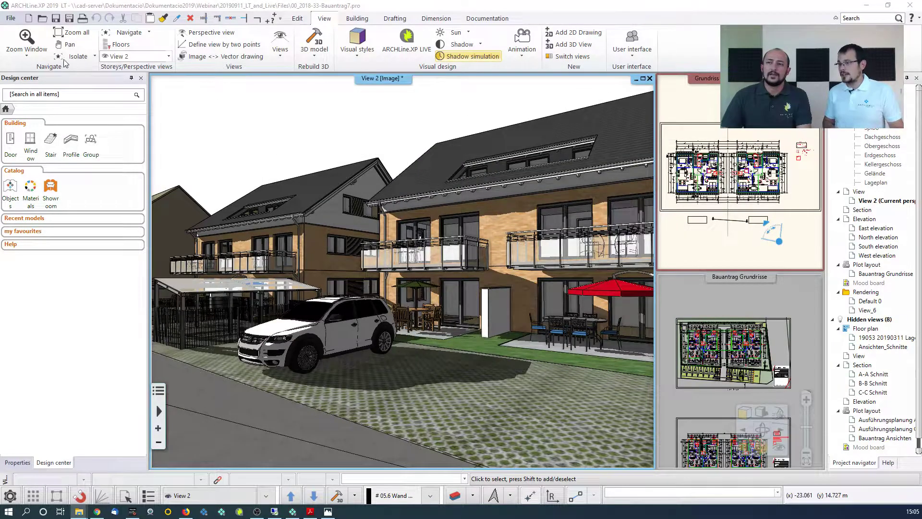
Close the current building project and create a new empty project
left_click(11, 18)
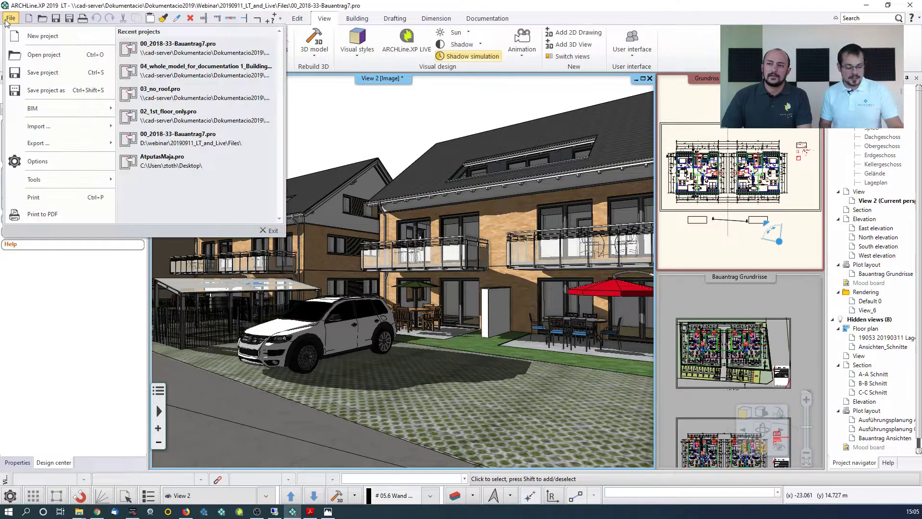
left_click(24, 38)
left_click(365, 276)
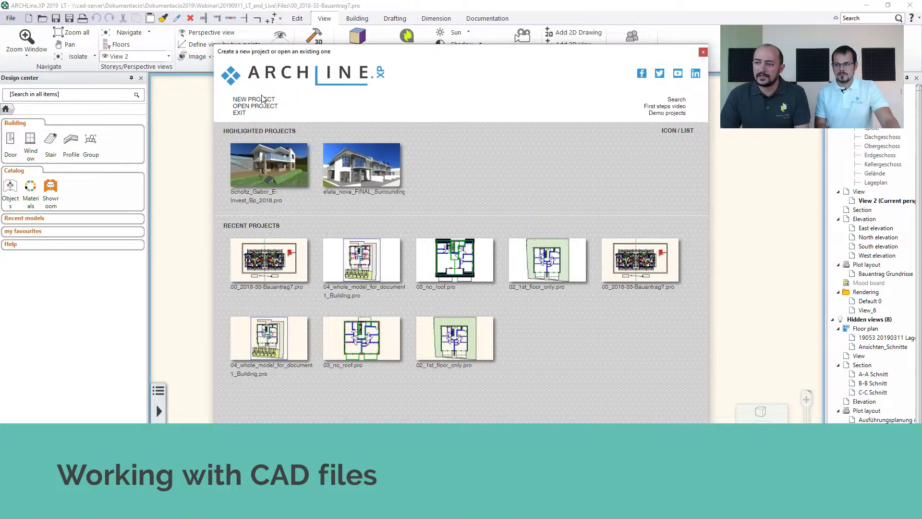
left_click(262, 99)
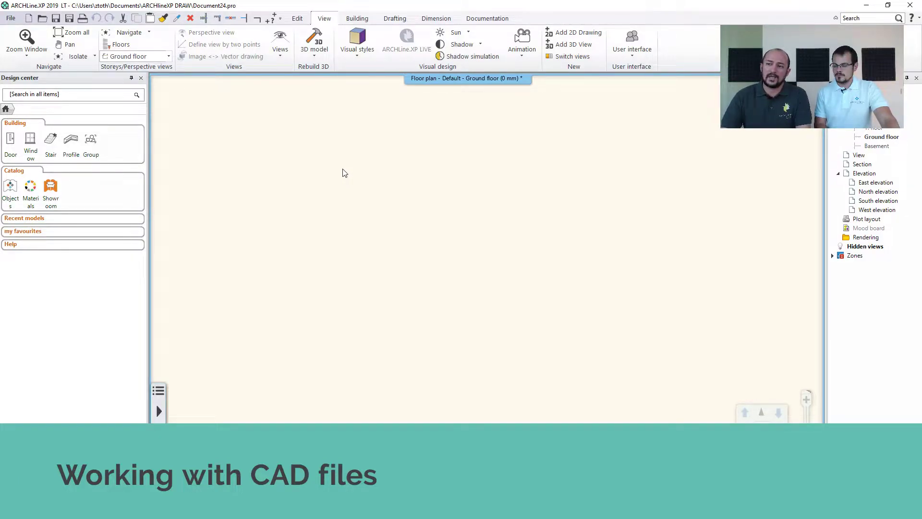
left_click(357, 18)
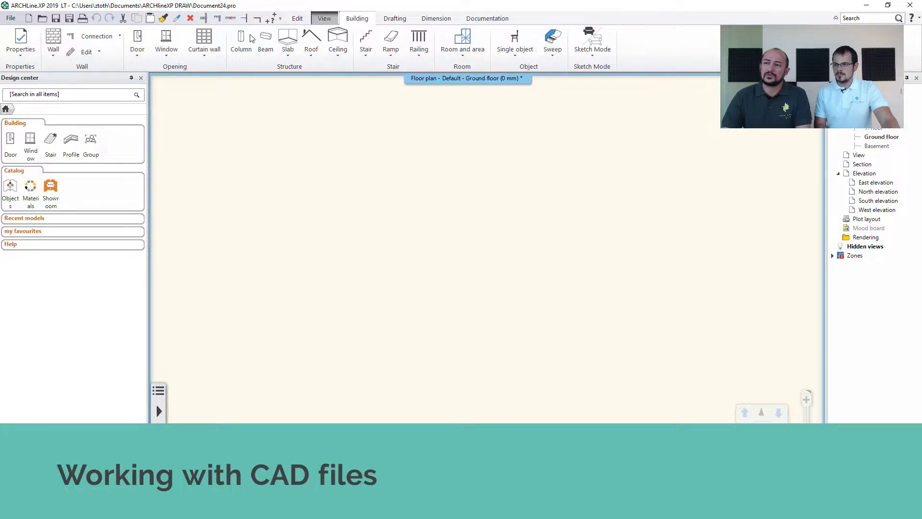
left_click(53, 53)
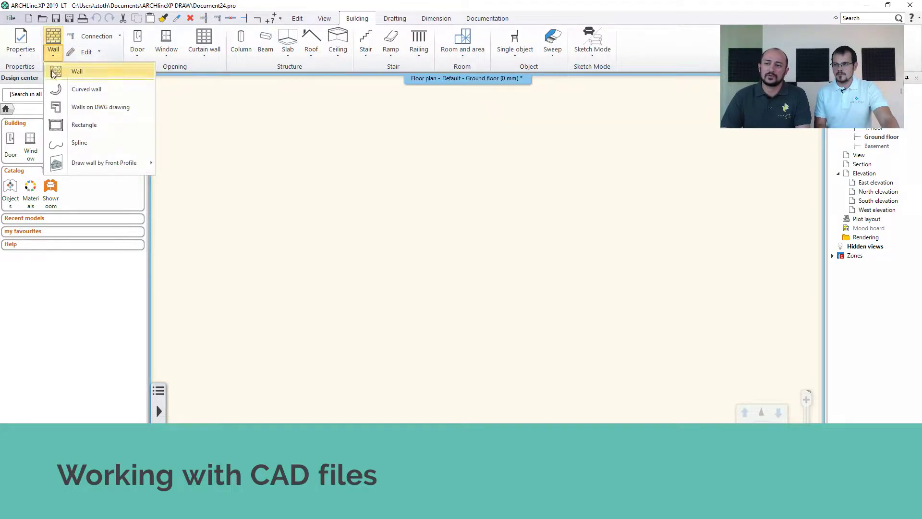
left_click(54, 72)
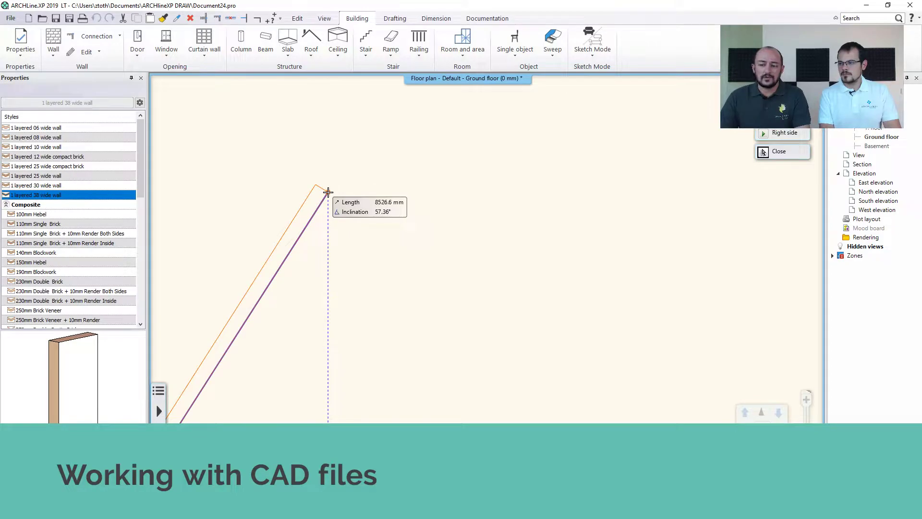
key("Escape")
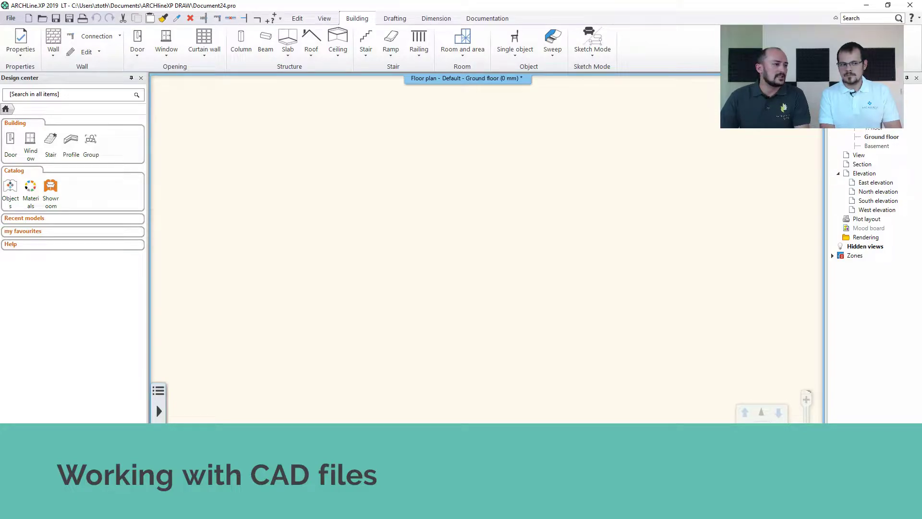
Examine which file formats can be imported into the project, without starting an import
left_click_drag(0, 139, 442, 119)
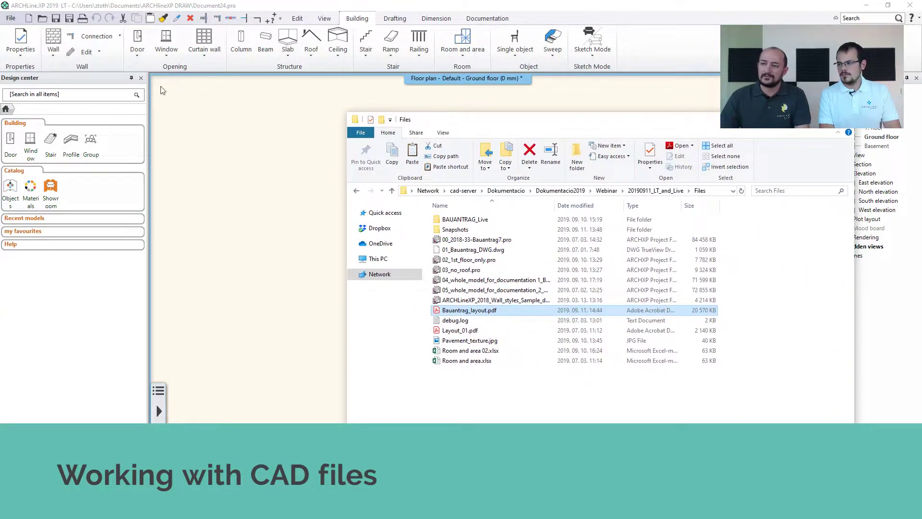
left_click(10, 19)
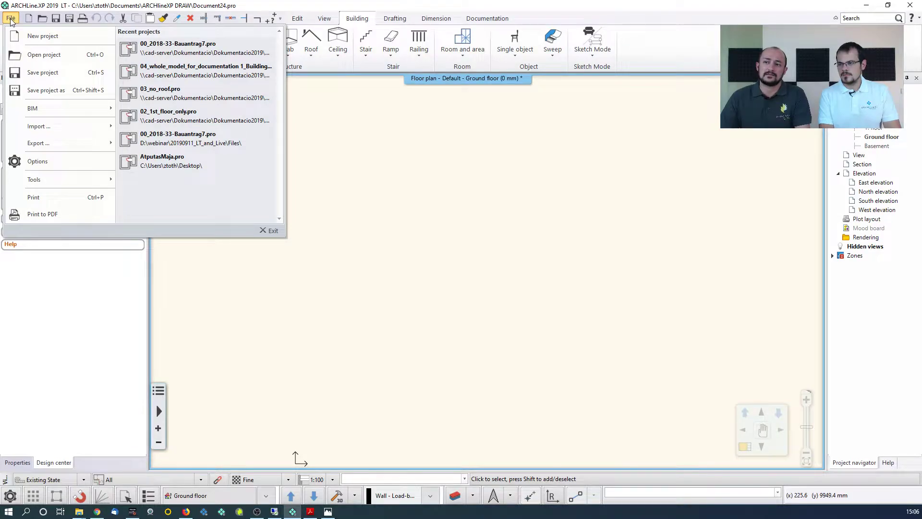
mouse_move(49, 124)
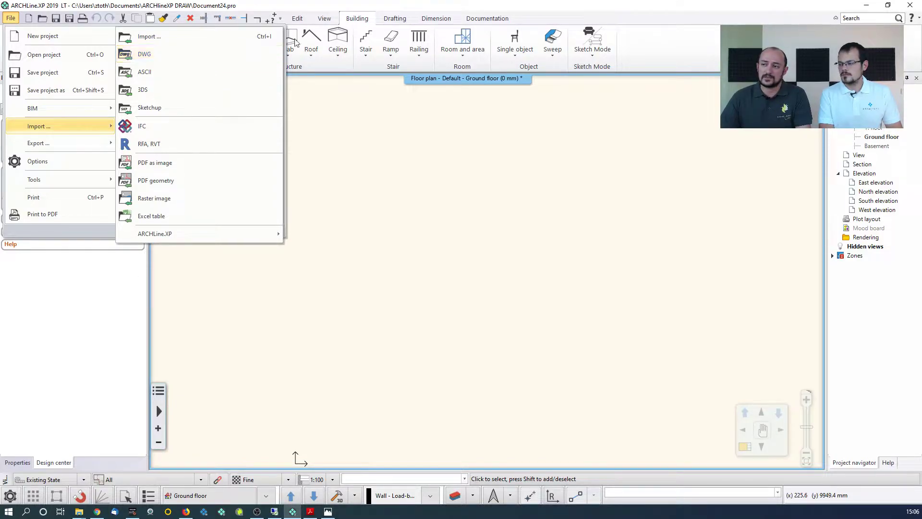
left_click(335, 7)
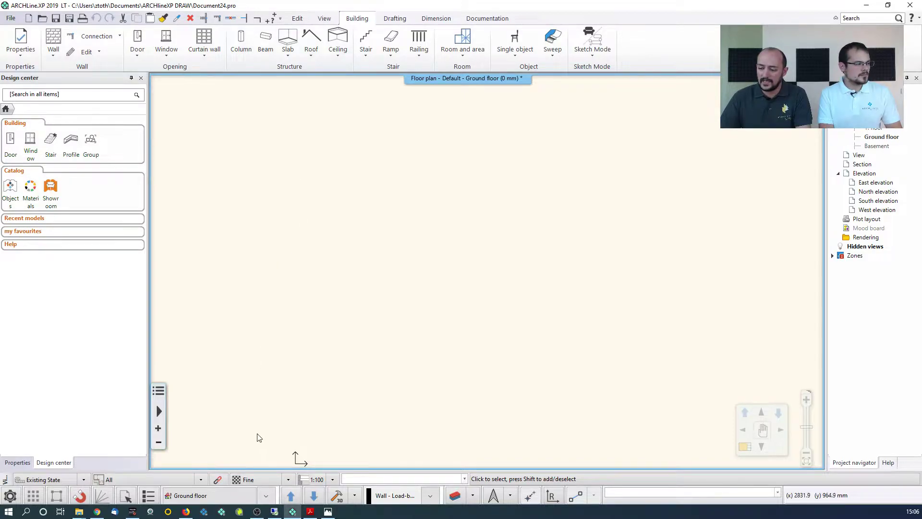
Bring 01_Bauantrag_DWG.dwg from the project's Files folder in File Explorer into the empty ground floor plan
mouse_move(78, 511)
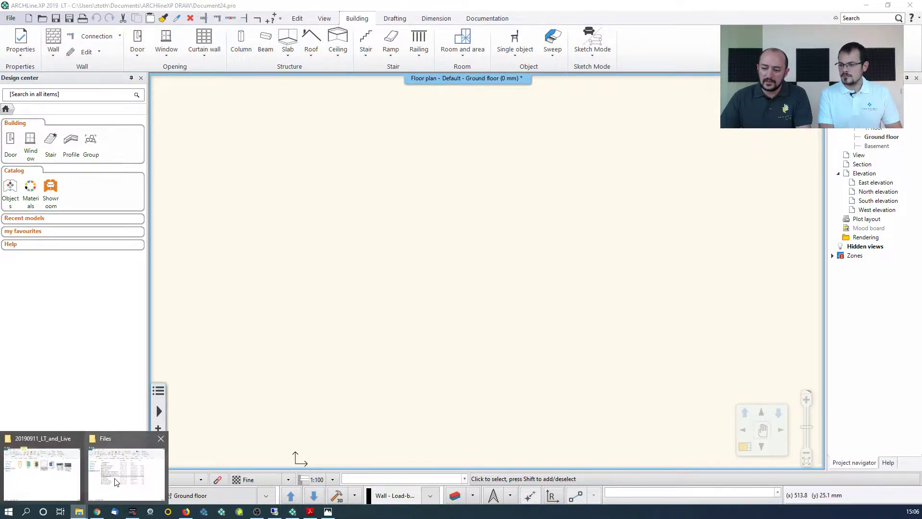
left_click(125, 468)
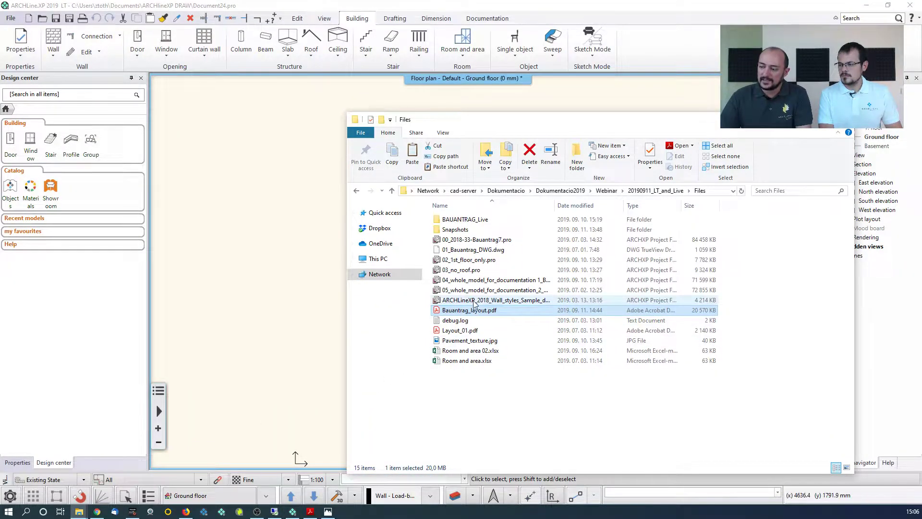
left_click(473, 251)
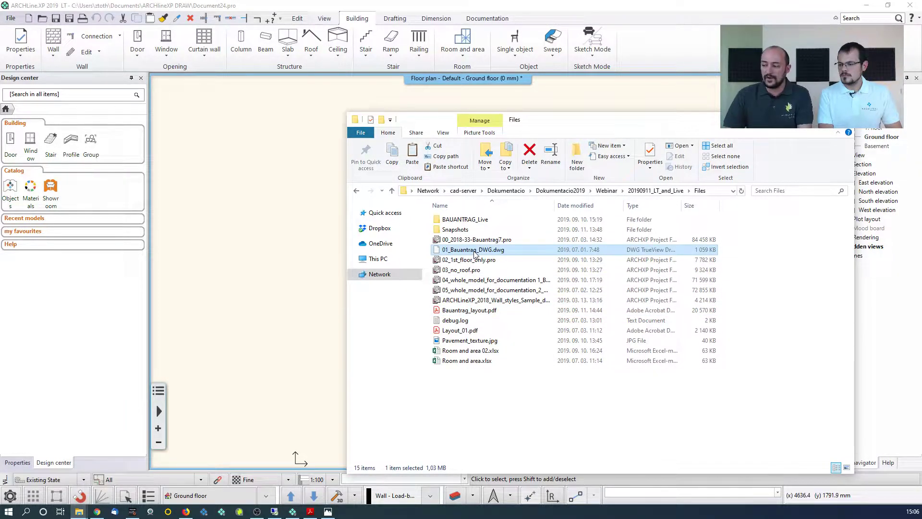
left_click_drag(475, 254, 283, 249)
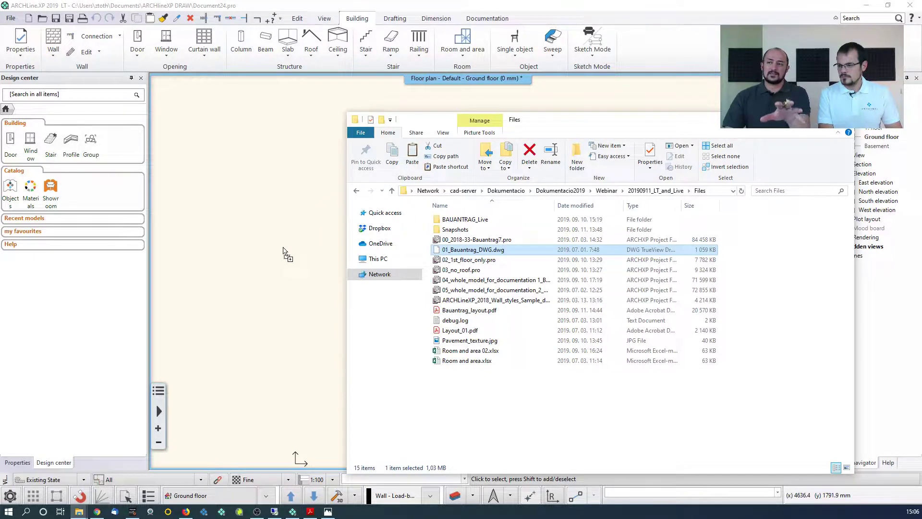
left_click_drag(284, 249, 285, 250)
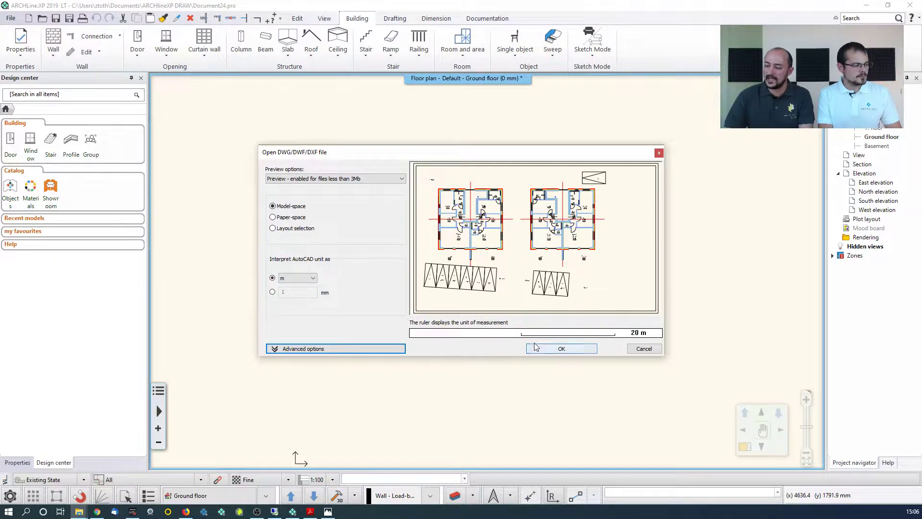
Check the drawing preview and import its model space in metres, merging it without a new drawing origin
scroll(577, 286, "up", 4)
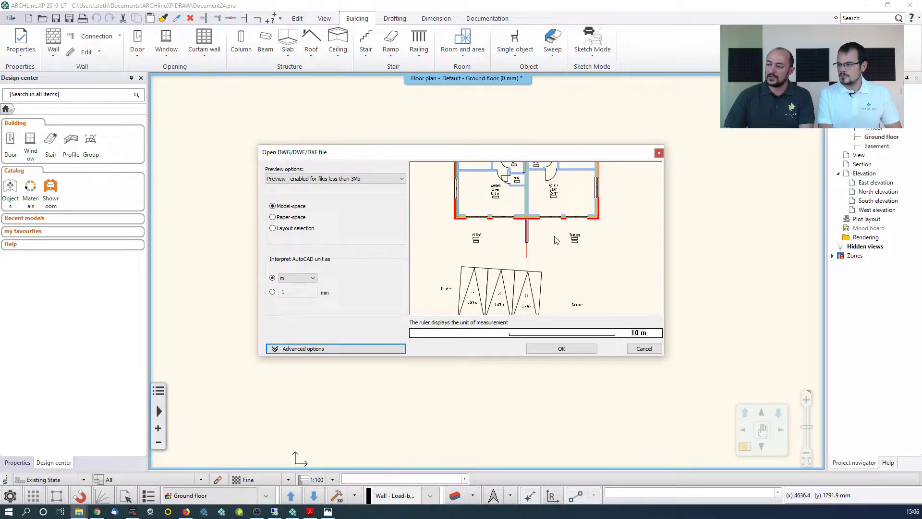
scroll(542, 208, "up", 4)
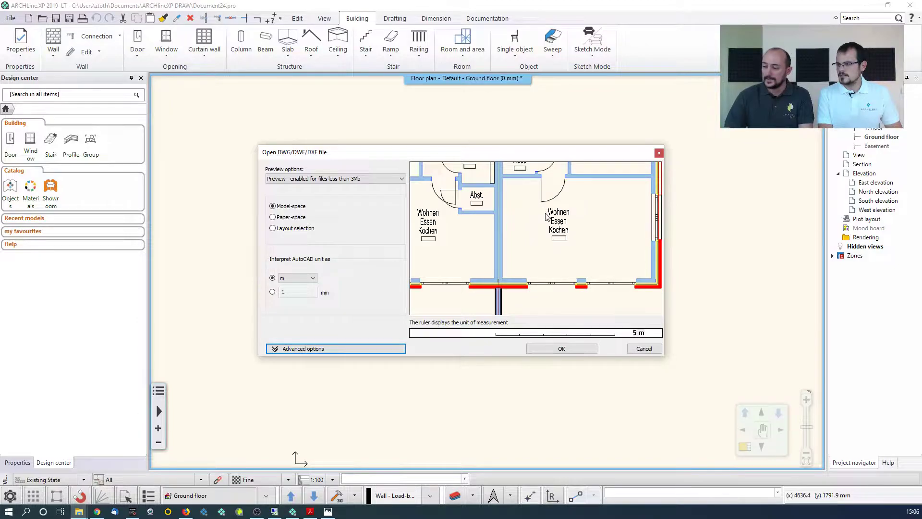
middle_click_drag(602, 278, 576, 297)
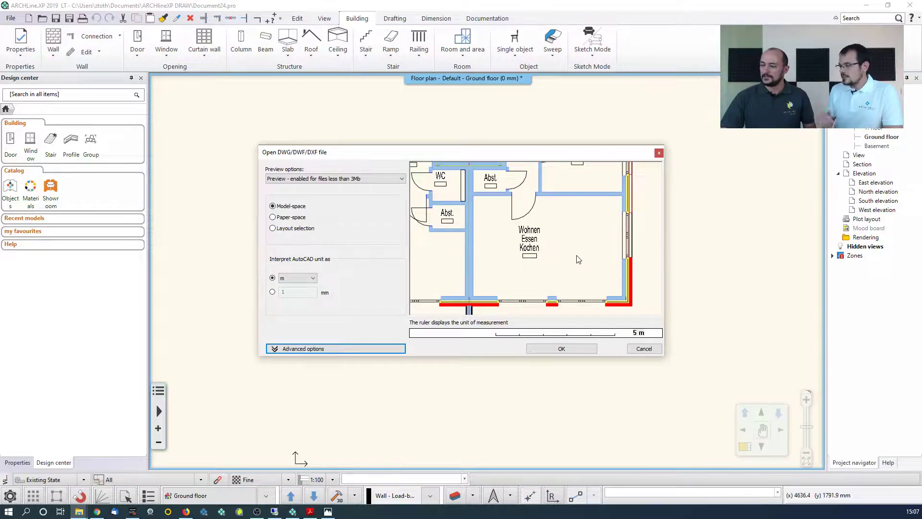
scroll(578, 259, "down", 5)
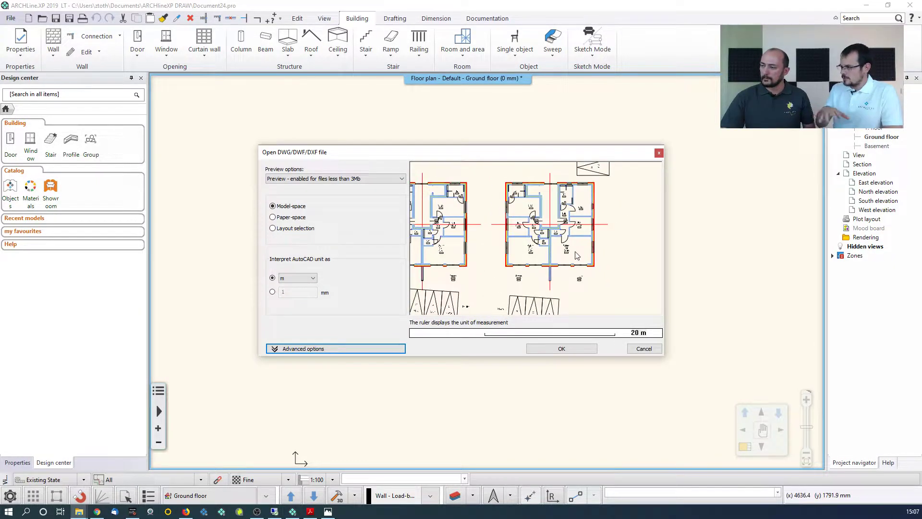
left_click(568, 347)
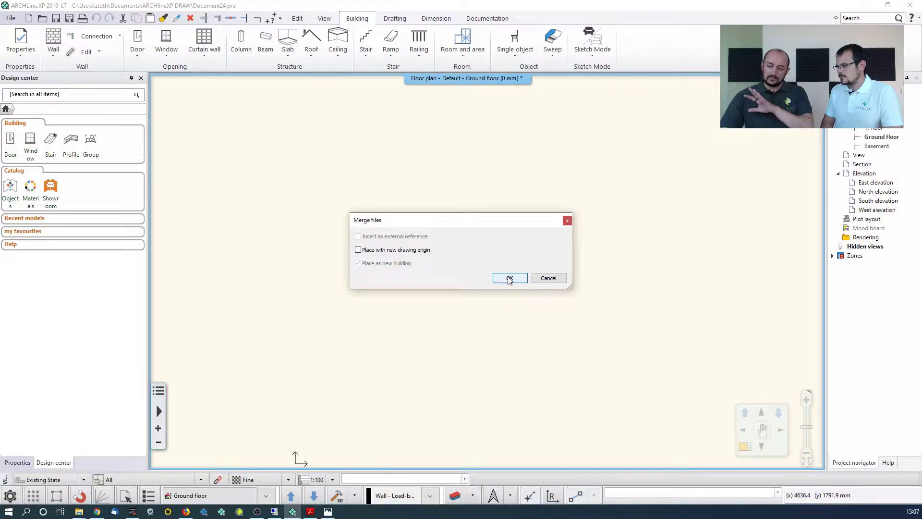
left_click(510, 278)
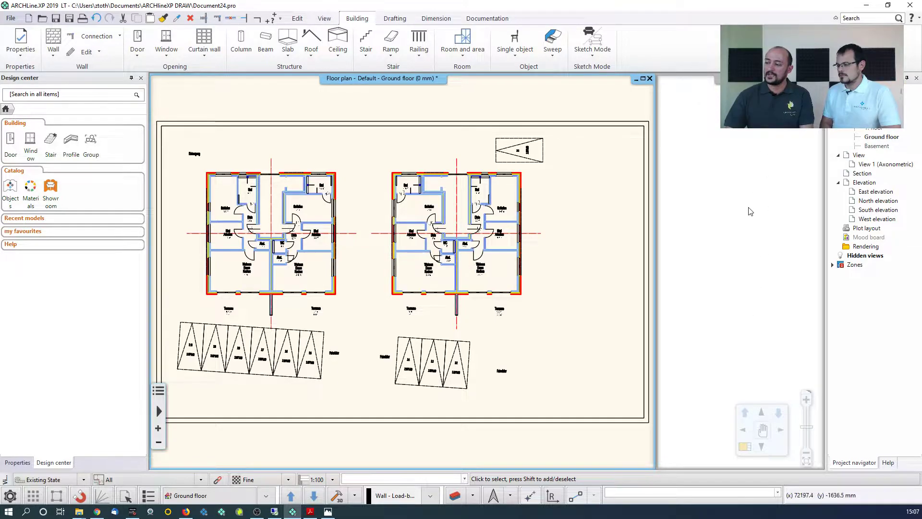
Create the left building's upper exterior wall, corner to corner, with Walls on DWG drawing, taking its width from the drawing's inner line
middle_click_drag(390, 226, 442, 222)
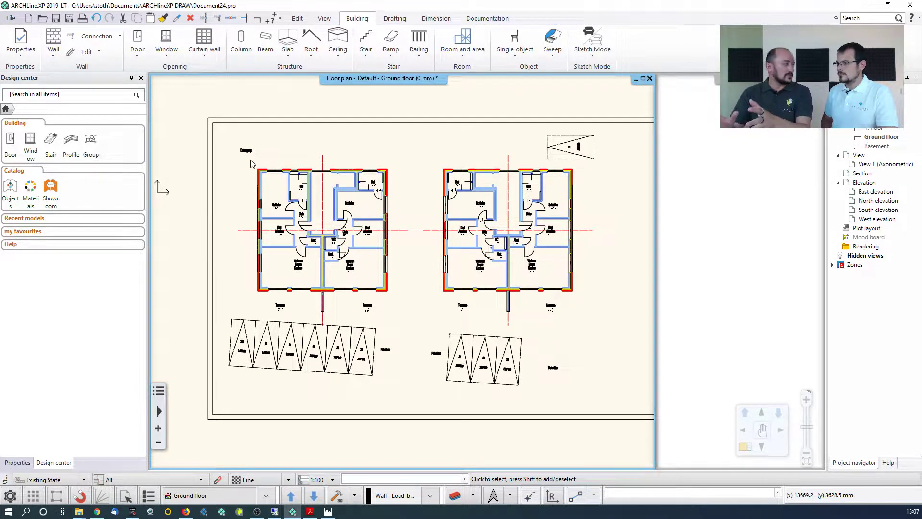
left_click(54, 52)
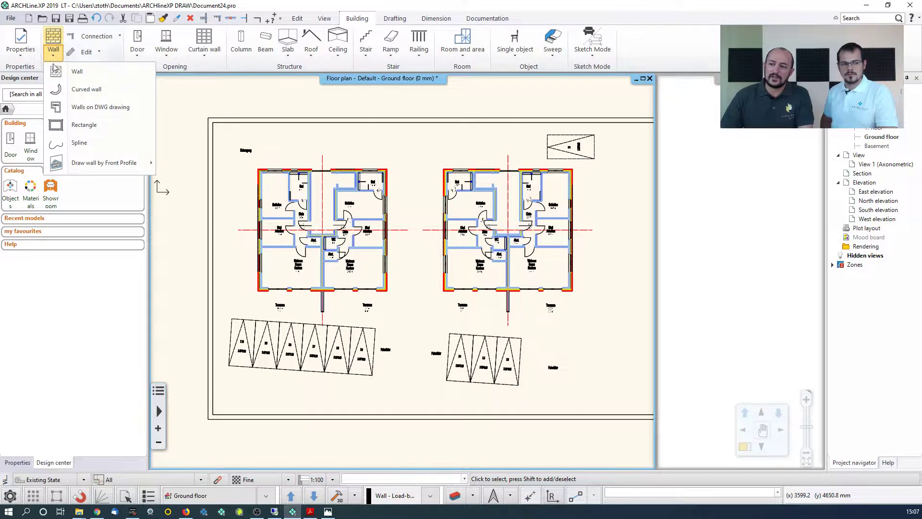
left_click(97, 107)
scroll(226, 128, "up", 2)
scroll(304, 194, "up", 2)
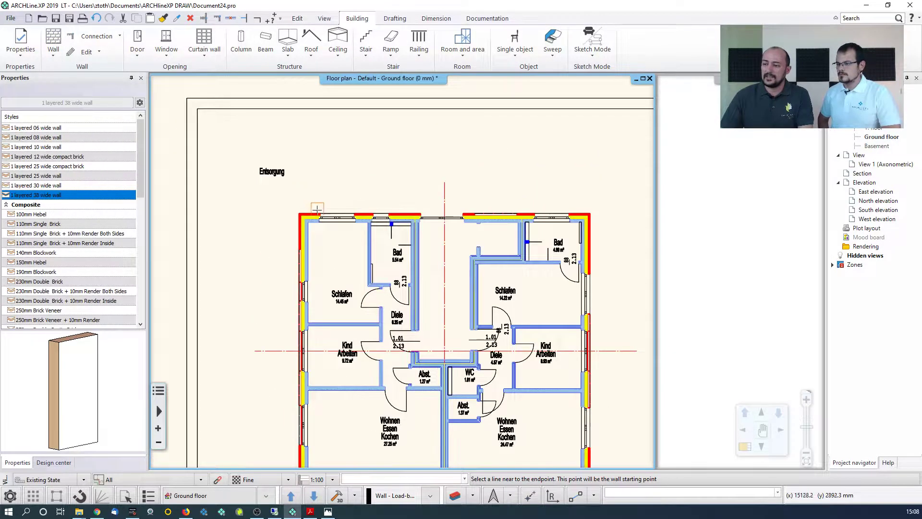
left_click(302, 214)
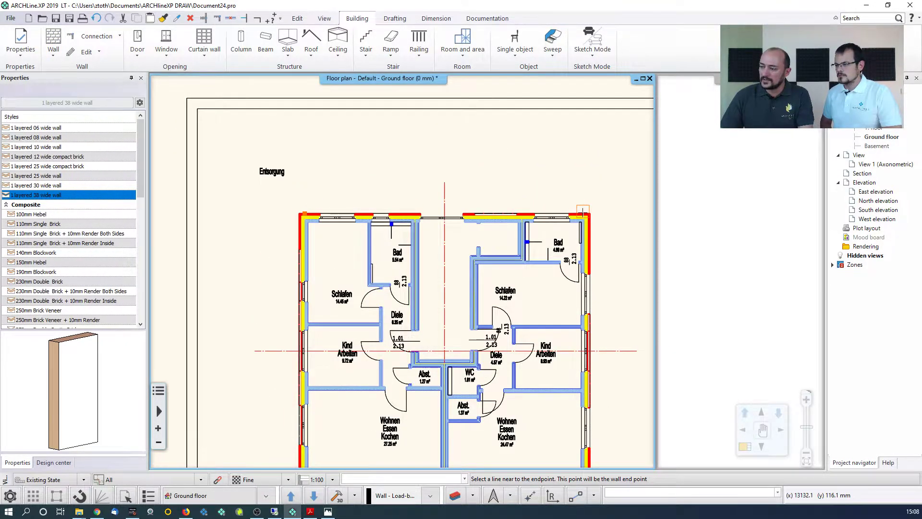
left_click(589, 214)
scroll(588, 214, "up", 2)
left_click(509, 247)
Build the right-hand exterior wall of the same building from its DWG outer line, with the inner line defining its width
scroll(531, 330, "down", 3)
middle_click_drag(539, 156, 541, 122)
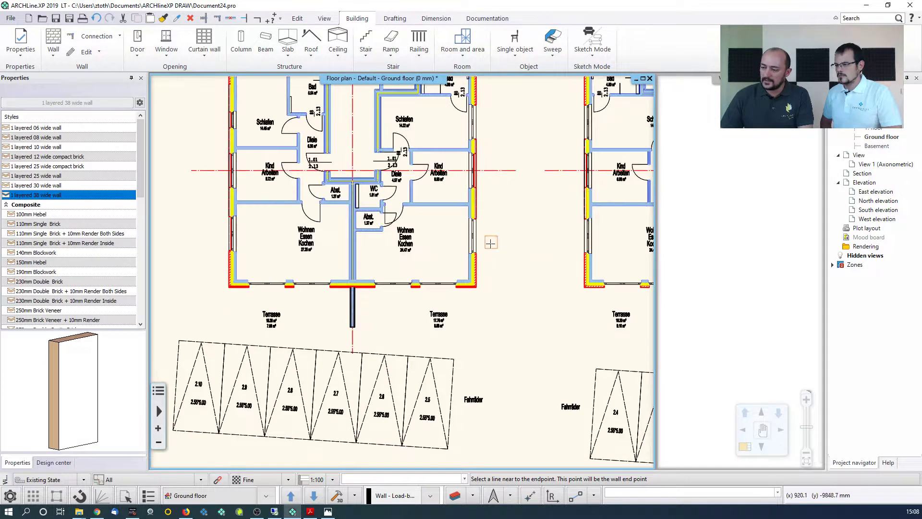
left_click(479, 268)
scroll(479, 268, "up", 2)
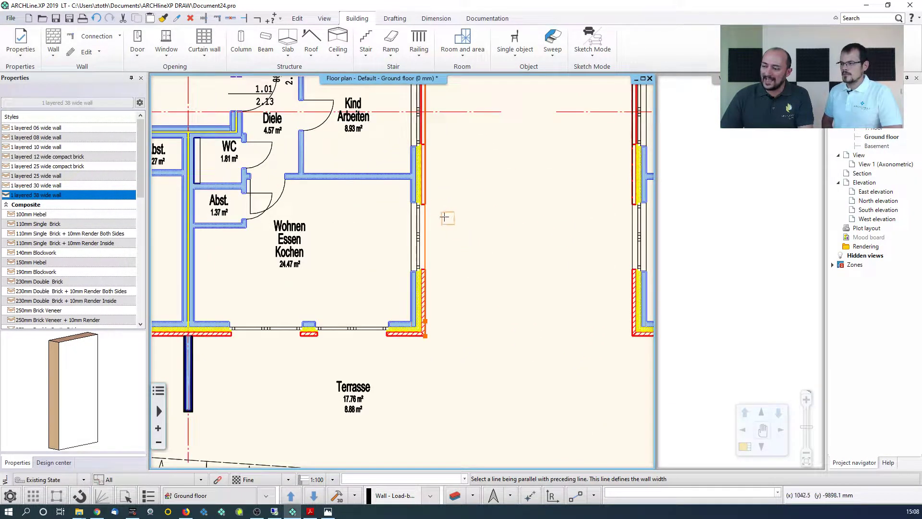
left_click(412, 196)
Build the terrace-side and left-hand exterior walls from their DWG lines to close the outline, and end the wall command
left_click(401, 329)
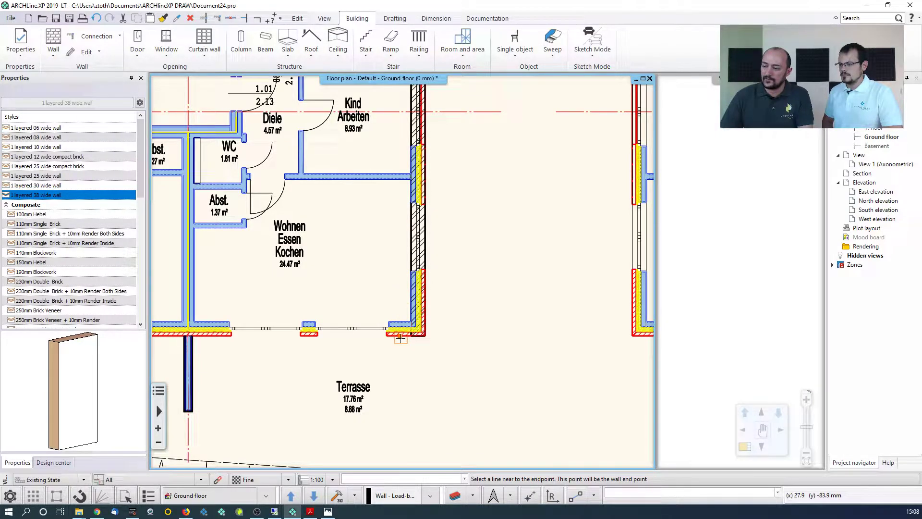
left_click(388, 330)
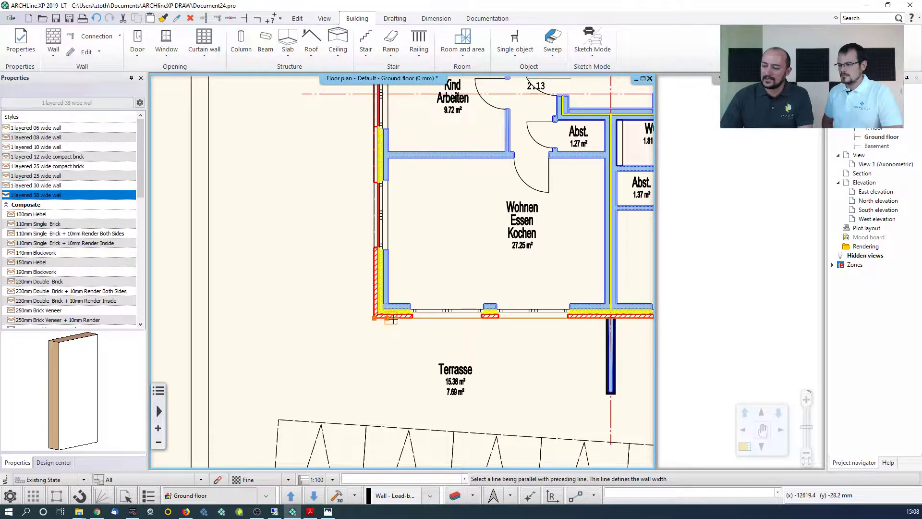
left_click(410, 301)
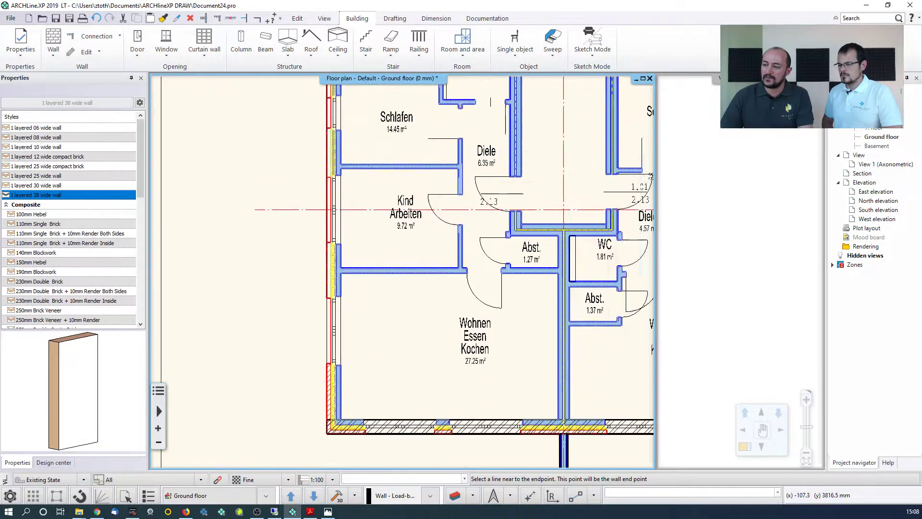
left_click(316, 153)
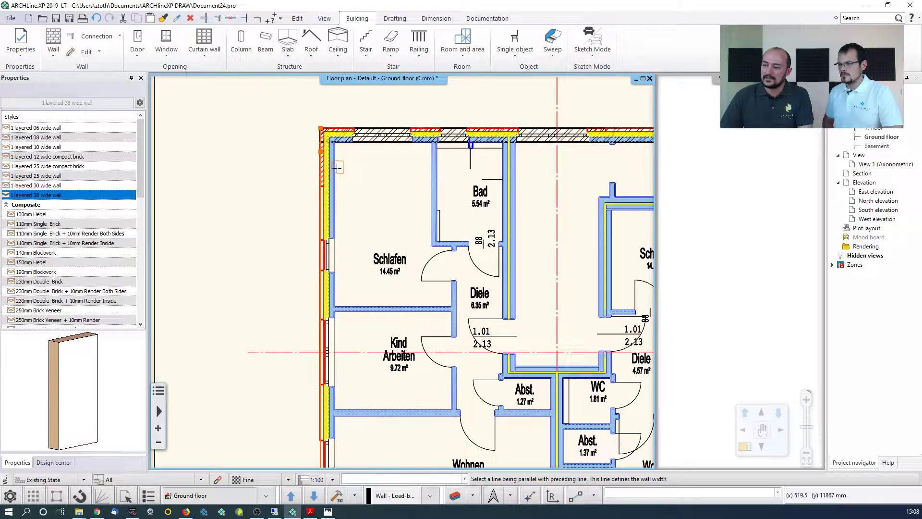
left_click(361, 180)
key("Escape")
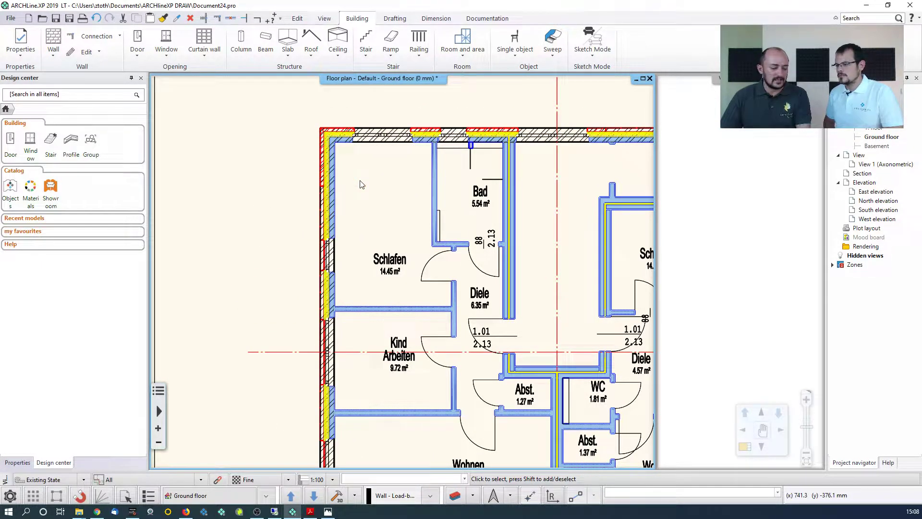
Inspect the four exterior walls in the floor plan and in the axonometric view
middle_click_drag(408, 212, 296, 198)
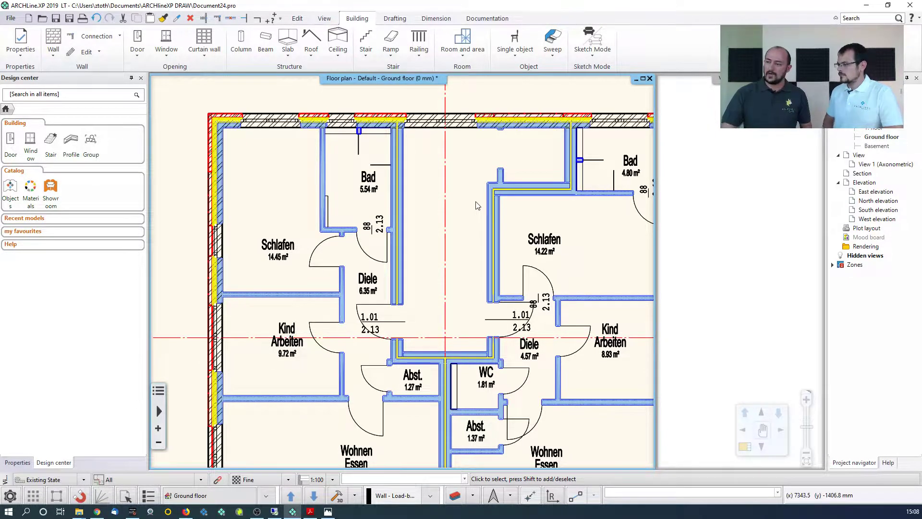
scroll(405, 230, "up", 2)
scroll(410, 232, "down", 3)
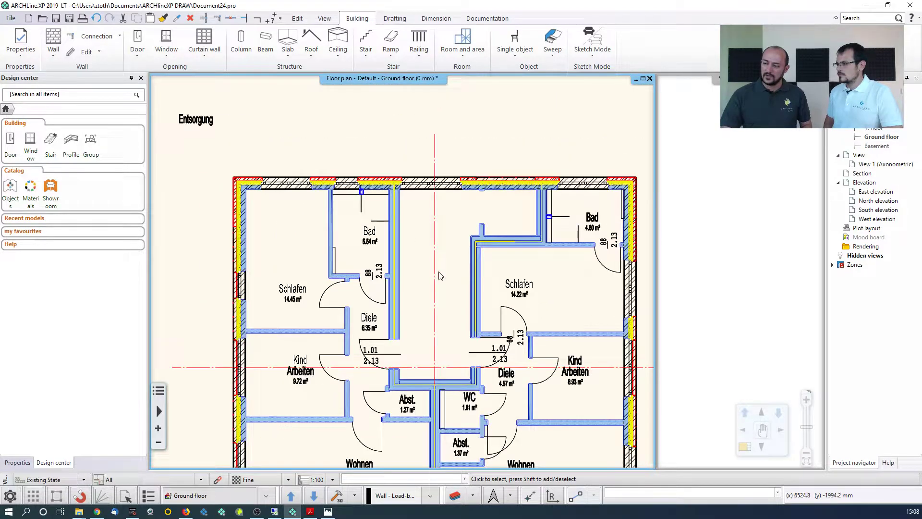
middle_click_drag(438, 275, 391, 202)
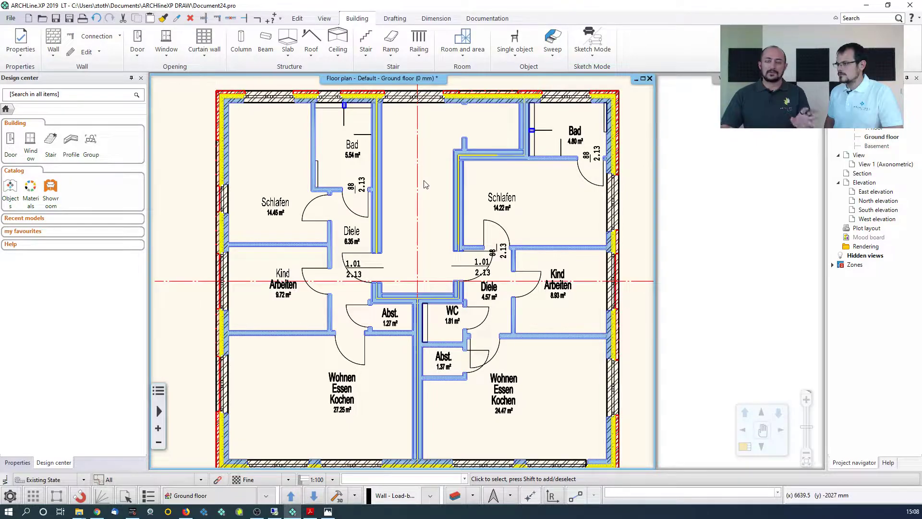
scroll(391, 203, "down", 1)
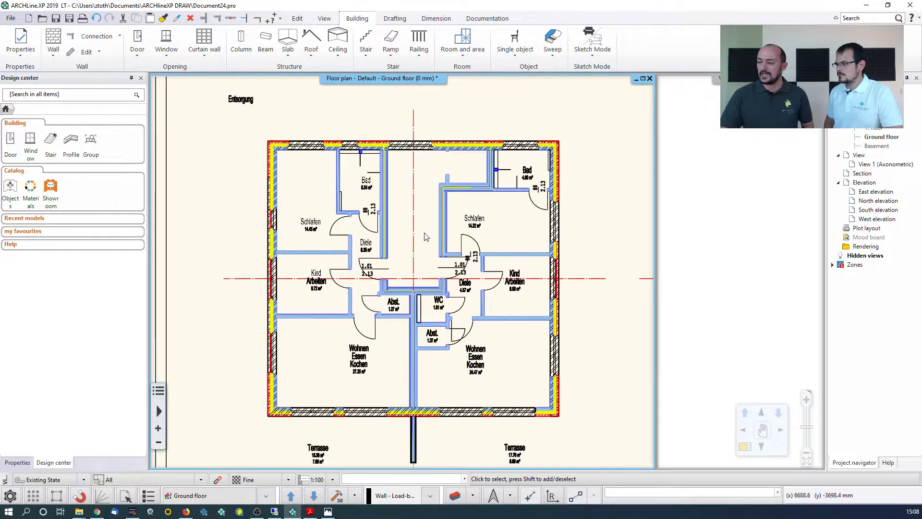
left_click(773, 192)
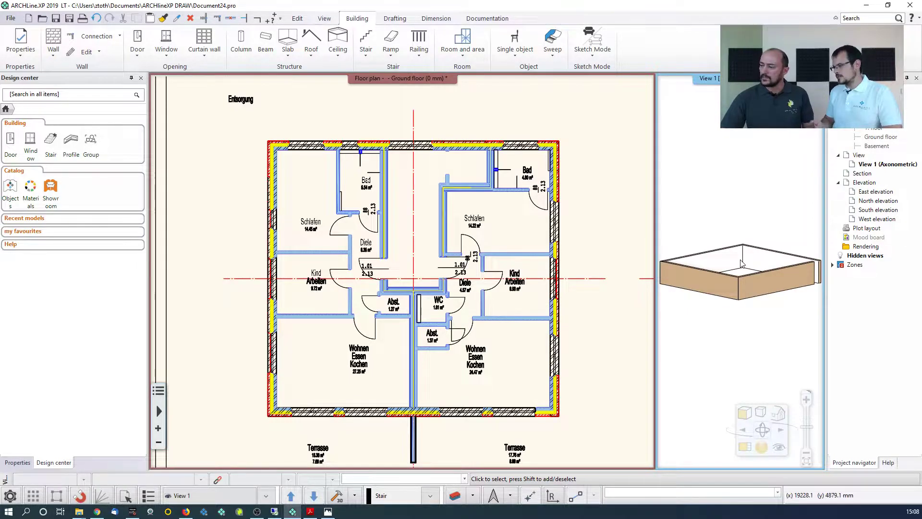
middle_click_drag(743, 264, 732, 246)
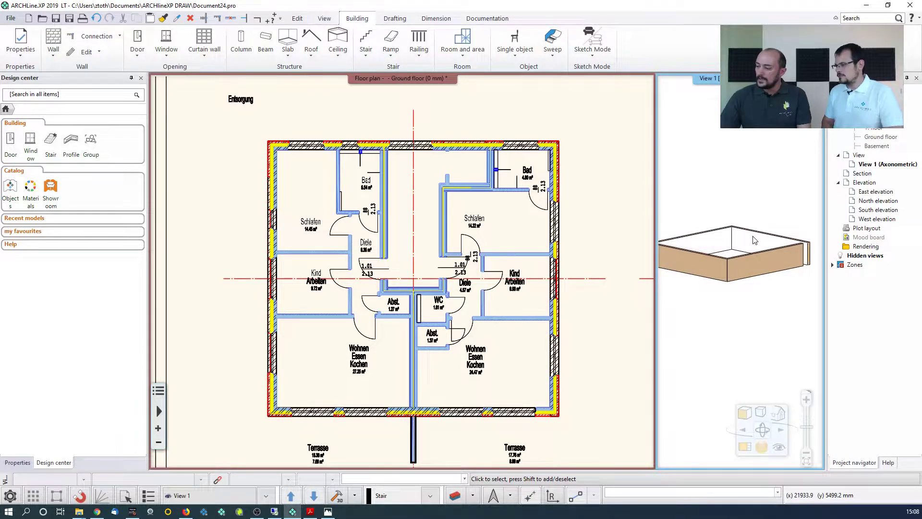
Join the exterior walls at the lower right building corner beside the terrace with a corner connection
scroll(537, 398, "up", 4)
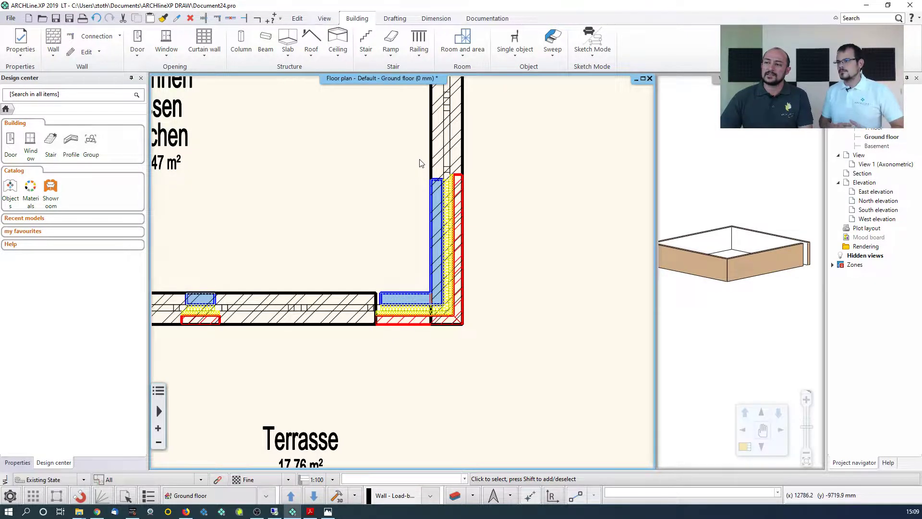
left_click(217, 18)
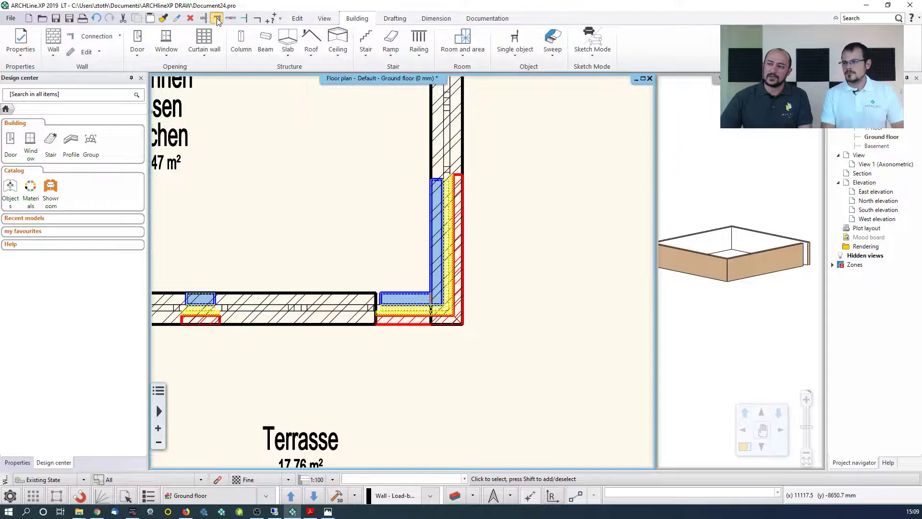
left_click(365, 288)
key("Escape")
scroll(390, 205, "down", 1)
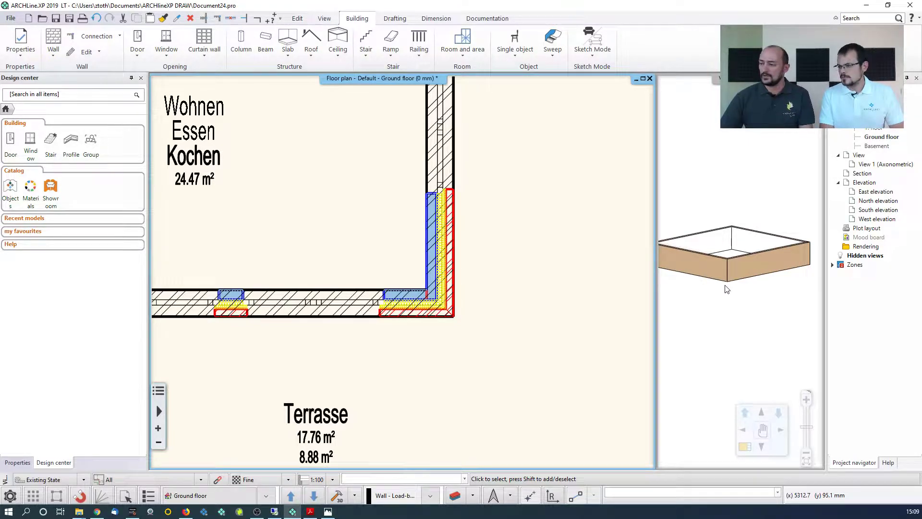
Create the stairwell's left wall beside Bad and Diele from its DWG lines with Walls on DWG drawing, running across the apartment door opening
scroll(480, 264, "down", 3)
scroll(511, 282, "up", 1)
middle_click_drag(363, 95, 431, 259)
scroll(402, 230, "down", 1)
scroll(389, 201, "down", 1)
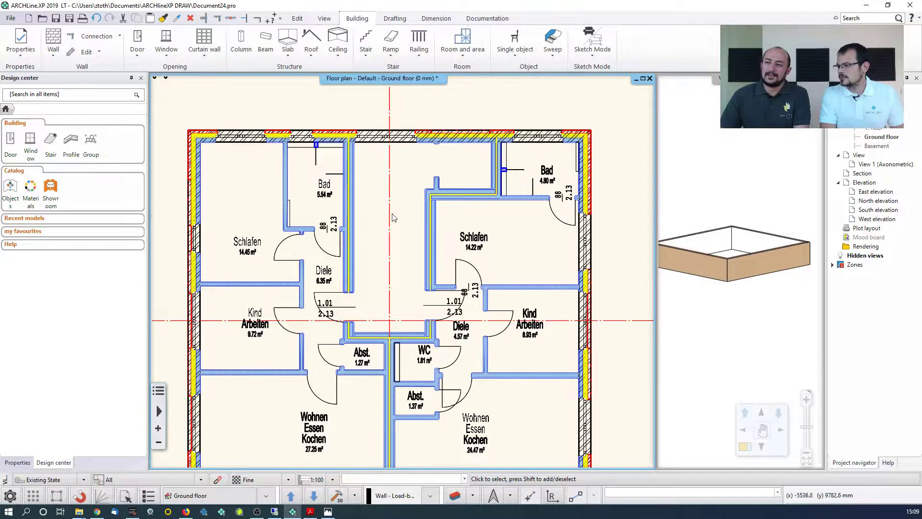
left_click(54, 53)
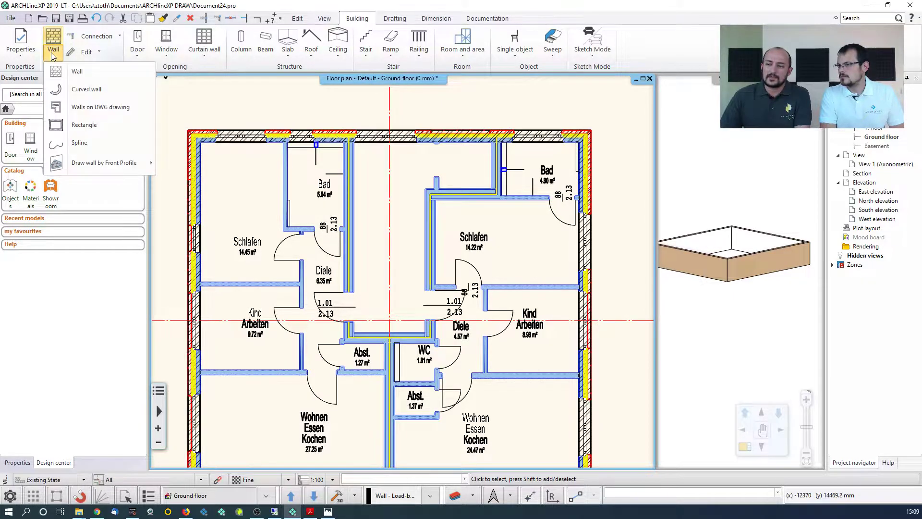
left_click(80, 109)
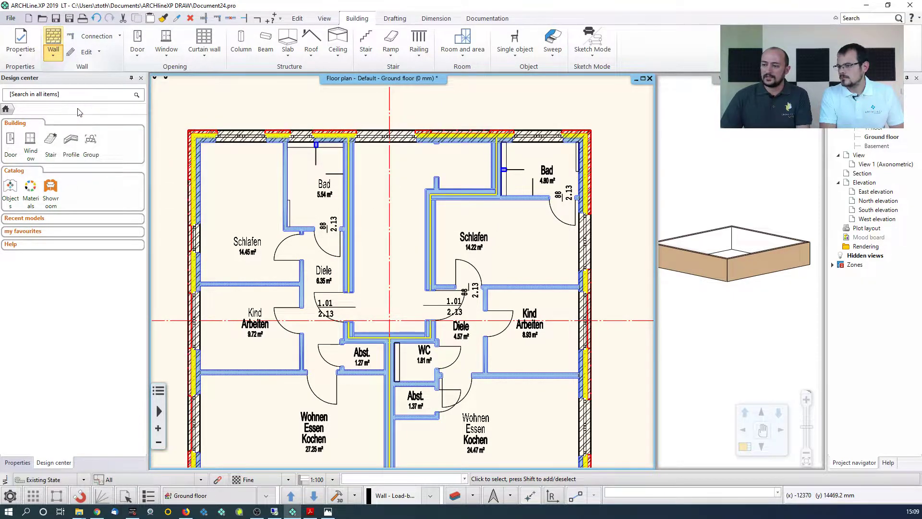
scroll(355, 202, "up", 3)
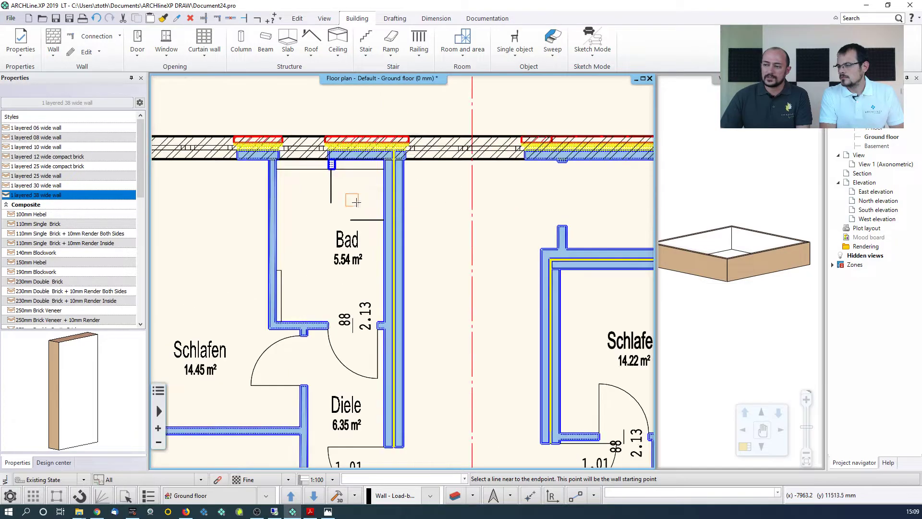
left_click(384, 179)
key("Down")
left_click(383, 364)
Build the stairwell's lower wall above Abst. and WC and its right wall up to Schlafen from their DWG lines
scroll(410, 273, "up", 2)
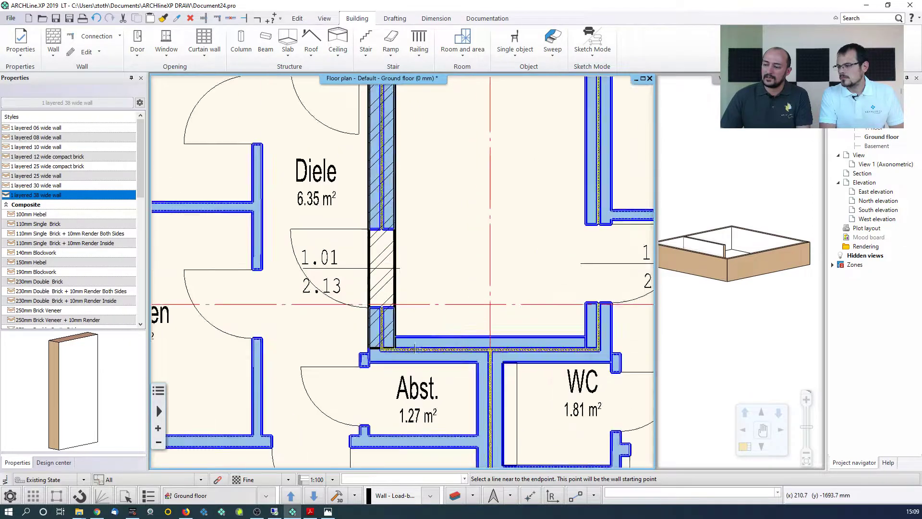
left_click(393, 374)
scroll(425, 343, "up", 2)
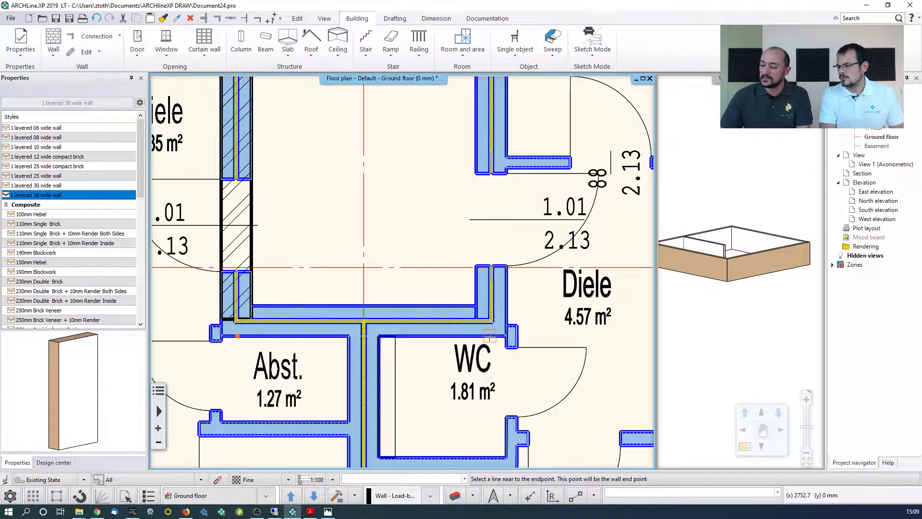
left_click(435, 304)
left_click(475, 296)
middle_click_drag(456, 99, 465, 220)
scroll(469, 145, "down", 2)
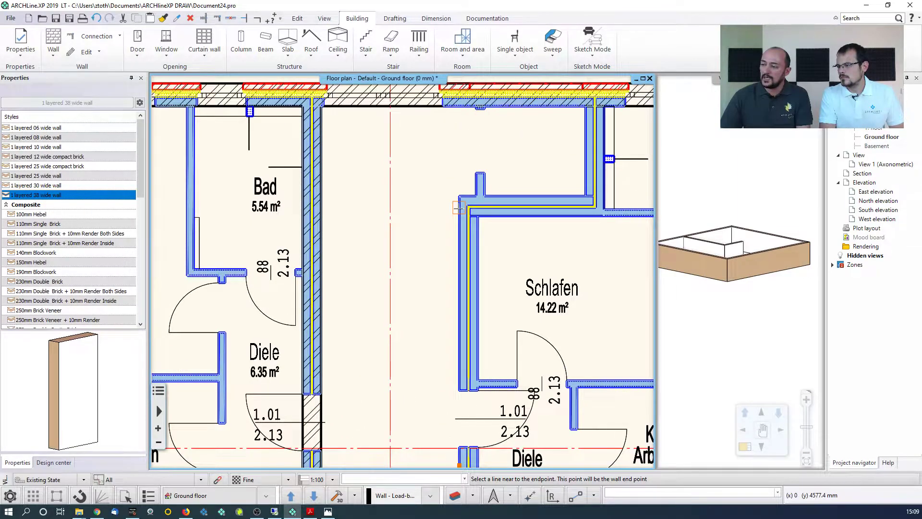
left_click(487, 261)
Build the horizontal wall above the 14.22 m² Schlafen and the short vertical wall beside the right-hand Bad from their DWG lines
left_click(491, 196)
left_click(581, 195)
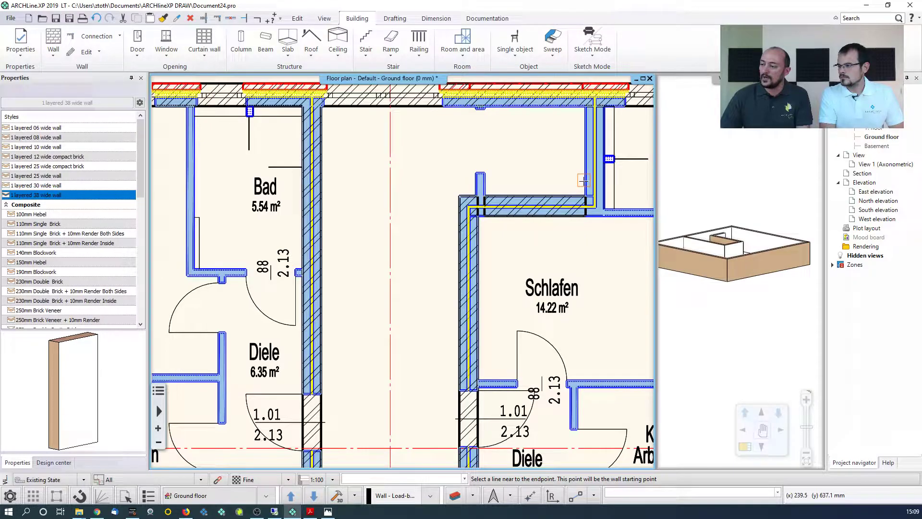
left_click(583, 119)
left_click(604, 120)
Build the partition between the 4.80 m² Bad and Schlafen from its two parallel DWG lines, spanning the door opening to the exterior wall
scroll(576, 205, "down", 2)
middle_click_drag(560, 238, 528, 206)
left_click(515, 200)
scroll(578, 229, "up", 5)
left_click(488, 280)
left_click(495, 258)
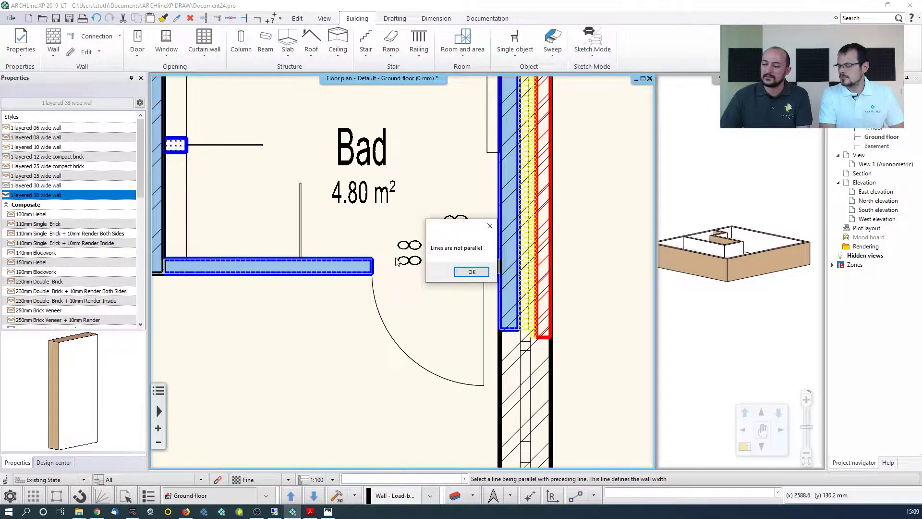
left_click(465, 276)
left_click(489, 257)
left_click(348, 276)
Build the partition below the 14.22 m² Schlafen from its DWG lines, from the stairwell wall across the door opening to the exterior wall
scroll(303, 276, "down", 2)
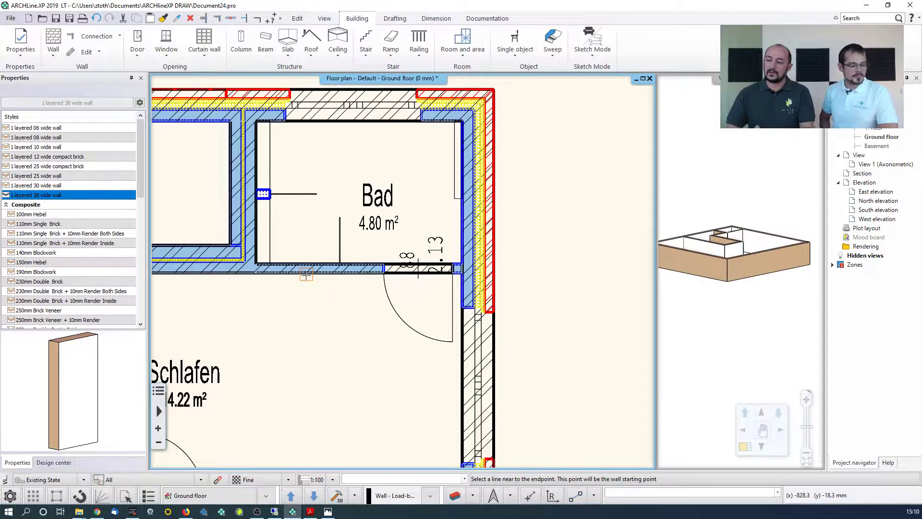
middle_click_drag(334, 320, 541, 171)
middle_click_drag(444, 304, 434, 162)
scroll(374, 217, "down", 2)
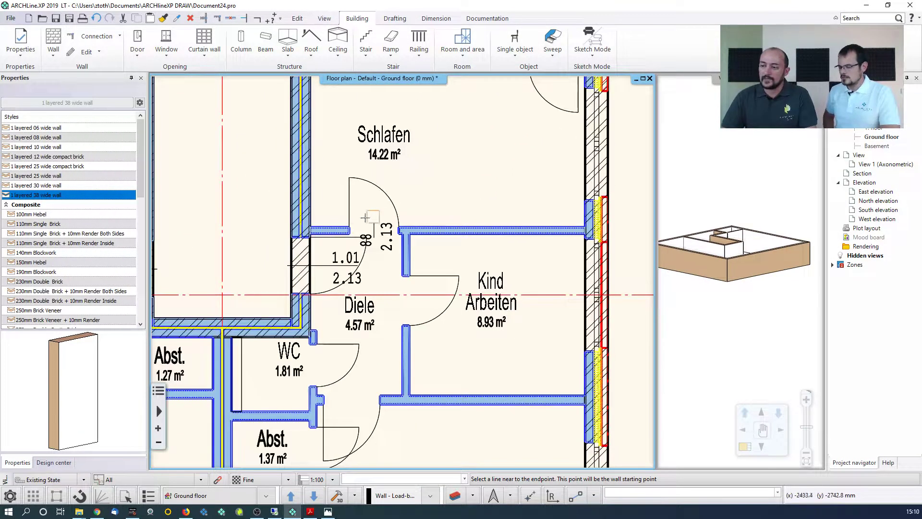
left_click(316, 228)
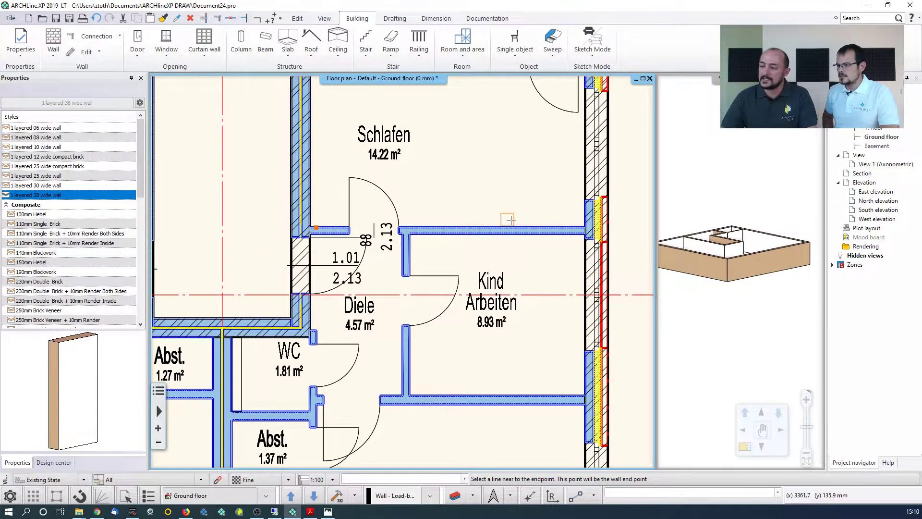
left_click(581, 224)
scroll(422, 269, "down", 1)
middle_click_drag(434, 278, 453, 262)
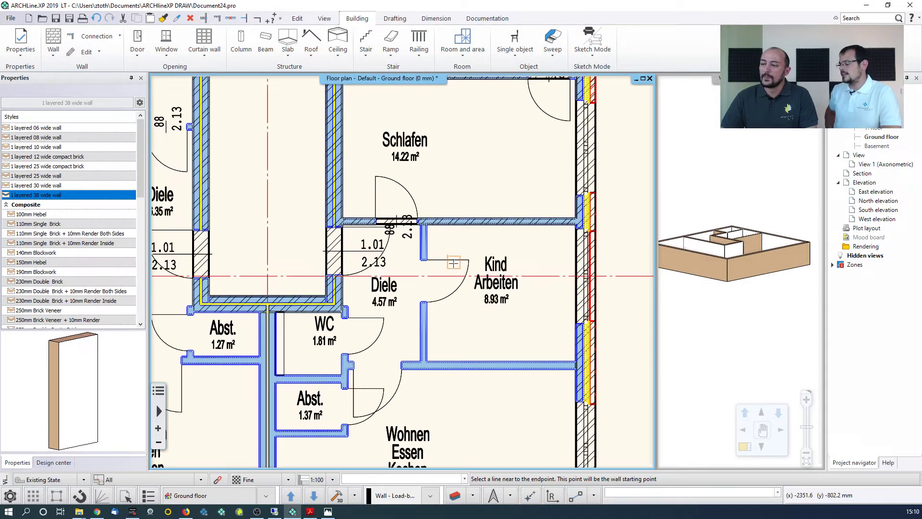
middle_click_drag(402, 363, 408, 338)
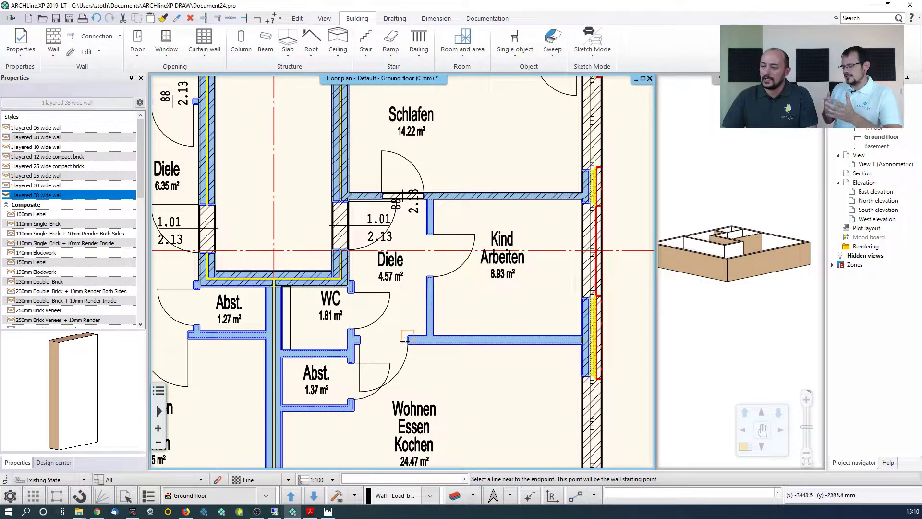
middle_click_drag(298, 261, 537, 260)
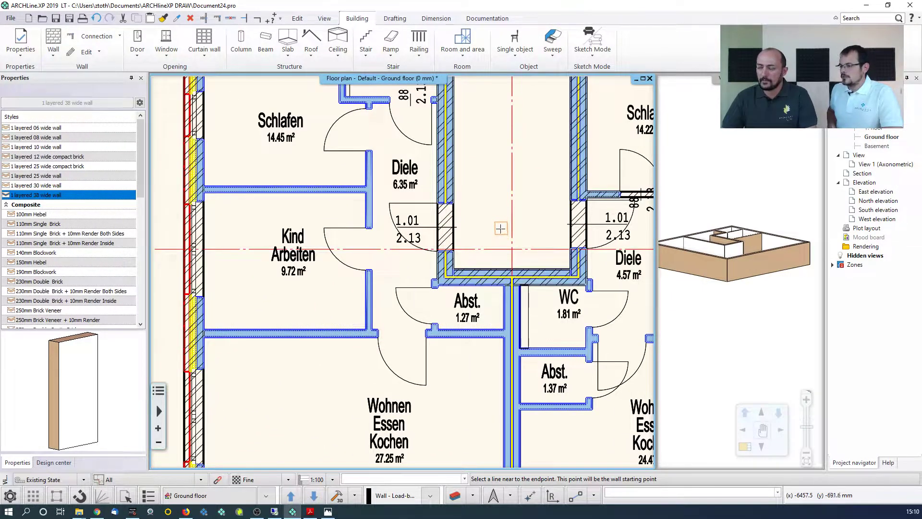
Inspect the walls built so far in the axonometric 3D view, looking at the interior layout from a steeper angle
key("Escape")
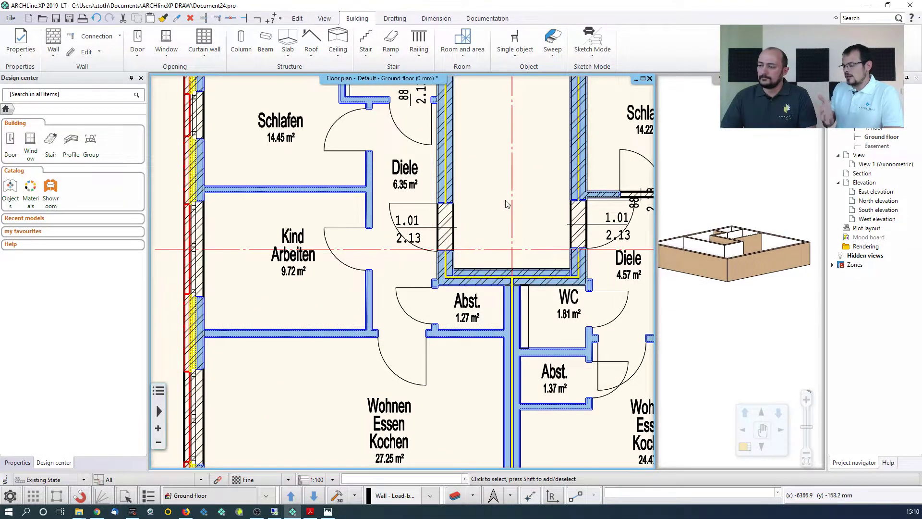
scroll(506, 207, "down", 3)
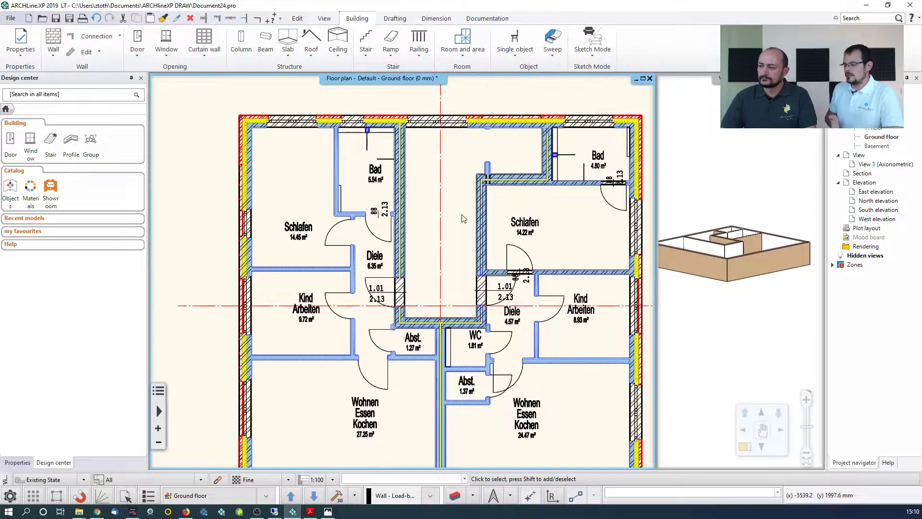
left_click(736, 240)
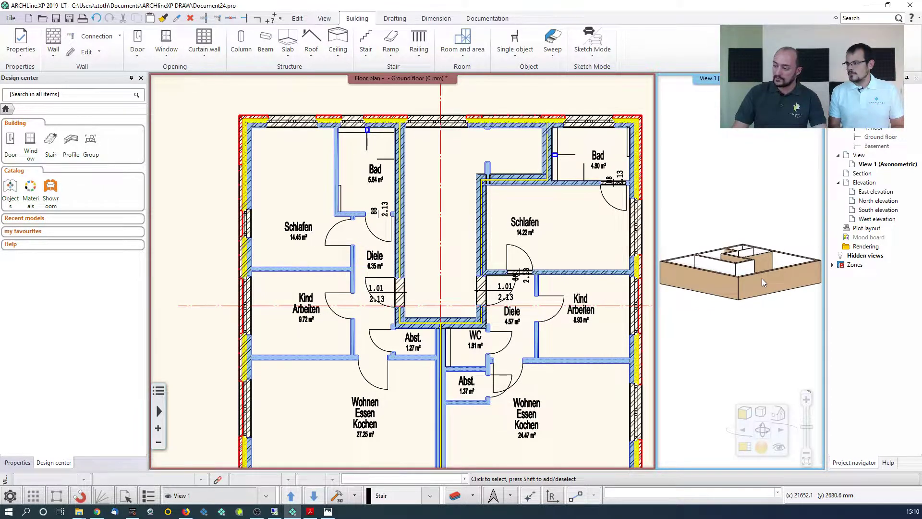
left_click_drag(762, 278, 758, 319)
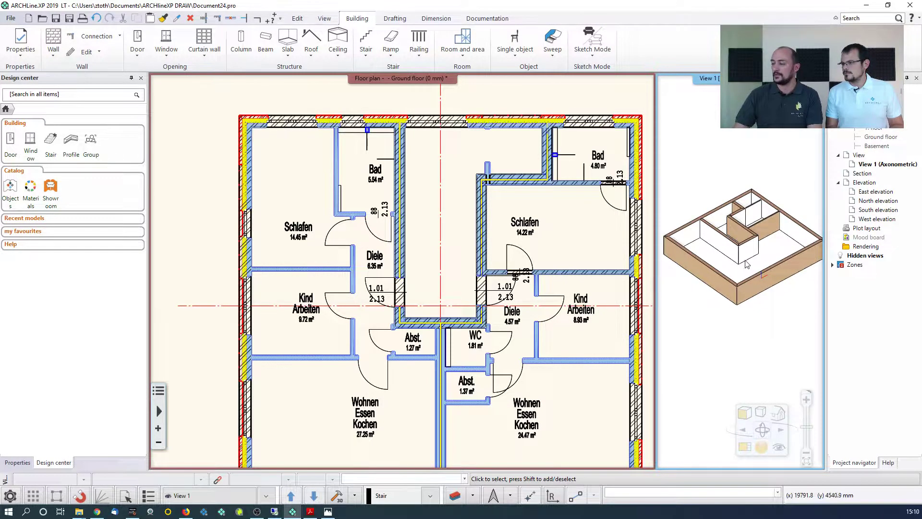
scroll(748, 262, "up", 3)
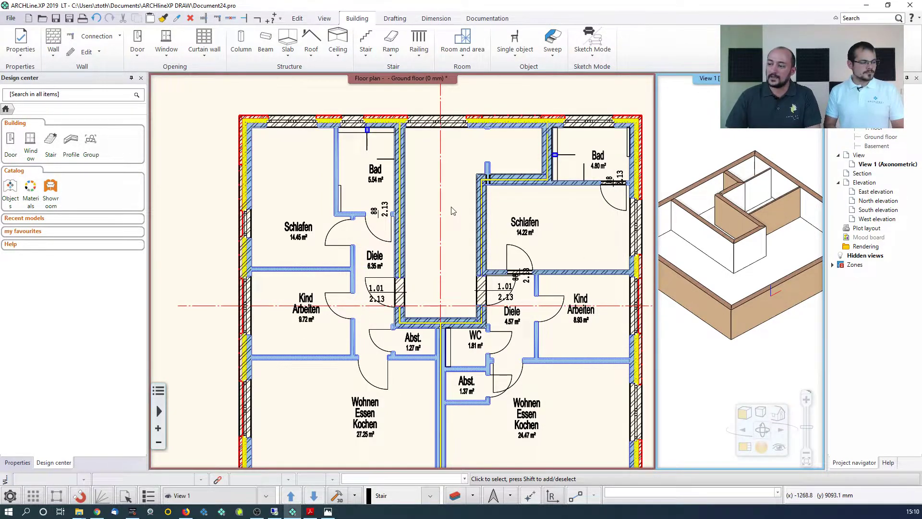
Open the compound structure of the upper exterior wall on the floor plan and add three more layers
left_click(312, 163)
middle_click_drag(435, 150, 401, 159)
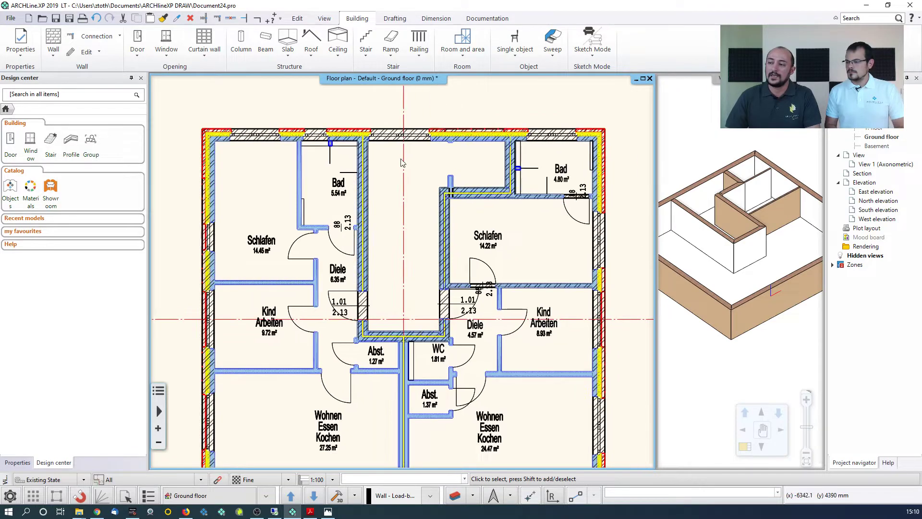
left_click(250, 142)
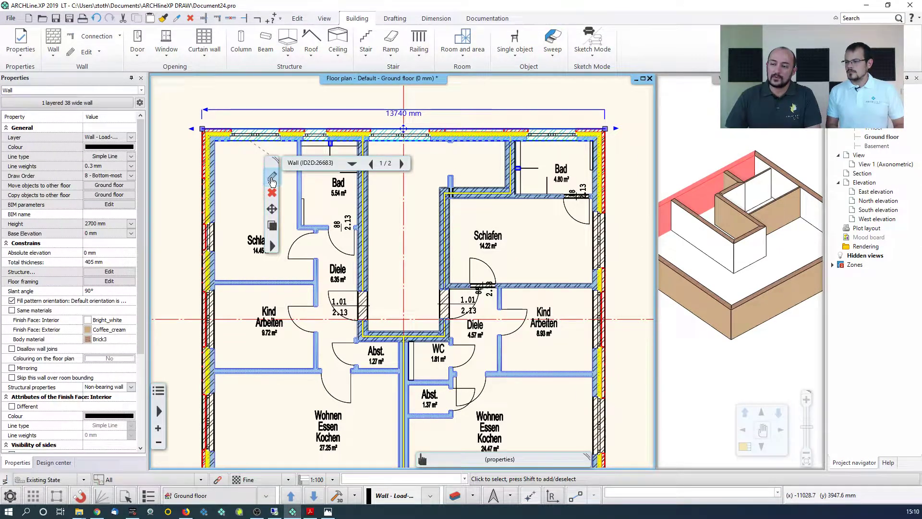
left_click(272, 177)
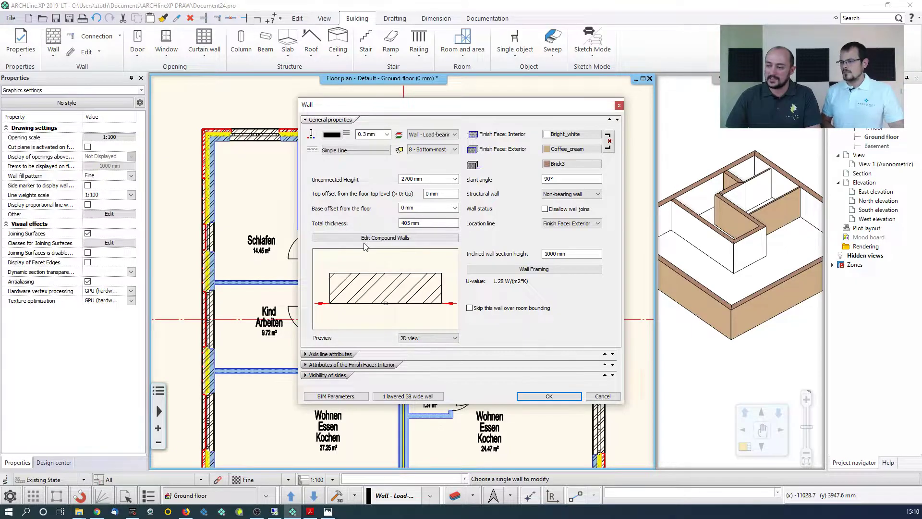
left_click(420, 239)
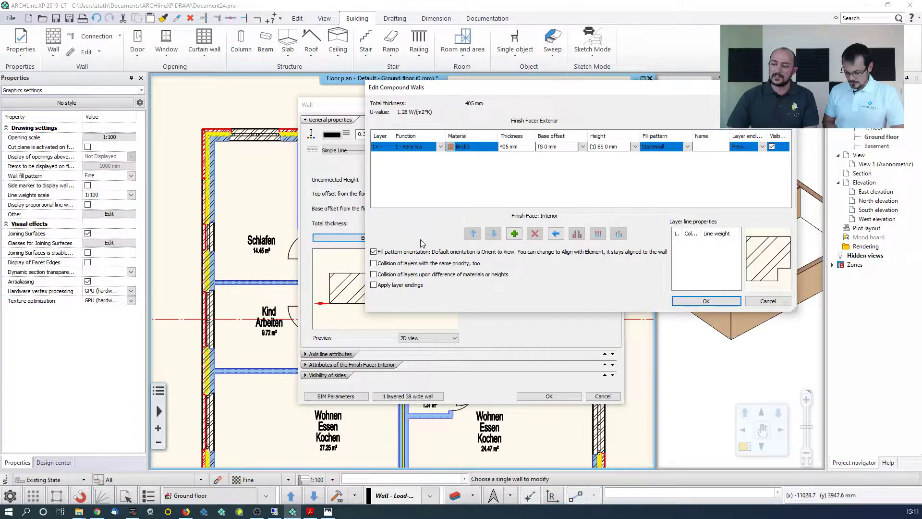
left_click(515, 234)
left_click(514, 234)
left_click(514, 234)
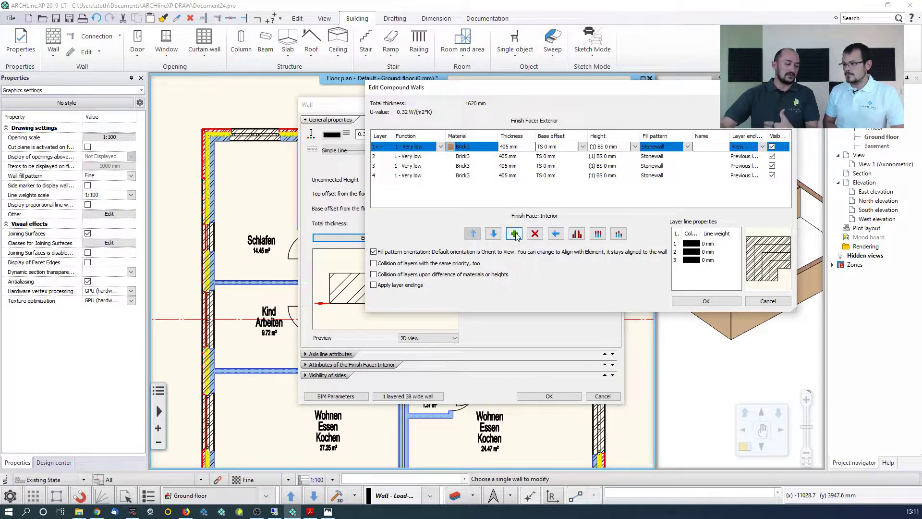
Set the thicknesses of wall layers 1 to 4 to 115, 60, 80 and 150 mm
left_click(521, 147)
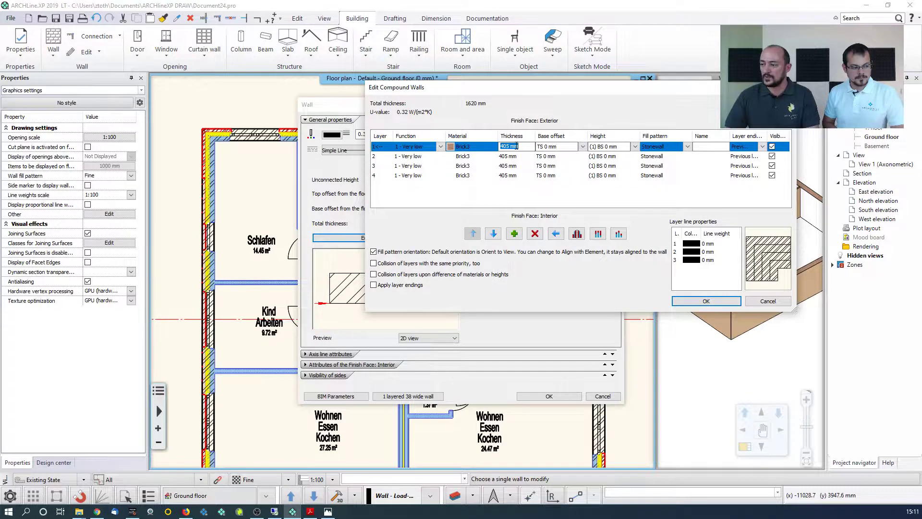
type("115")
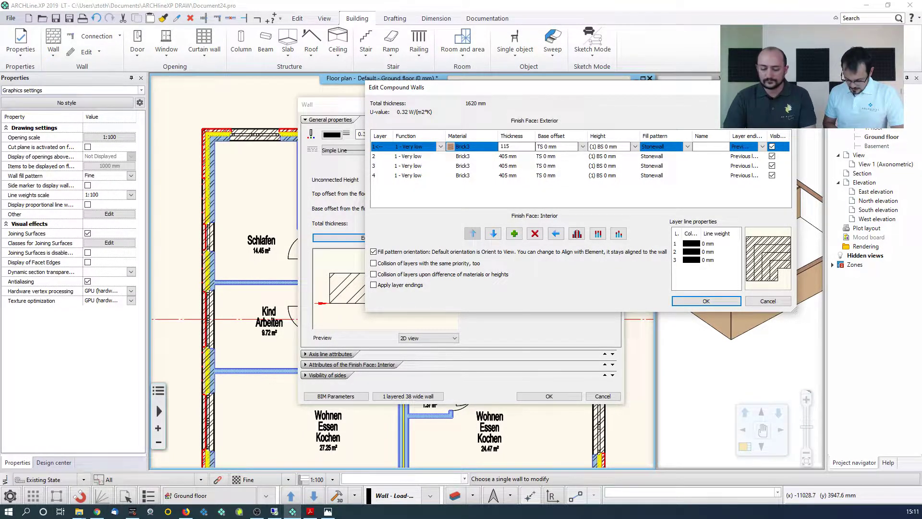
left_click(523, 158)
type("60")
left_click(518, 166)
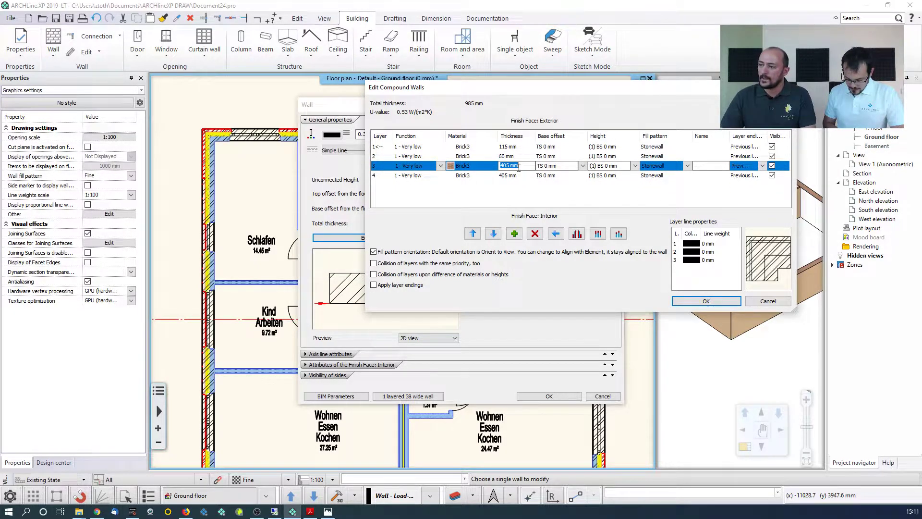
type("80")
left_click(515, 176)
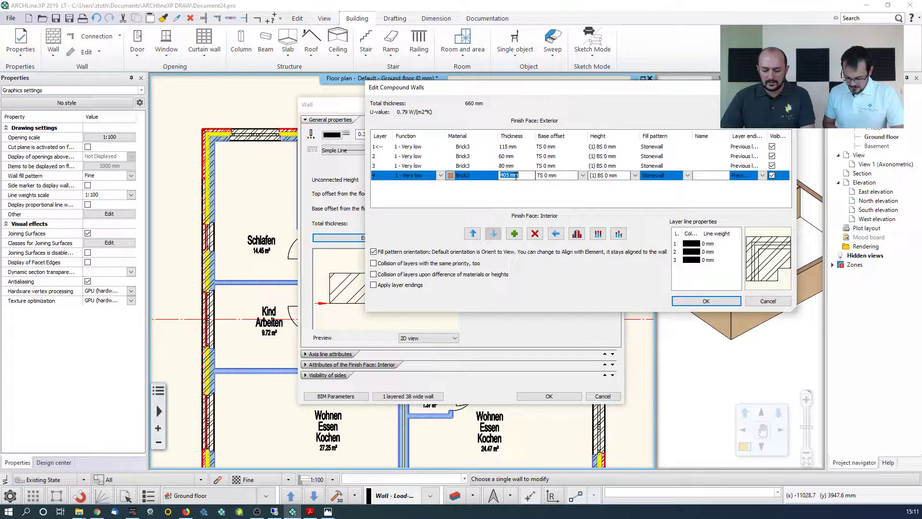
type("150")
left_click(515, 166)
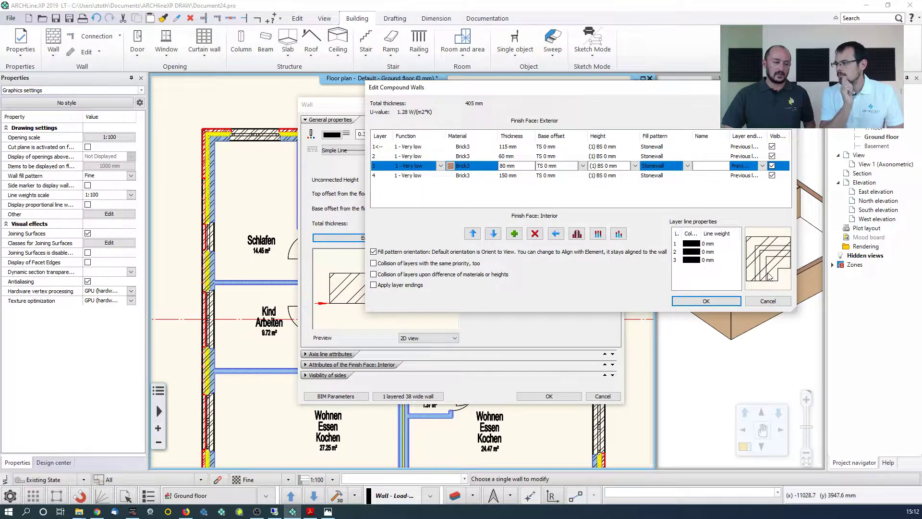
Set the function priority of the innermost 150 mm layer to 5
left_click(428, 178)
left_click(440, 176)
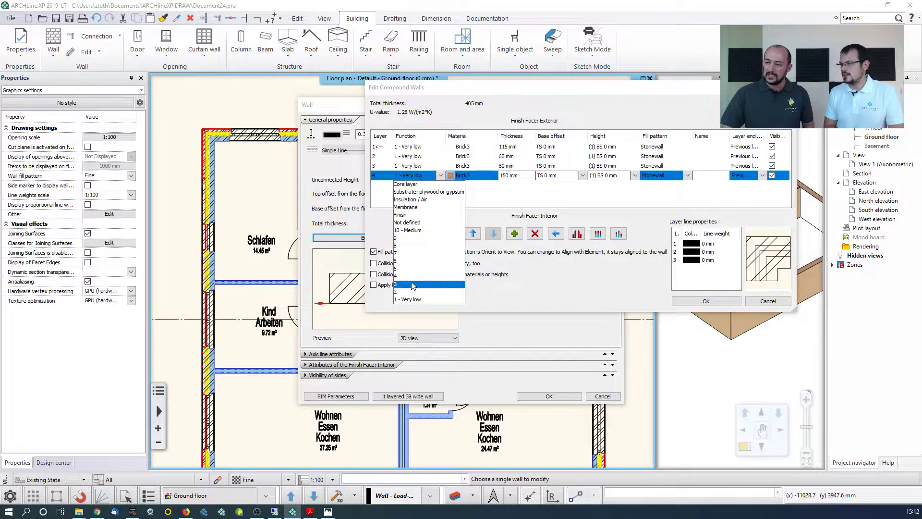
left_click(406, 268)
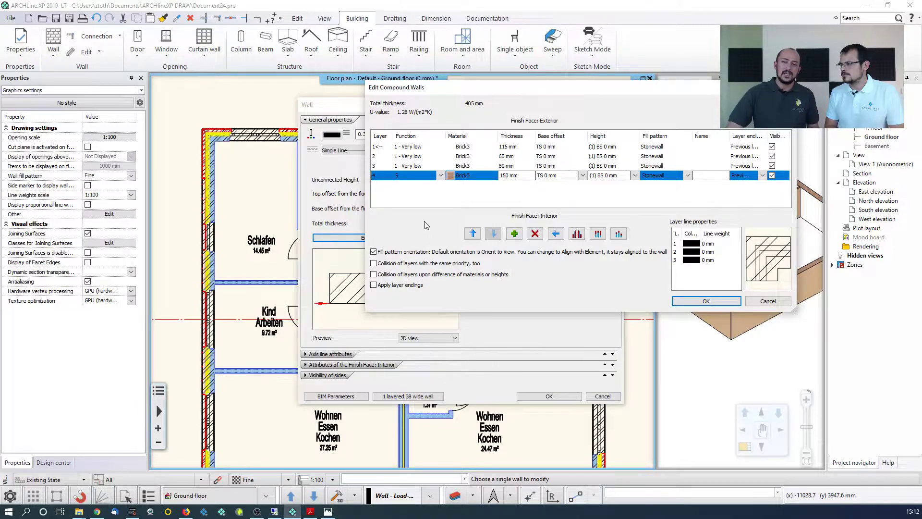
Search the material library for "insulation" and assign Thermal Insulation 01 to the 60 mm second layer
left_click(464, 158)
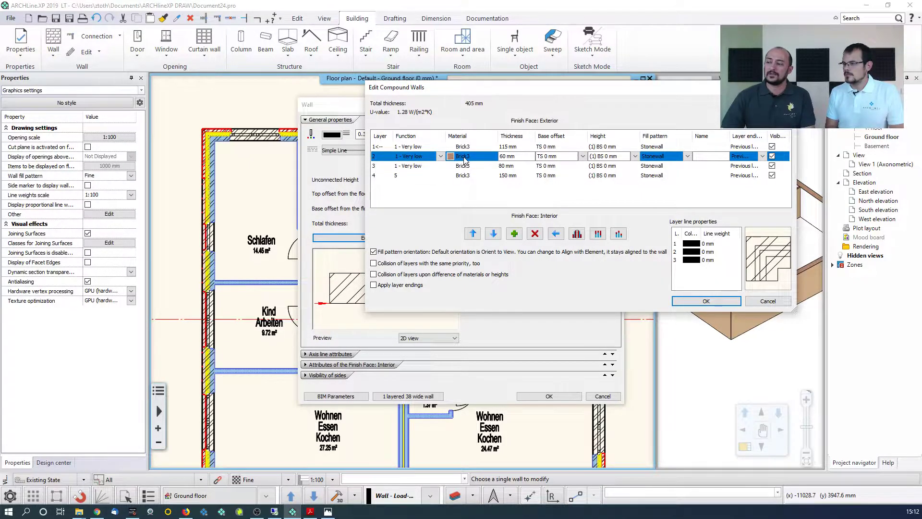
left_click(464, 158)
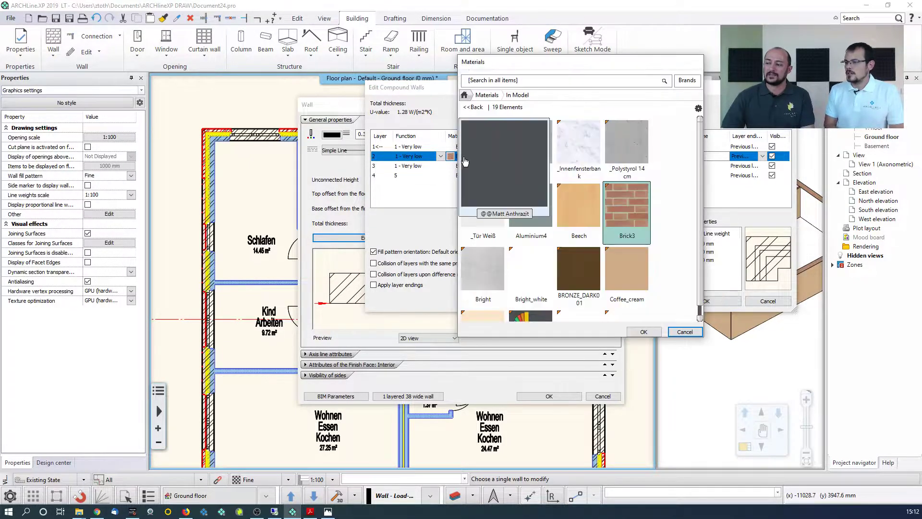
left_click(474, 97)
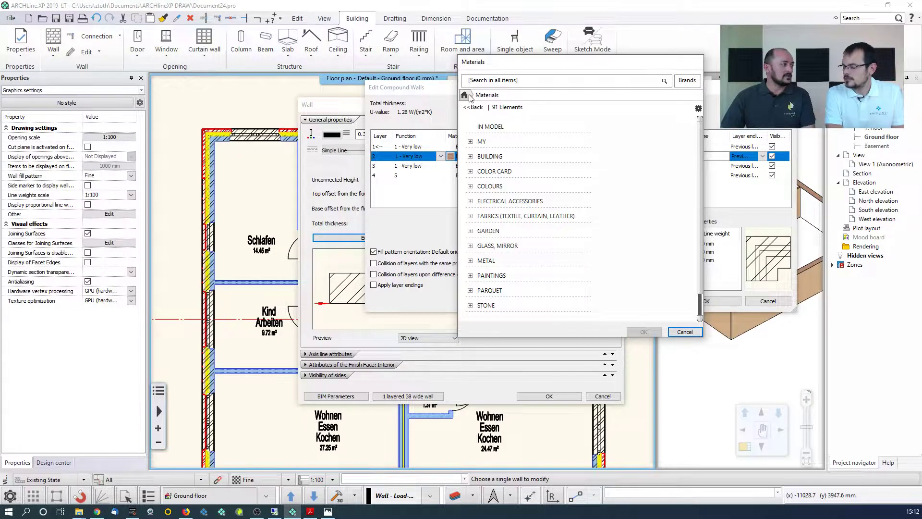
left_click(485, 127)
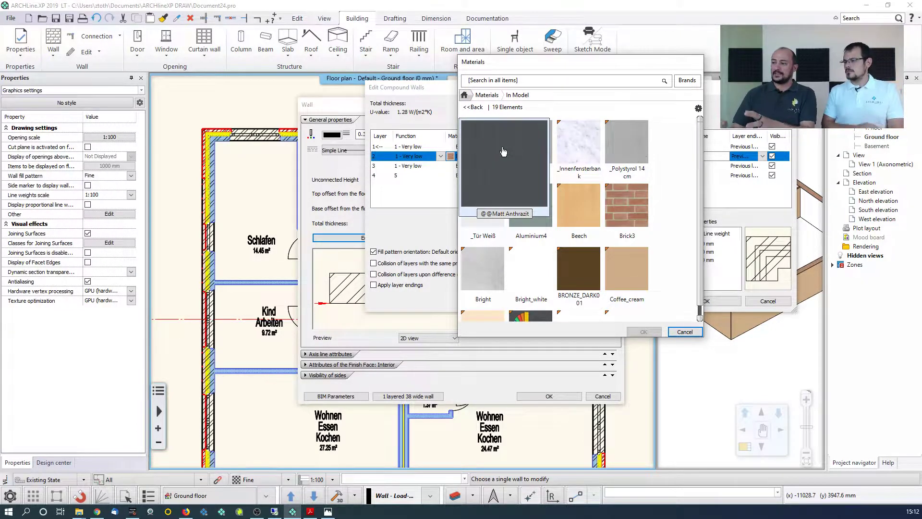
mouse_move(529, 145)
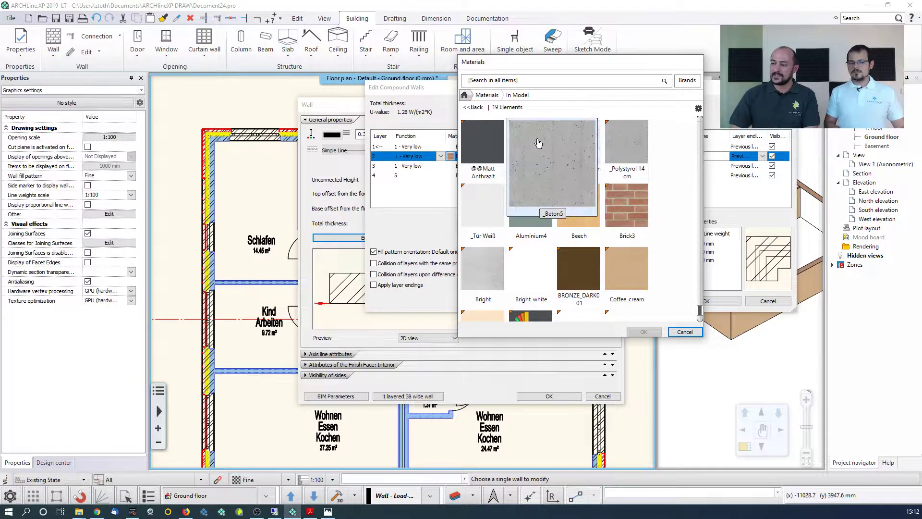
mouse_move(580, 241)
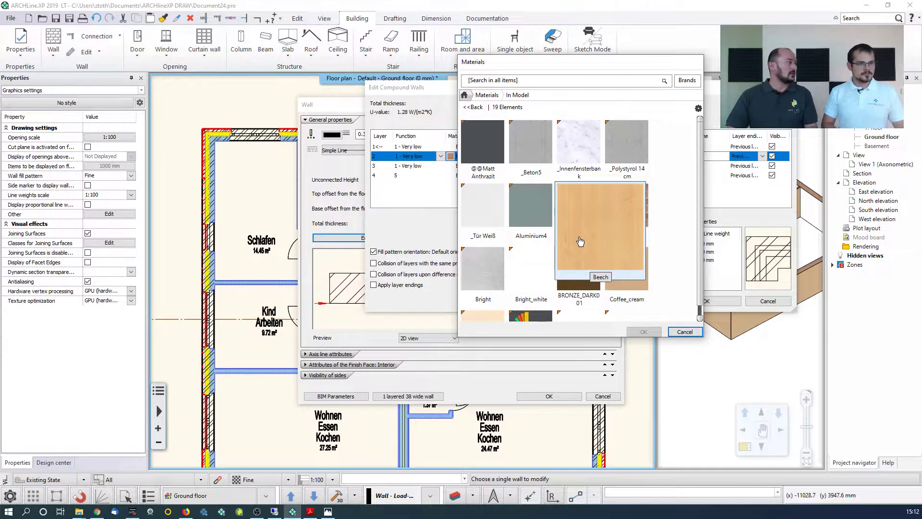
left_click(464, 96)
left_click(482, 82)
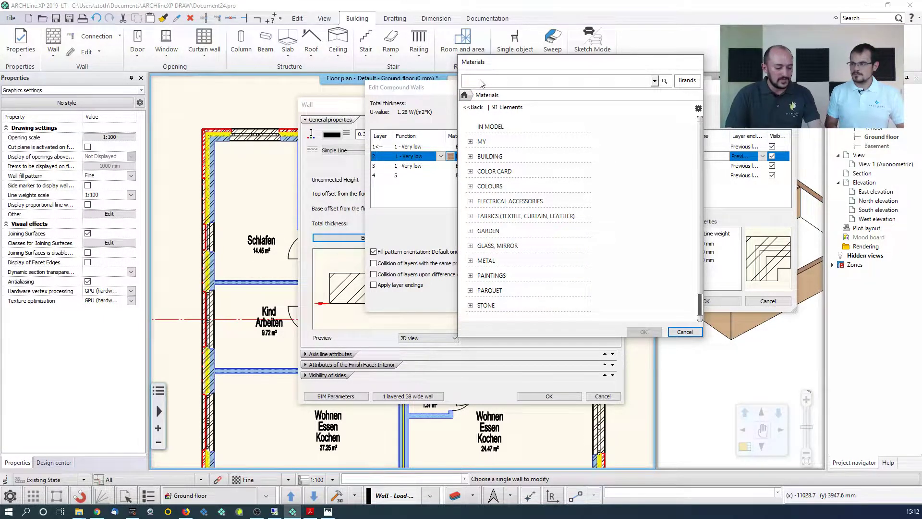
type("insulation")
key("Return")
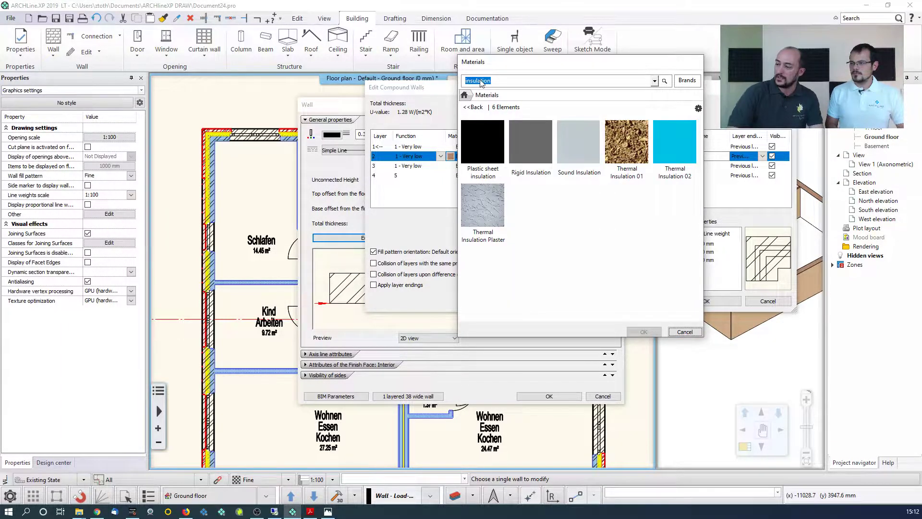
left_click(627, 144)
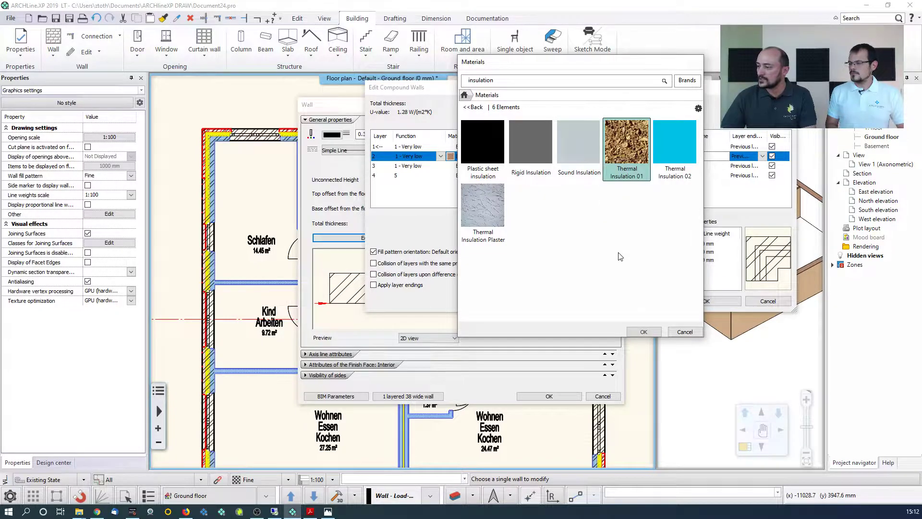
left_click(643, 331)
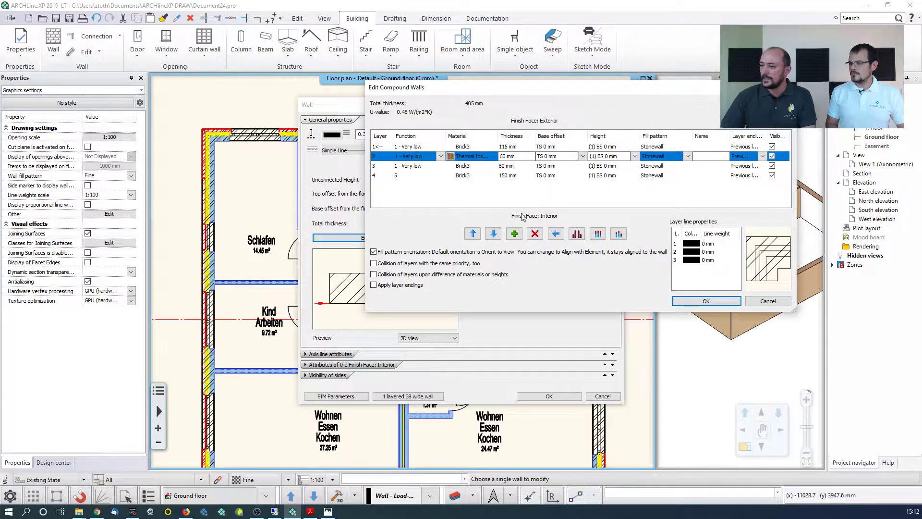
Assign the thermal insulation material from the in-model materials to the 80 mm third layer
left_click(465, 166)
left_click(466, 167)
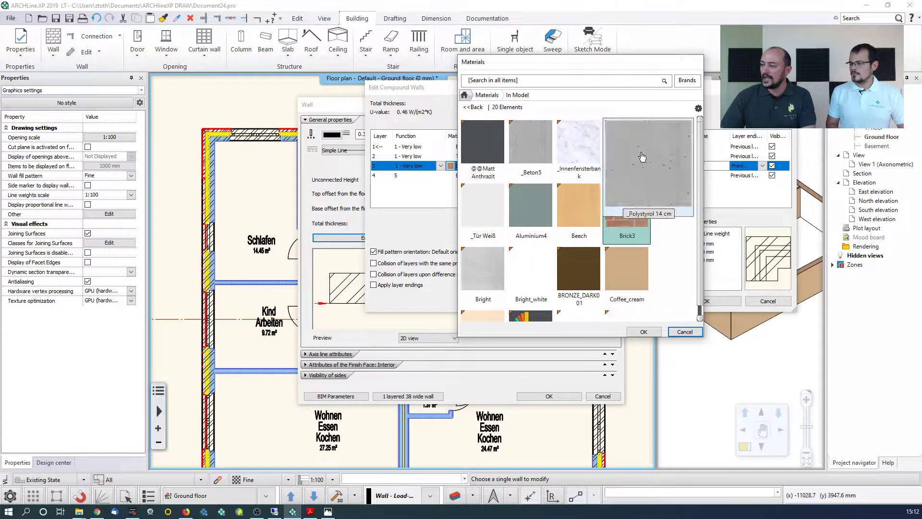
scroll(701, 175, "down", 2)
left_click(624, 269)
left_click(643, 332)
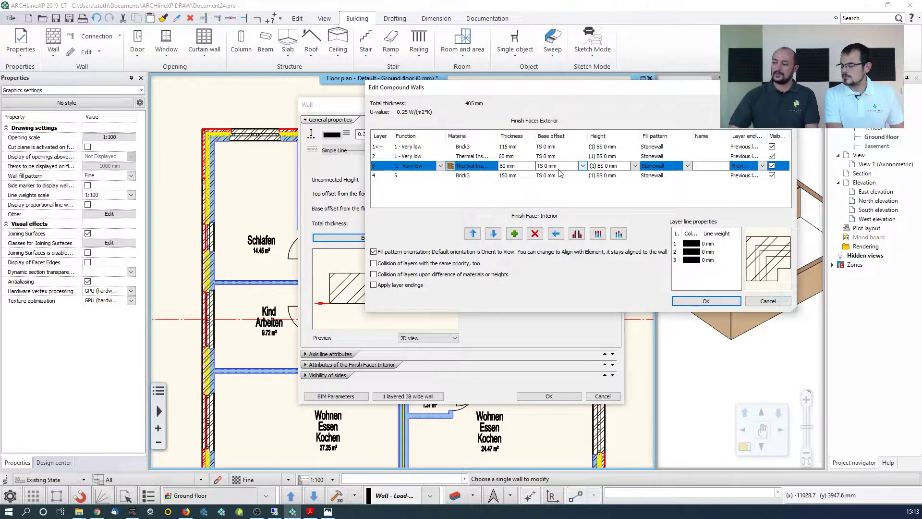
Change the fill pattern of the second layer to the Thermo-isolation hatch
left_click(667, 157)
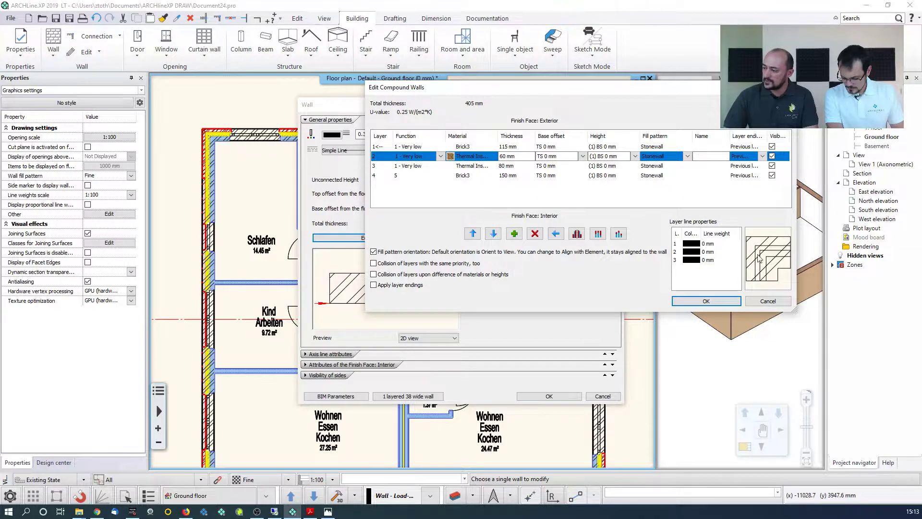
left_click(688, 156)
left_click(687, 165)
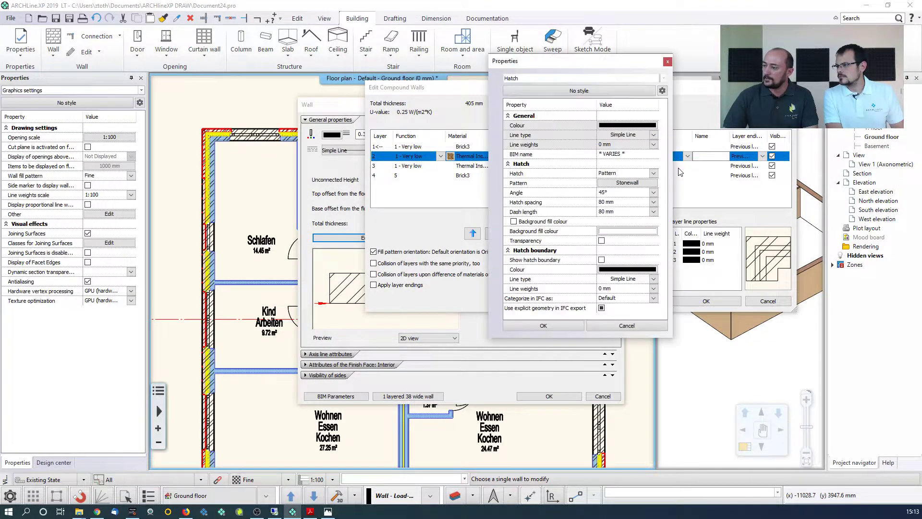
left_click(619, 182)
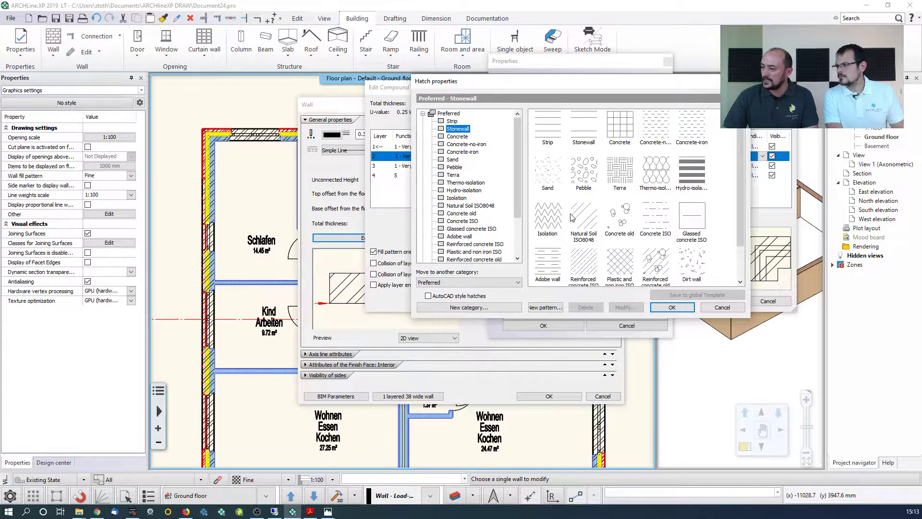
left_click(649, 190)
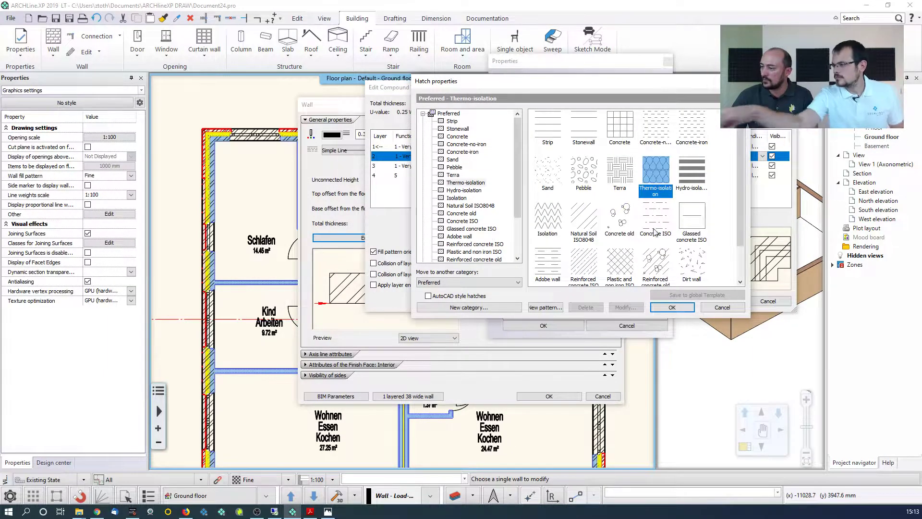
left_click(656, 308)
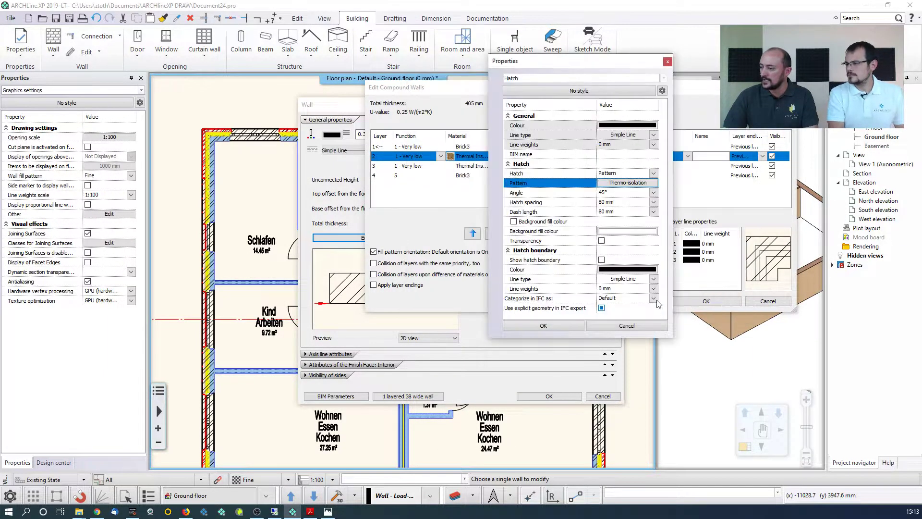
left_click(552, 326)
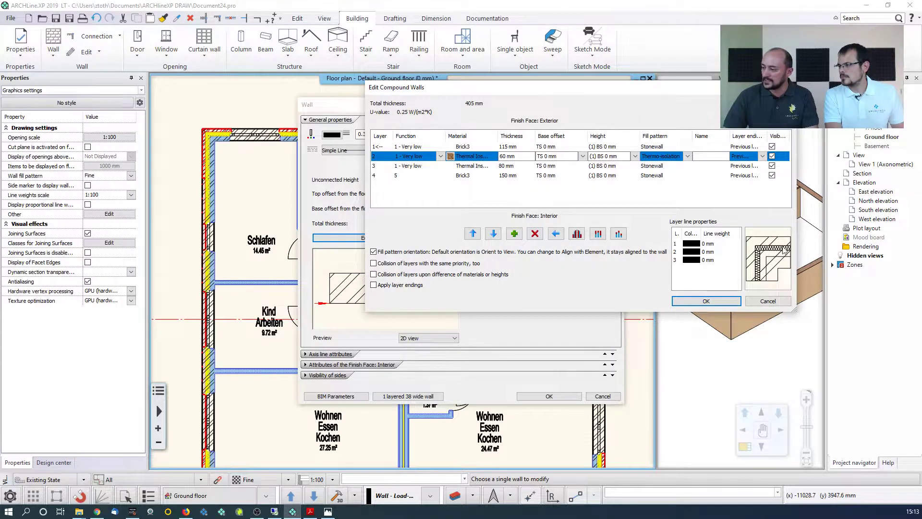
Change the fill pattern of the 80 mm third layer to the Thermo-isolation hatch and accept the compound wall structure
left_click(670, 165)
left_click(682, 166)
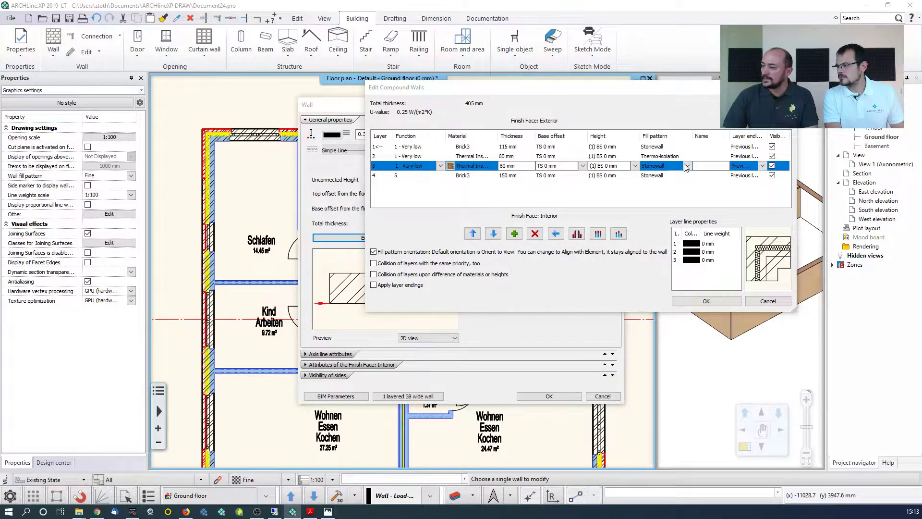
left_click(671, 175)
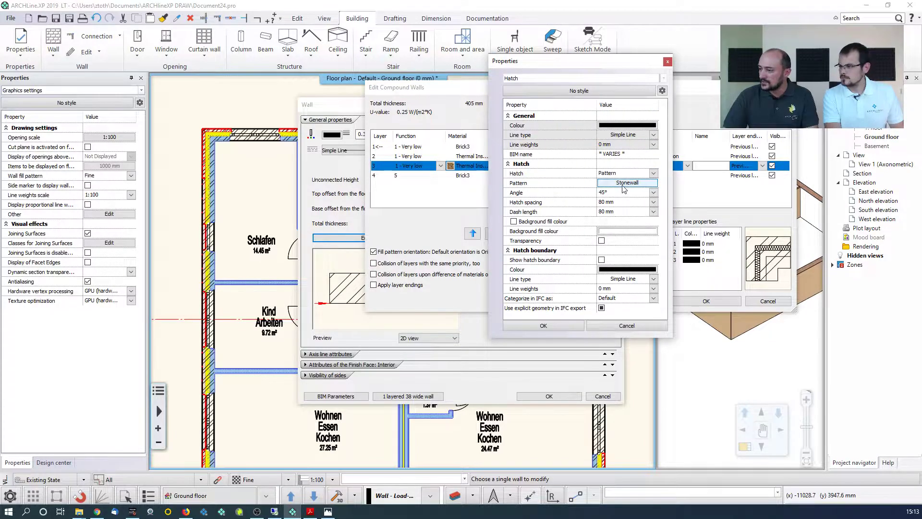
left_click(653, 183)
left_click(656, 172)
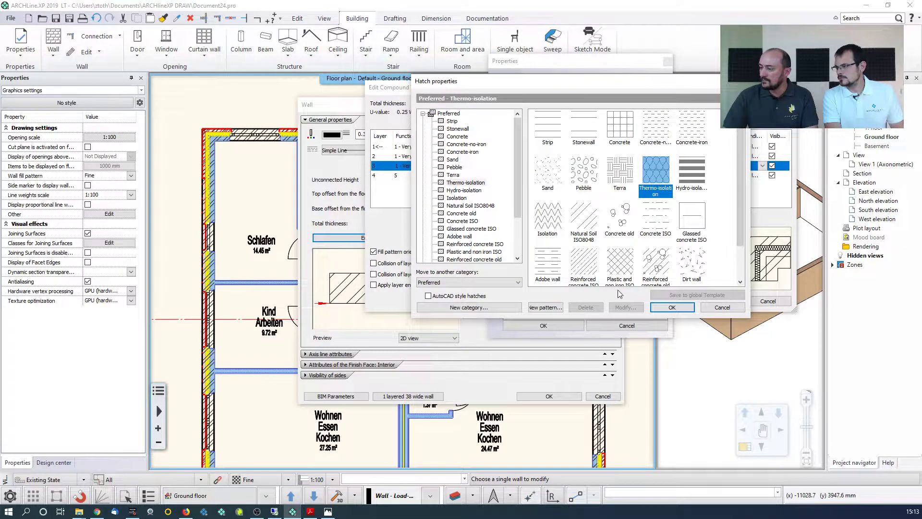
left_click(663, 307)
left_click(560, 327)
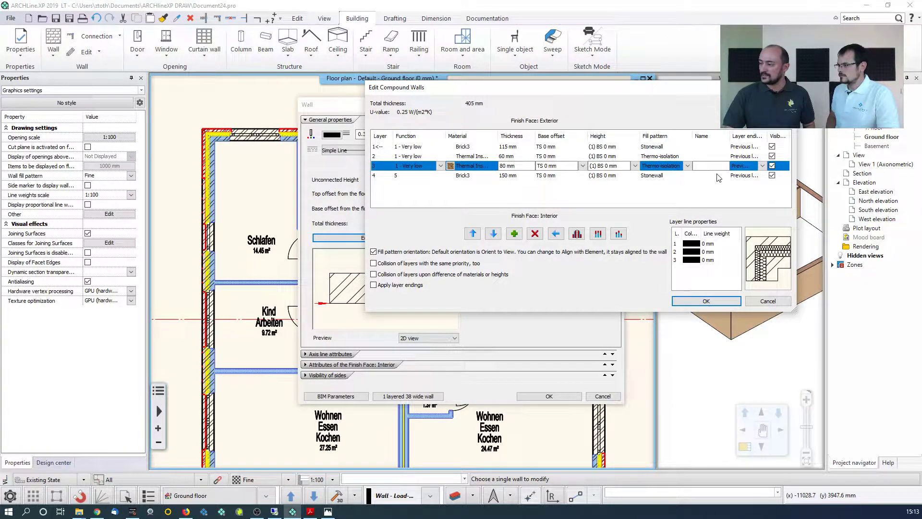
left_click(706, 301)
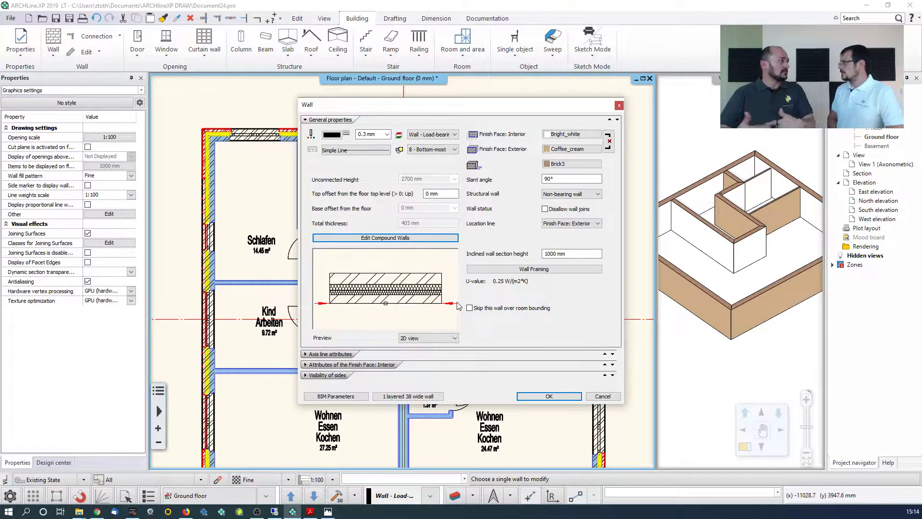
Save the layered wall as a new style named "Multi layared Wall 405", available in all projects, and apply it to the wall
left_click(399, 395)
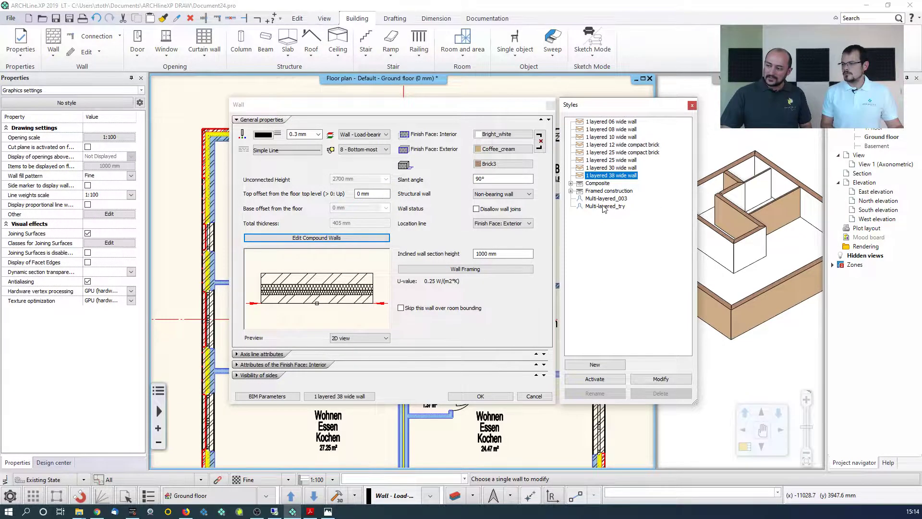
left_click(596, 365)
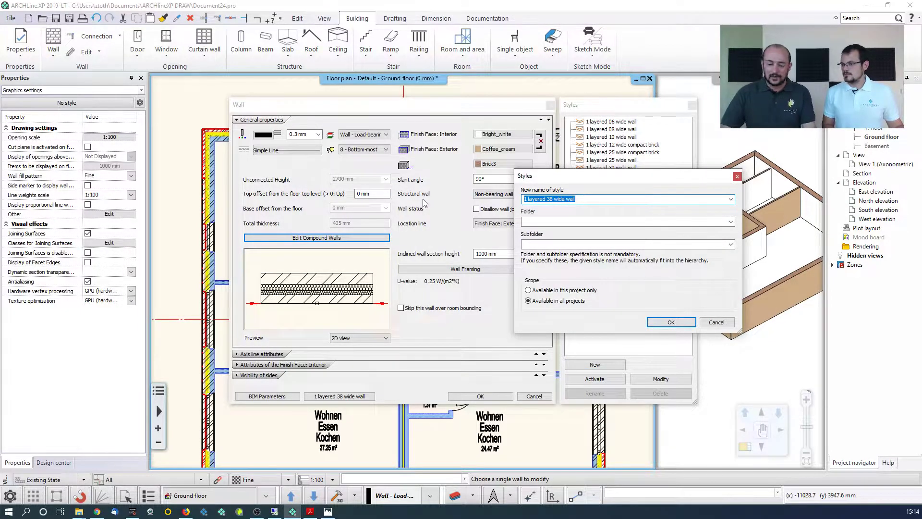
type("Mu")
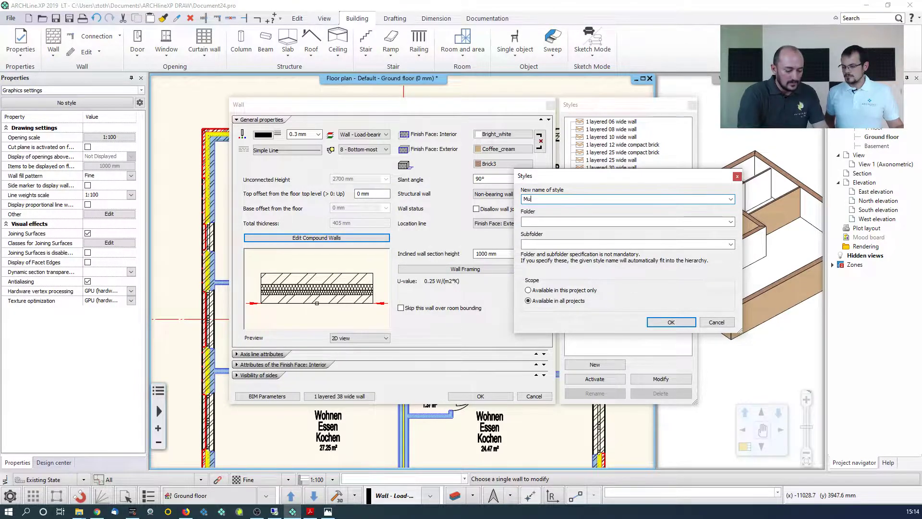
type("lti layar")
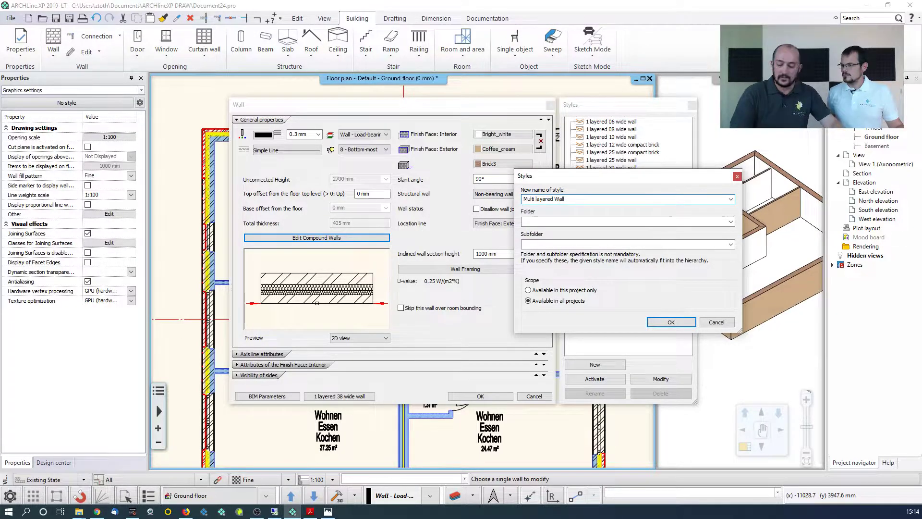
type("ed Wall ")
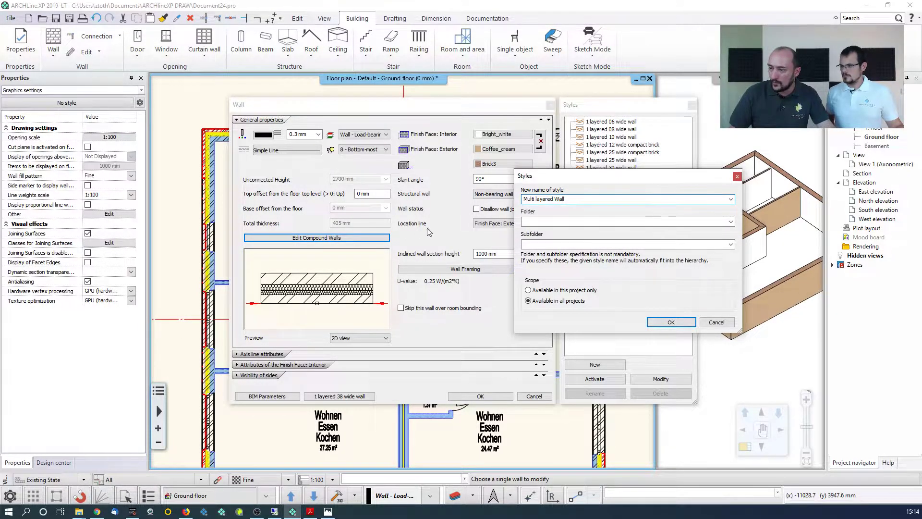
type("405")
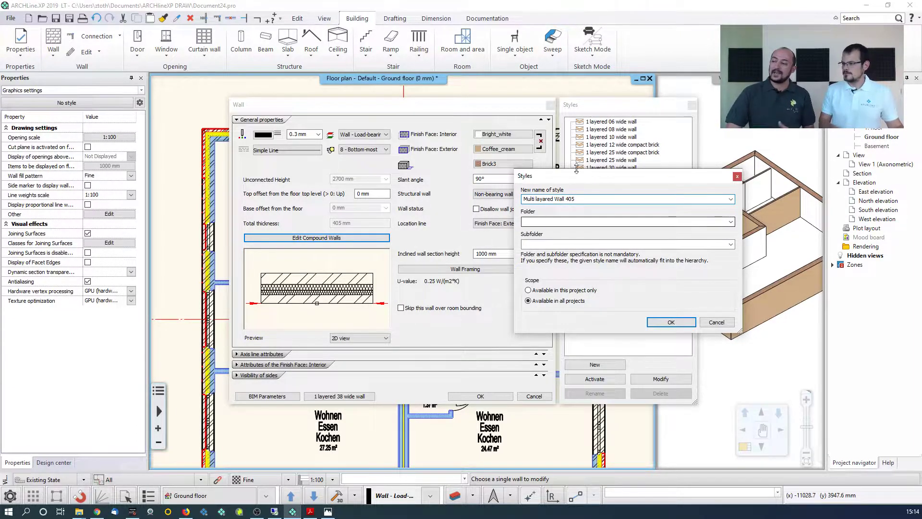
left_click_drag(575, 177, 515, 238)
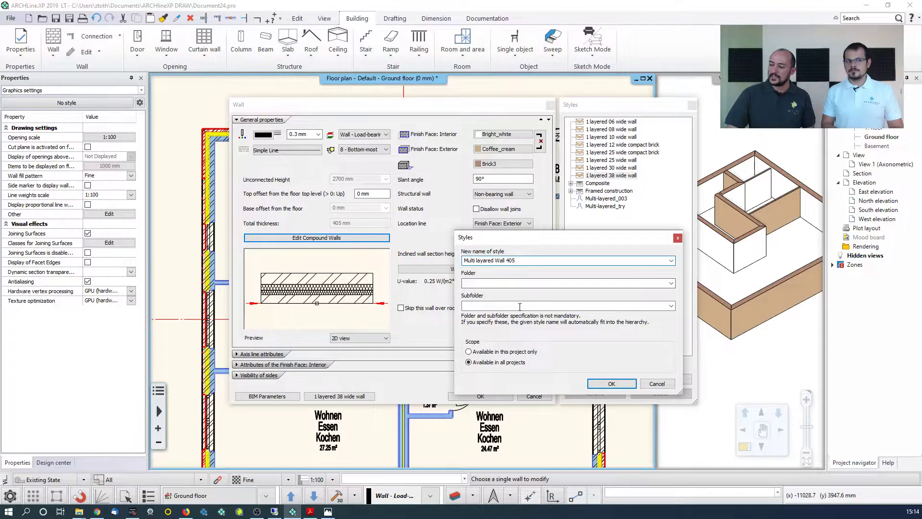
left_click_drag(518, 238, 660, 151)
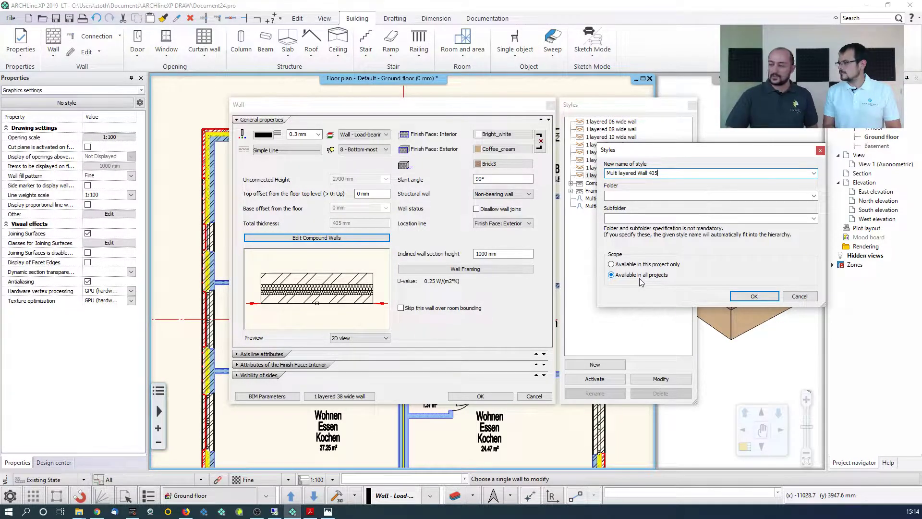
left_click(753, 296)
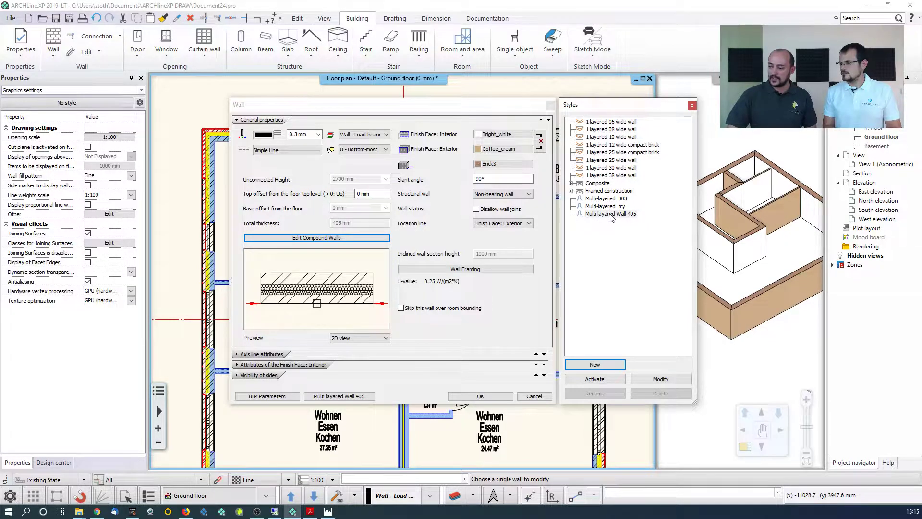
left_click(495, 396)
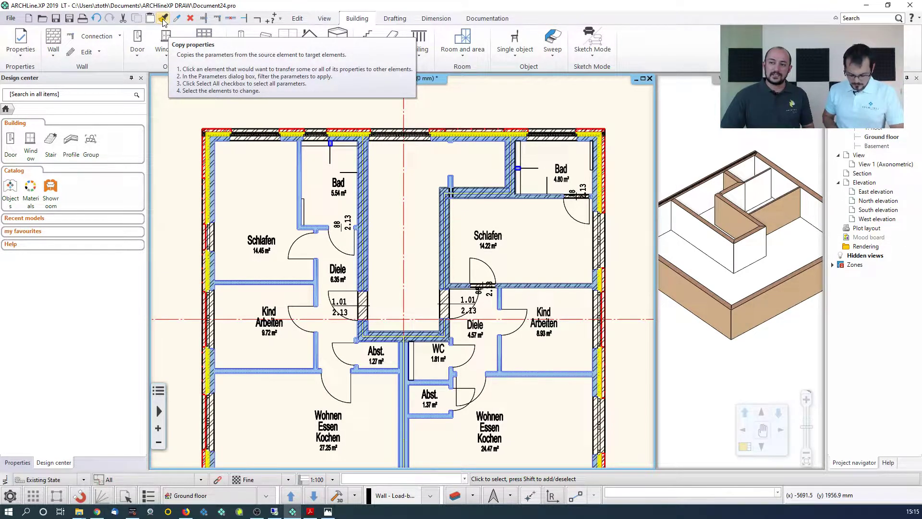
Copy all properties of the layered exterior wall above Schlafen and Bad to the other exterior walls and check them in 3D
scroll(326, 213, "up", 2)
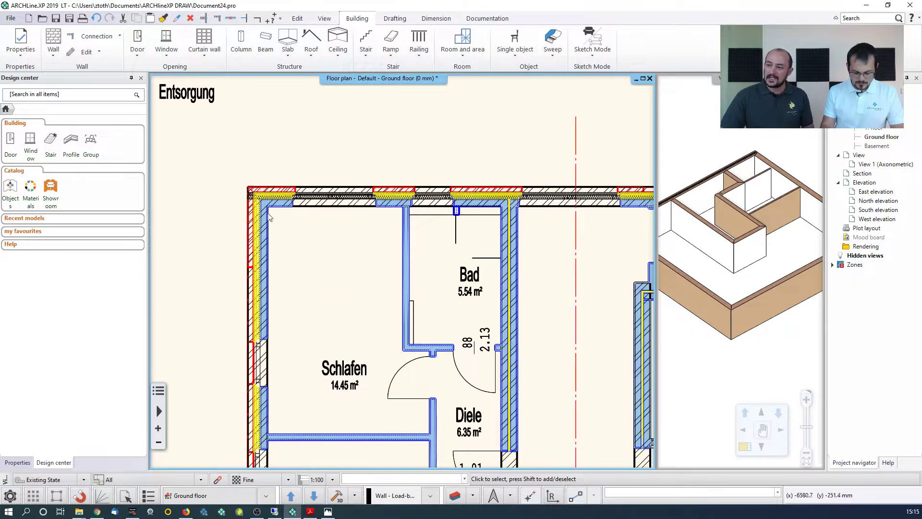
left_click(323, 204)
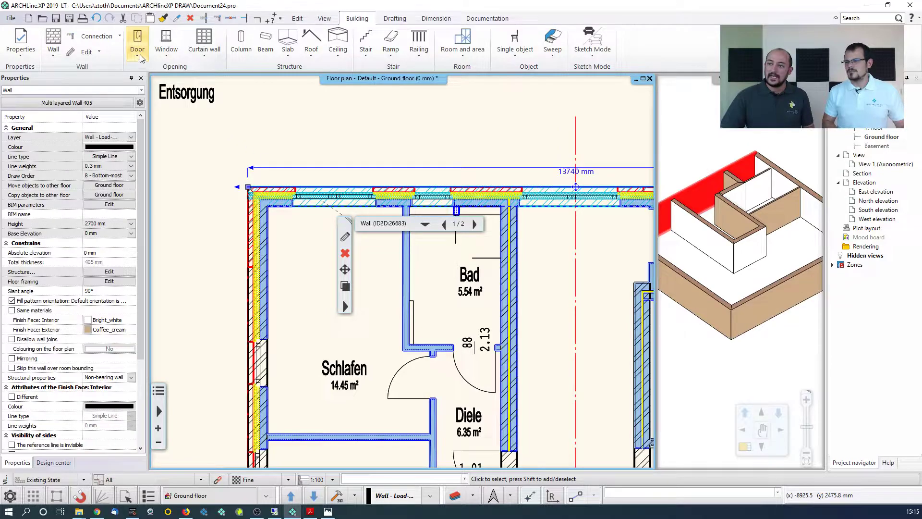
left_click(163, 20)
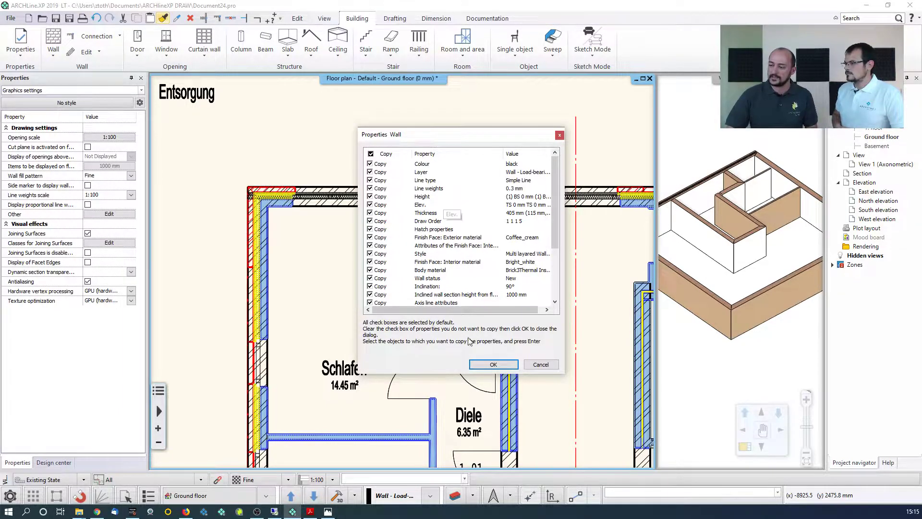
left_click(490, 364)
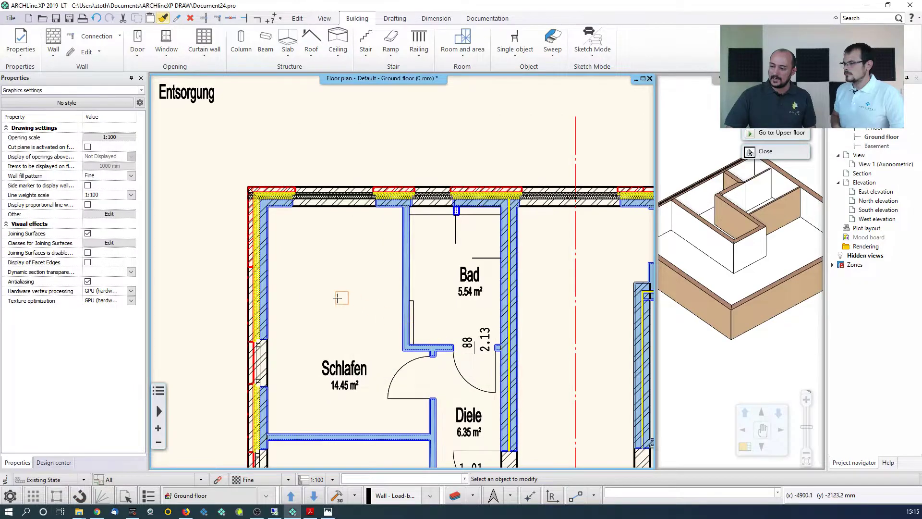
scroll(321, 306, "down", 3)
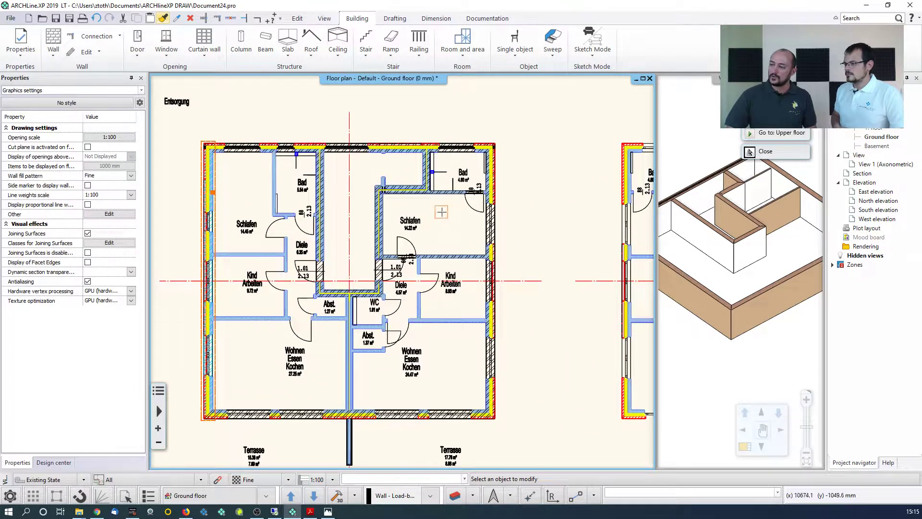
left_click(428, 377)
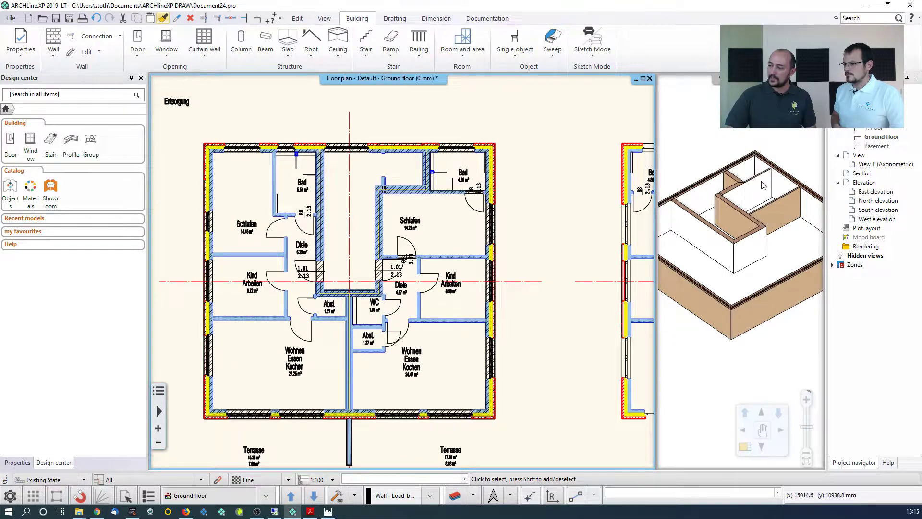
left_click_drag(735, 312, 711, 328)
scroll(733, 323, "up", 5)
scroll(731, 315, "down", 5)
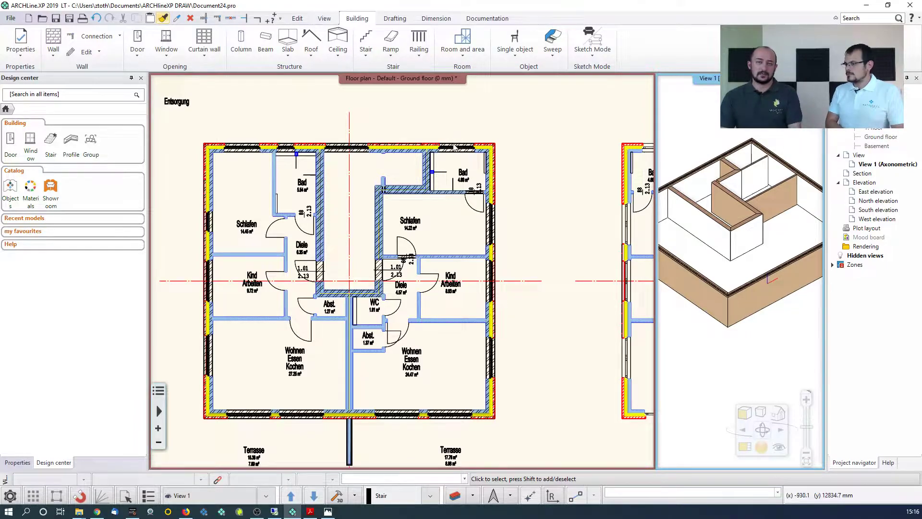
Examine the layer list of the floor plan under the All layers, Used layers and 01_Bauantrag_DWG filters
left_click(371, 204)
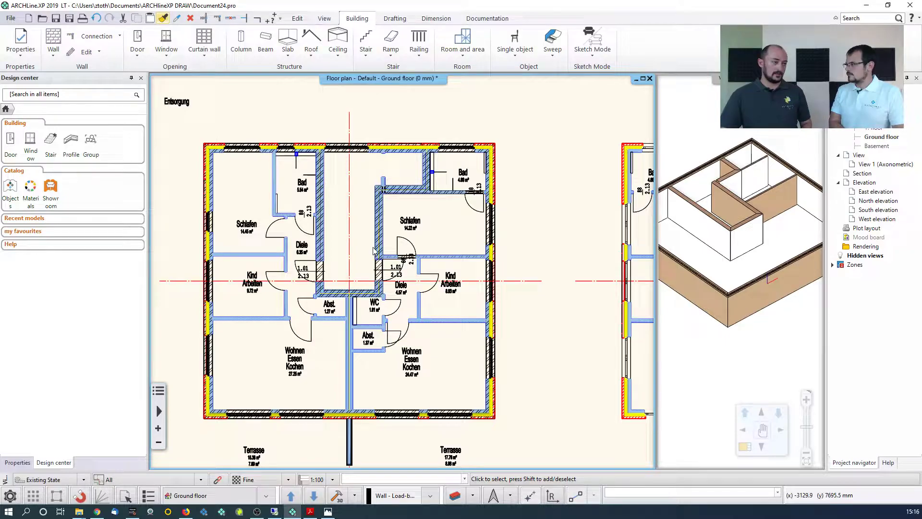
left_click(454, 496)
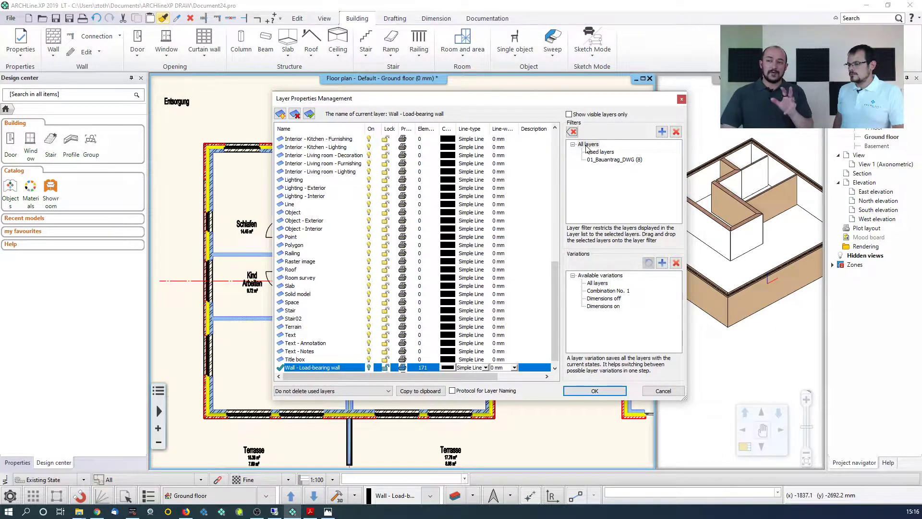
left_click(606, 160)
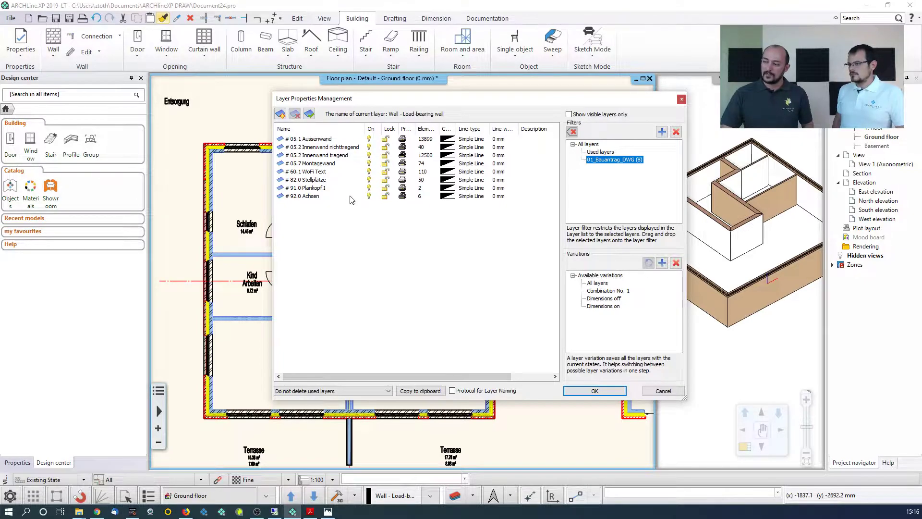
left_click(599, 153)
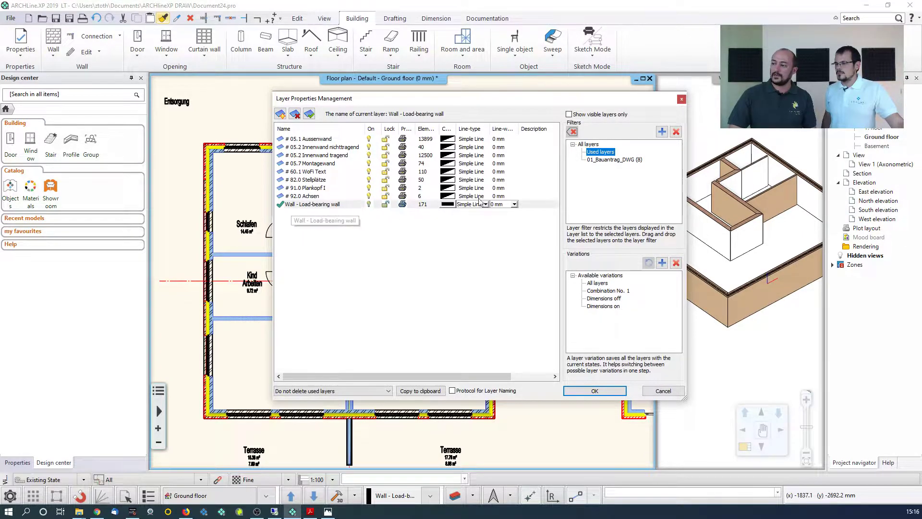
left_click(593, 145)
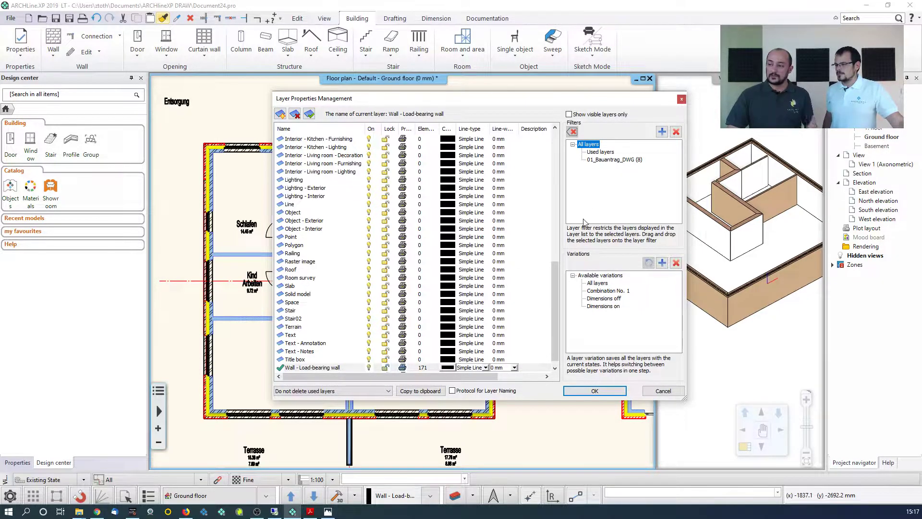
left_click(598, 160)
left_click(600, 152)
left_click(600, 160)
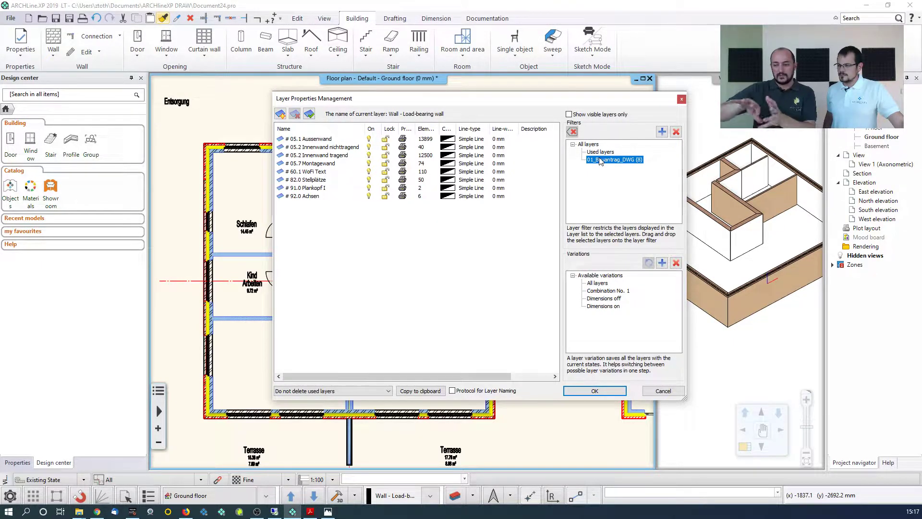
left_click(595, 391)
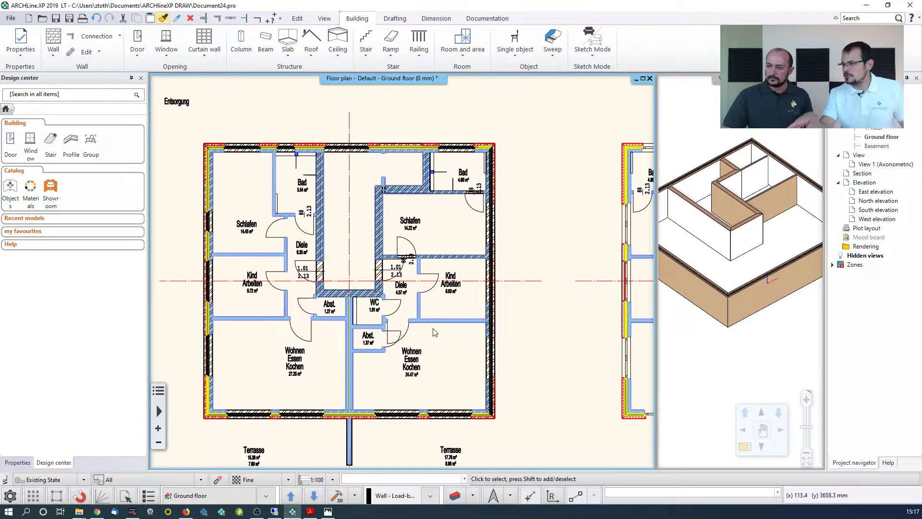
Place a Normal door by two points across the opening between the 4.57 m² Diele and the 14.22 m² Schlafen, swinging into Schlafen
scroll(325, 180, "up", 2)
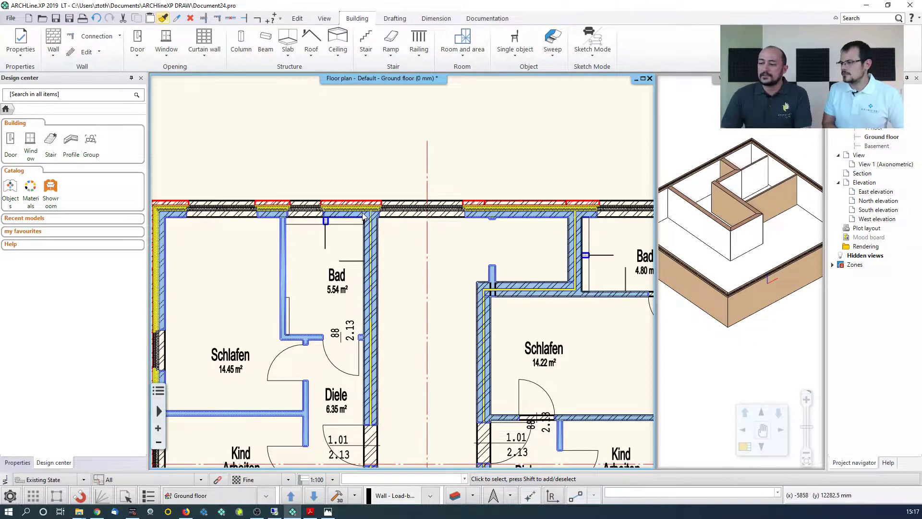
left_click(138, 57)
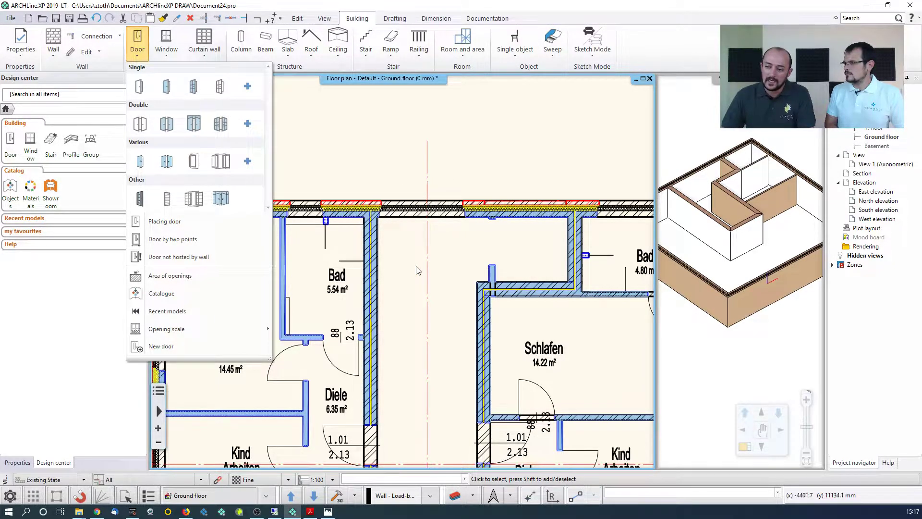
left_click(202, 239)
middle_click_drag(426, 463, 333, 306)
scroll(424, 258, "up", 5)
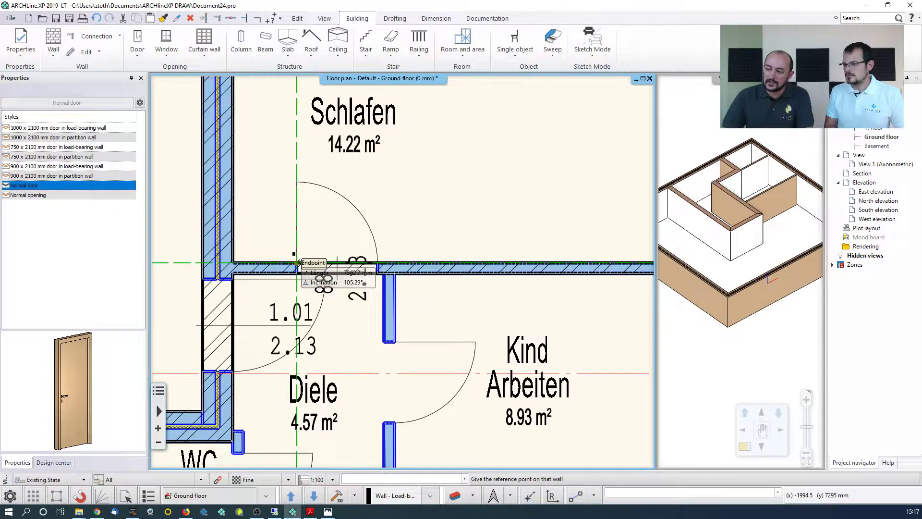
left_click(296, 263)
left_click(378, 263)
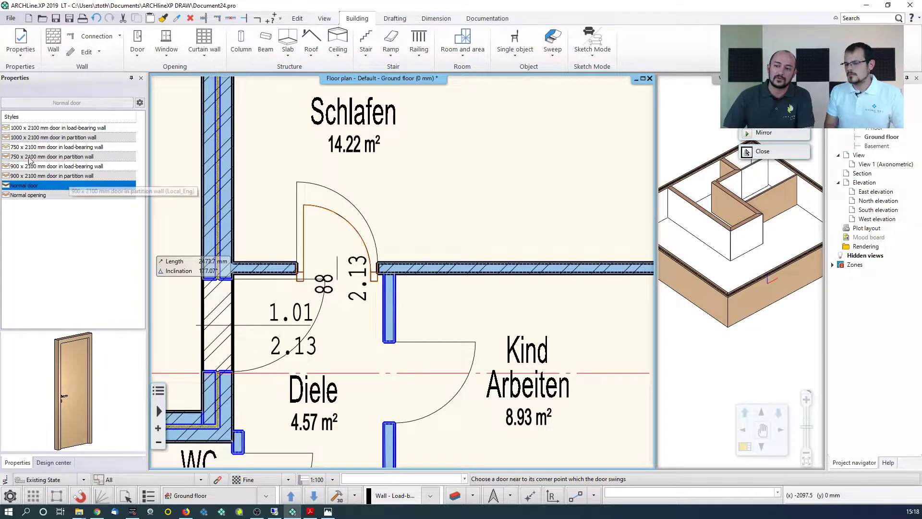
left_click(72, 176)
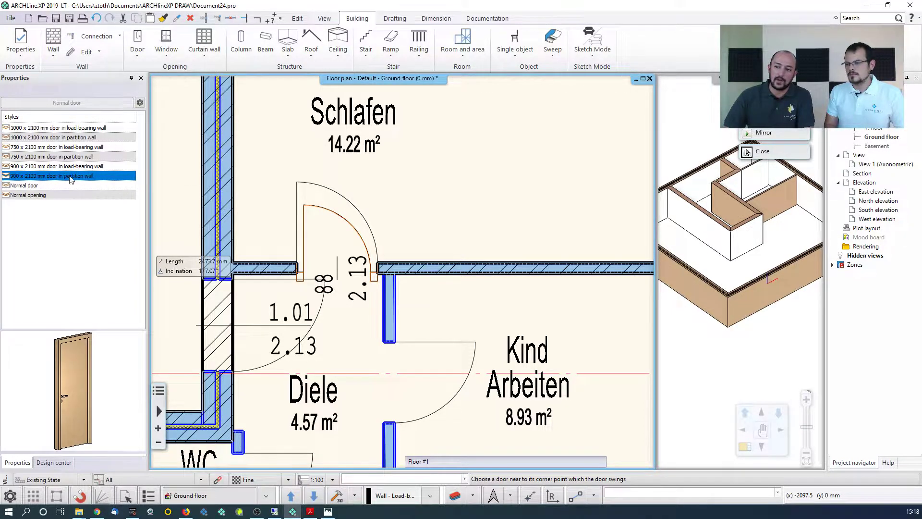
key("Escape")
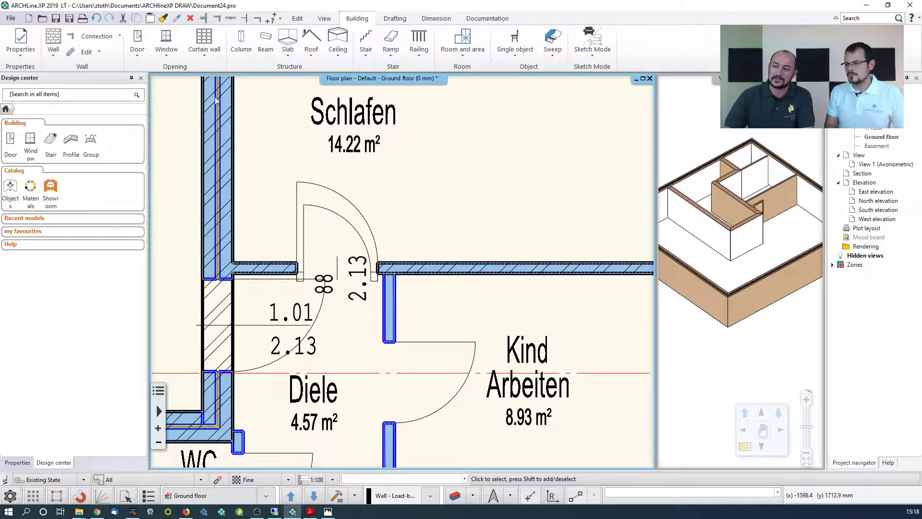
Undo the last door and place a 900 x 2100 mm door in partition wall by two points between the 4.57 m² Diele and Schlafen
left_click(95, 18)
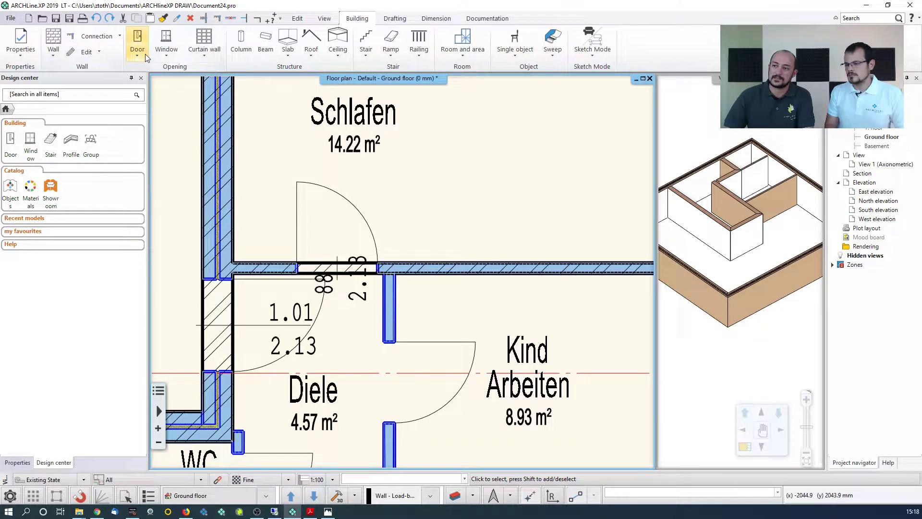
left_click(136, 42)
left_click(165, 238)
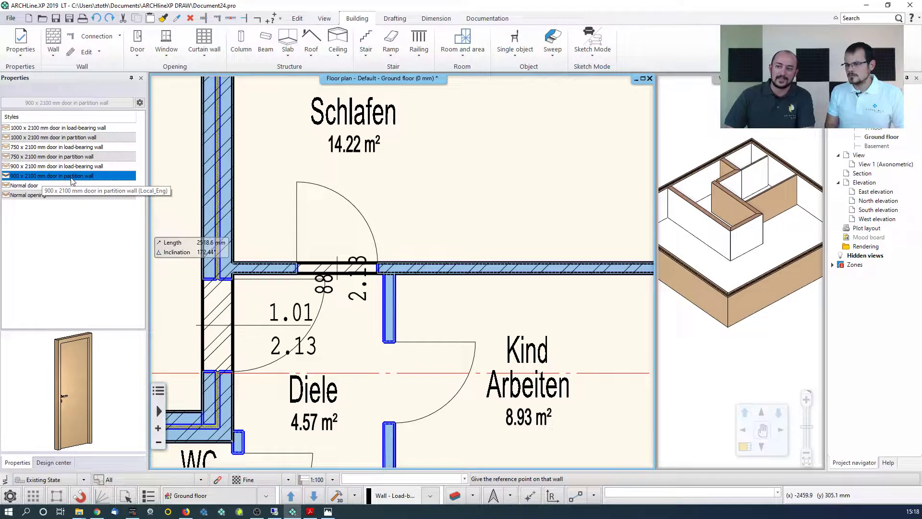
left_click(296, 265)
left_click(378, 263)
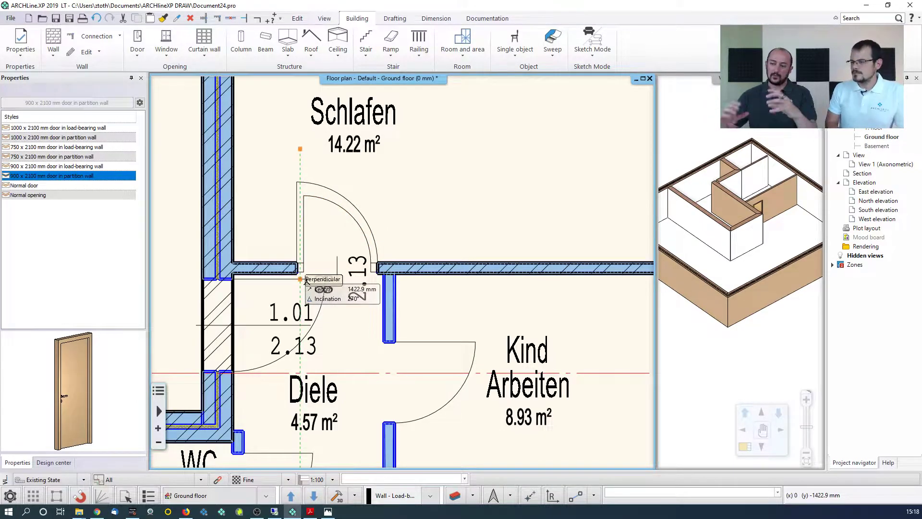
Place the same door style by two points in the opening between the central stairwell and the 4.57 m² Diele, swinging into the Diele
scroll(398, 365, "down", 2)
middle_click_drag(461, 289, 527, 329)
middle_click_drag(443, 330, 521, 283)
left_click(424, 272)
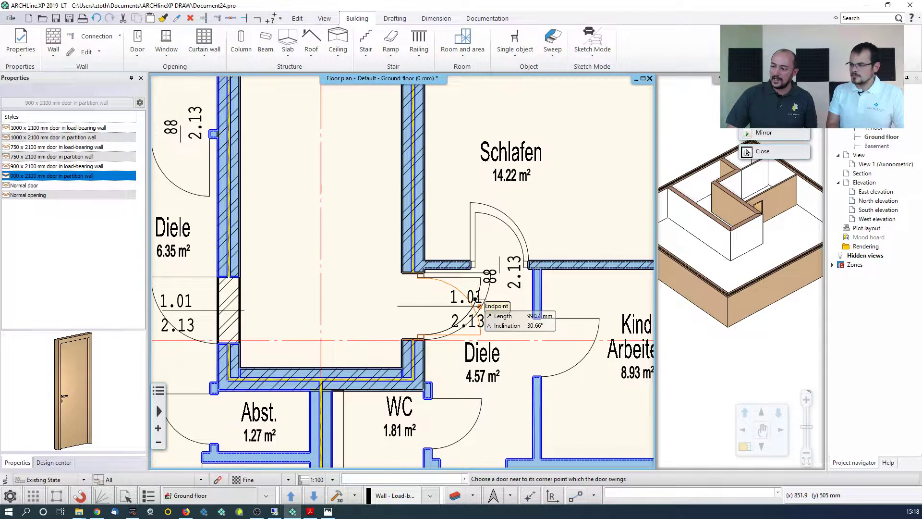
left_click(479, 307)
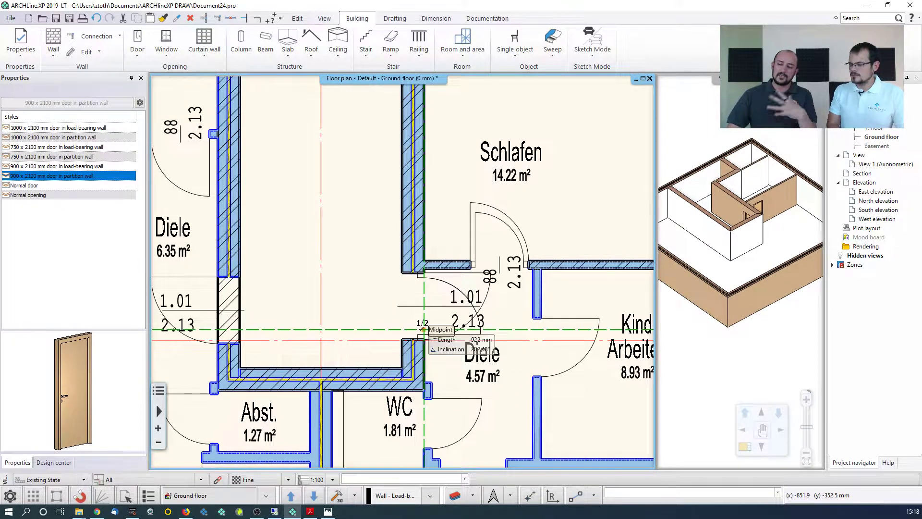
Place a matching door across the opening between the central stairwell and the 6.35 m² Diele, swinging into the Diele
middle_click_drag(253, 300, 310, 282)
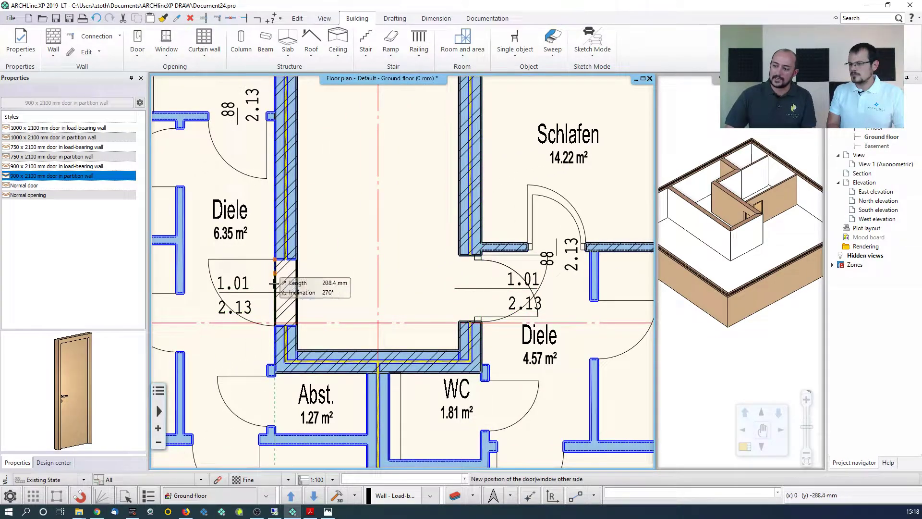
left_click(275, 262)
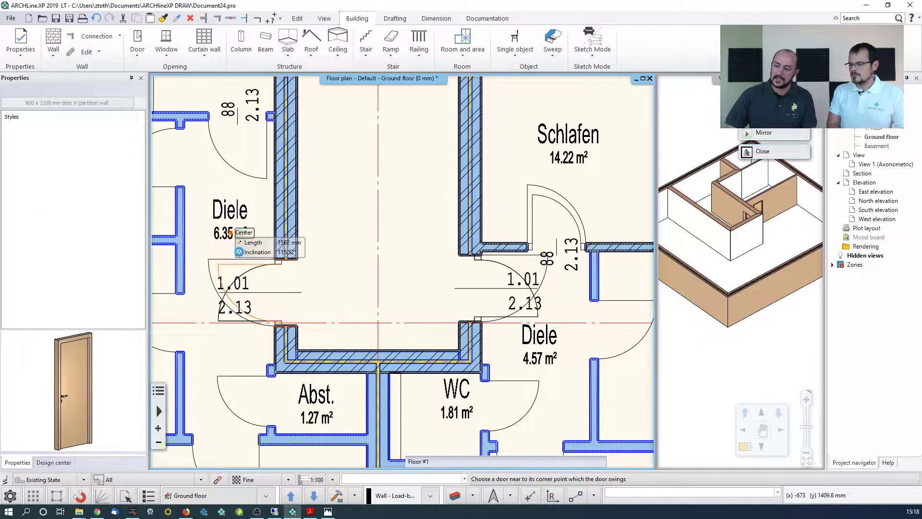
left_click(231, 237)
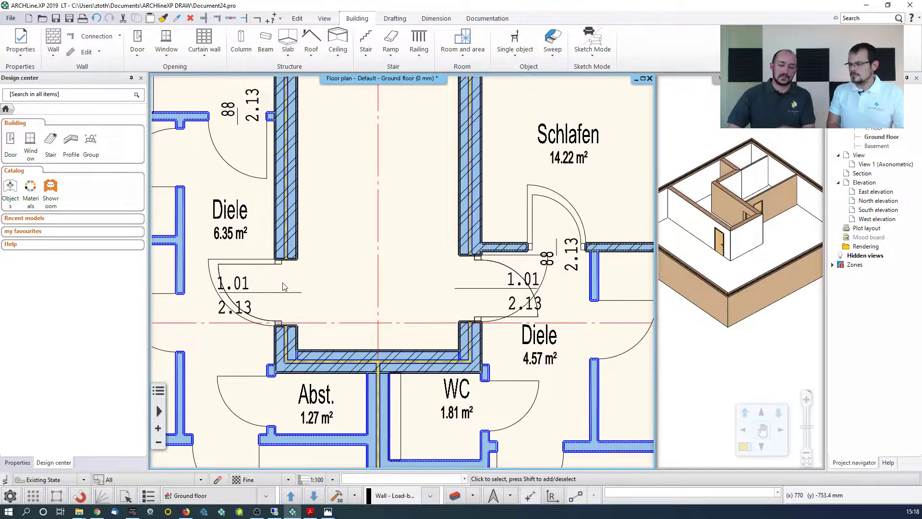
middle_click_drag(322, 261, 319, 281)
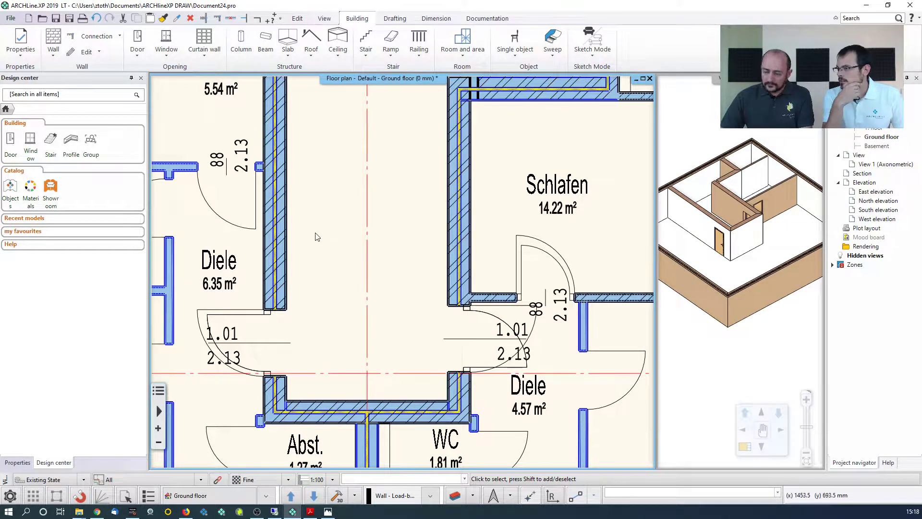
Place a 1200 mm x 1500 mm window by two points across the exterior wall opening of the 5.54 m² Bad
left_click(172, 56)
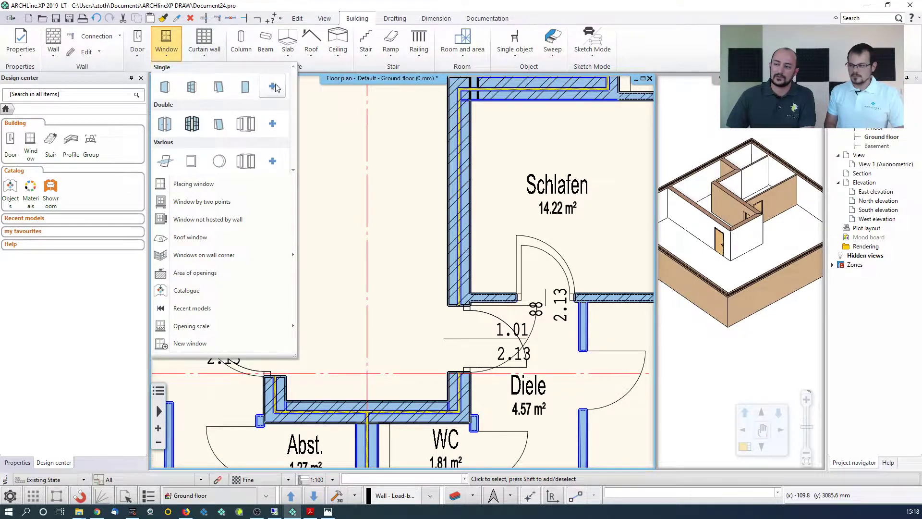
left_click(225, 201)
scroll(345, 238, "up", 3)
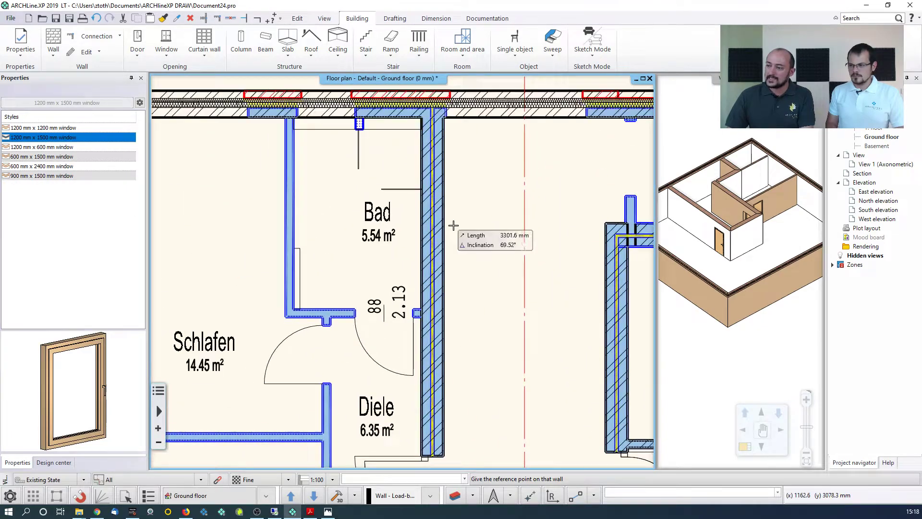
middle_click_drag(454, 225, 486, 359)
left_click(329, 251)
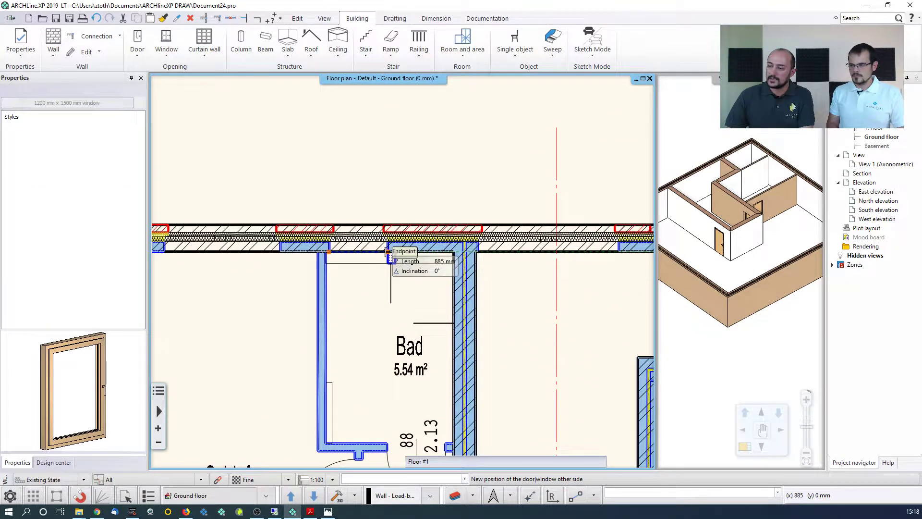
left_click(388, 251)
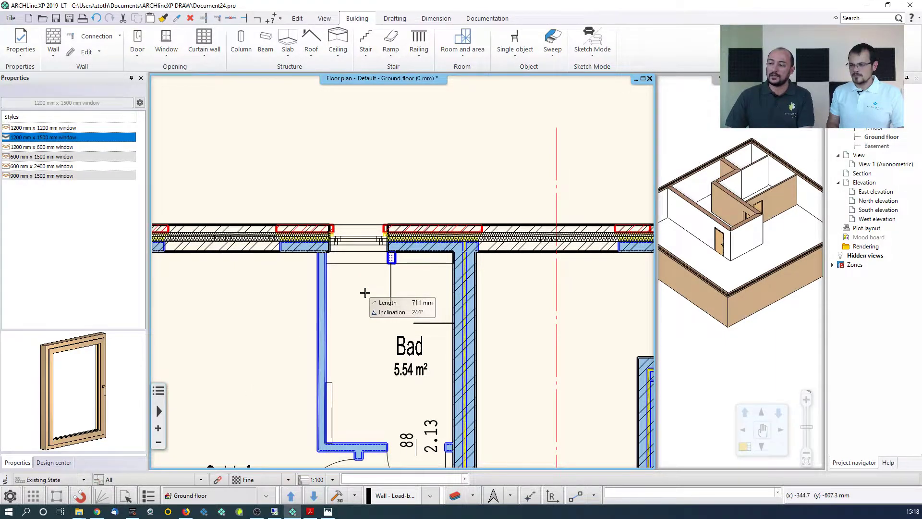
Place another window of the same style across the side exterior wall opening of the 14.45 m² Schlafen and finish placing windows
scroll(365, 292, "down", 3)
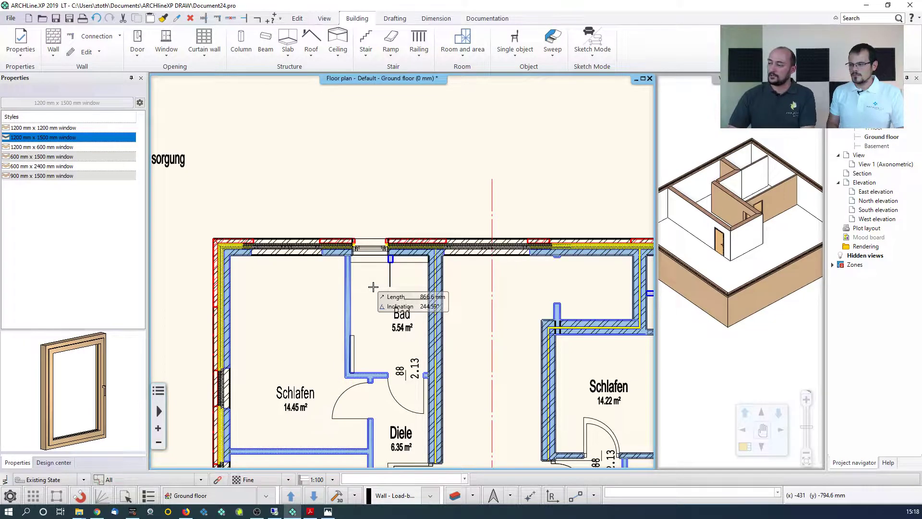
middle_click_drag(243, 414, 331, 346)
scroll(330, 346, "up", 3)
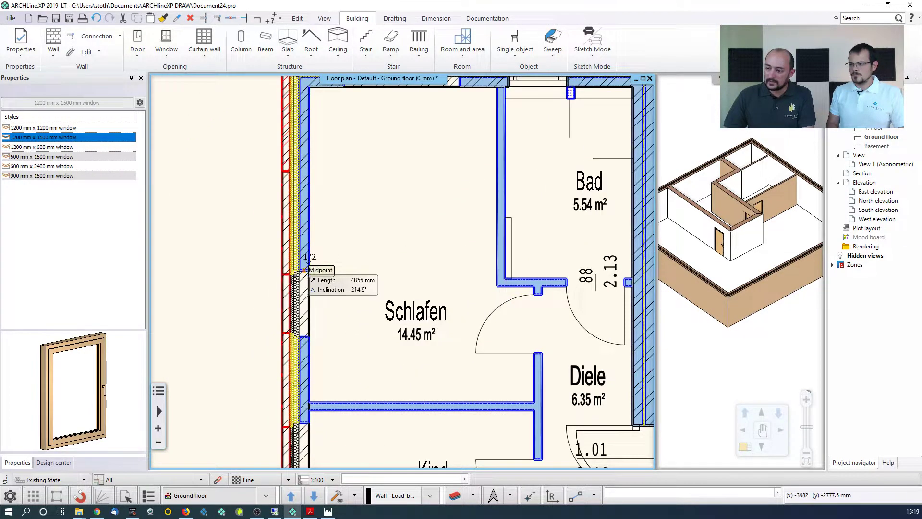
left_click(304, 270)
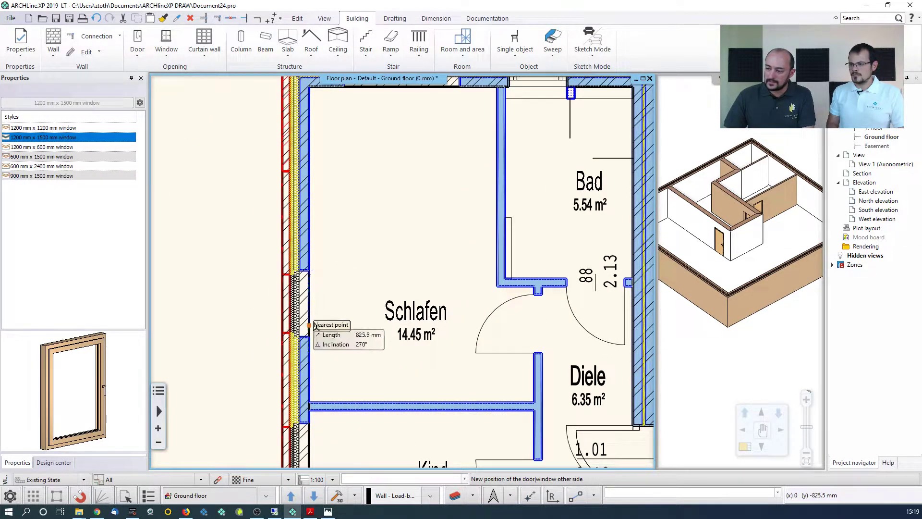
left_click(225, 282)
scroll(389, 296, "down", 3)
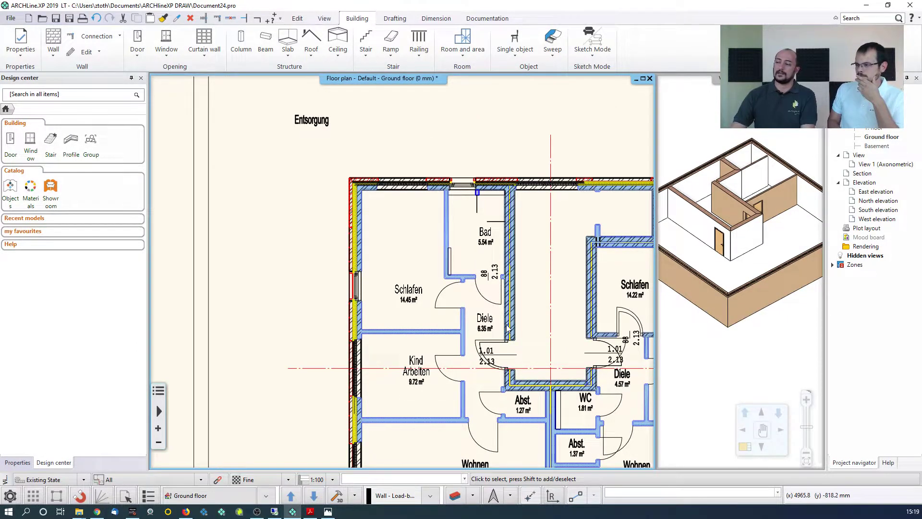
middle_click_drag(508, 328, 384, 329)
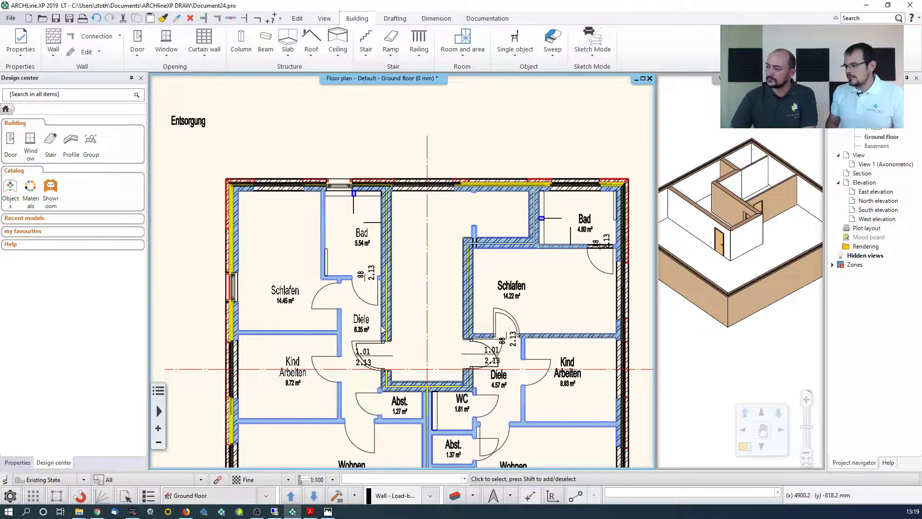
Check the windows in 3D and create a 1 layered 30 r.c. slab by walls, enclosing all walls of the house
left_click(735, 273)
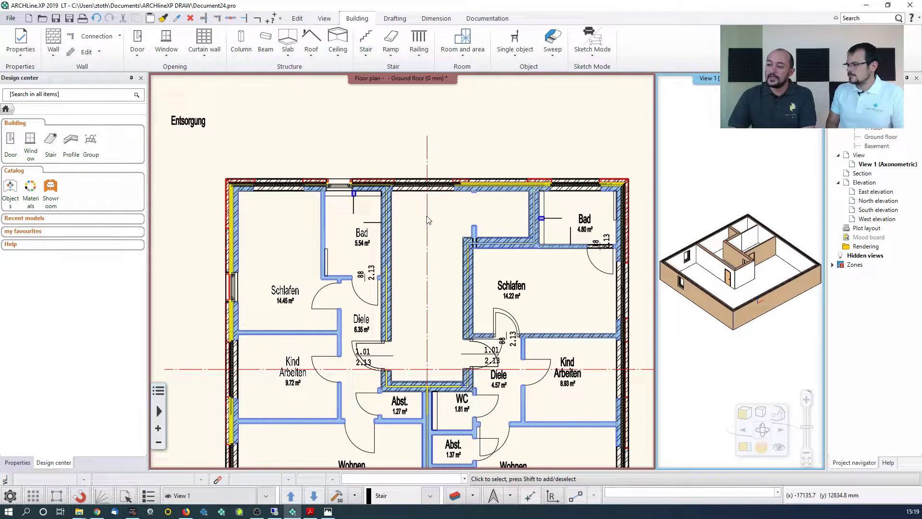
left_click(288, 53)
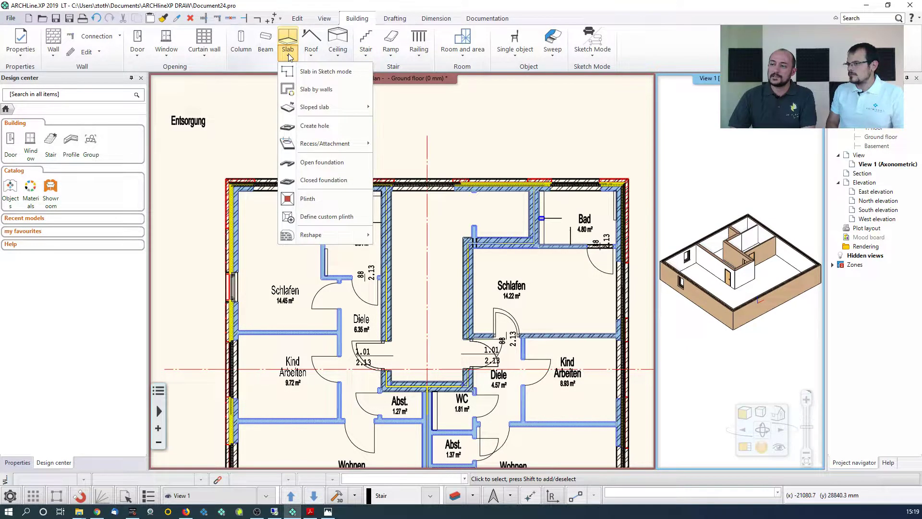
left_click(339, 91)
scroll(288, 131, "down", 4)
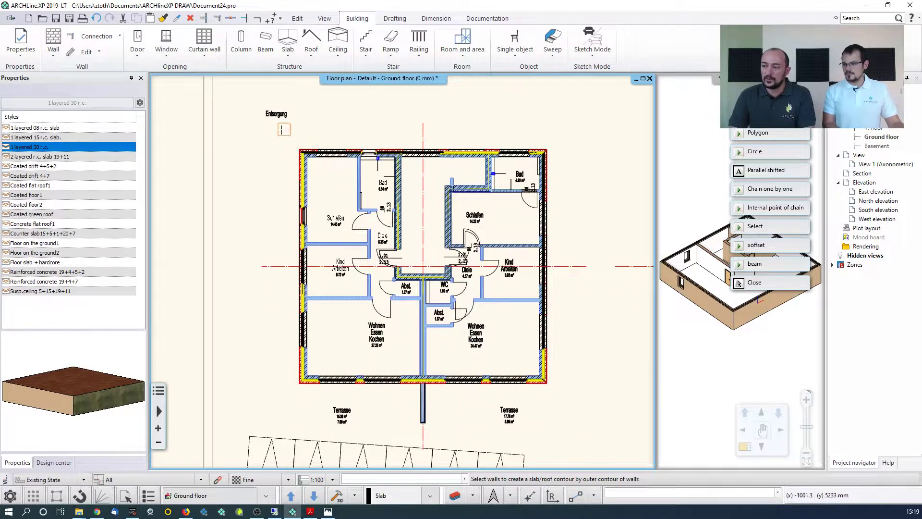
left_click(281, 131)
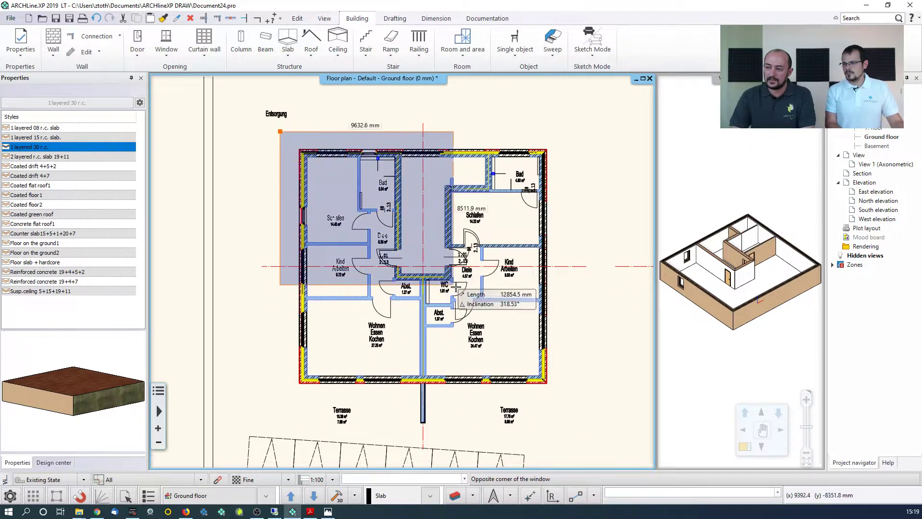
left_click(565, 403)
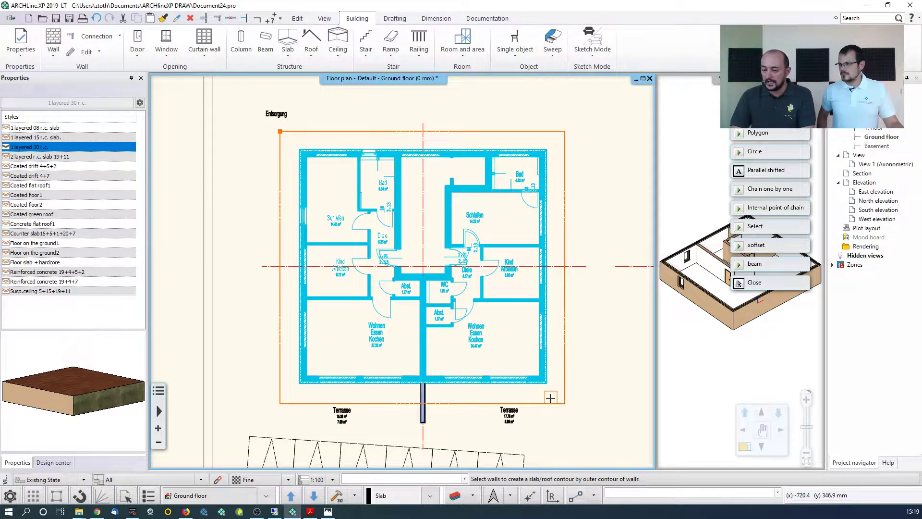
left_click(738, 284)
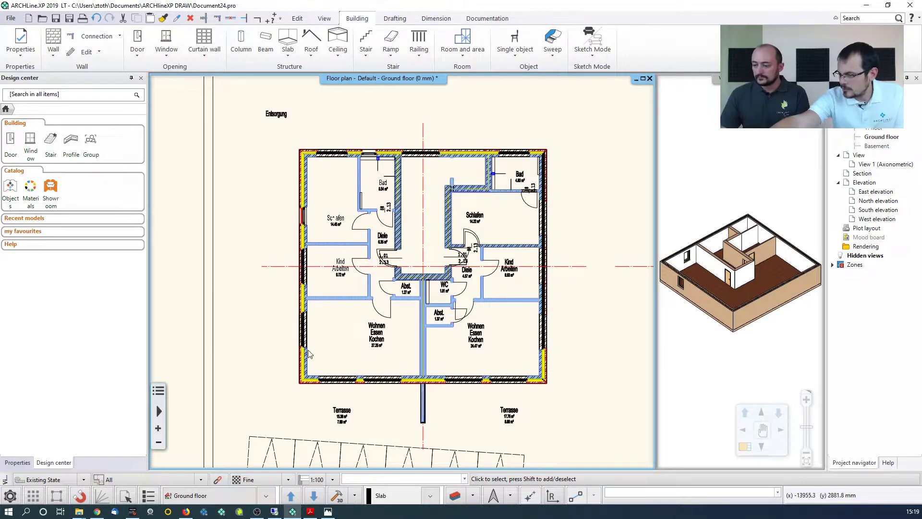
Start a 1 layered 30 r.c. slab in Sketch mode with a 5100 mm edge along the exterior wall at the 15.38 m² Terrasse
middle_click_drag(315, 350, 318, 273)
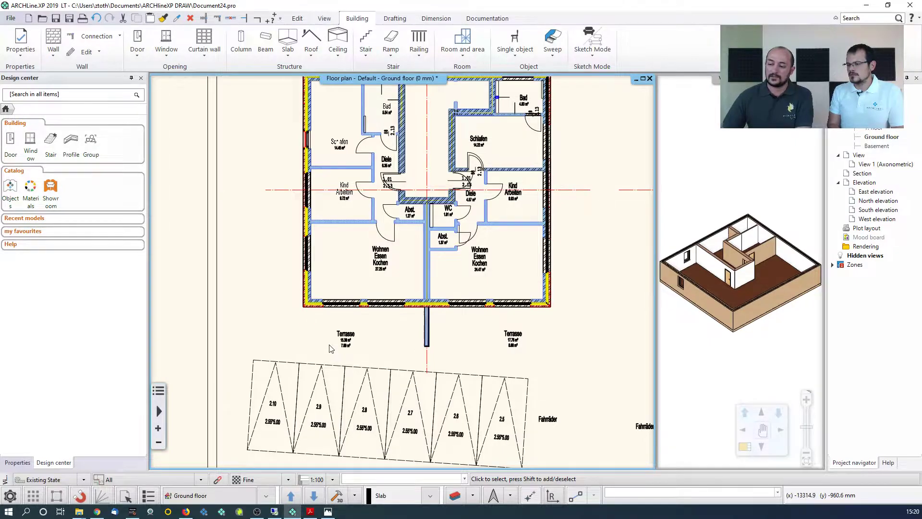
middle_click_drag(334, 336, 304, 342)
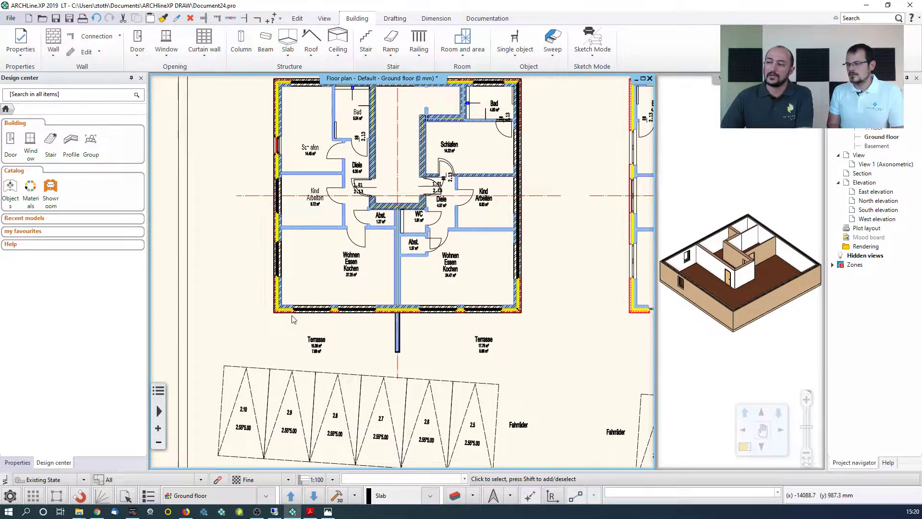
left_click(287, 43)
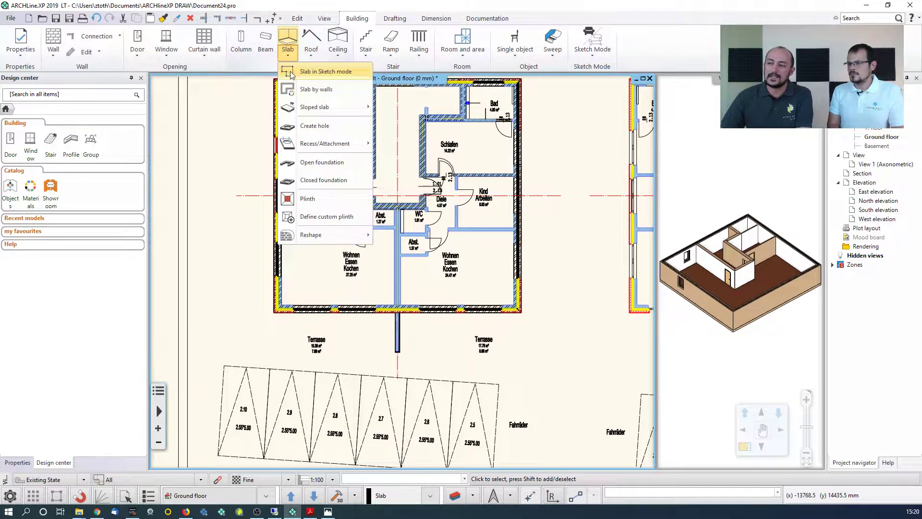
left_click(291, 72)
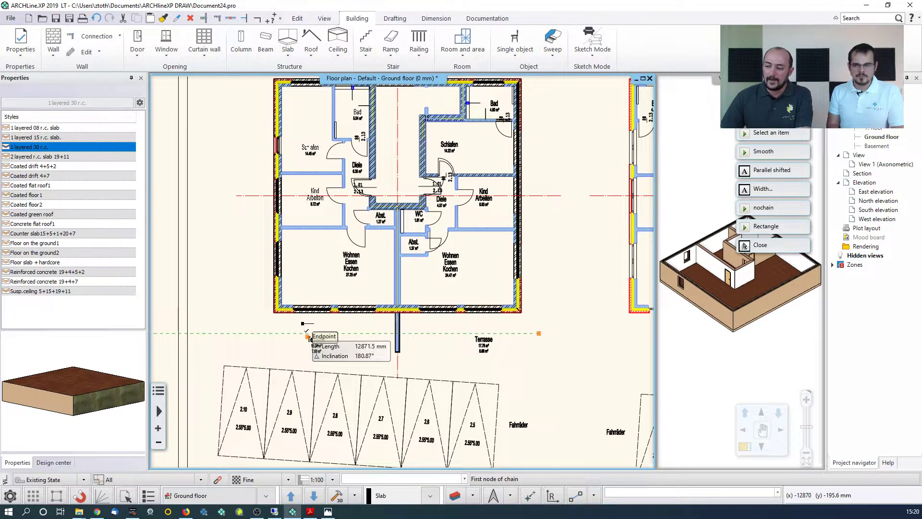
scroll(360, 269, "up", 4)
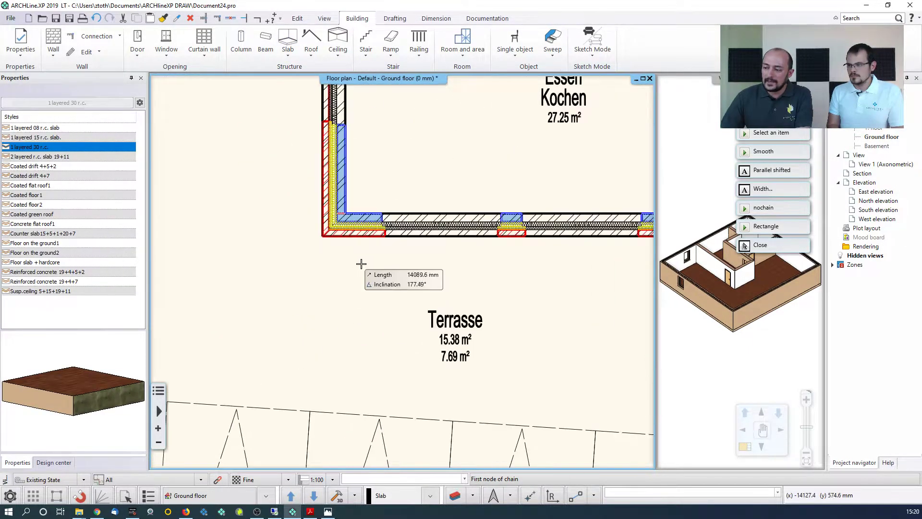
left_click(367, 236)
middle_click_drag(618, 269, 500, 267)
left_click(484, 271)
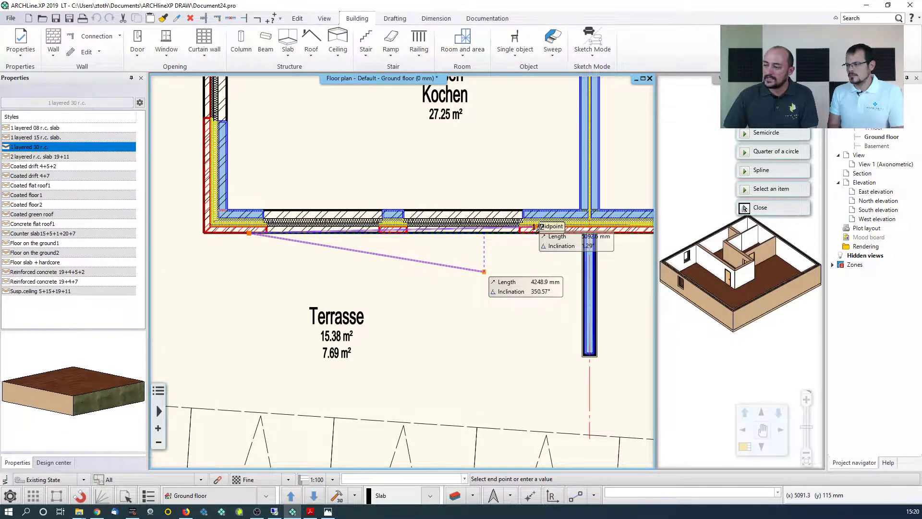
type("5100")
key("Return")
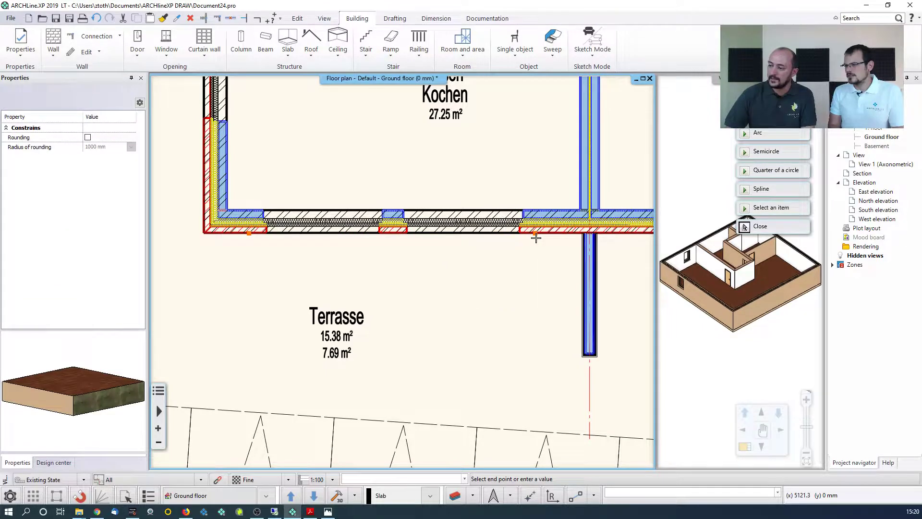
Complete the terrace slab outline down to the slanted parking boundary line and back to the wall, and check the slab in 3D
left_click(535, 431)
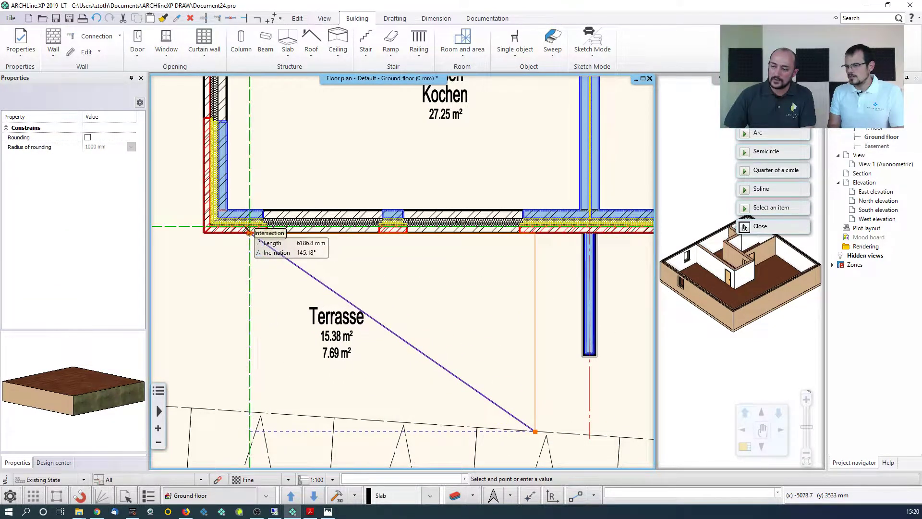
left_click(249, 412)
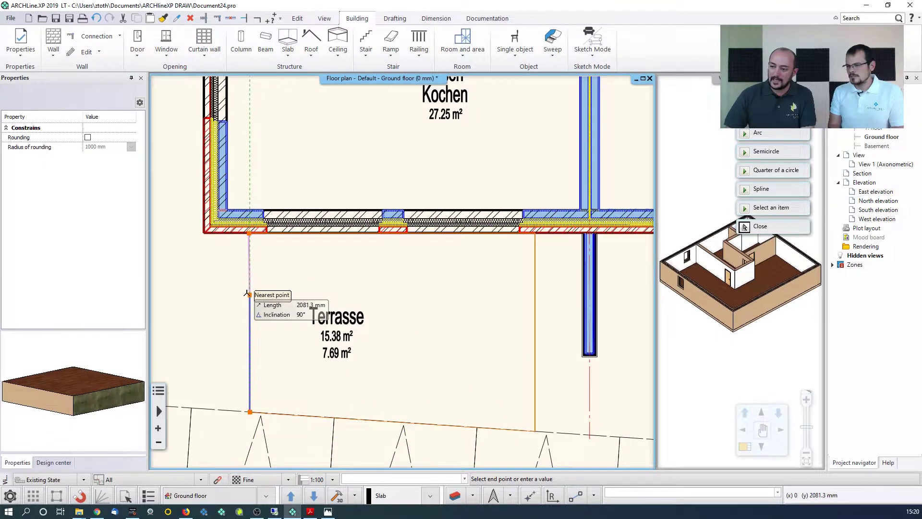
key("Return")
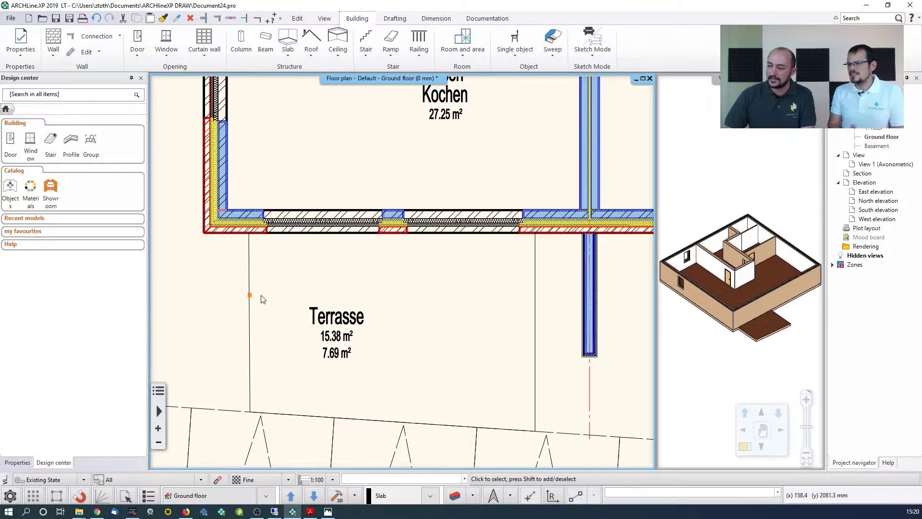
left_click(756, 333)
scroll(758, 317, "up", 5)
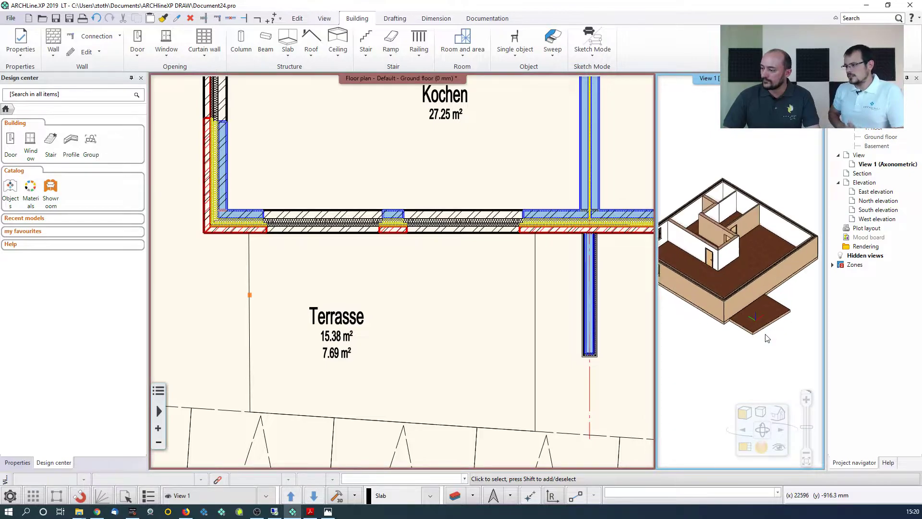
Select the terrace slab in the 3D view and make all its faces use the same material
left_click(755, 304)
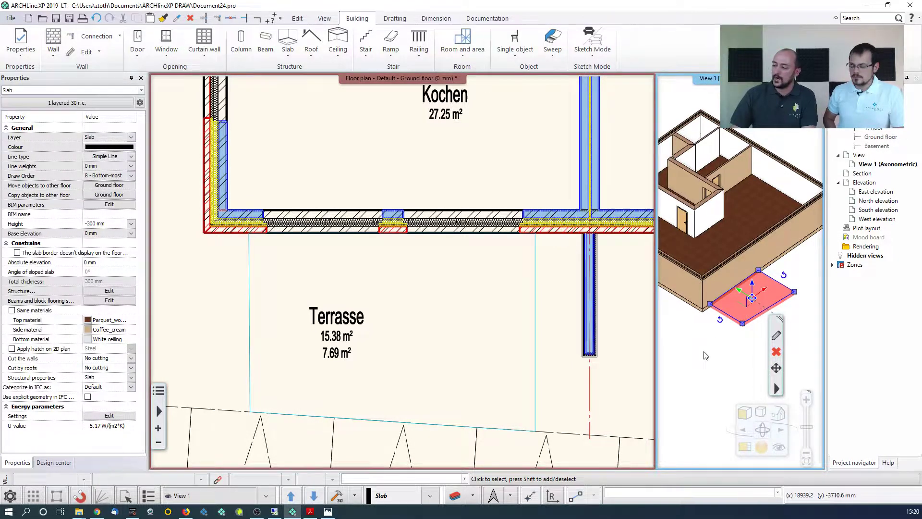
left_click(708, 315)
left_click(745, 311)
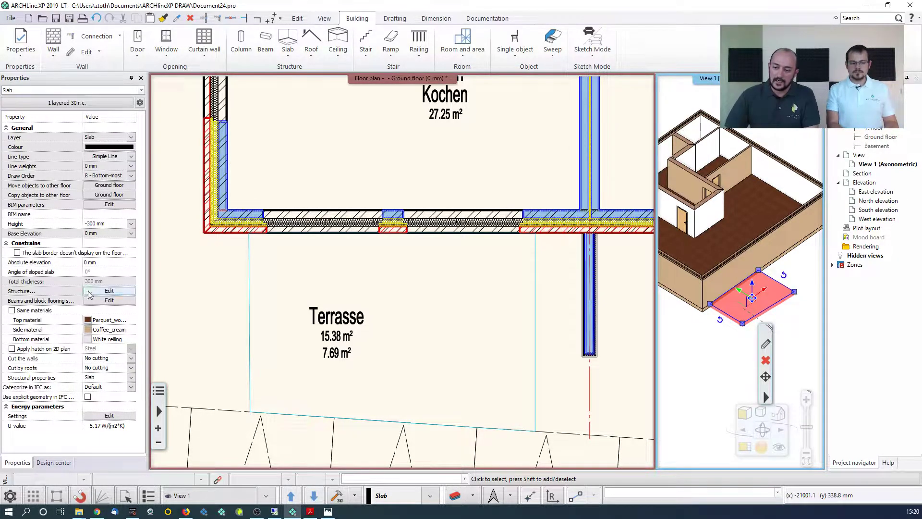
left_click(12, 310)
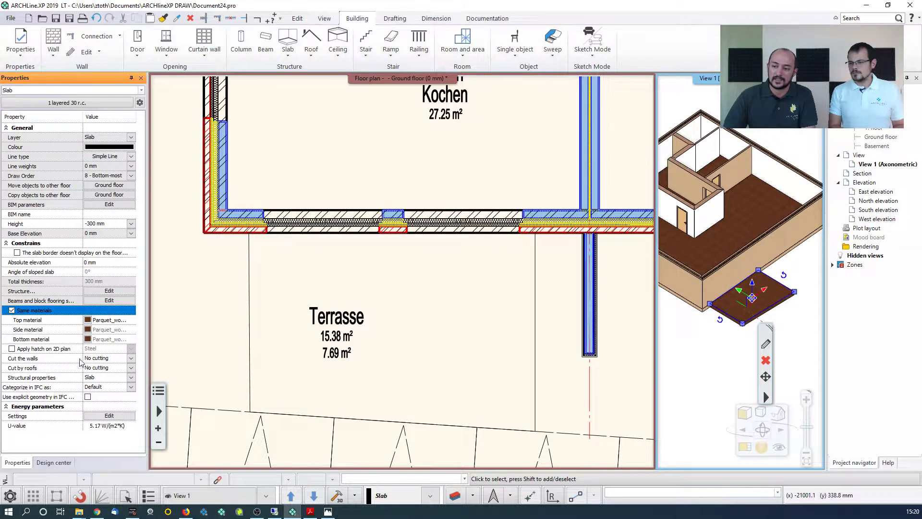
Search the material library for concrete and apply Concrete3 to the terrace slab
left_click(102, 323)
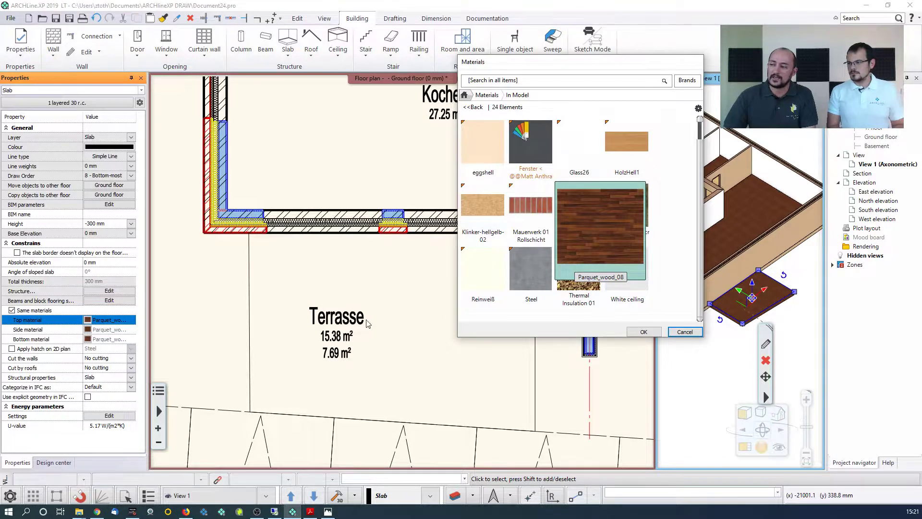
left_click(469, 100)
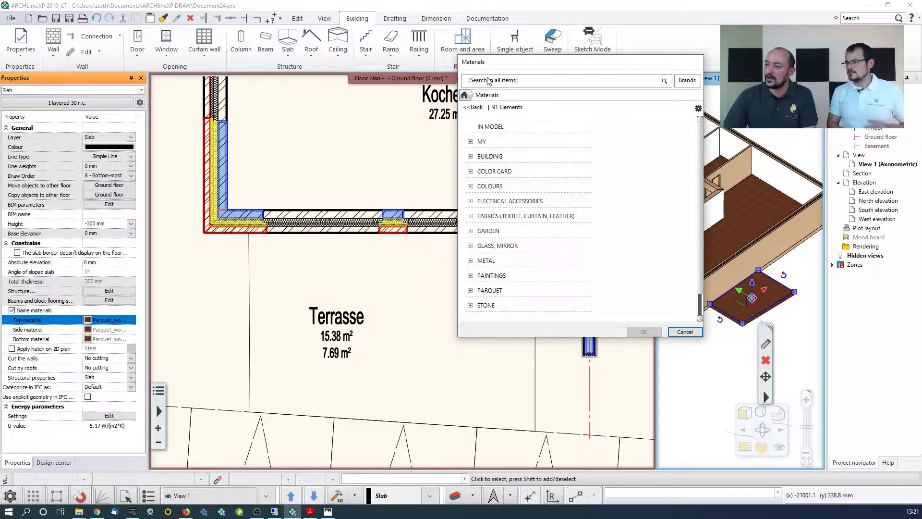
left_click(488, 81)
type("concrete")
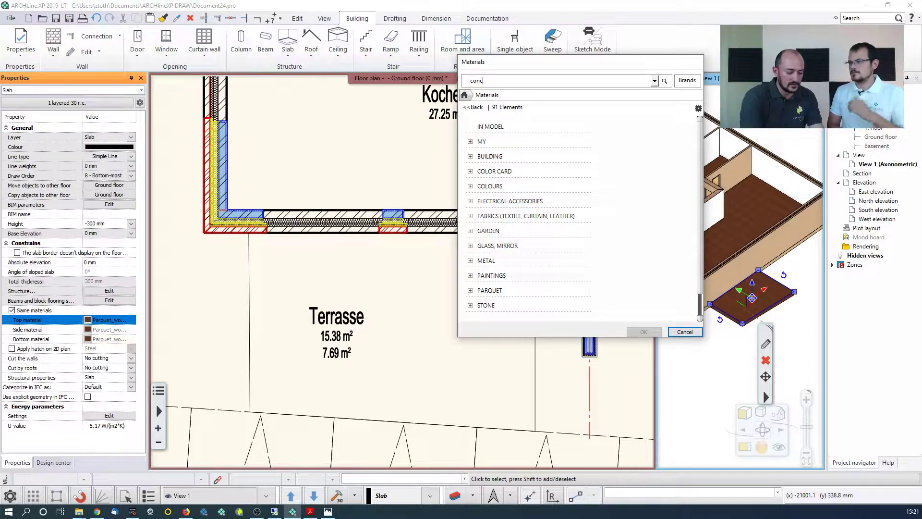
key("Return")
left_click(528, 137)
left_click(644, 331)
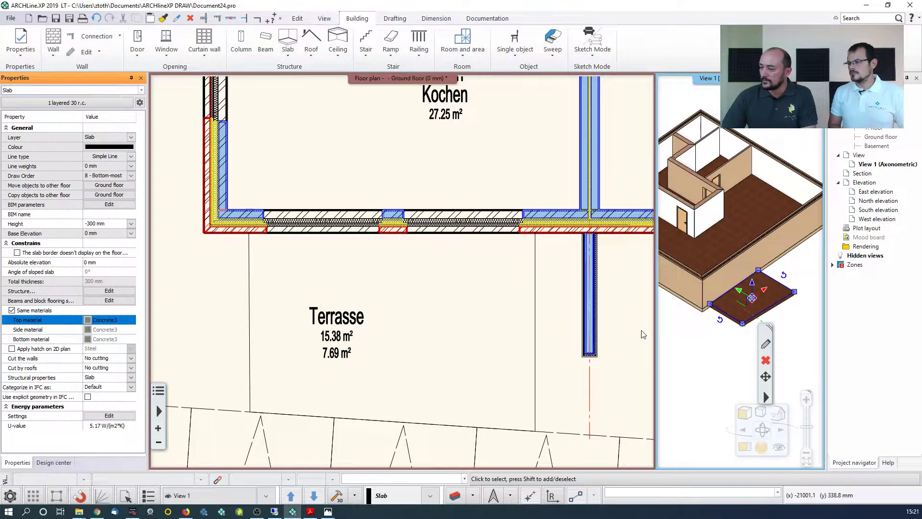
left_click(417, 329)
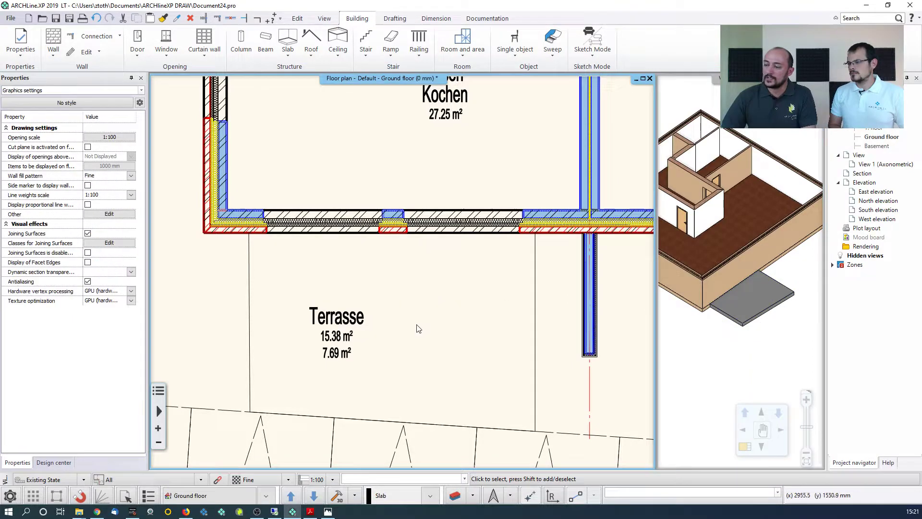
Place a straight Normal stair, 1000 mm wide and about 4022.5 mm long, along the stairwell wall beside Bad and Diele, and check it in 3D
scroll(418, 329, "down", 2)
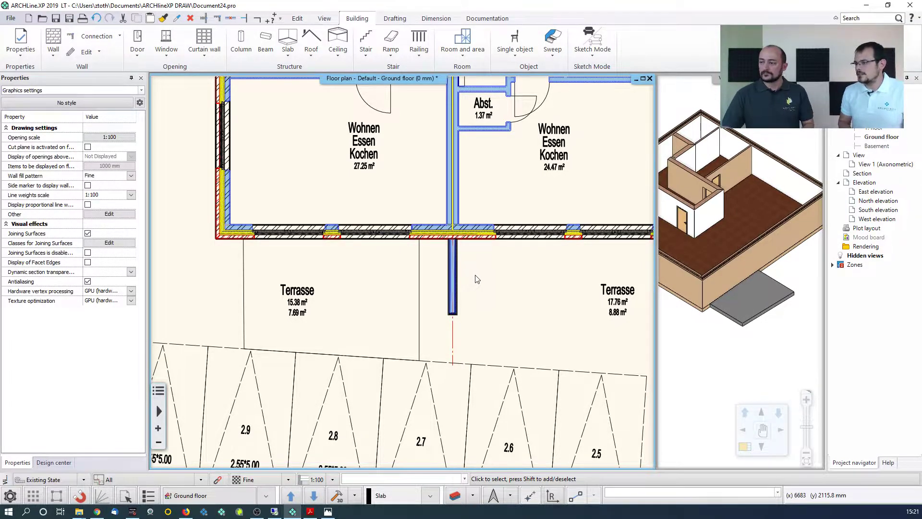
middle_click_drag(491, 196, 506, 293)
middle_click_drag(511, 97, 535, 226)
middle_click_drag(516, 126, 506, 195)
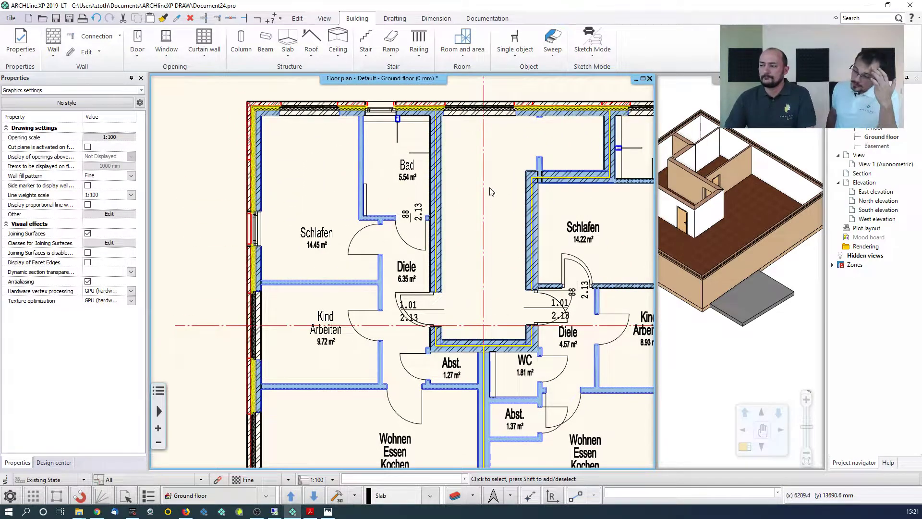
left_click(363, 54)
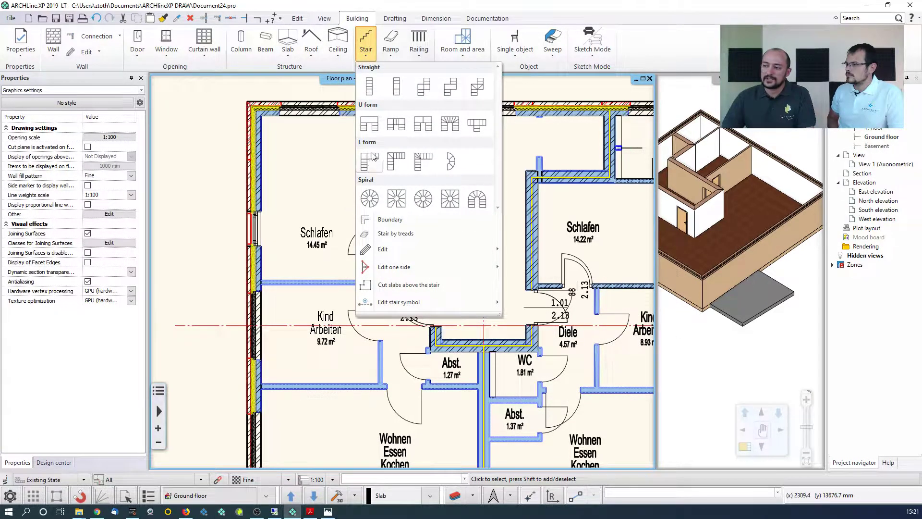
left_click(372, 94)
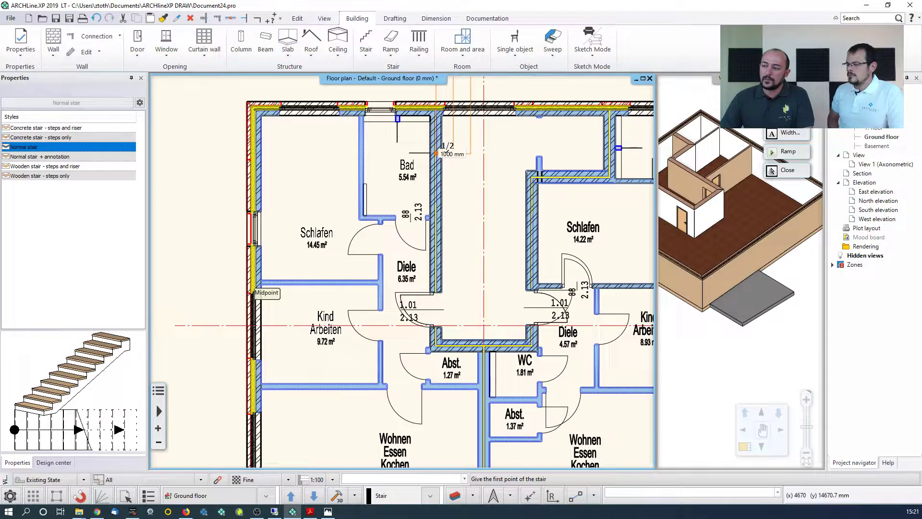
left_click(441, 154)
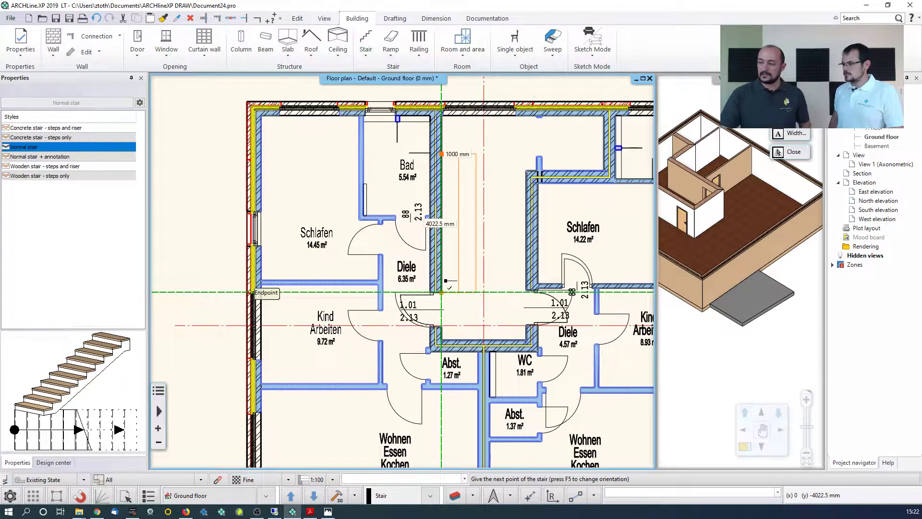
left_click(446, 281)
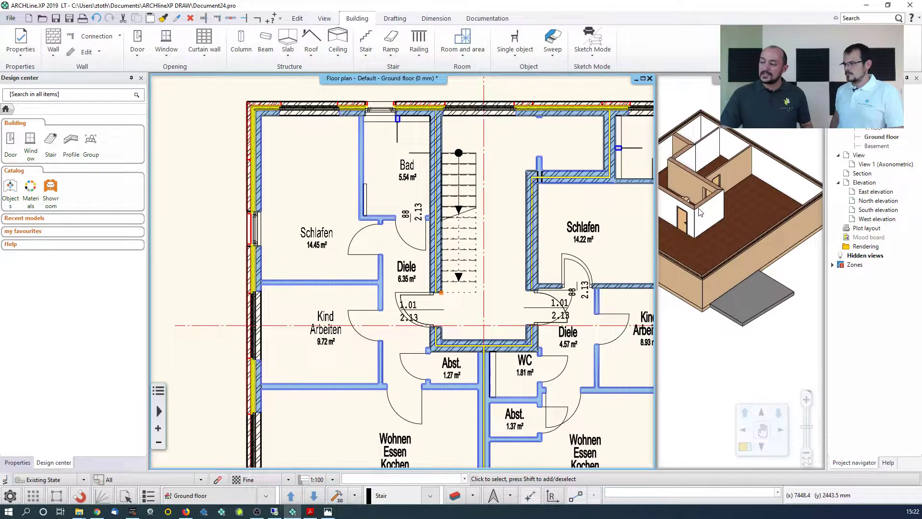
left_click_drag(701, 210, 745, 226)
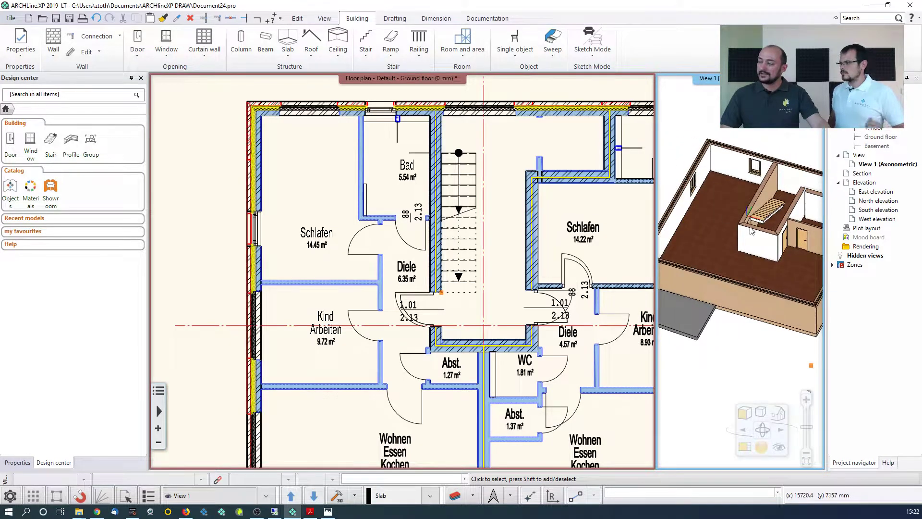
Edit the stair to take the floor height and set its number of steps to 16
left_click(460, 221)
left_click(460, 220)
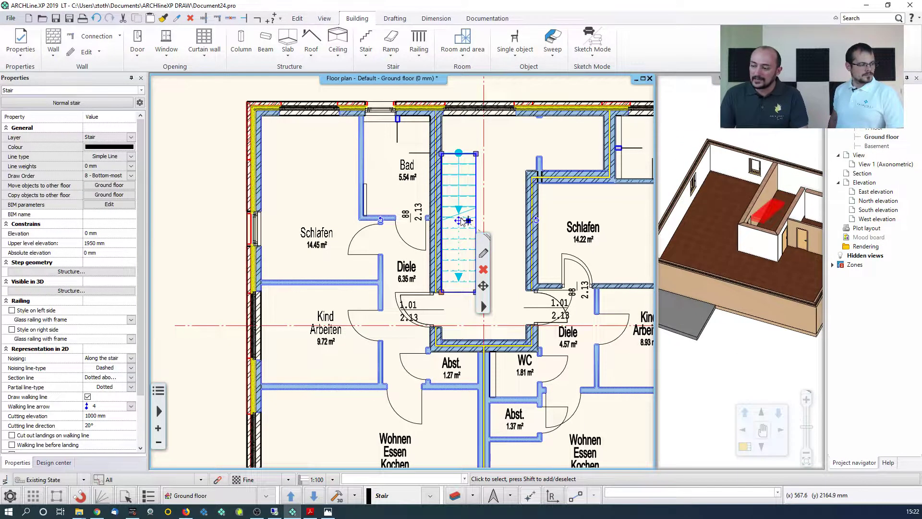
left_click(482, 254)
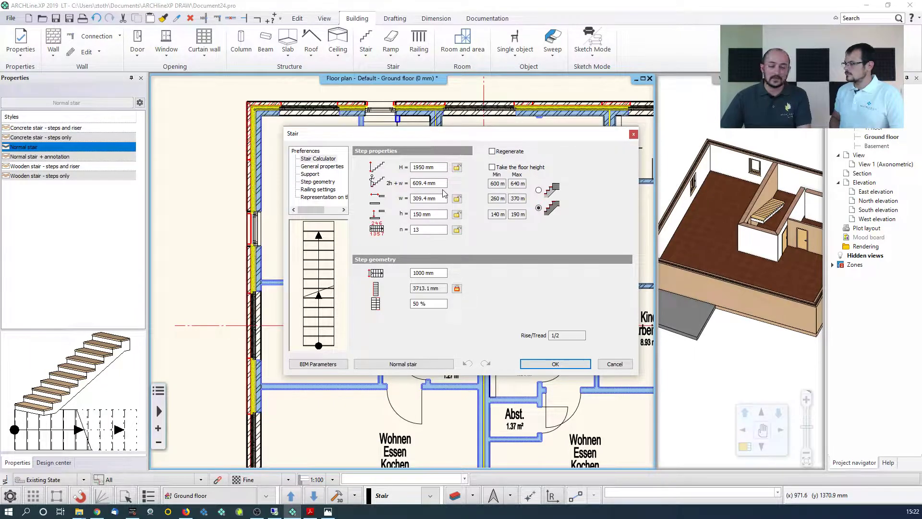
left_click(492, 168)
left_click(492, 168)
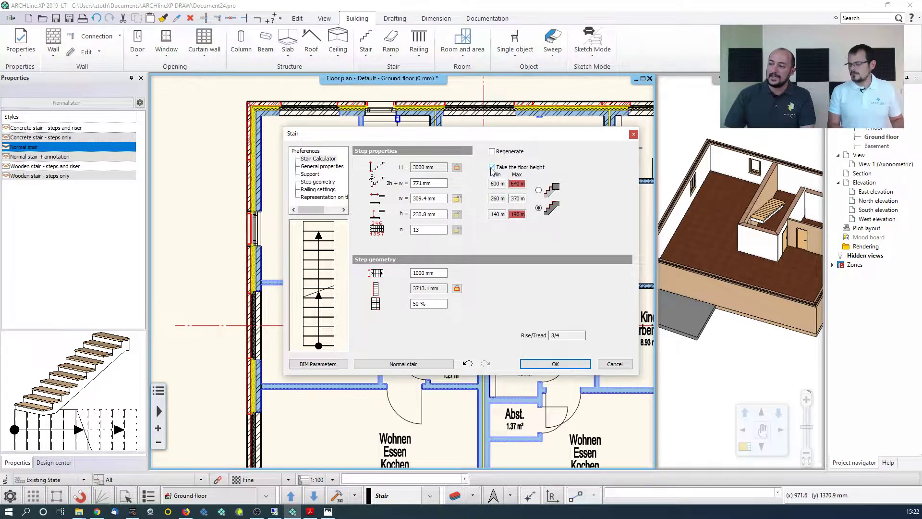
double_click(434, 231)
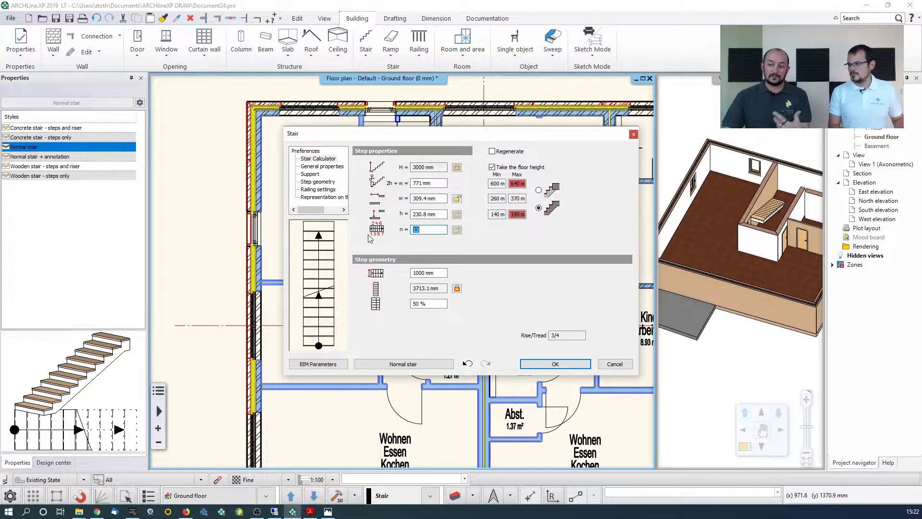
type("16")
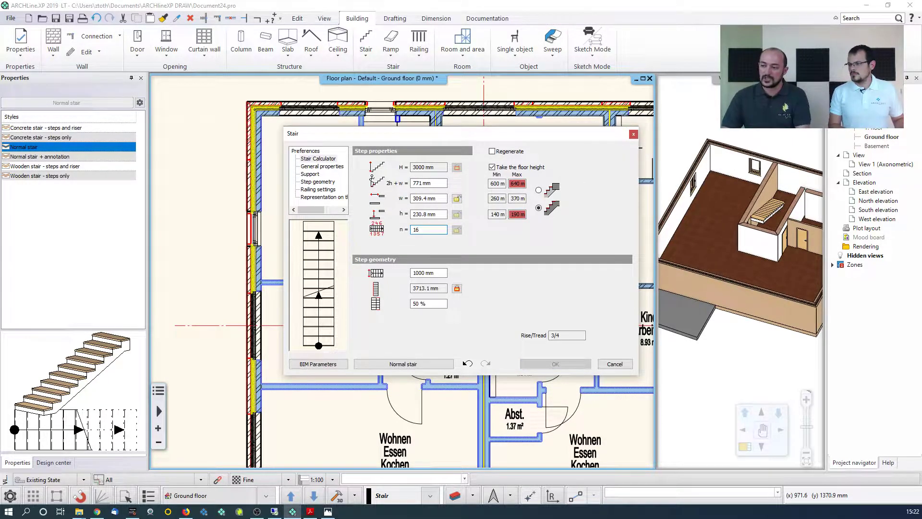
key("Return")
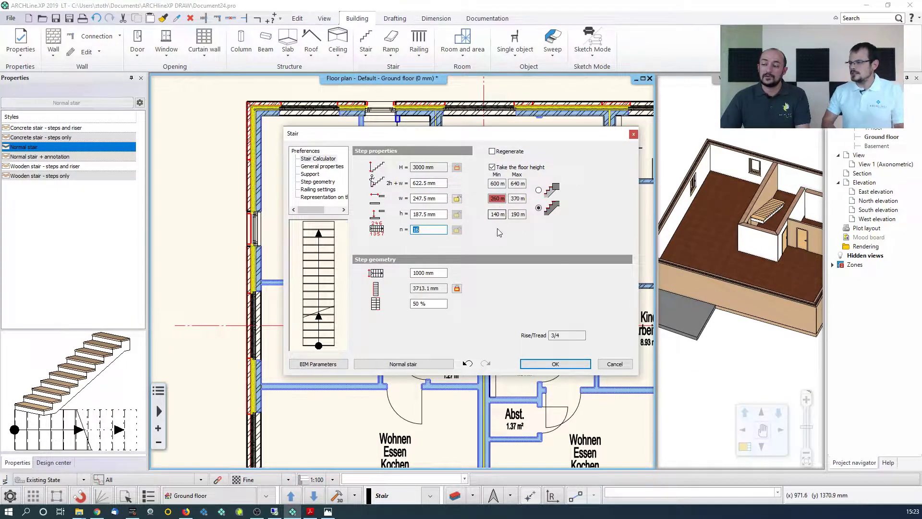
left_click(542, 363)
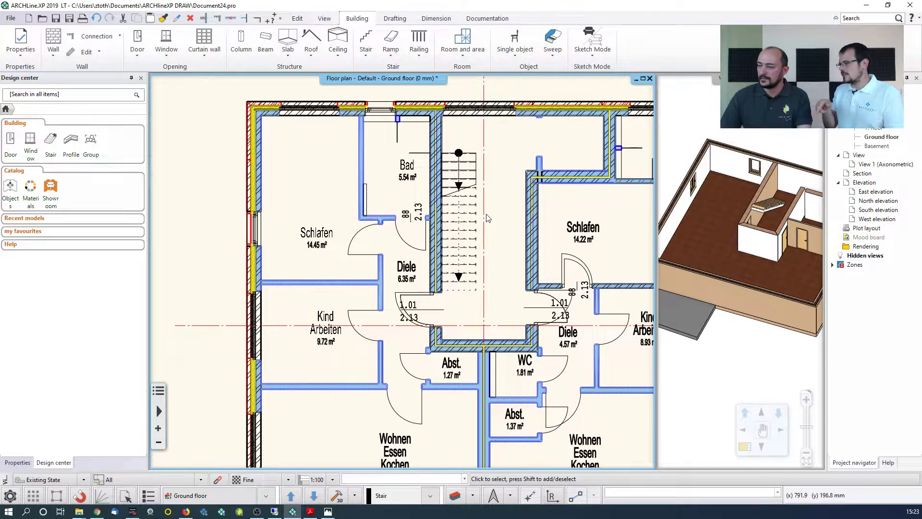
Open the recent project 02_1st_floor_only.pro, quitting the current project without saving
left_click(10, 17)
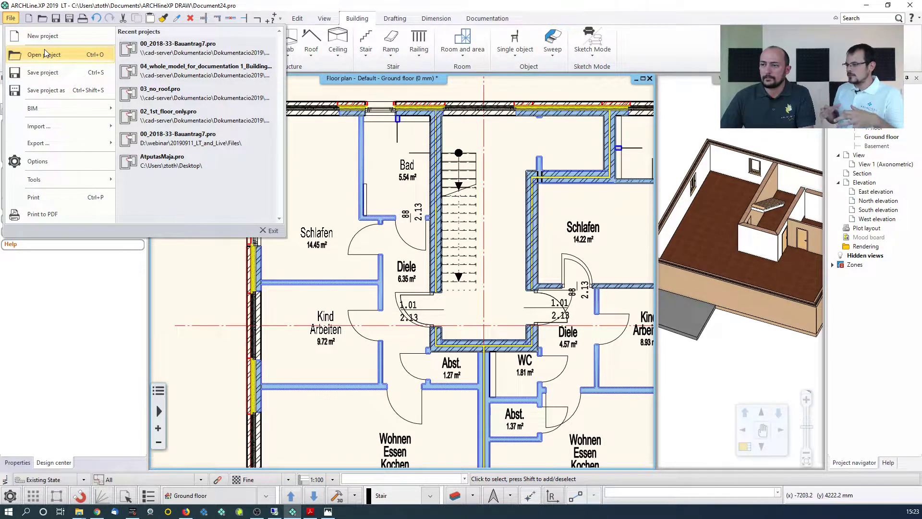
left_click(178, 116)
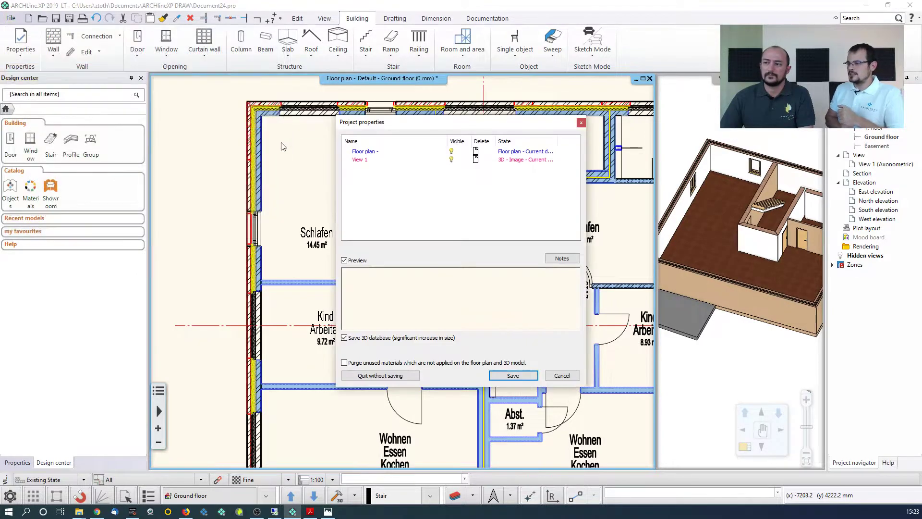
left_click(380, 376)
key("Return")
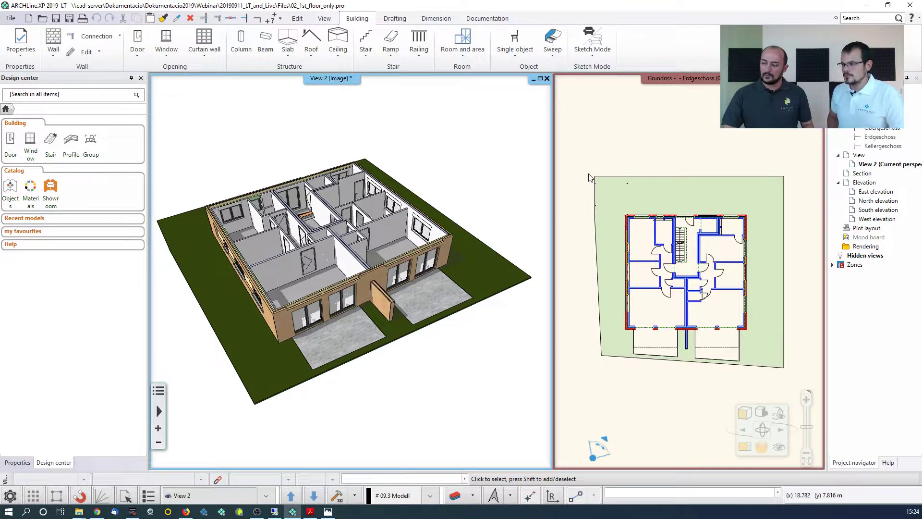
Examine the Erdgeschoss floor plan and the heights and elevations in the project's level settings
left_click(602, 167)
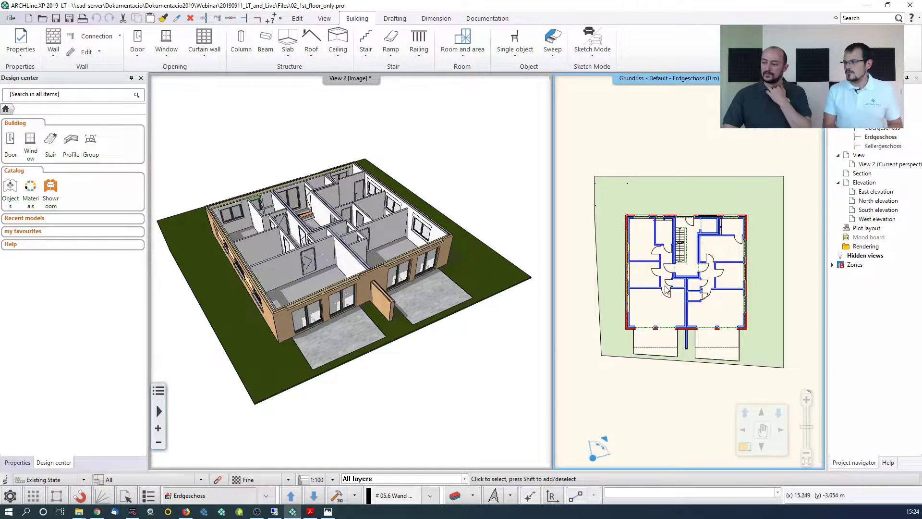
scroll(671, 282, "up", 4)
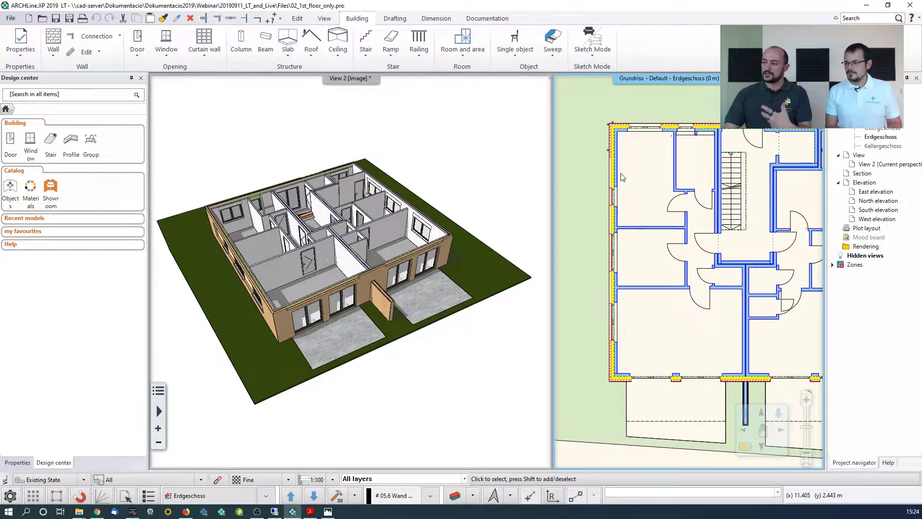
middle_click_drag(632, 192, 598, 192)
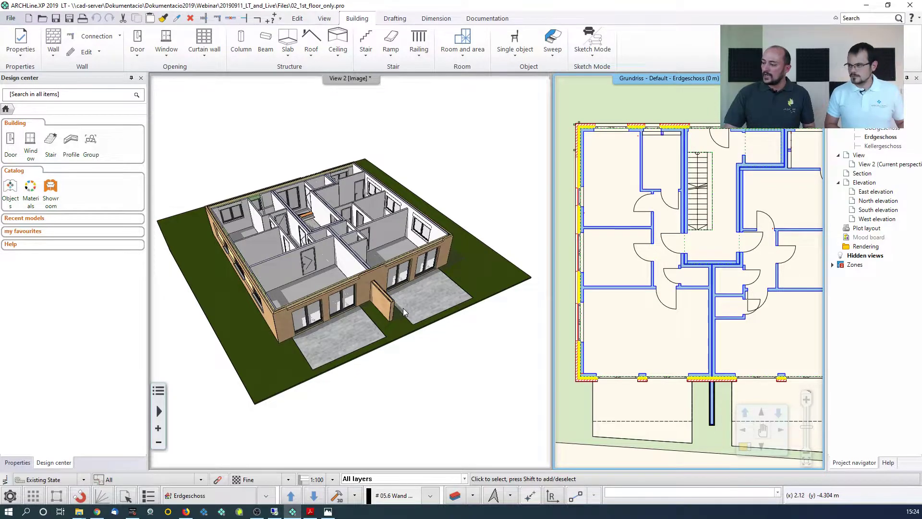
scroll(665, 298, "down", 3)
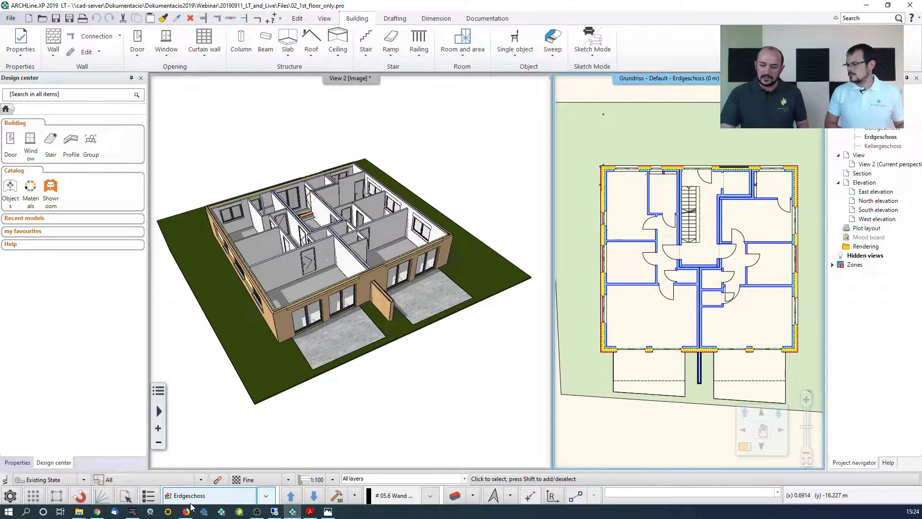
left_click(218, 498)
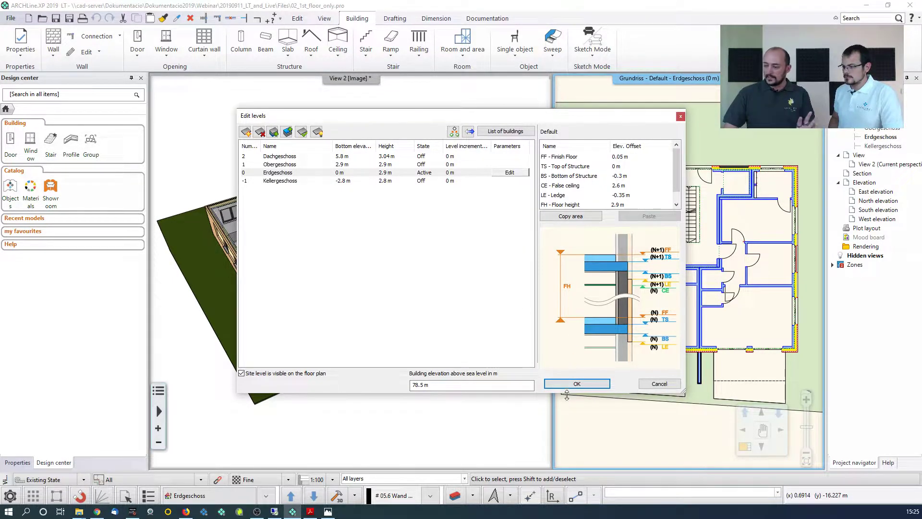
left_click(577, 383)
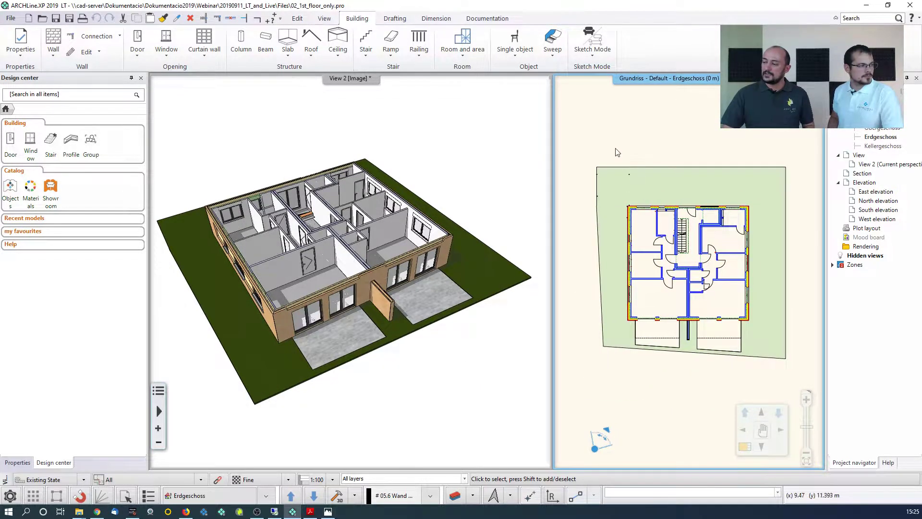
Select the whole building on the Erdgeschoss plan, leaving out the site, and copy it to the Obergeschoss floor
left_click(613, 137)
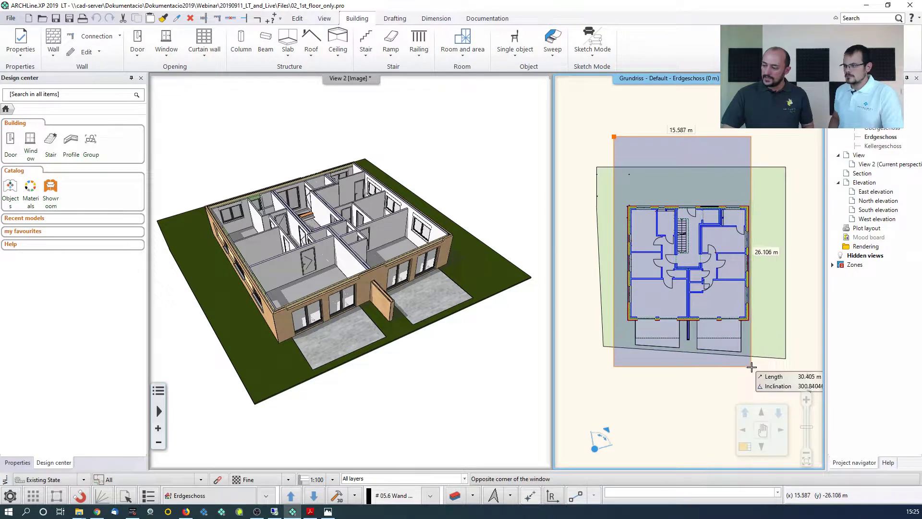
left_click(758, 374)
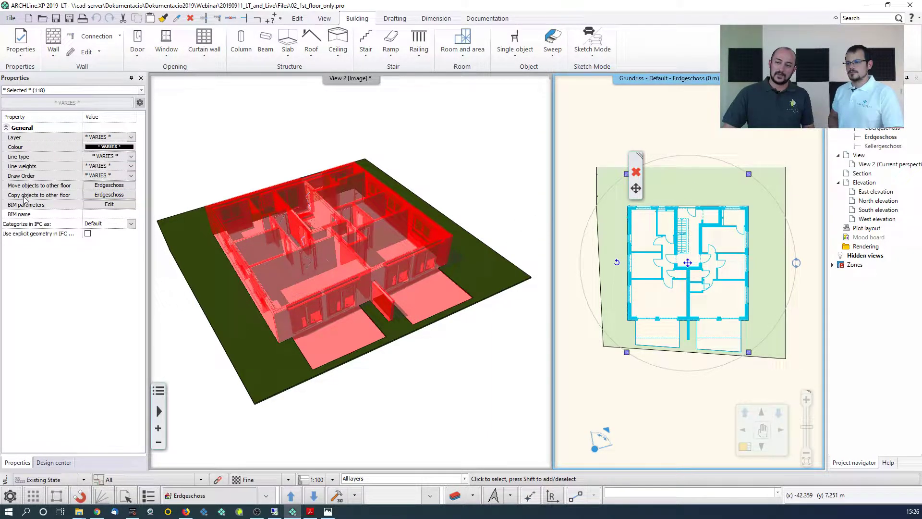
left_click(101, 196)
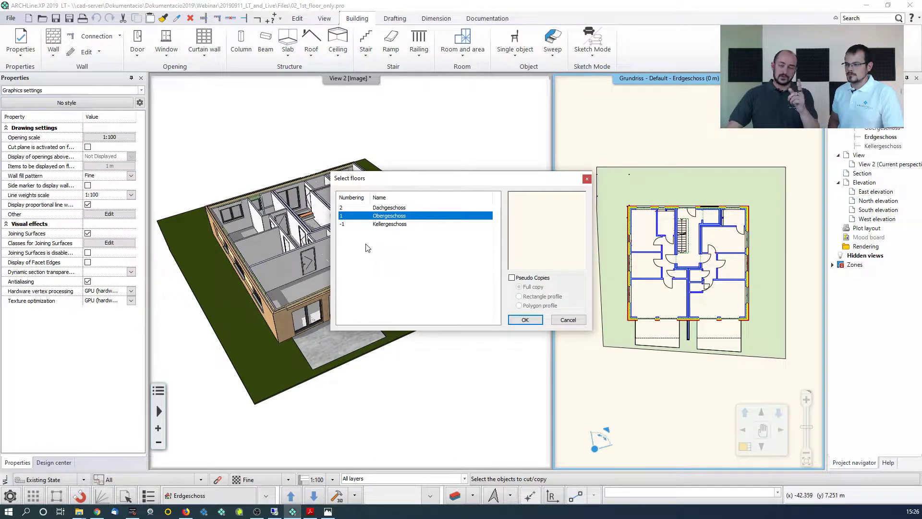
left_click(525, 320)
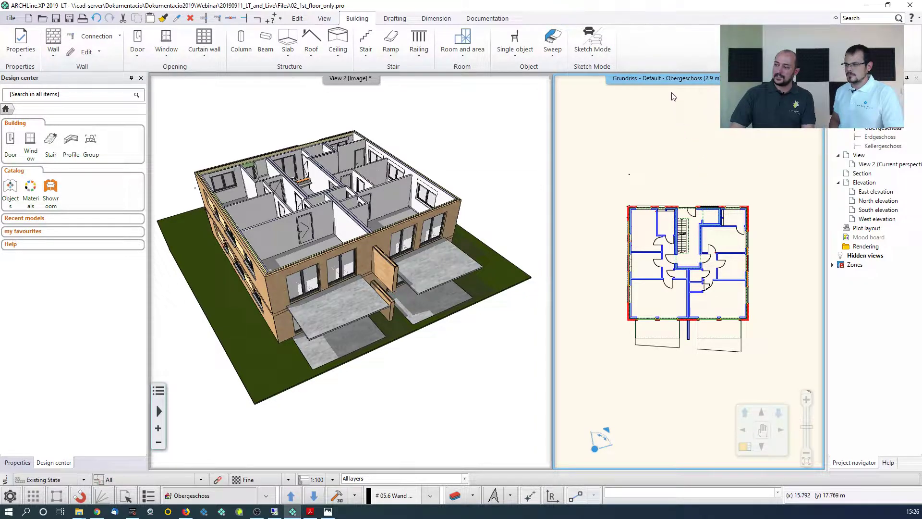
Compare with the Erdgeschoss, then shorten the right terrace slab on the Obergeschoss by moving its outer corners to the dashed line
left_click(313, 497)
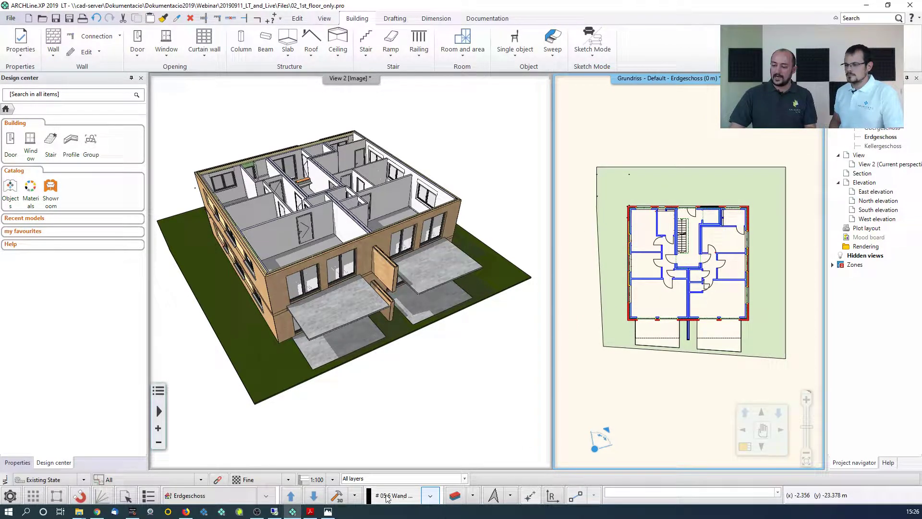
left_click(291, 496)
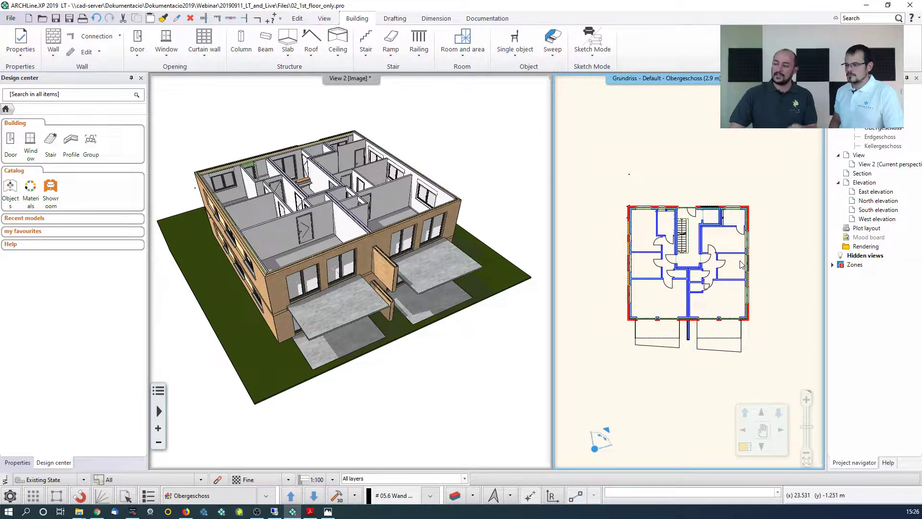
scroll(697, 331, "up", 3)
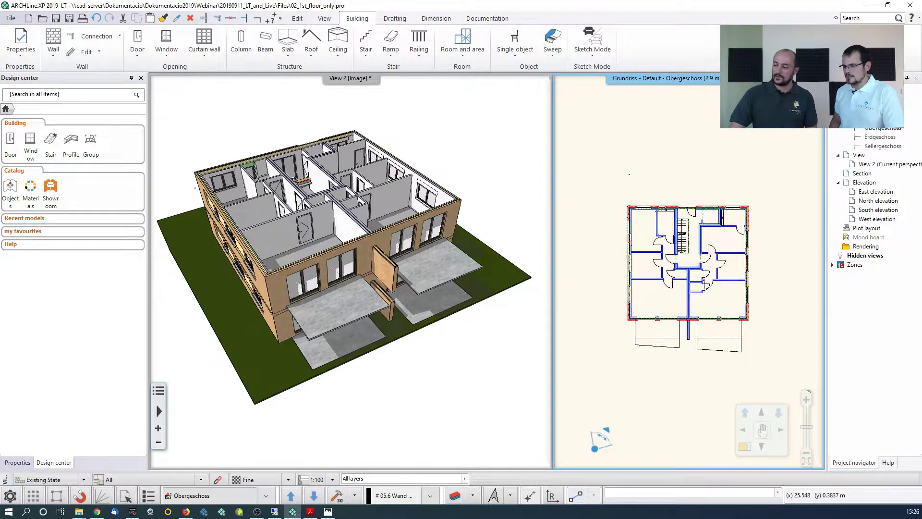
left_click(696, 339)
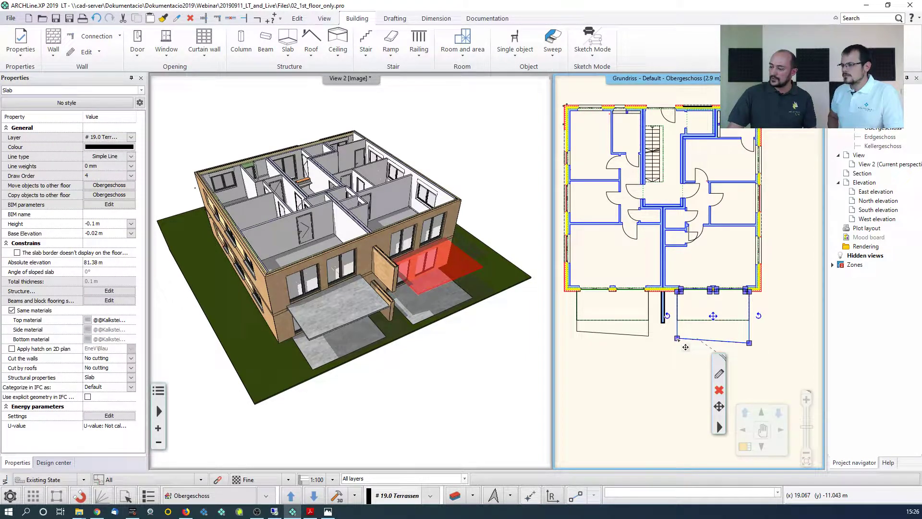
left_click(678, 339)
left_click(696, 346)
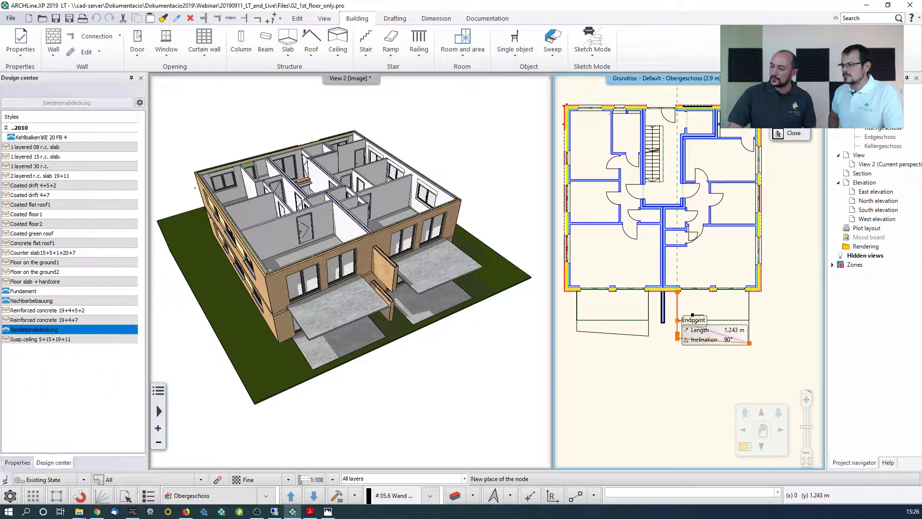
left_click(686, 315)
right_click(762, 352)
left_click(771, 352)
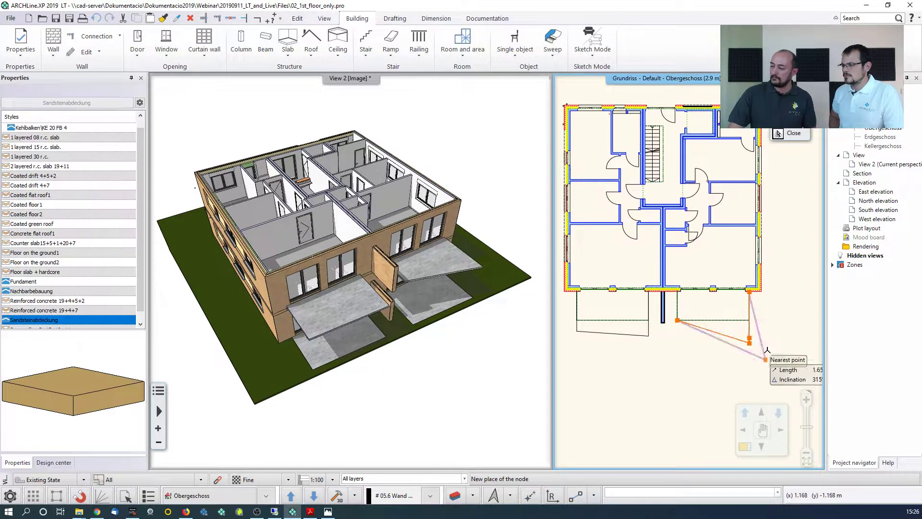
left_click(750, 319)
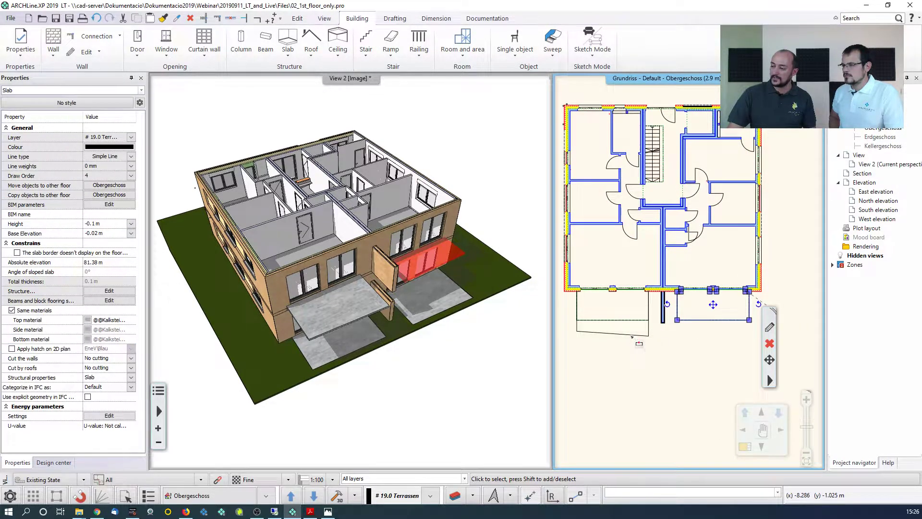
Shorten the left terrace slab on the Obergeschoss to the dashed line by deleting its two outermost corner nodes
left_click(632, 338)
left_click(648, 336)
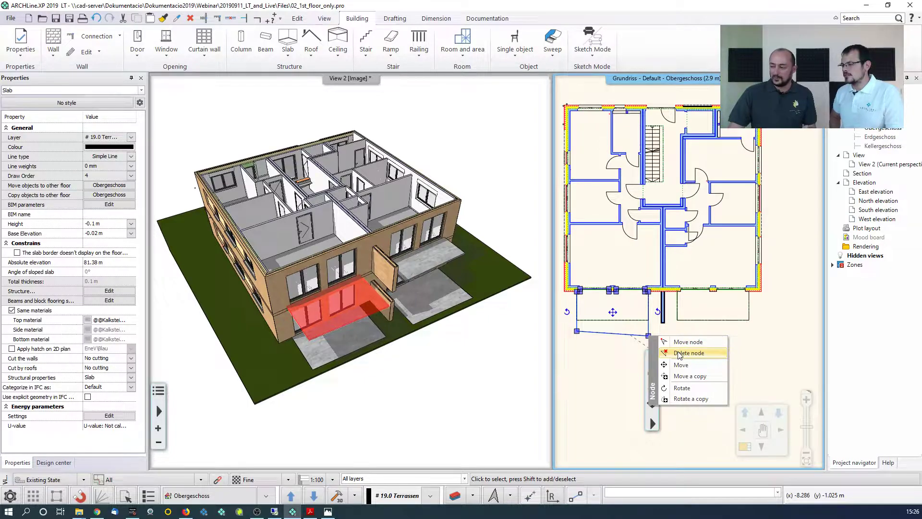
left_click(679, 353)
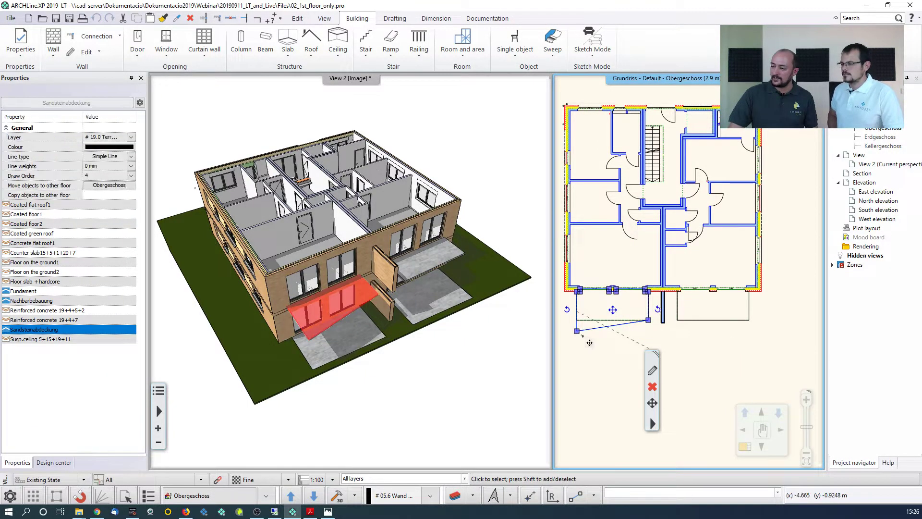
left_click(577, 331)
left_click(603, 392)
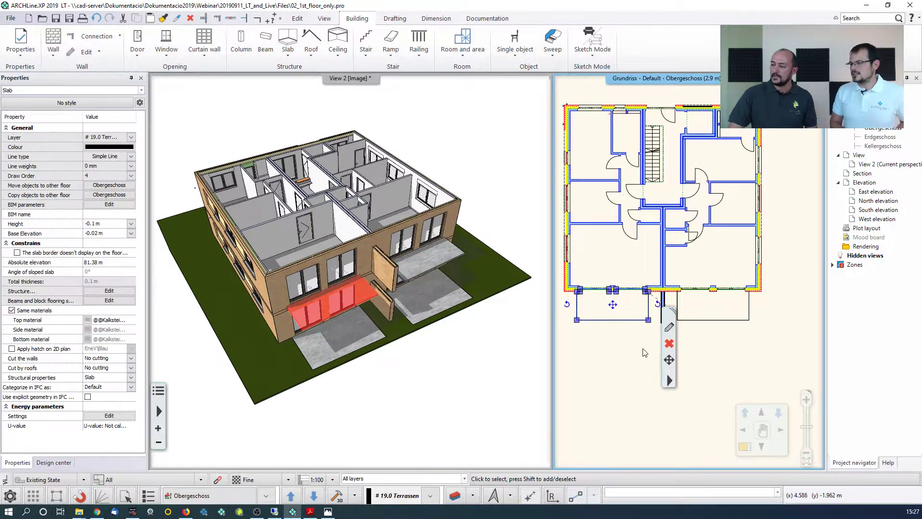
Delete the projecting wall between the two terraces on the Obergeschoss plan
middle_click_drag(647, 354, 631, 349)
left_click(638, 338)
left_click_drag(654, 346, 640, 318)
key("Delete")
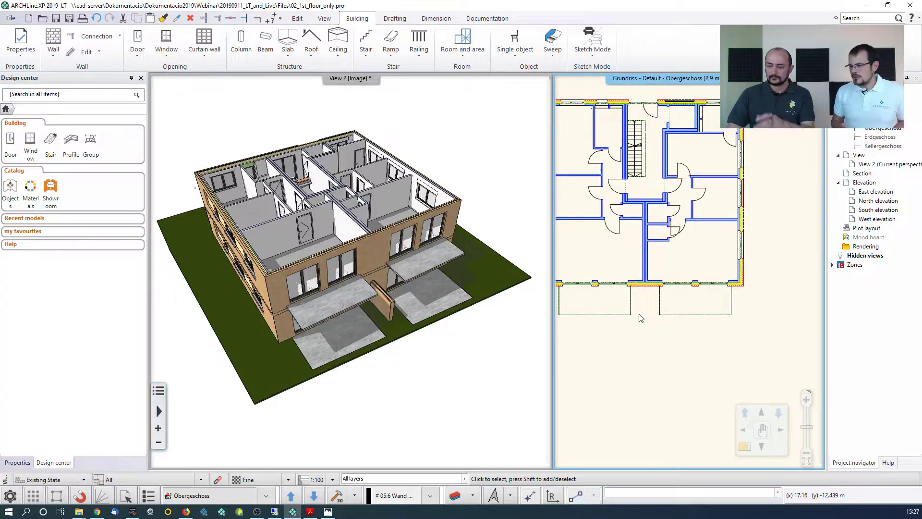
middle_click(629, 304)
middle_click(629, 304)
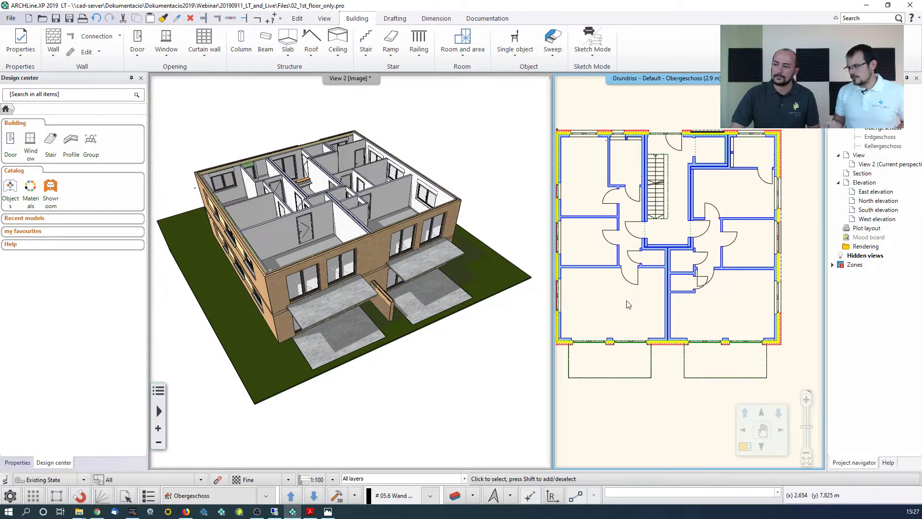
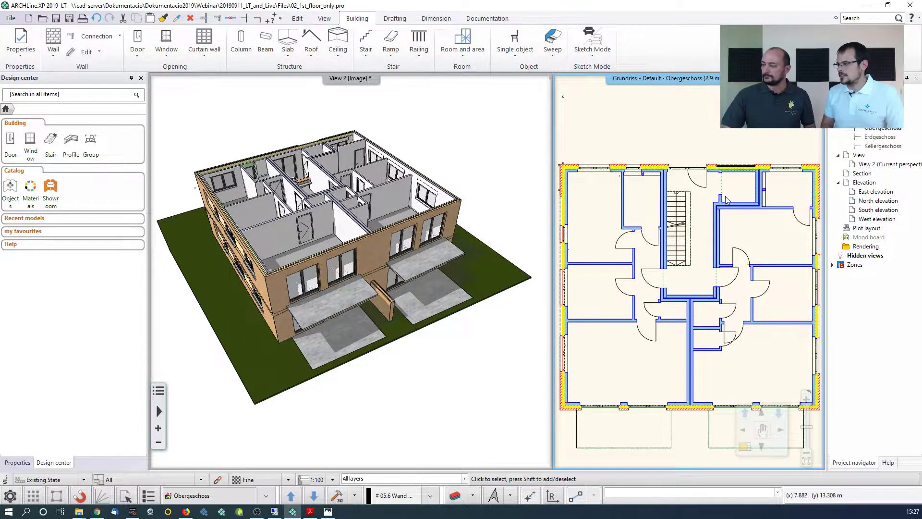
Examine the stairwell and the slab above the ground-floor stair in the 3D view and on the Obergeschoss plan
scroll(727, 200, "up", 2)
left_click(430, 195)
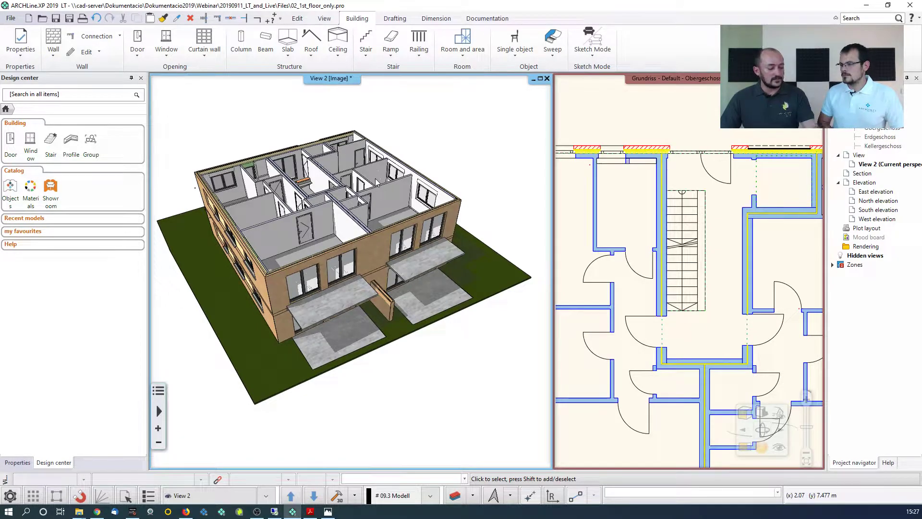
mouse_move(331, 212)
middle_mouse_down()
mouse_move(204, 223)
mouse_move(200, 255)
mouse_move(231, 246)
middle_mouse_up()
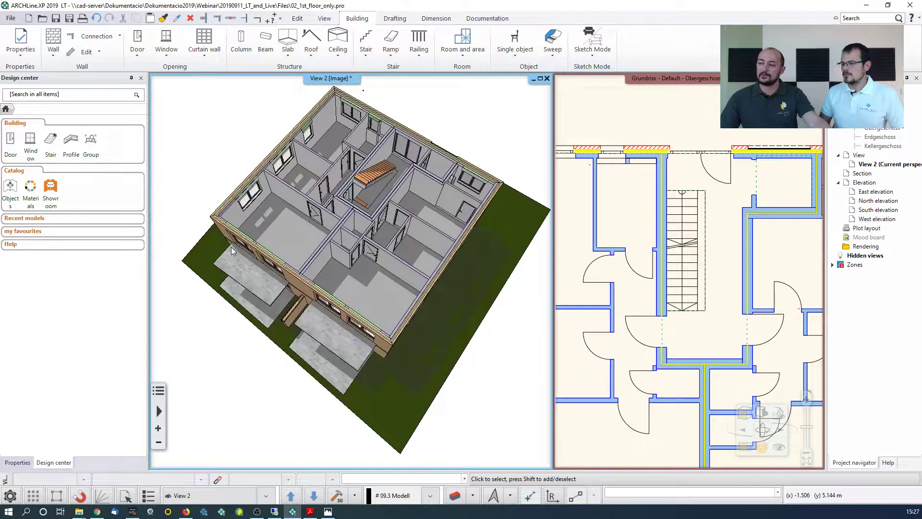
scroll(359, 203, "up", 5)
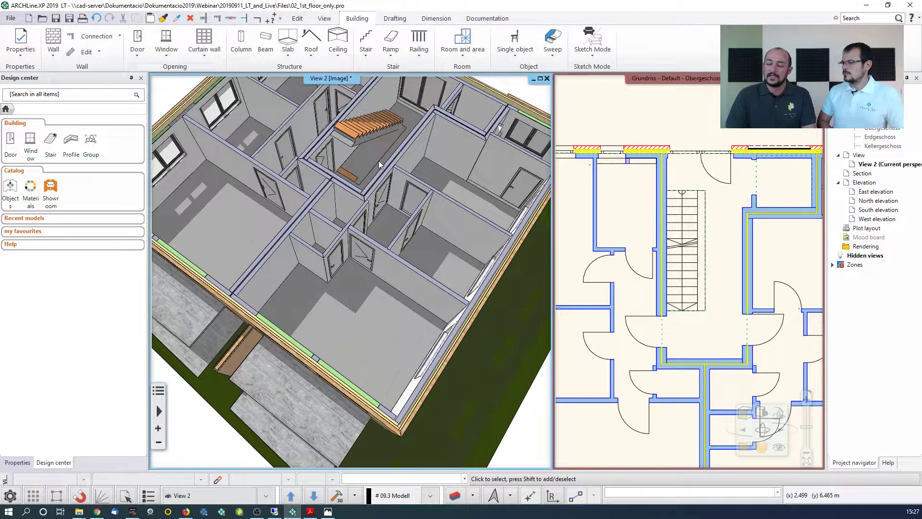
left_click(633, 247)
scroll(633, 248, "down", 4)
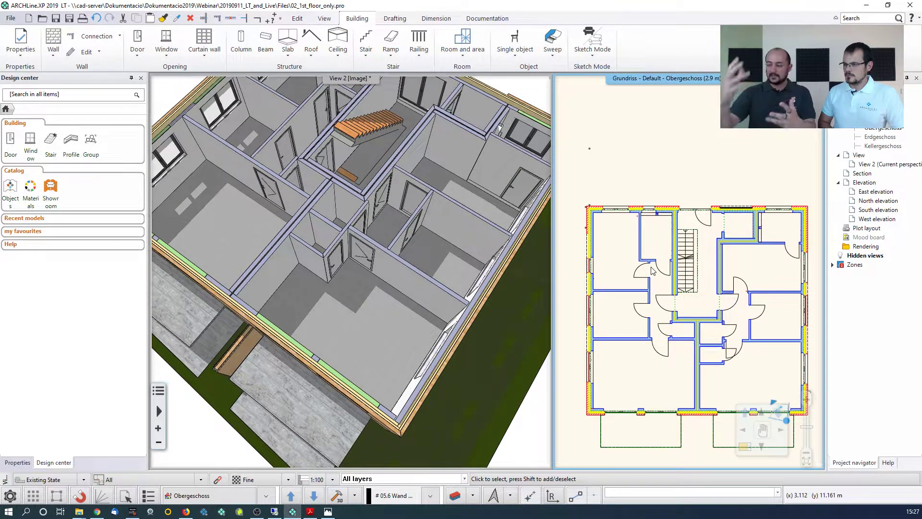
middle_click_drag(652, 234, 655, 195)
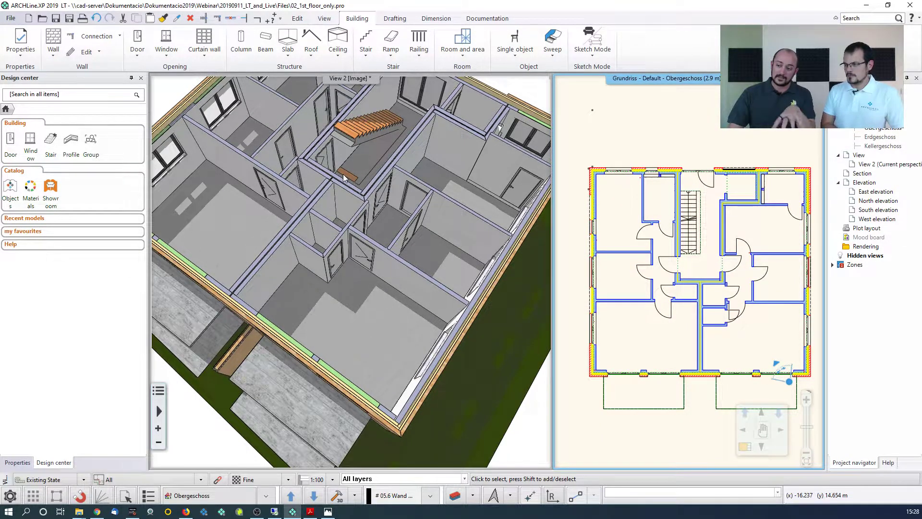
Cut the slabs above the Erdgeschoss stair to make the stair opening
left_click(314, 496)
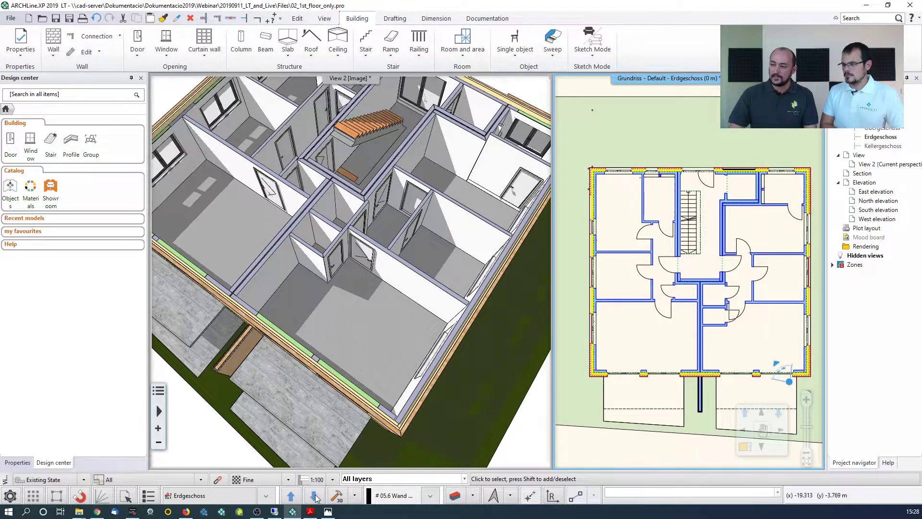
scroll(696, 226, "up", 3)
left_click(679, 240)
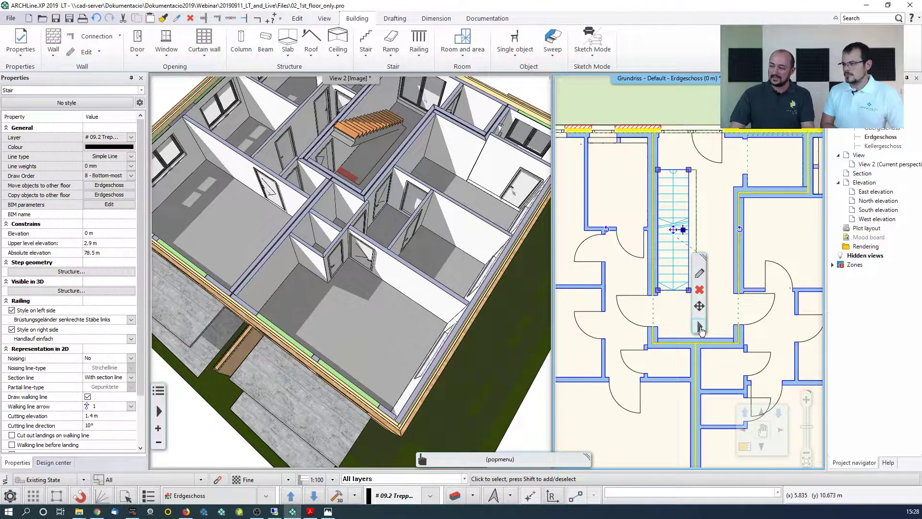
left_click(701, 329)
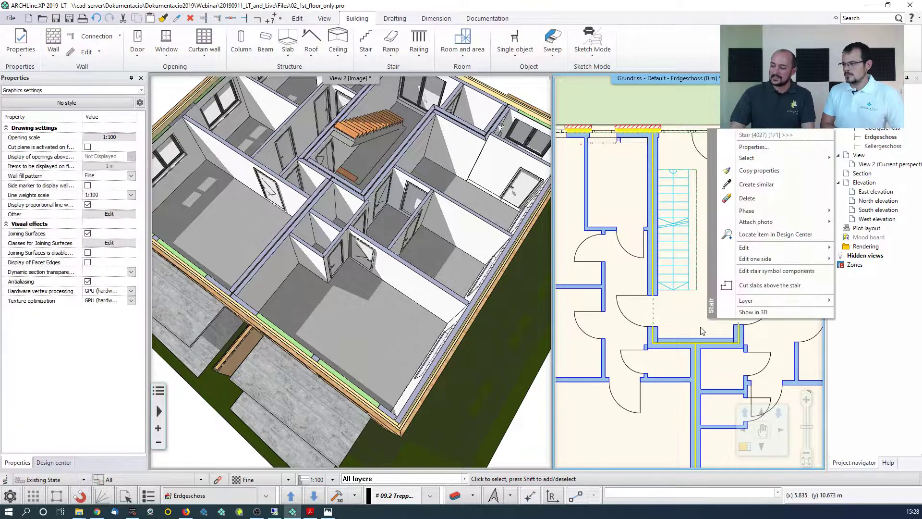
left_click(771, 286)
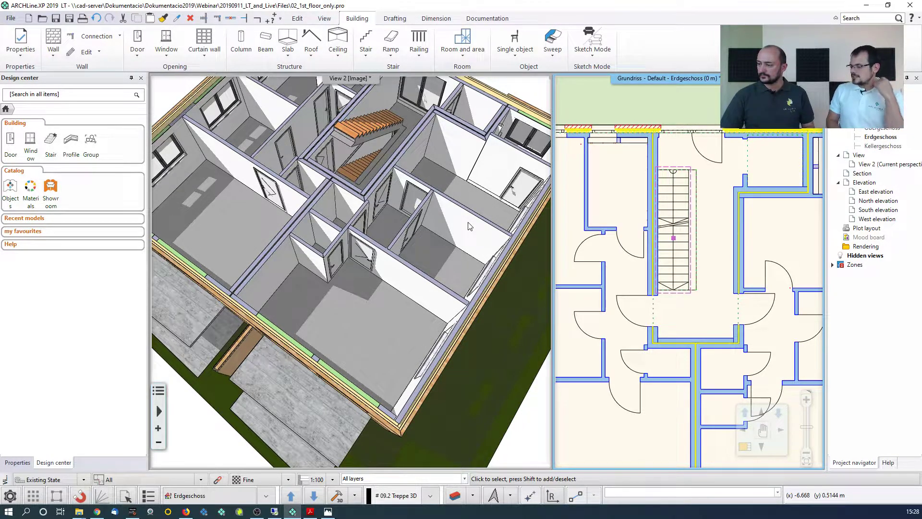
left_click(602, 197)
key("Escape")
scroll(603, 200, "down", 5)
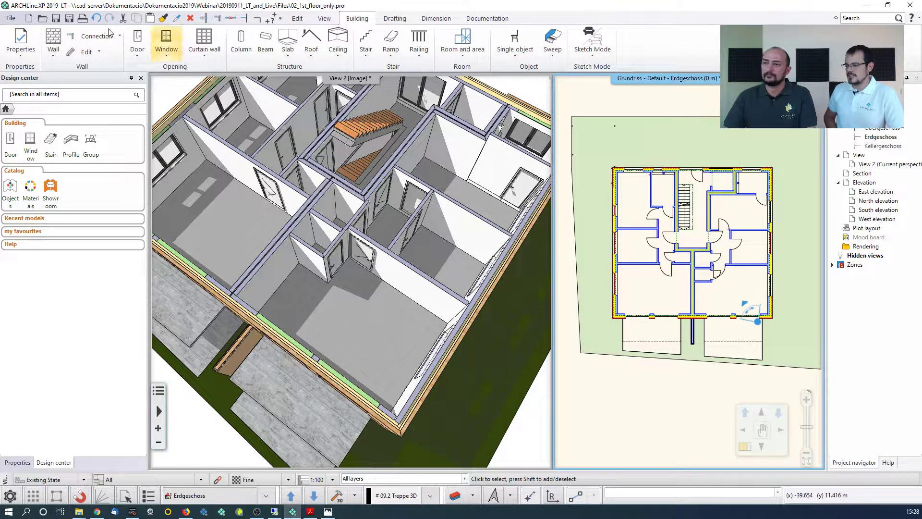
Open the recent project 03_no_roof.pro, closing the current project without saving
left_click(11, 19)
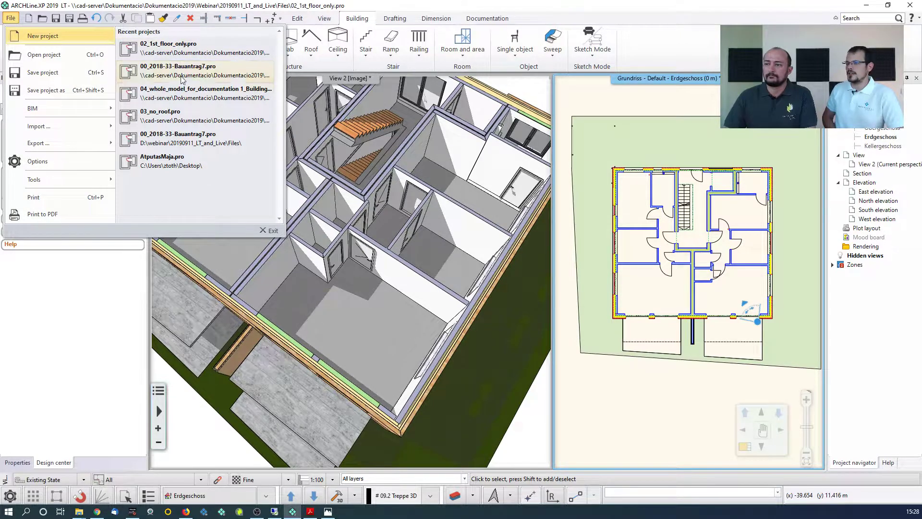
left_click(179, 119)
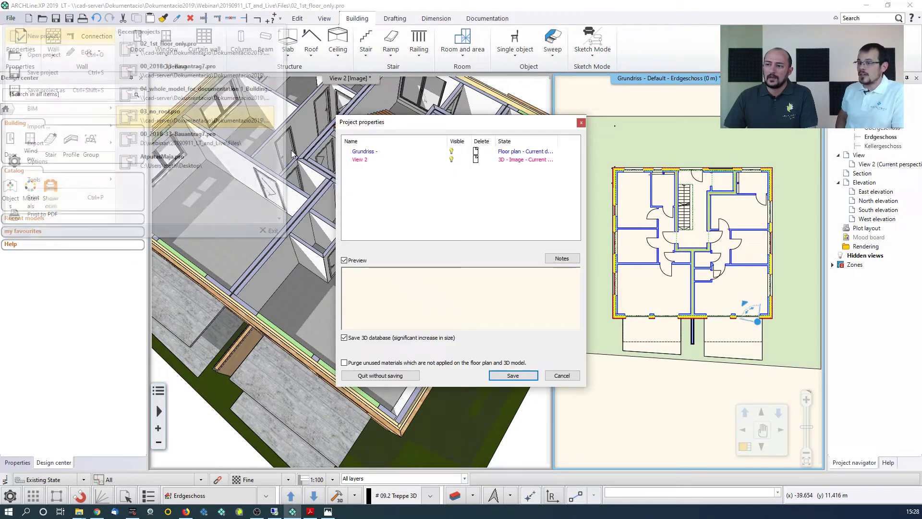
left_click(511, 375)
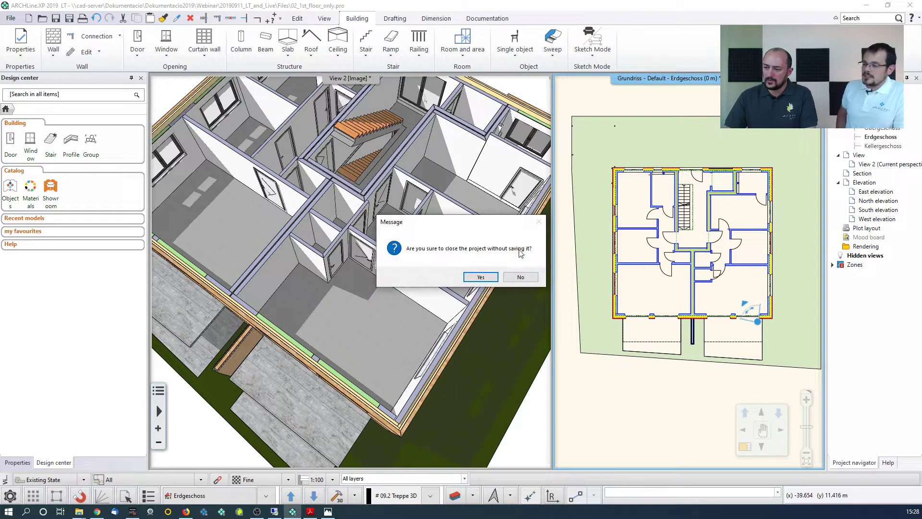
left_click(480, 277)
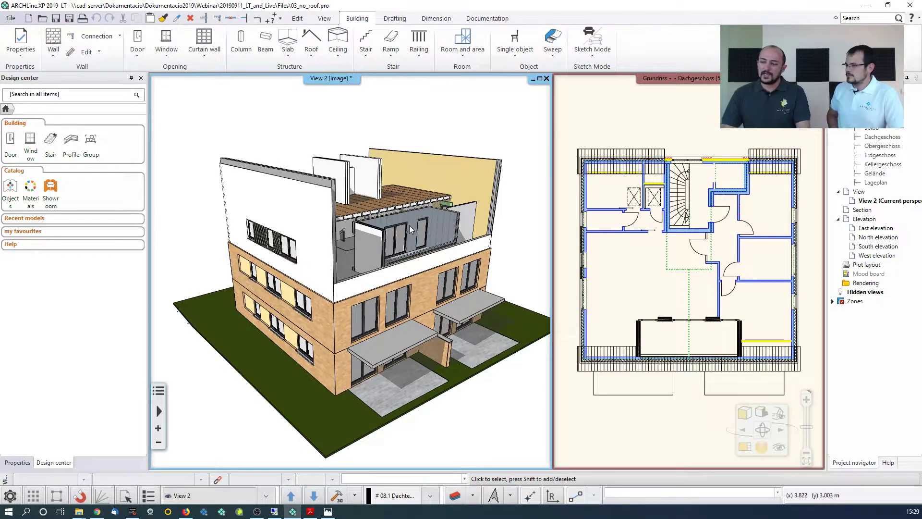
Examine the properties and layer structure of the timber ceiling slab under the roof, leaving its settings as they are
scroll(379, 235, "up", 5)
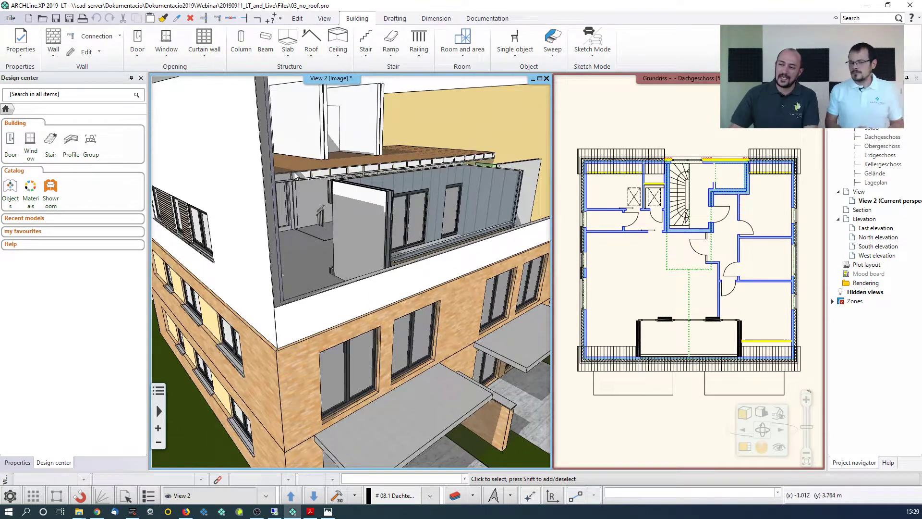
left_click(339, 175)
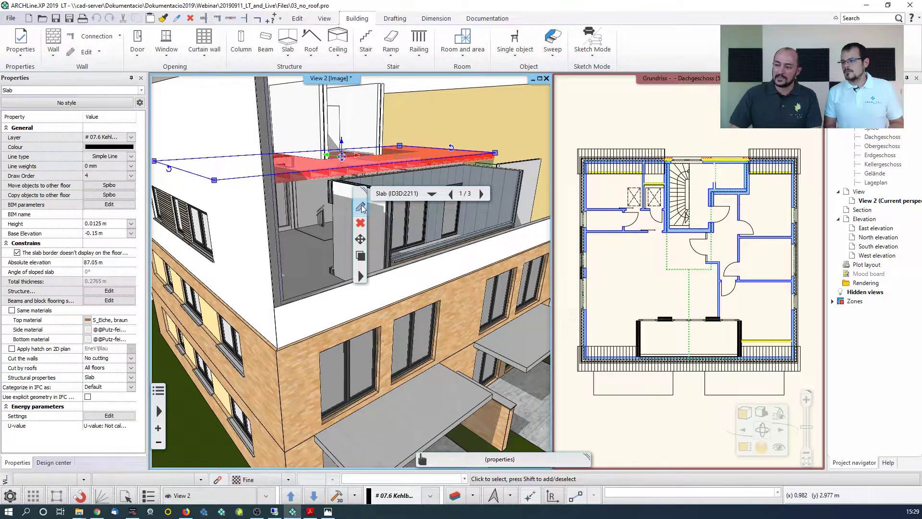
left_click(361, 207)
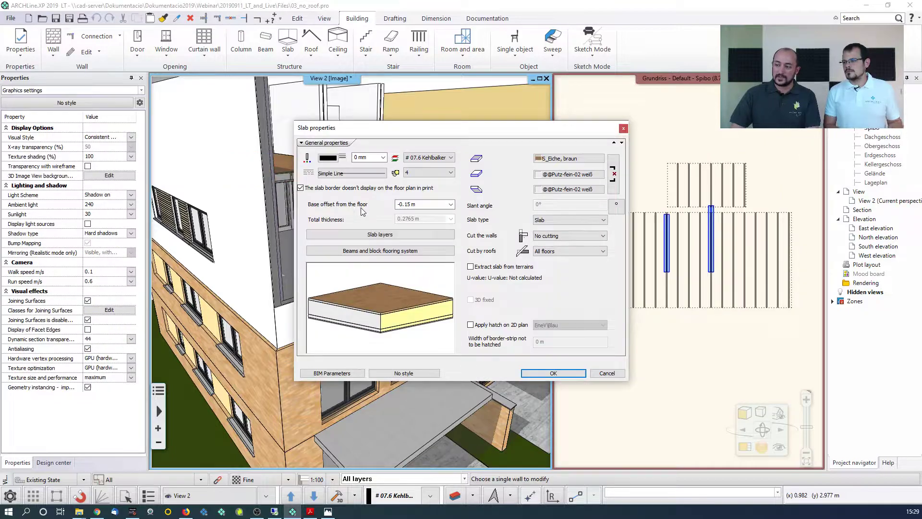
left_click(361, 236)
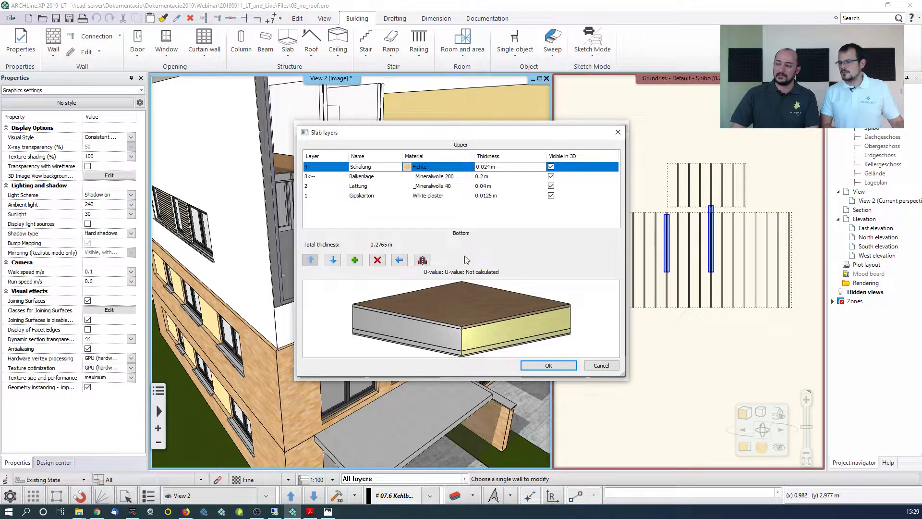
left_click(617, 139)
left_click(623, 128)
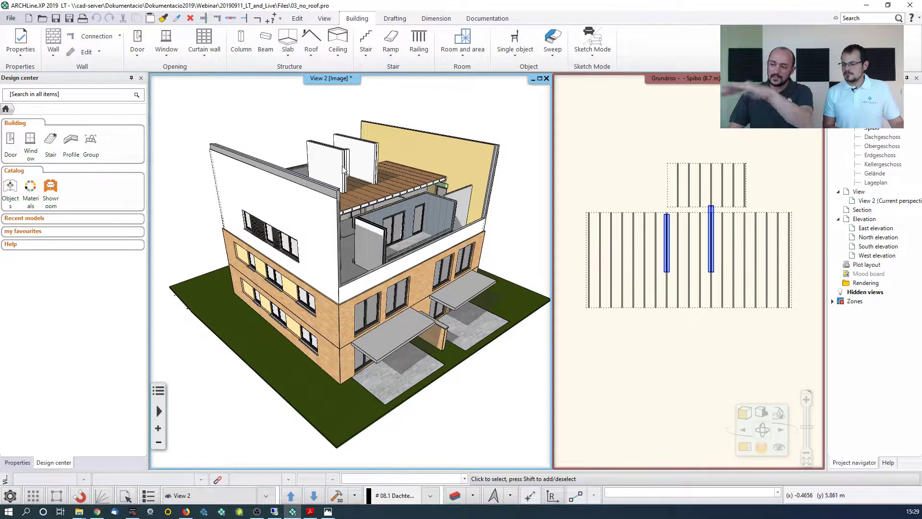
Switch the floor plan to the Dachgeschoss level
scroll(655, 230, "down", 4)
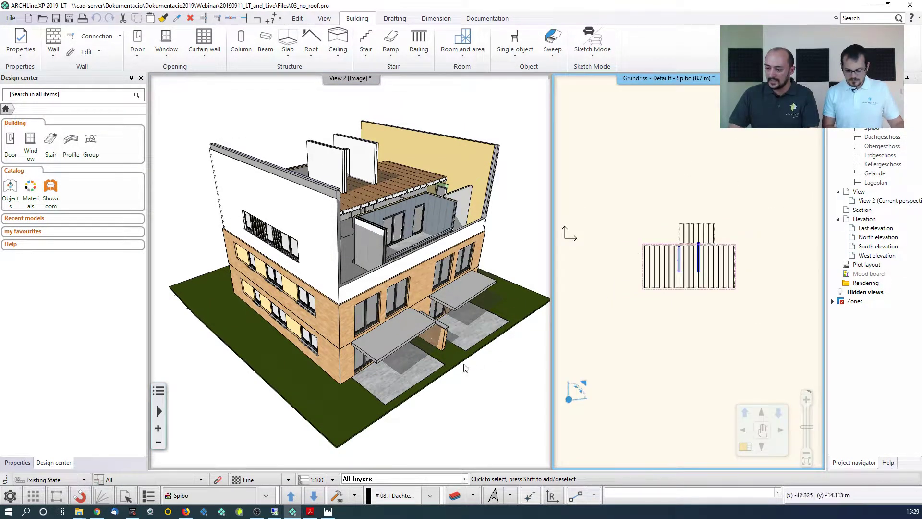
left_click(314, 497)
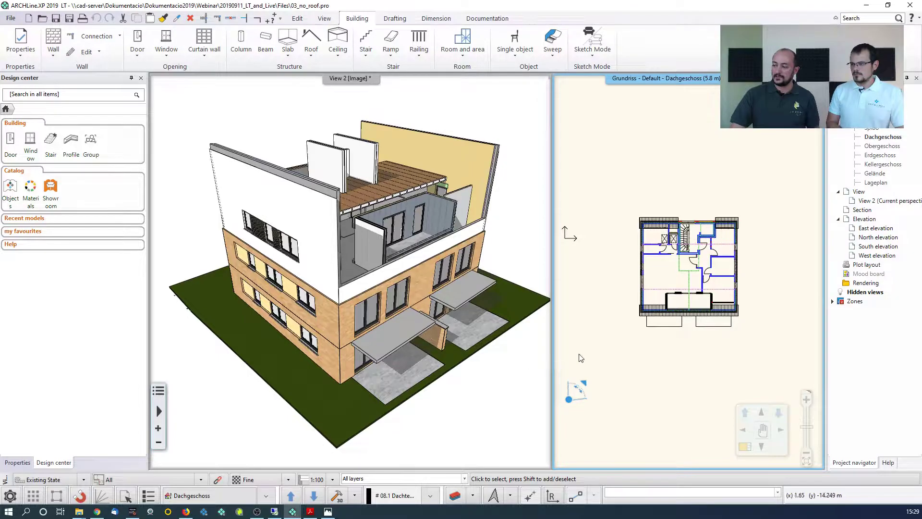
scroll(712, 256, "up", 3)
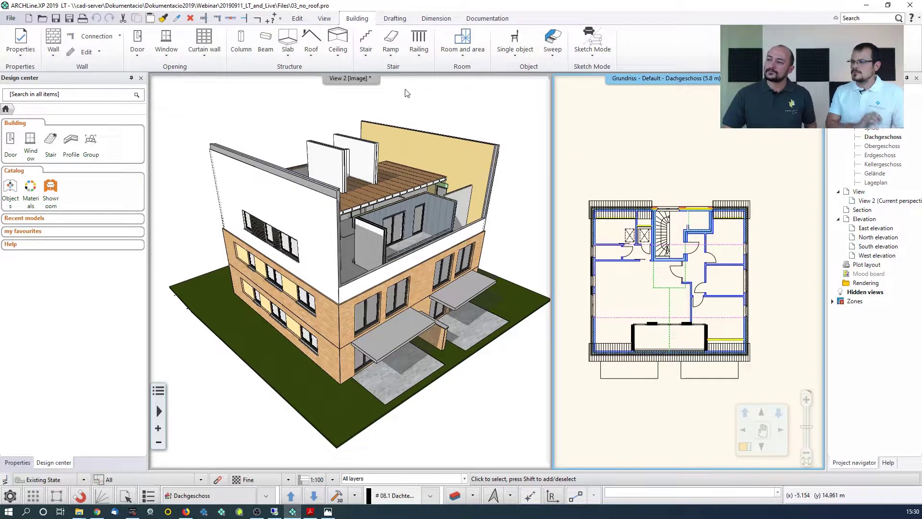
Create an automatic roof from a rectangular contour snapped to the outer wall corners of the Dachgeschoss plan
left_click(309, 56)
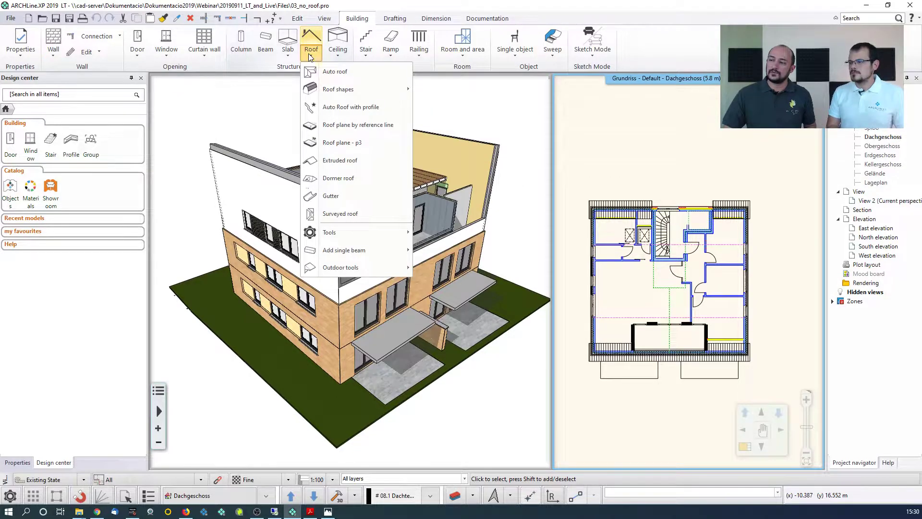
mouse_move(330, 90)
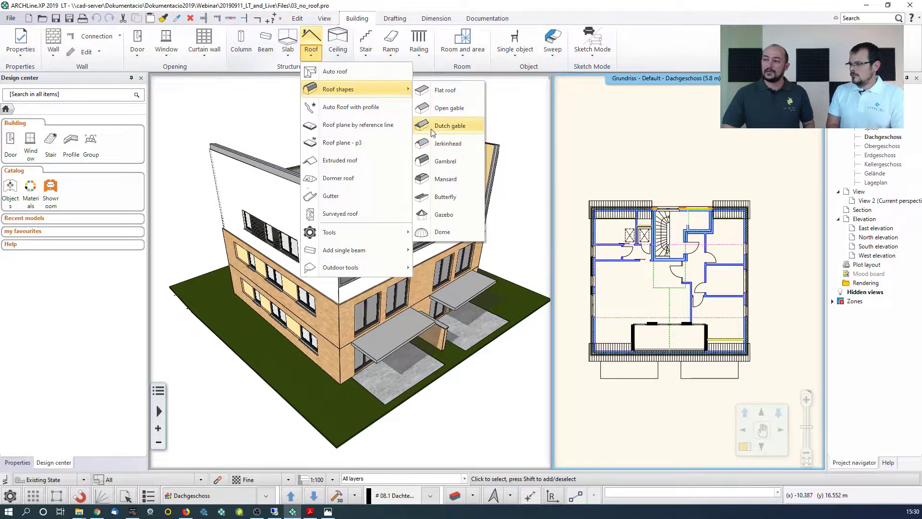
left_click(332, 73)
middle_click_drag(605, 197, 594, 181)
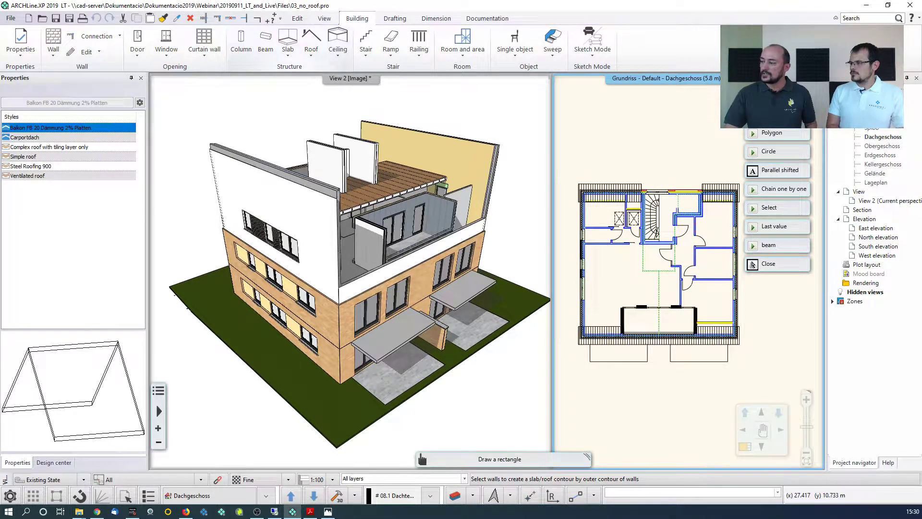
left_click(769, 114)
middle_click_drag(558, 203, 572, 224)
scroll(572, 225, "up", 6)
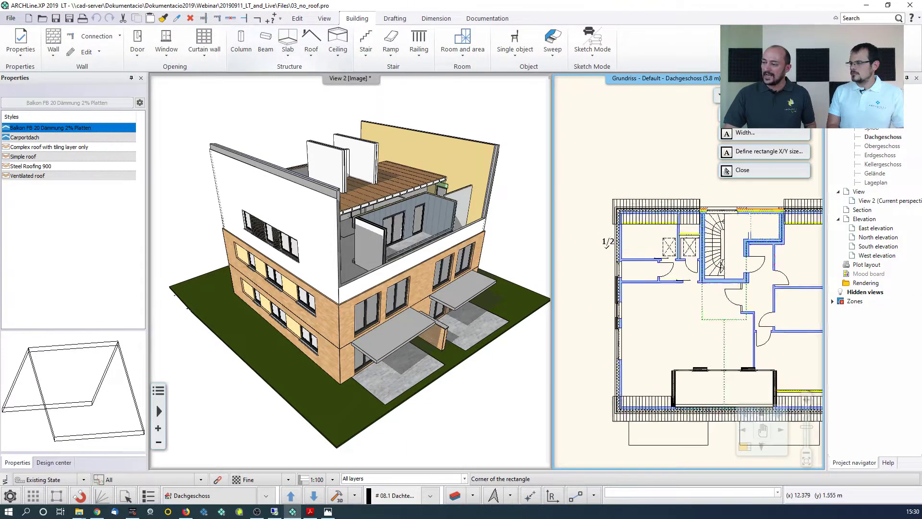
scroll(653, 238, "up", 2)
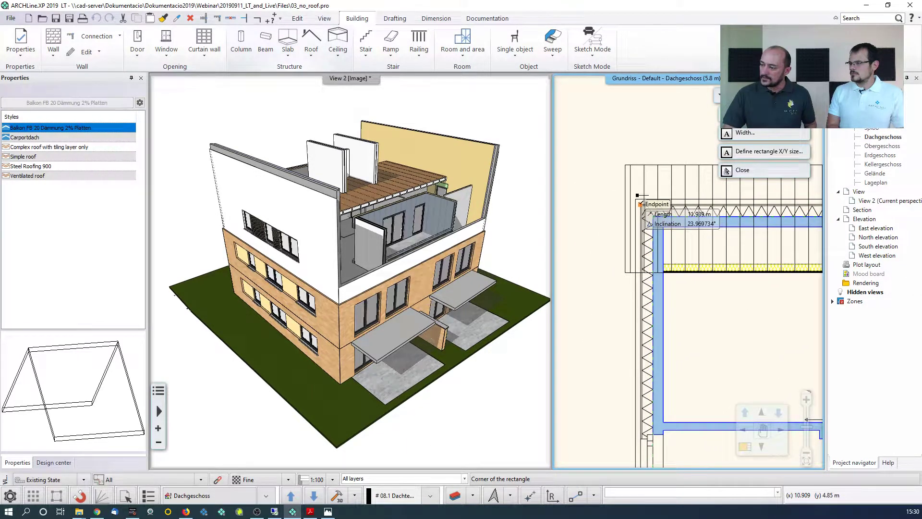
left_click(641, 203)
scroll(648, 207, "down", 4)
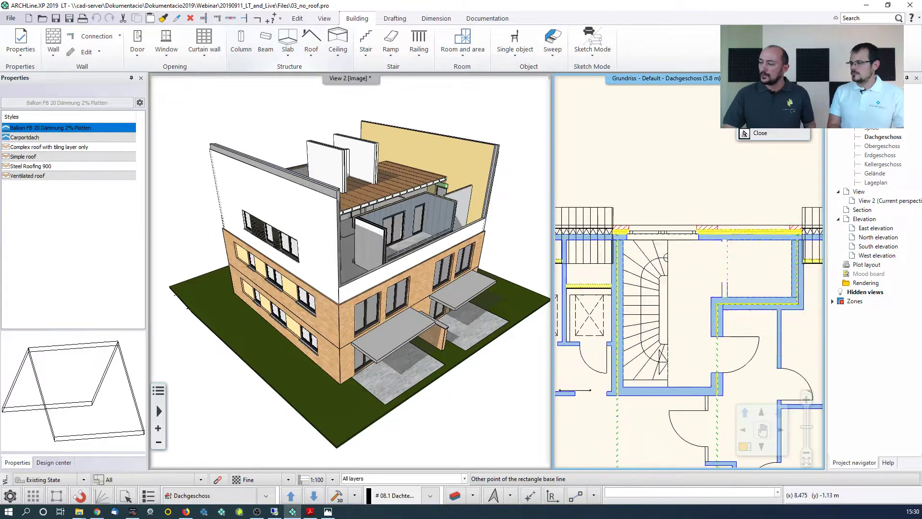
scroll(768, 259, "up", 1)
left_click(711, 256)
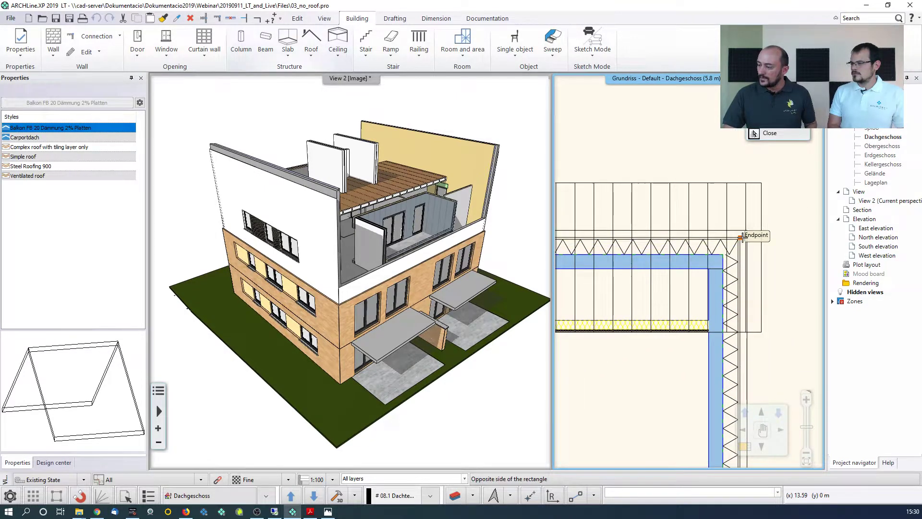
scroll(737, 330, "down", 3)
scroll(744, 327, "up", 3)
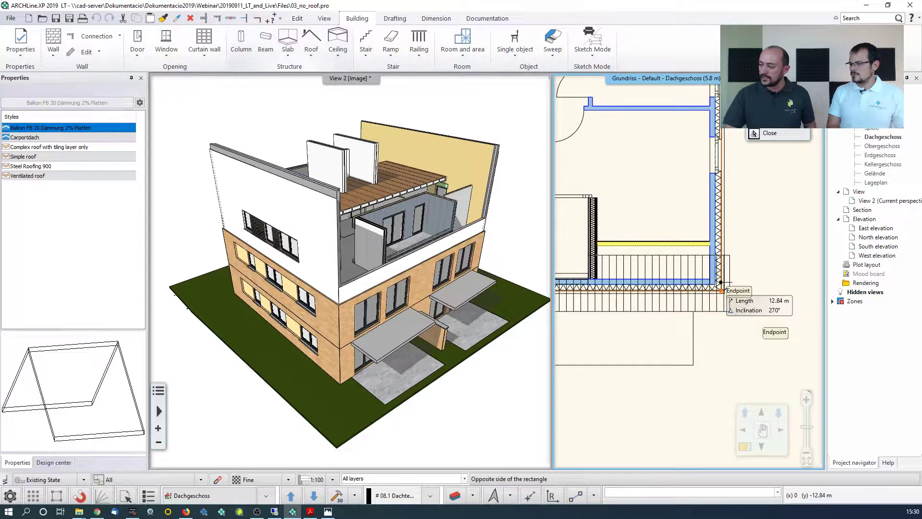
left_click(721, 288)
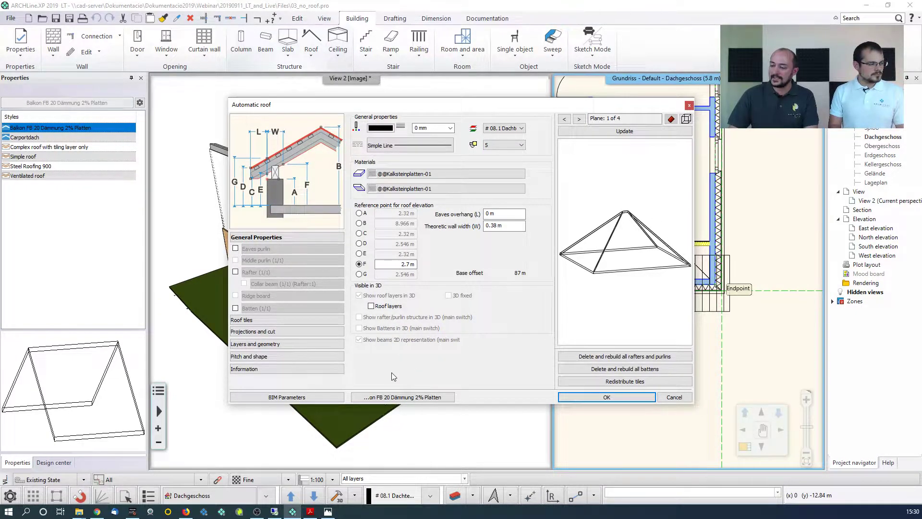
Apply the style Complex roof with tiling layer only to the automatic roof and inspect its preview in Consistent colour mode
left_click(379, 397)
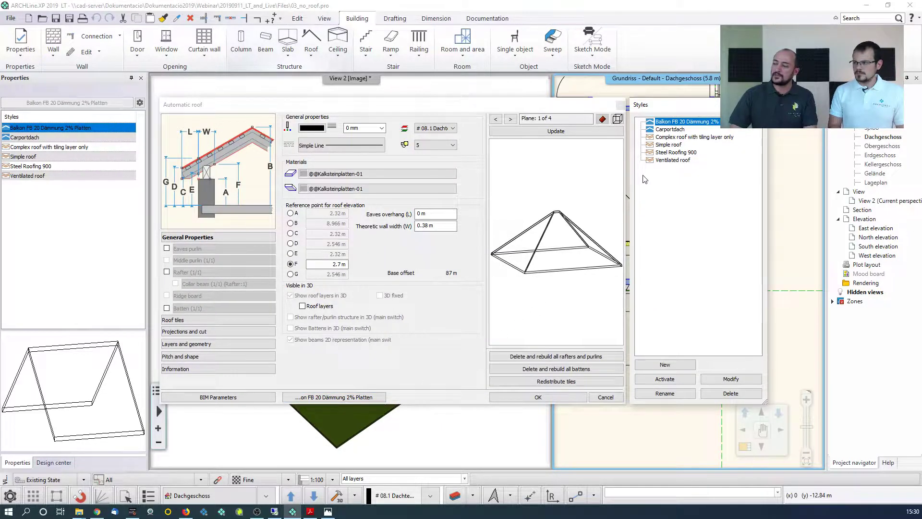
left_click(669, 138)
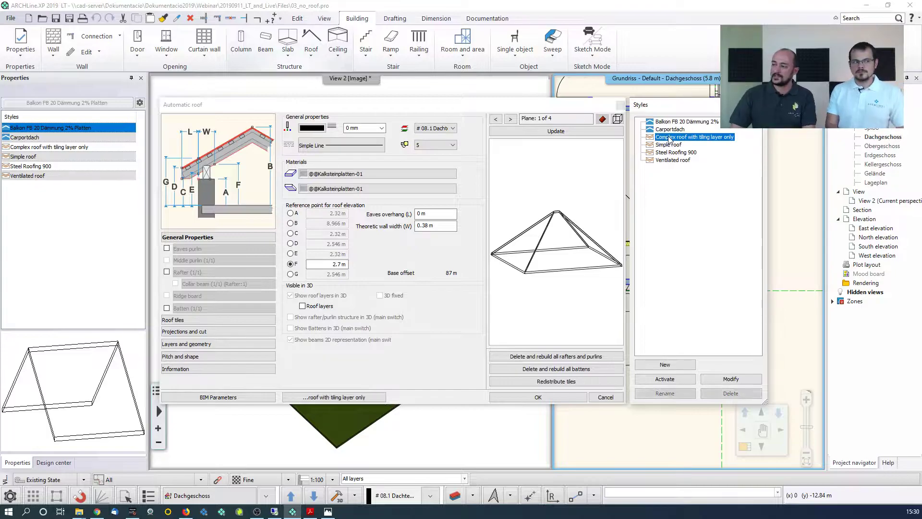
left_click(589, 133)
left_click(617, 119)
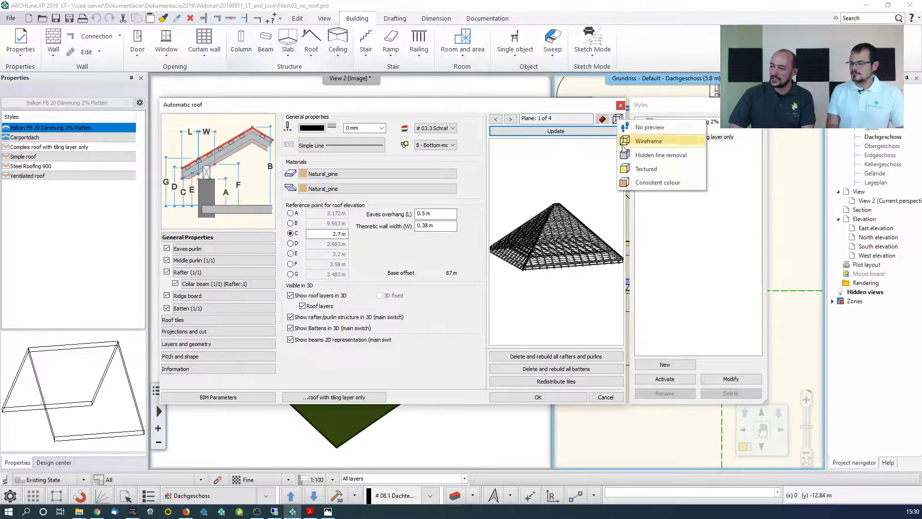
left_click(634, 183)
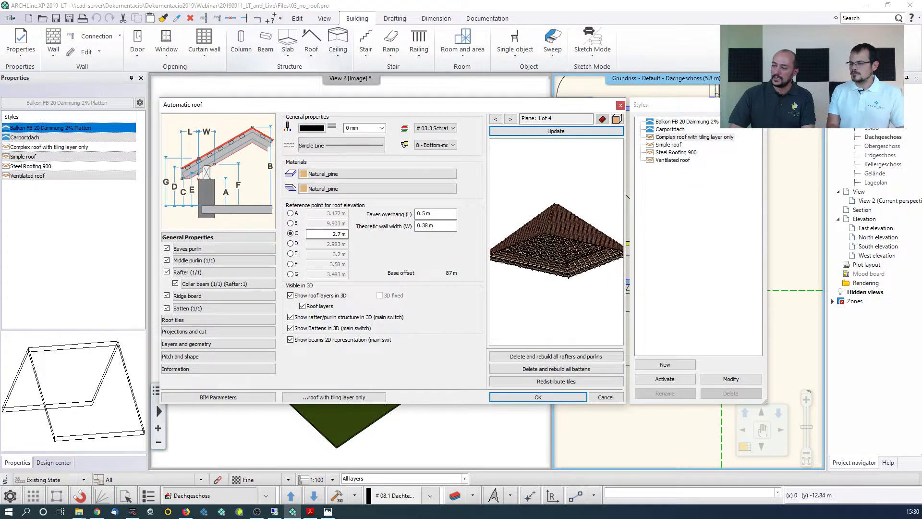
left_click_drag(553, 236, 574, 238)
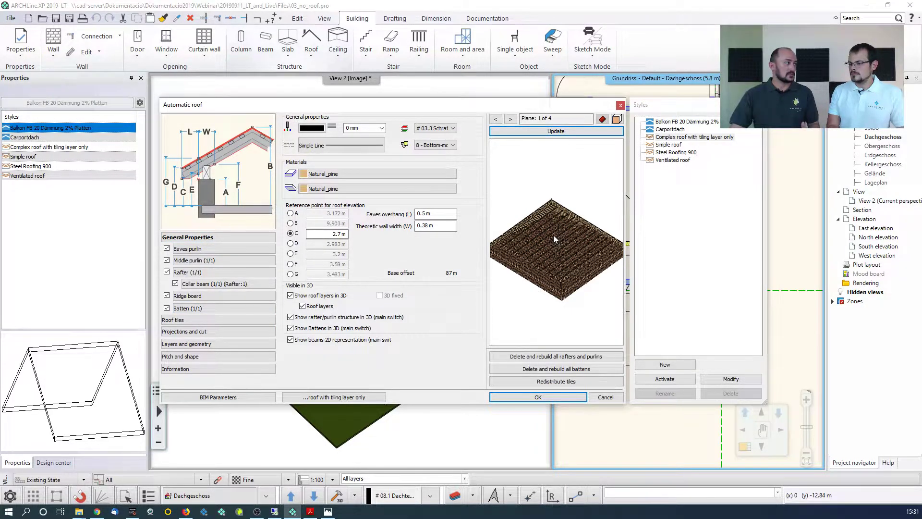
Switch the roof to the Simple roof style and set its top surface material to Dark_grey
double_click(673, 146)
left_click(587, 134)
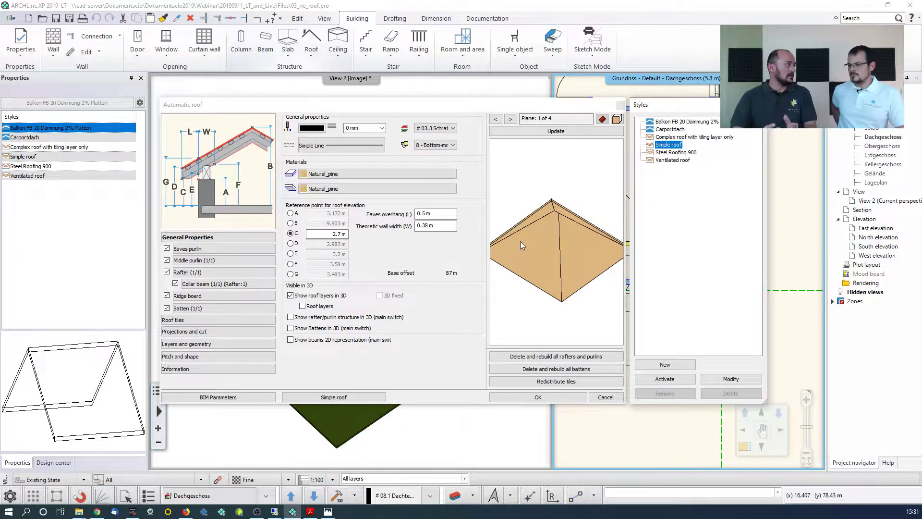
left_click(351, 174)
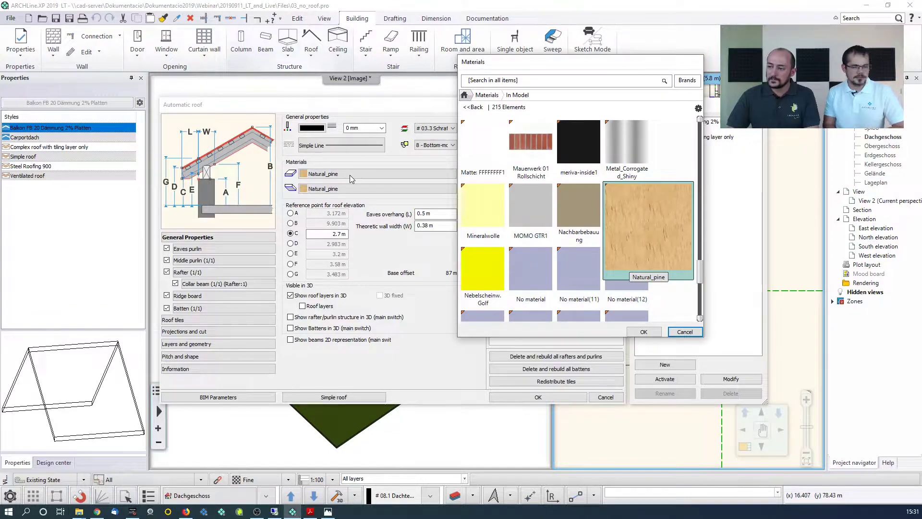
left_click(465, 95)
type("grey")
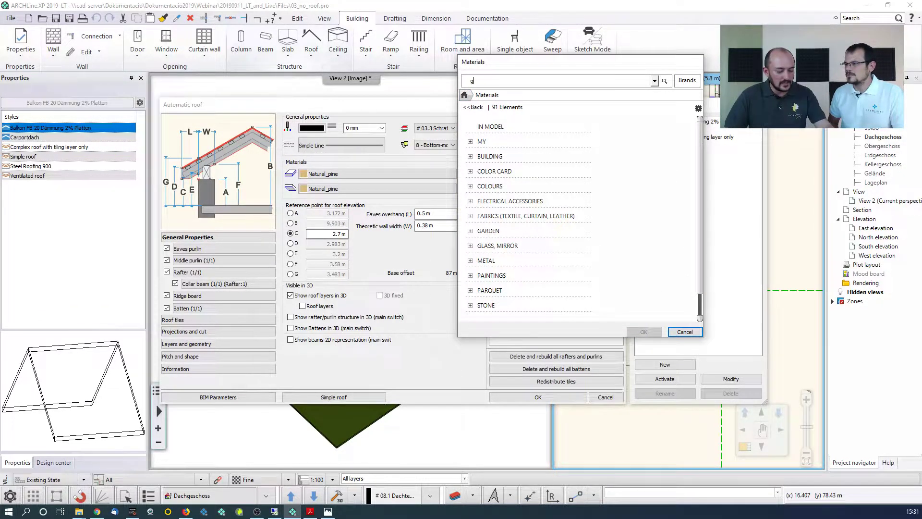
key("Return")
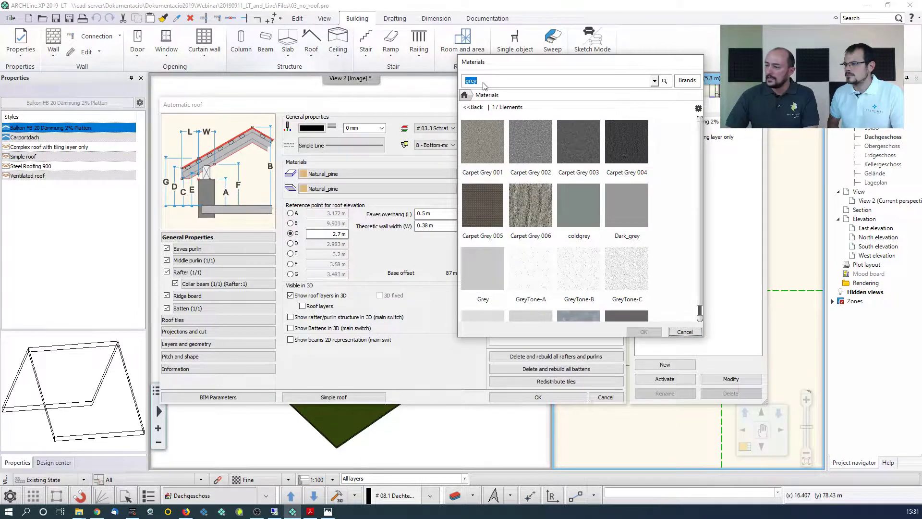
left_click(632, 210)
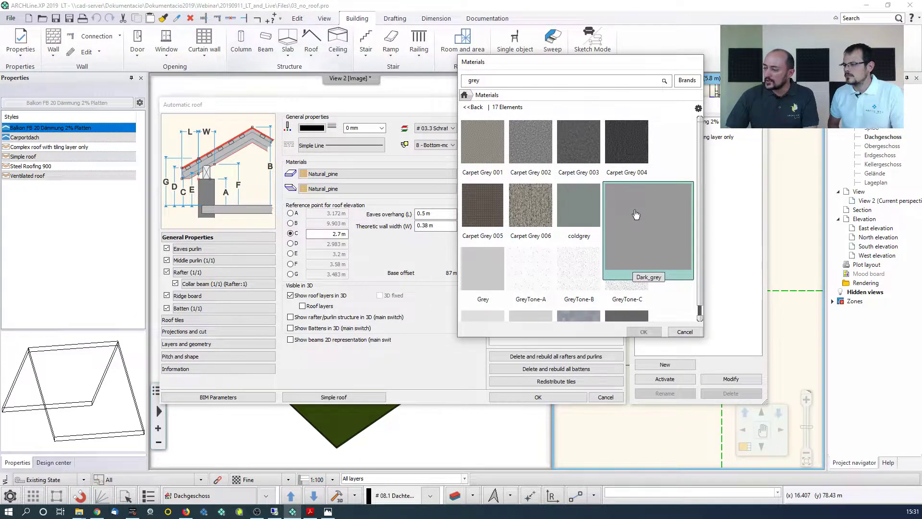
left_click(639, 332)
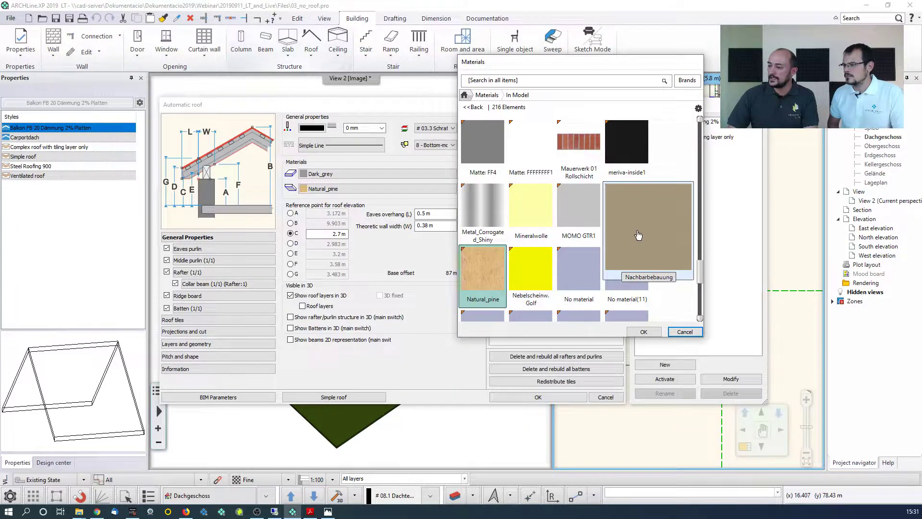
Set the roof's underside material to Dark_grey and refresh the preview to check it from below and above
left_click_drag(696, 264, 702, 230)
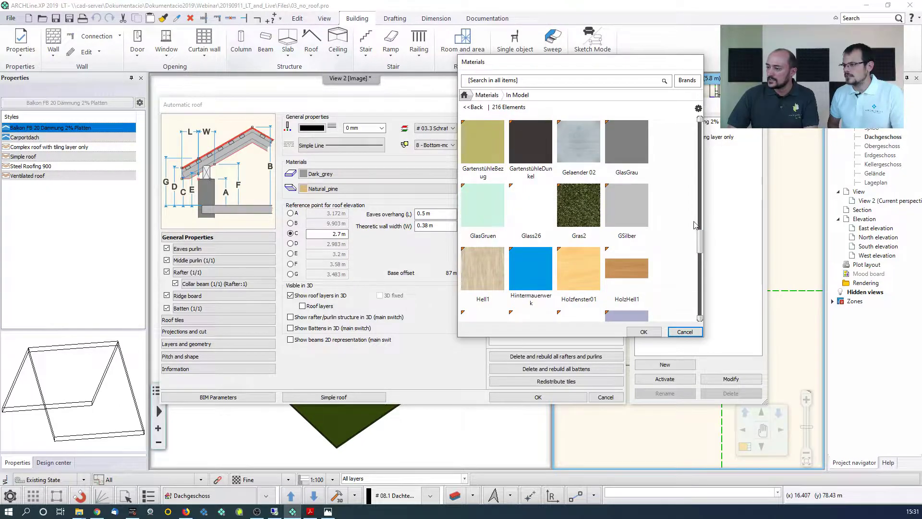
scroll(663, 222, "up", 1)
scroll(664, 226, "up", 3)
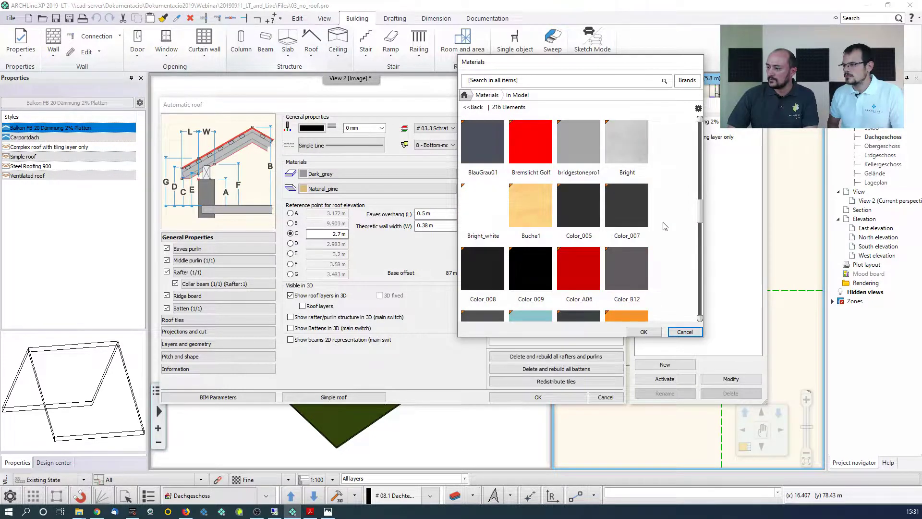
scroll(661, 226, "up", 3)
scroll(656, 229, "down", 3)
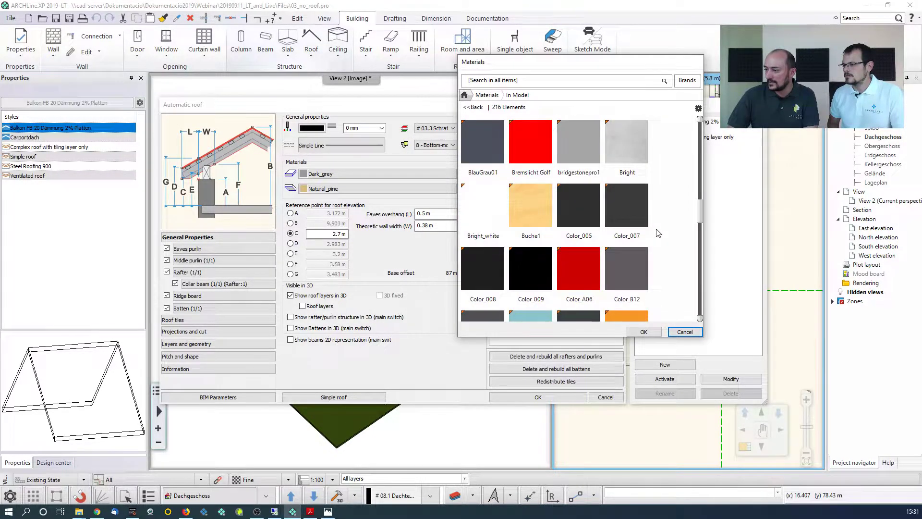
mouse_move(648, 264)
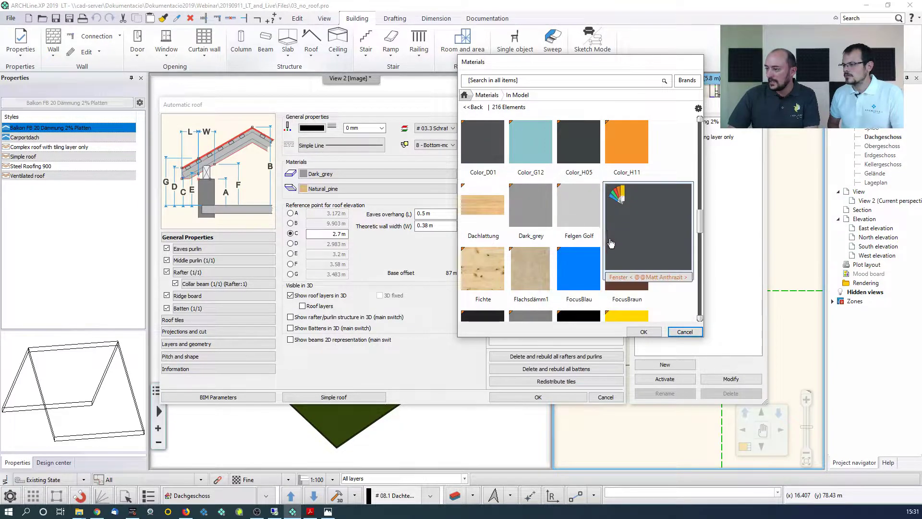
left_click(542, 224)
left_click(643, 333)
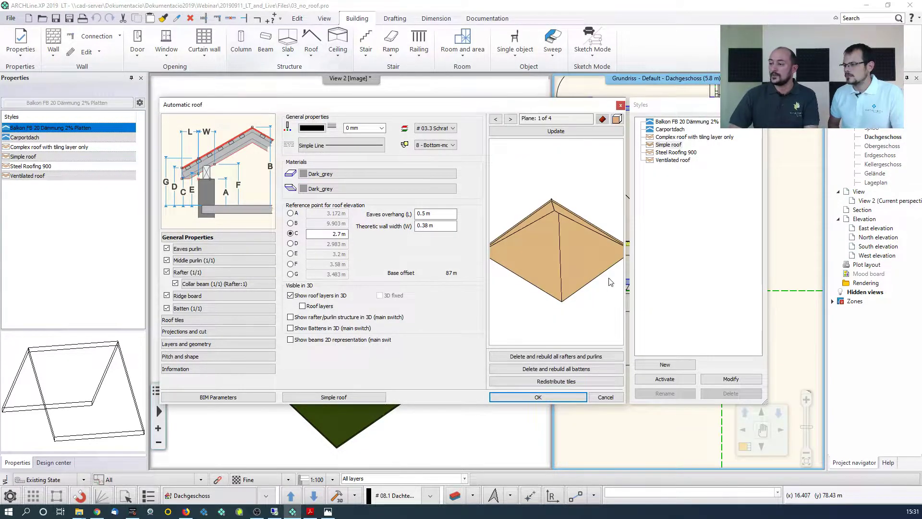
left_click(556, 131)
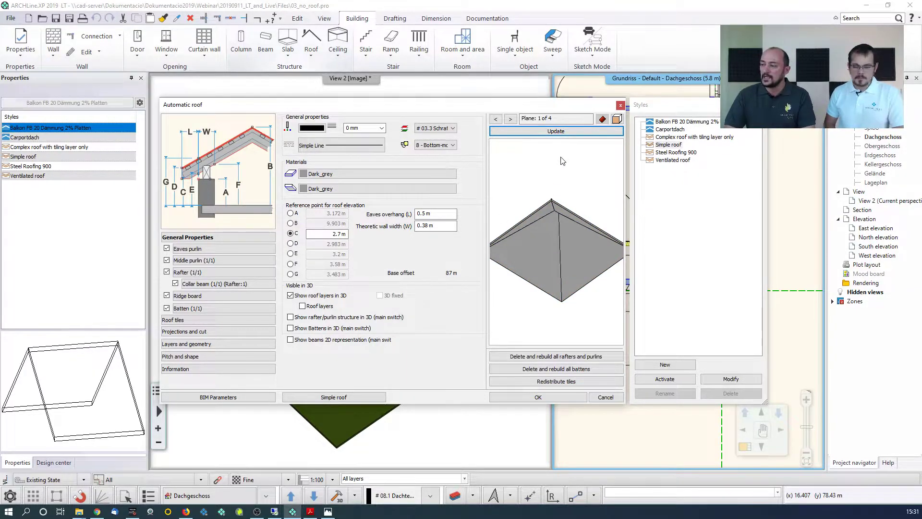
left_click_drag(563, 160, 555, 150)
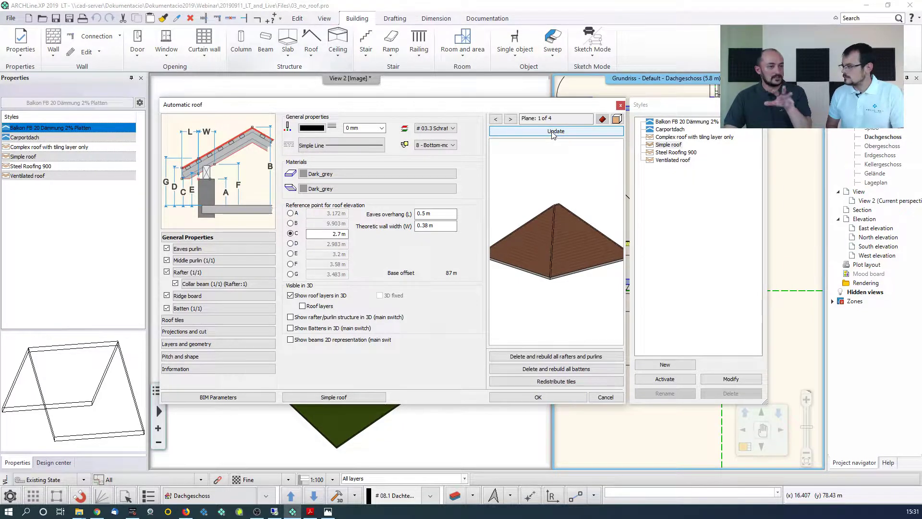
left_click(553, 133)
Set the roof's eaves overhang to 0.45 m
left_click(441, 217)
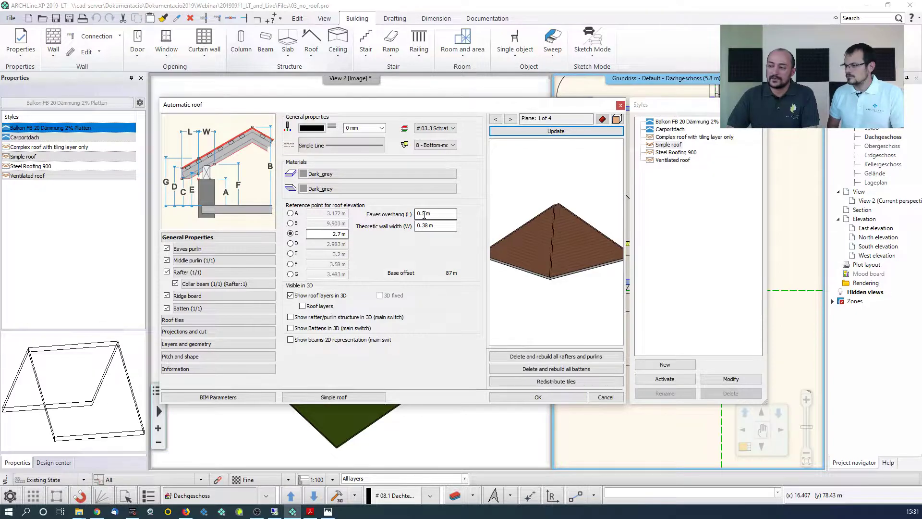
left_click_drag(422, 213, 428, 213)
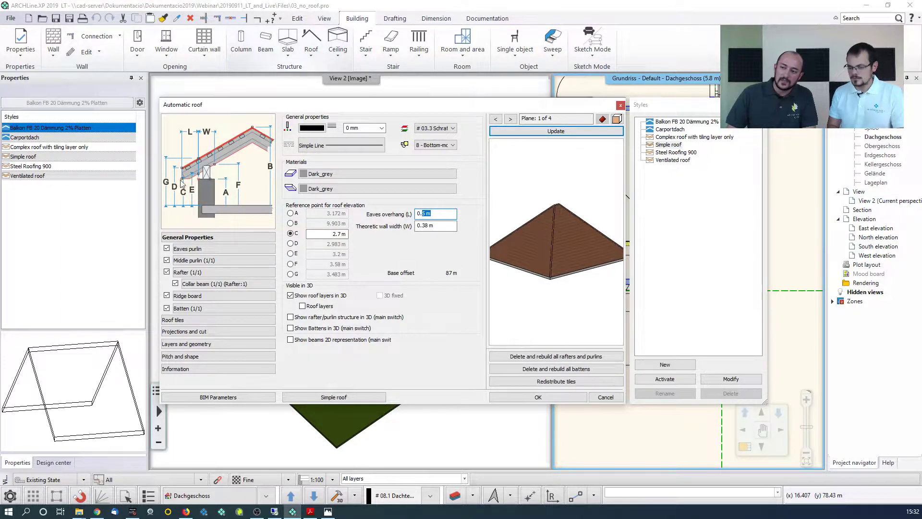
left_click(440, 213)
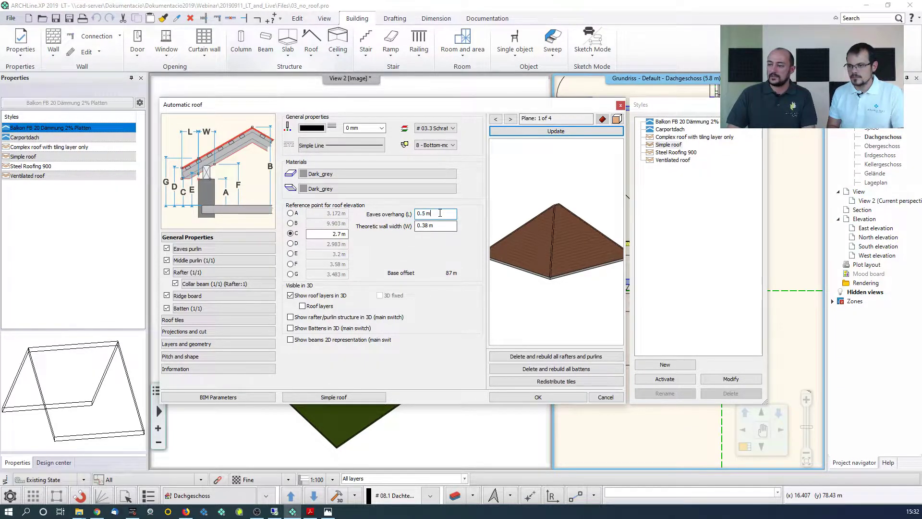
left_click_drag(426, 213, 466, 218)
type("45")
key("Tab")
left_click(439, 225)
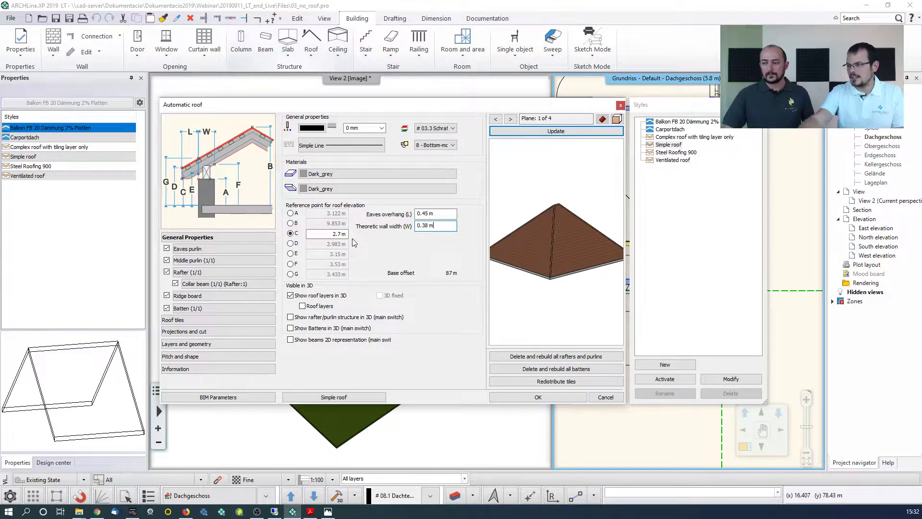
Define the roof elevation by reference point A with a height of 0.8 m
left_click(290, 214)
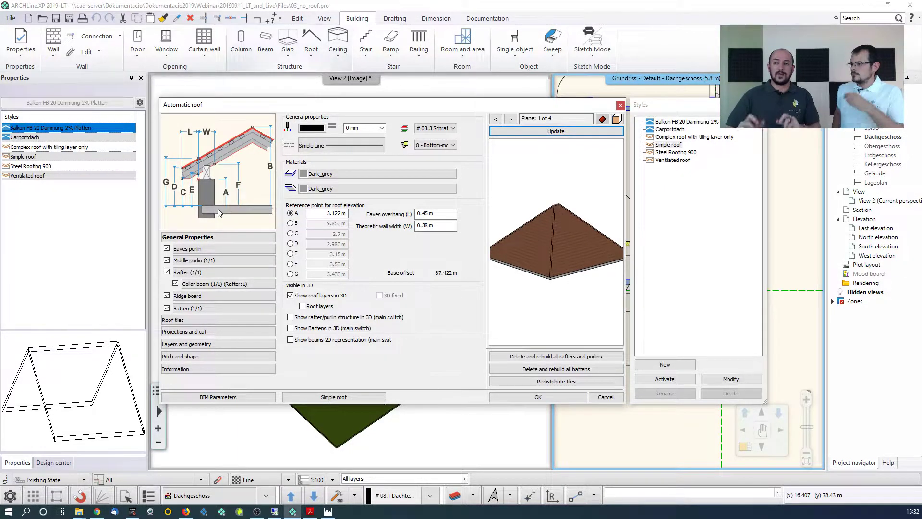
left_click(331, 213)
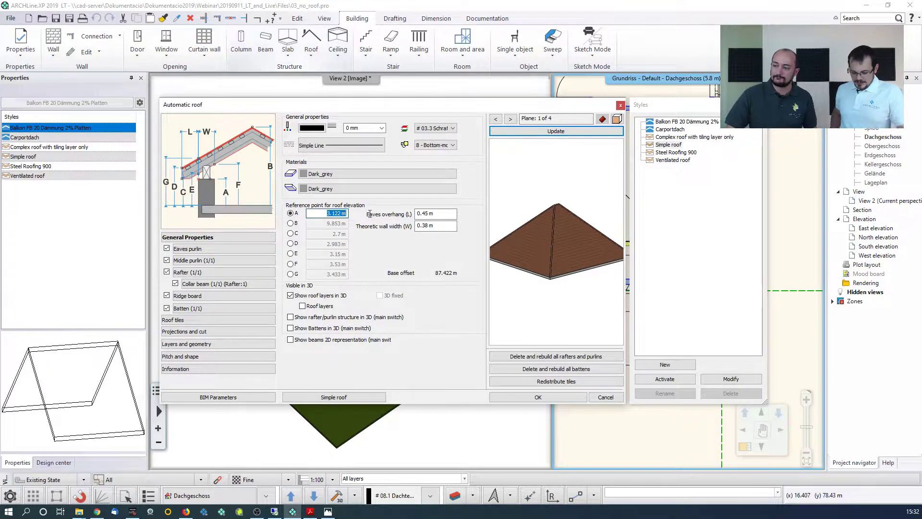
type("0.8")
left_click(437, 215)
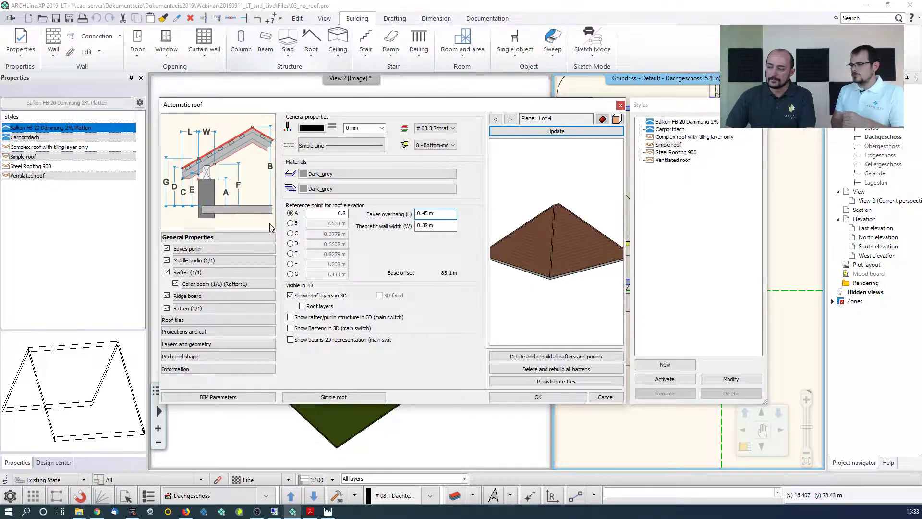
Set the roof's two opposite end planes to Gable end in the pitch and shape settings
left_click(215, 356)
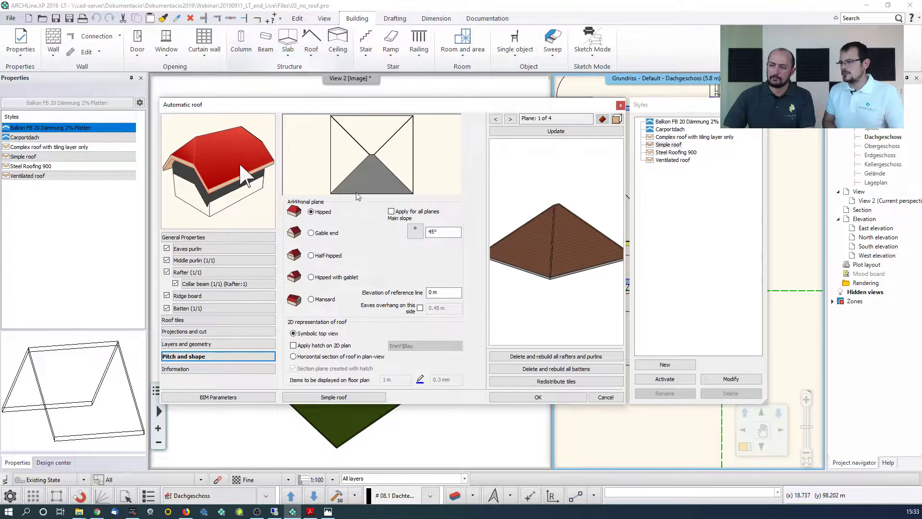
left_click(373, 135)
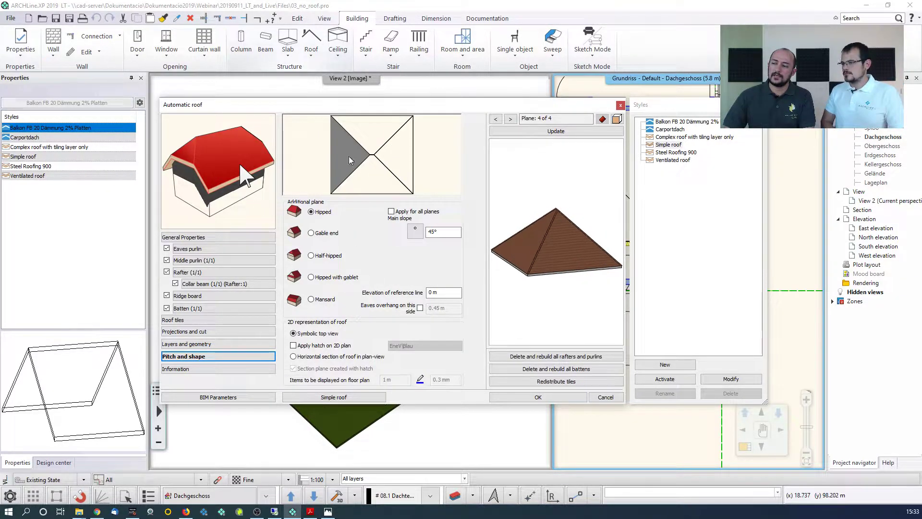
left_click(405, 153)
left_click(382, 184)
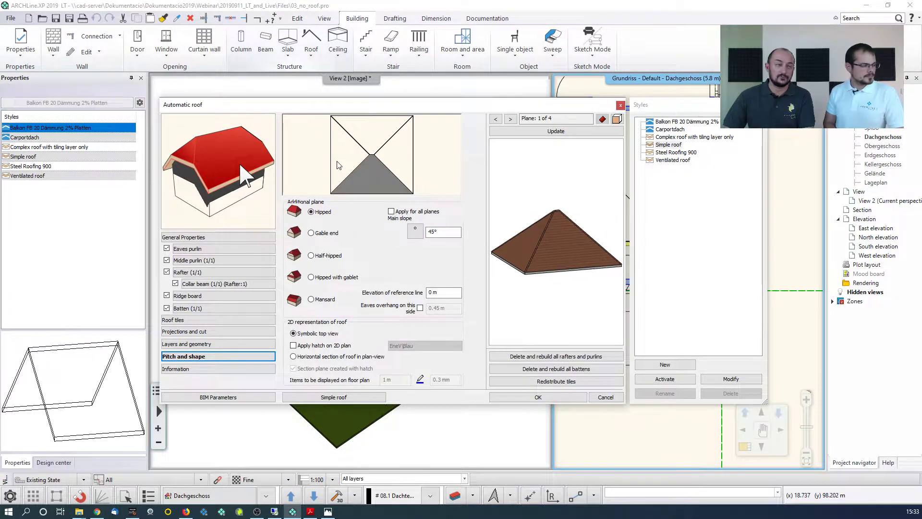
left_click(338, 164)
left_click_drag(315, 106, 296, 220)
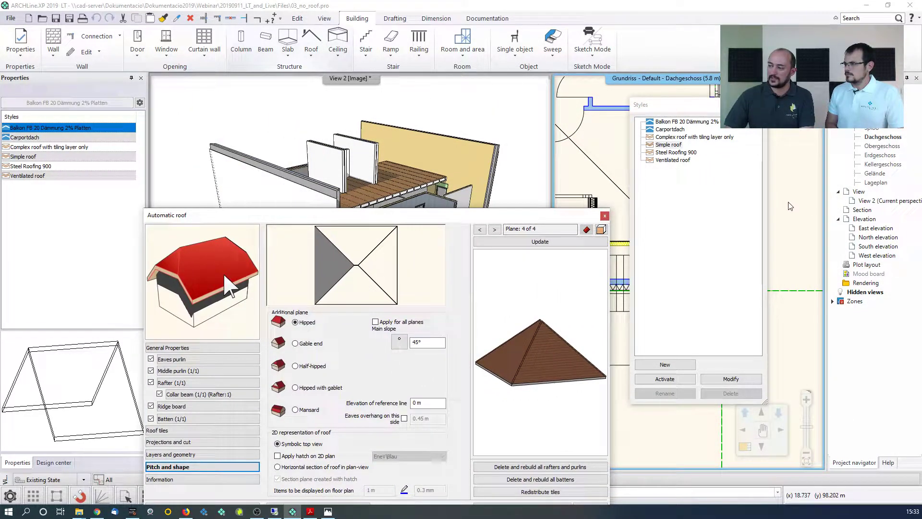
left_click_drag(527, 220, 552, 105)
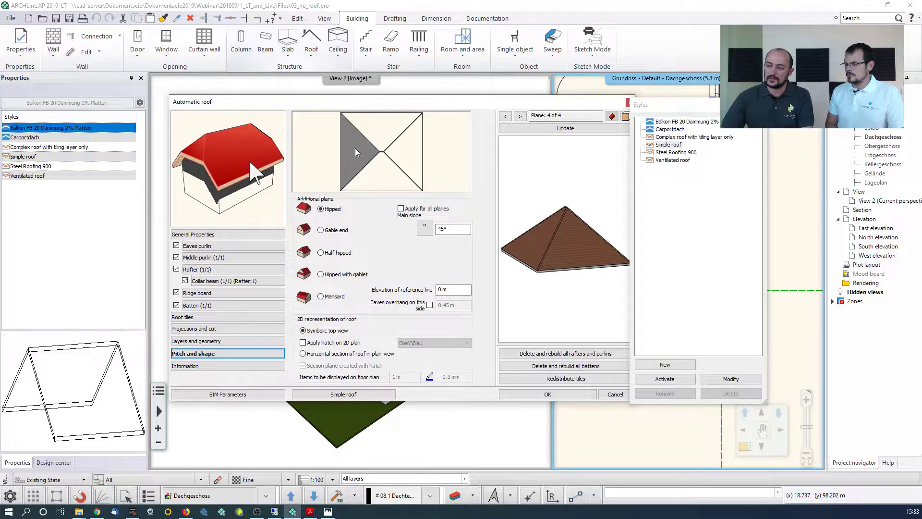
left_click(330, 231)
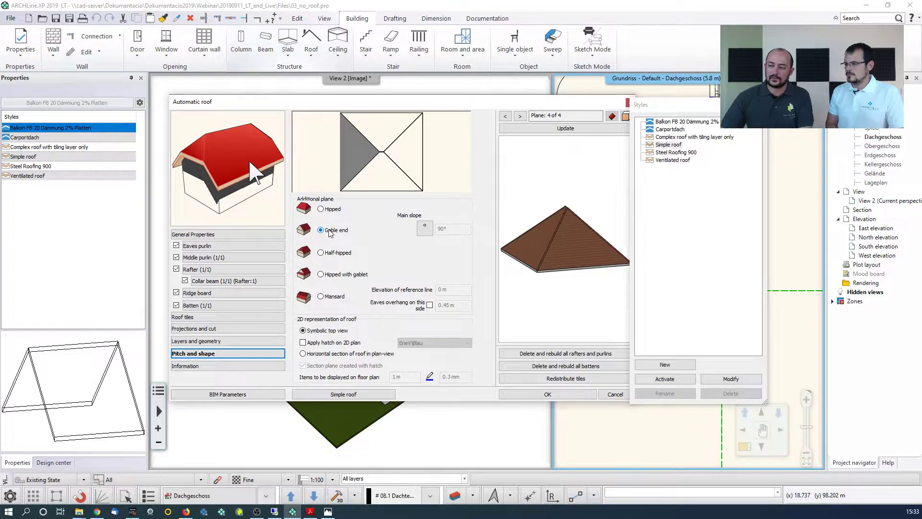
left_click(416, 159)
left_click(349, 231)
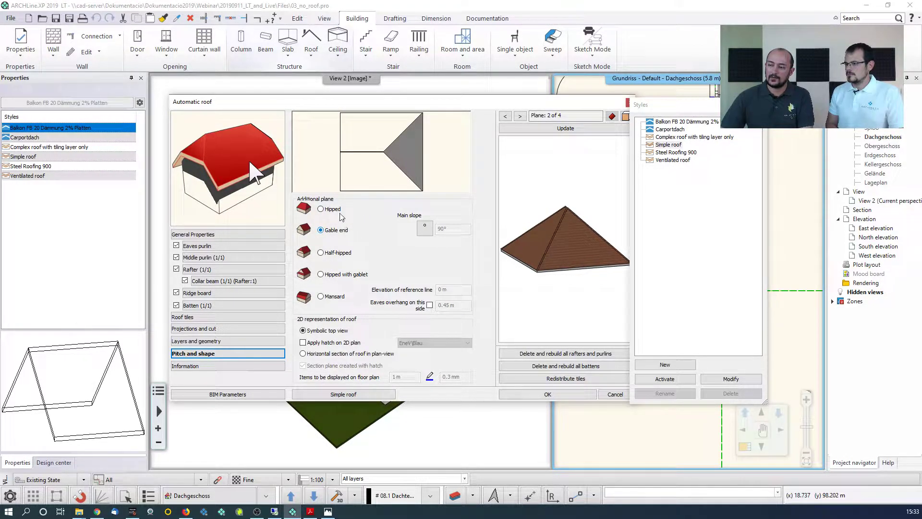
Set the main slope of the remaining roof planes to 36°, apply it to all planes and update the preview
left_click(369, 140)
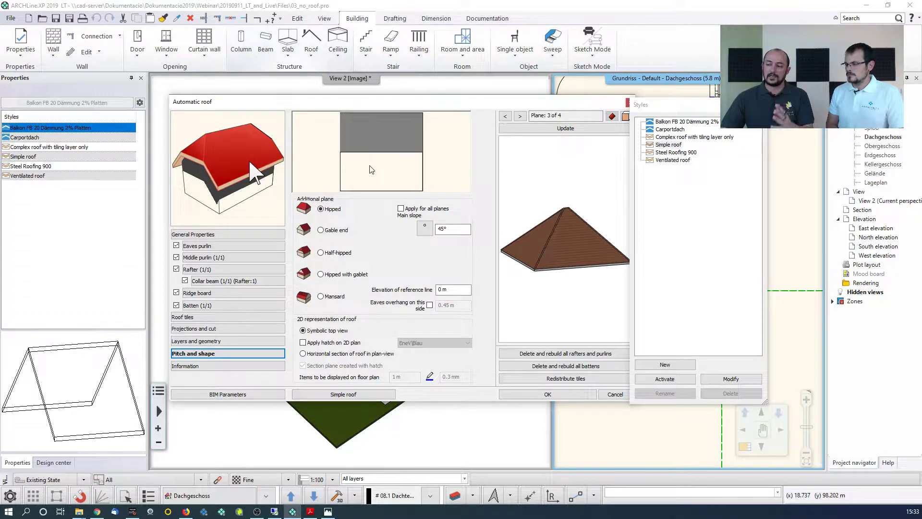
double_click(452, 228)
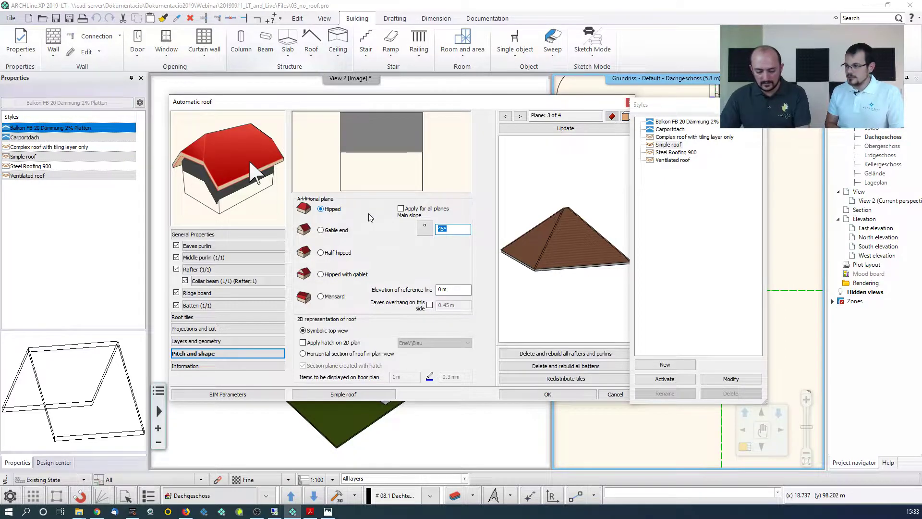
type("36")
left_click(399, 209)
left_click(547, 128)
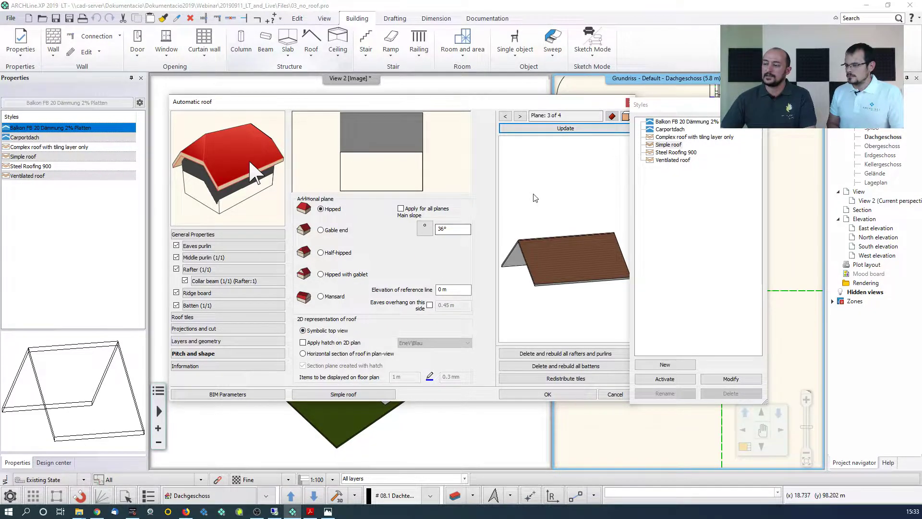
Assign the Roof Classic material to the basic roof tiles and check the updated preview
left_click(208, 318)
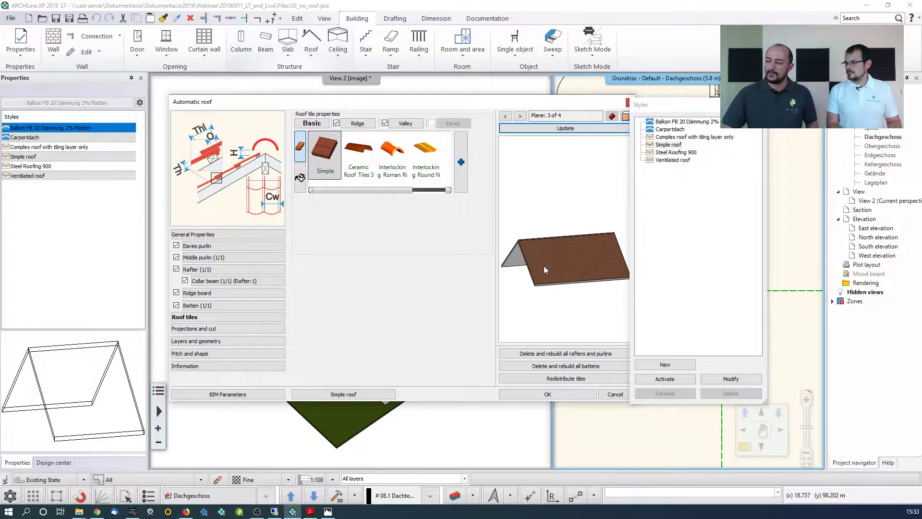
left_click(300, 178)
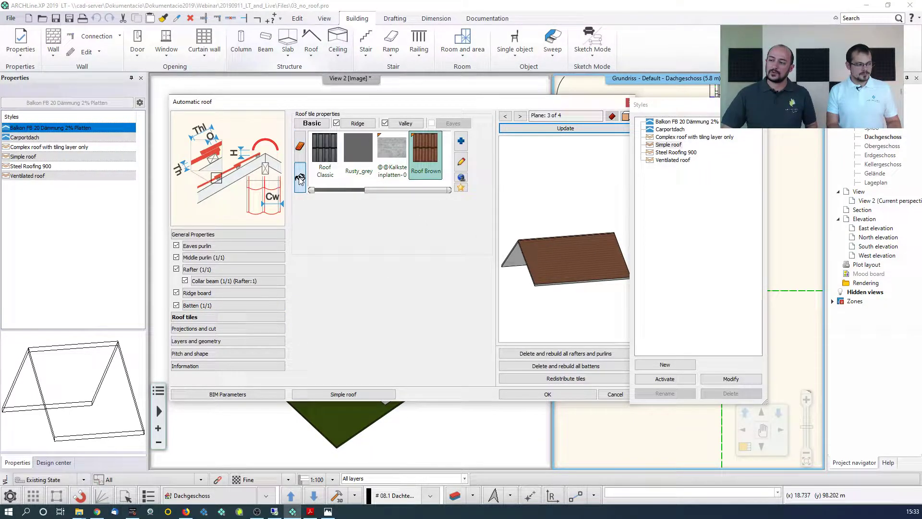
left_click(331, 158)
left_click(549, 129)
left_click_drag(552, 162, 552, 207)
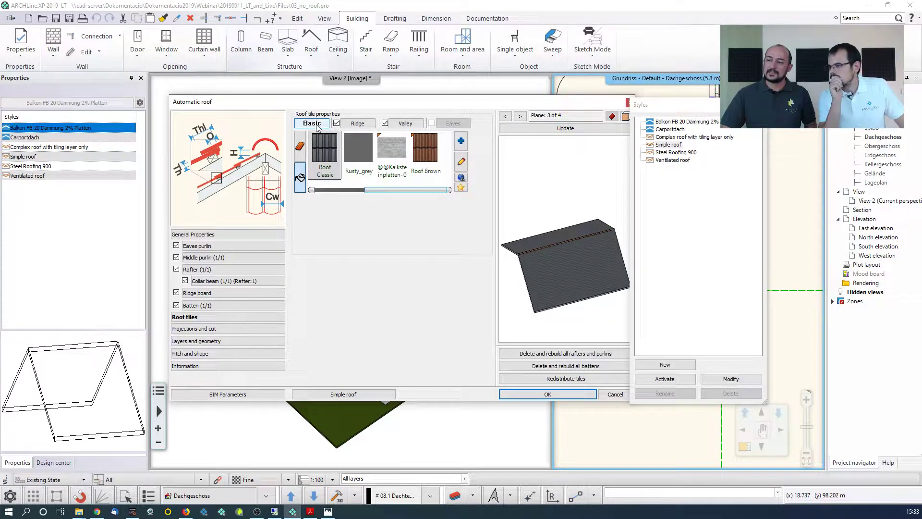
Assign the Rusty_grey material to the ridge tiles and update the preview
left_click(354, 124)
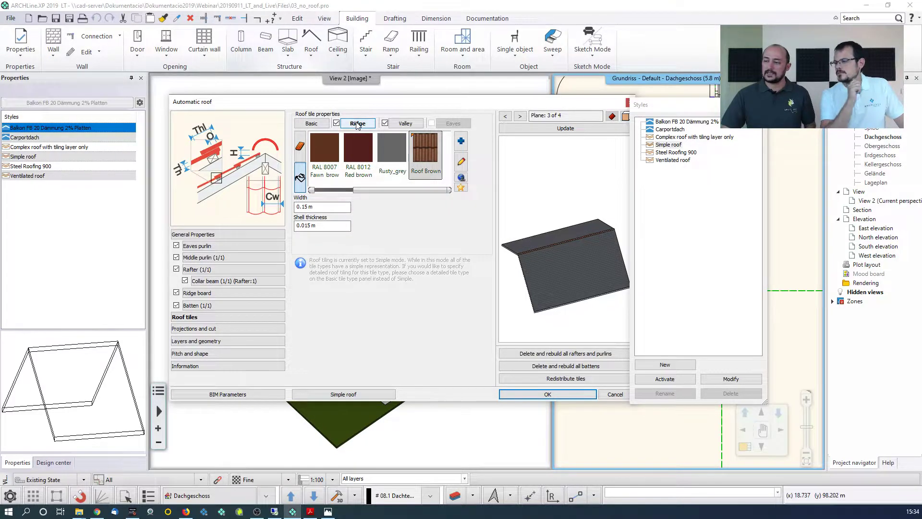
left_click(388, 149)
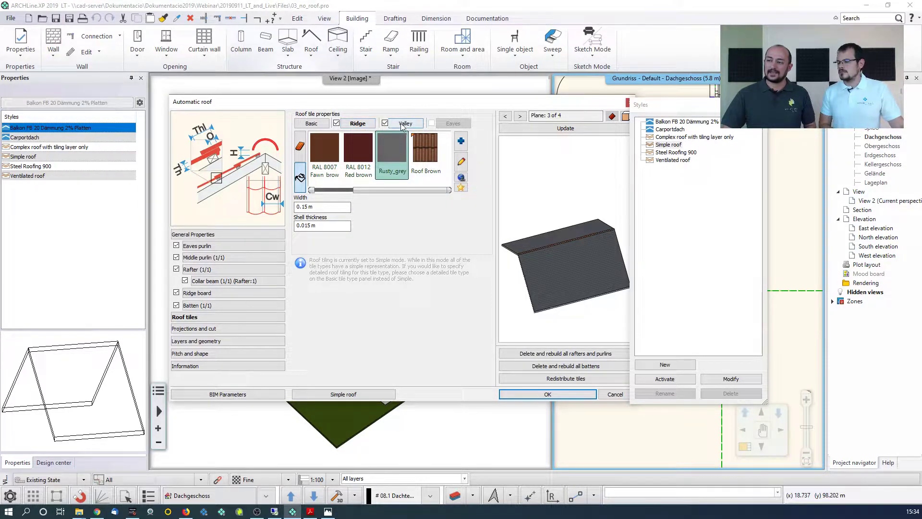
left_click(543, 129)
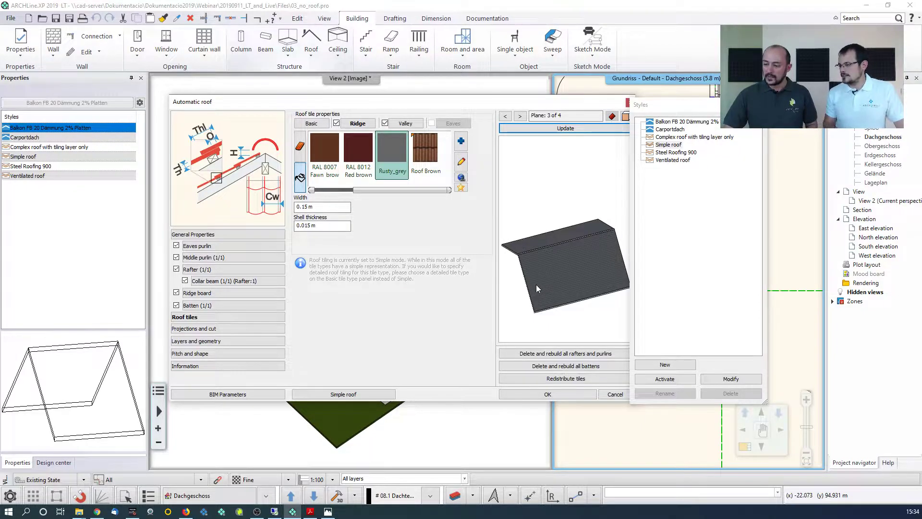
Close the roof styles list, return to the general properties and create the automatic roof
left_click_drag(681, 105, 695, 100)
left_click(689, 140)
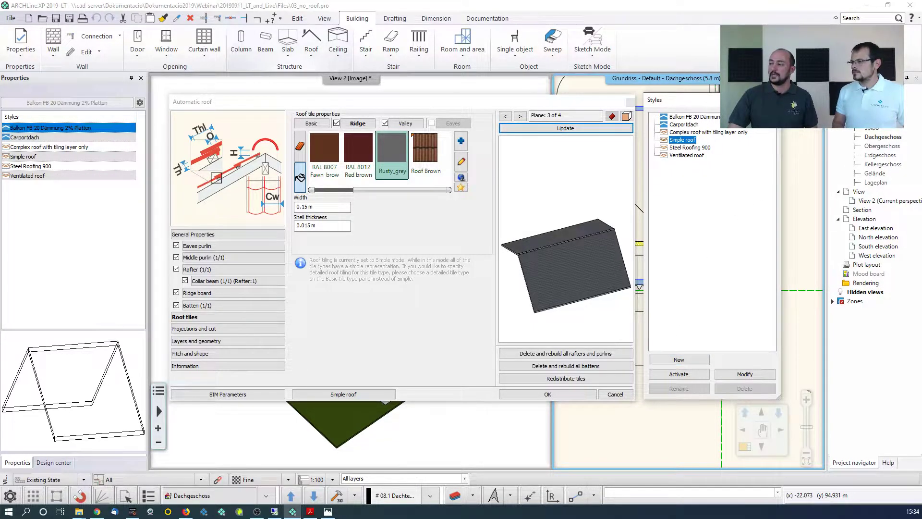
left_click(776, 100)
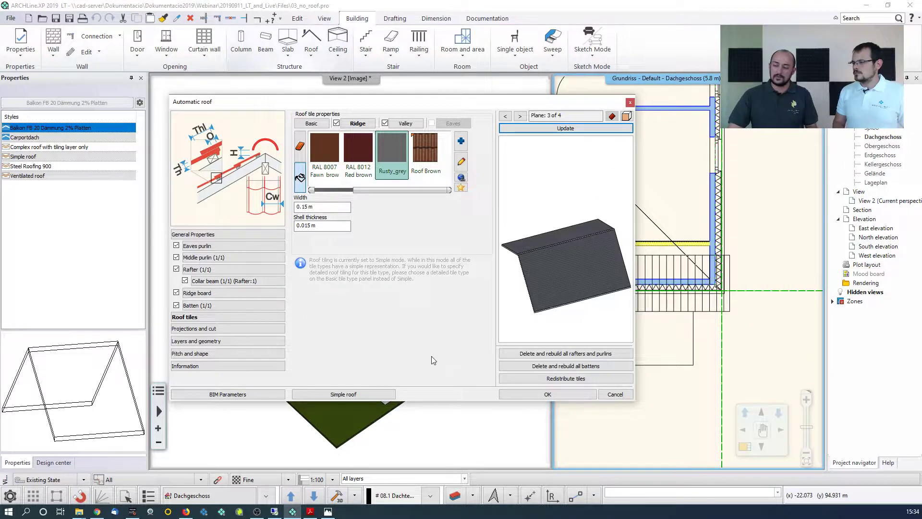
left_click(218, 234)
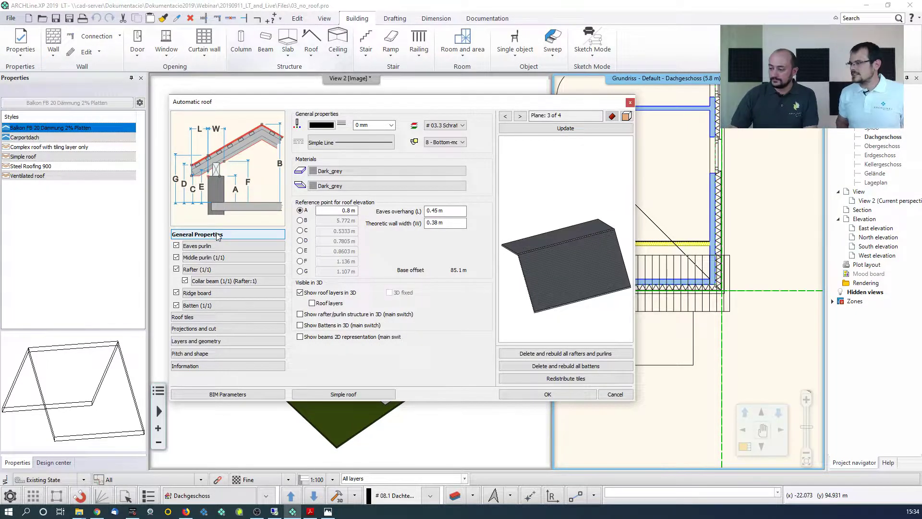
left_click(547, 395)
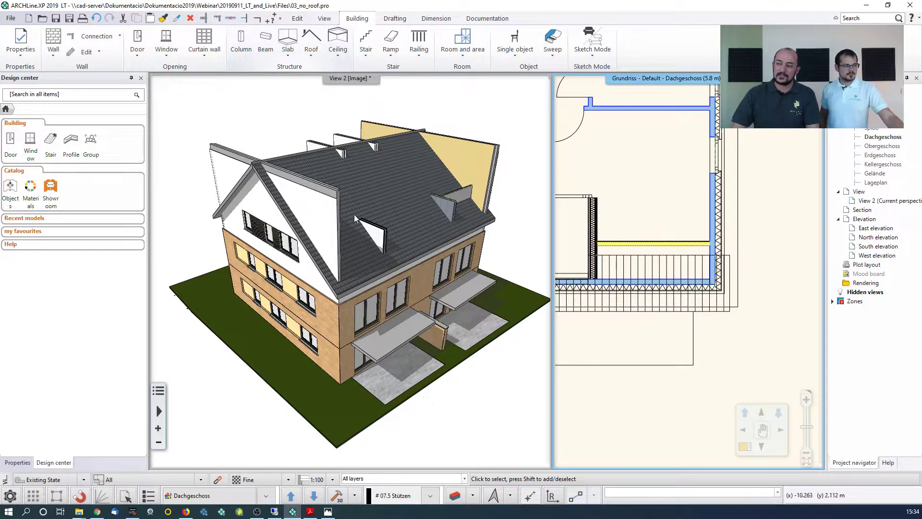
Edit the new roof's properties so that it cuts the walls on all floors
left_click(318, 208)
left_click(313, 167)
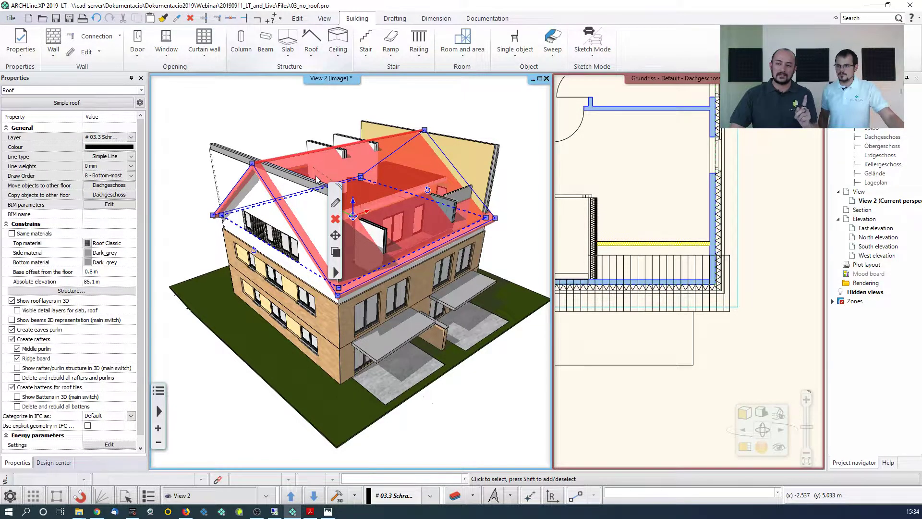
left_click(336, 205)
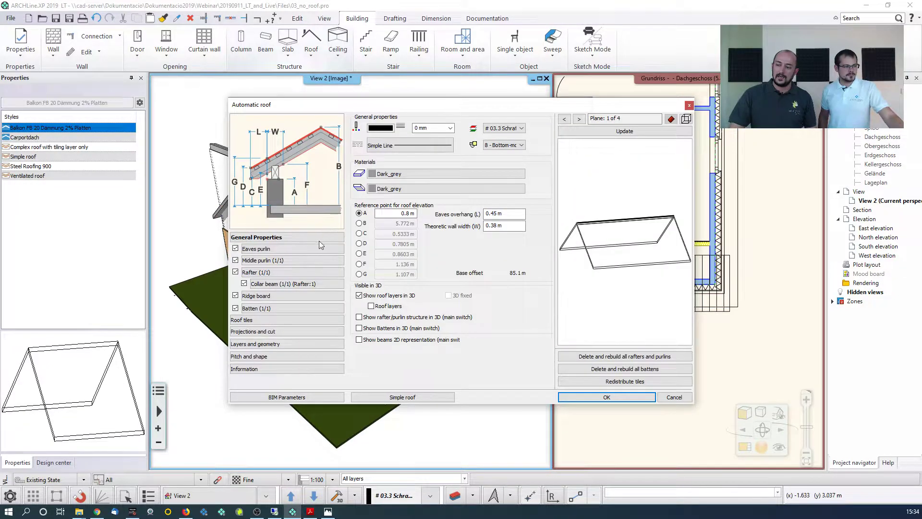
left_click(258, 333)
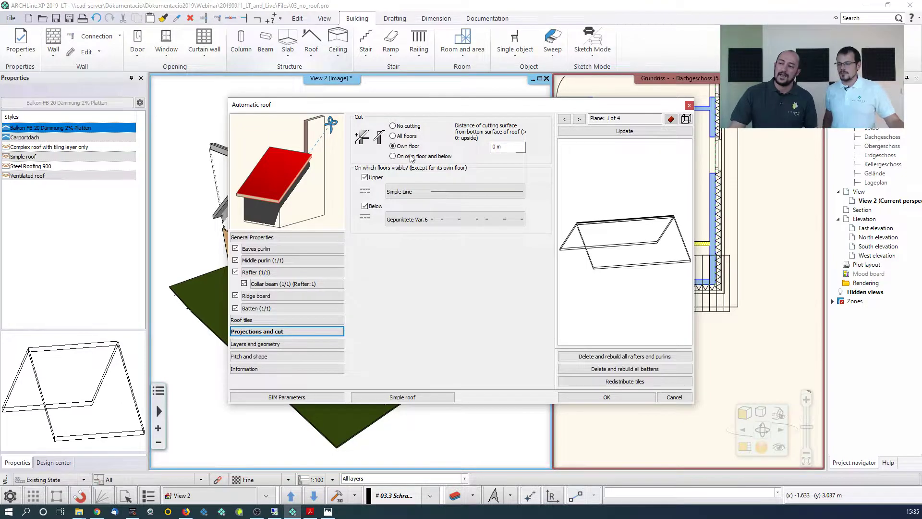
left_click(394, 136)
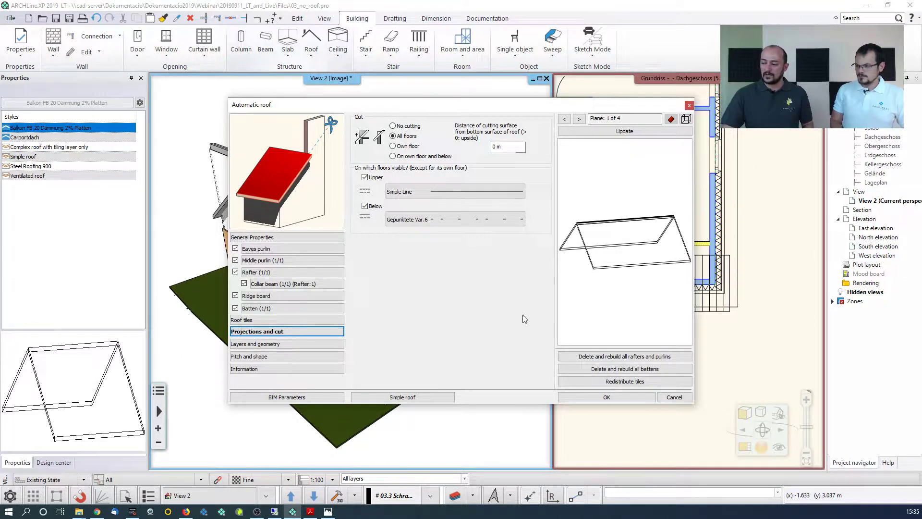
left_click(592, 397)
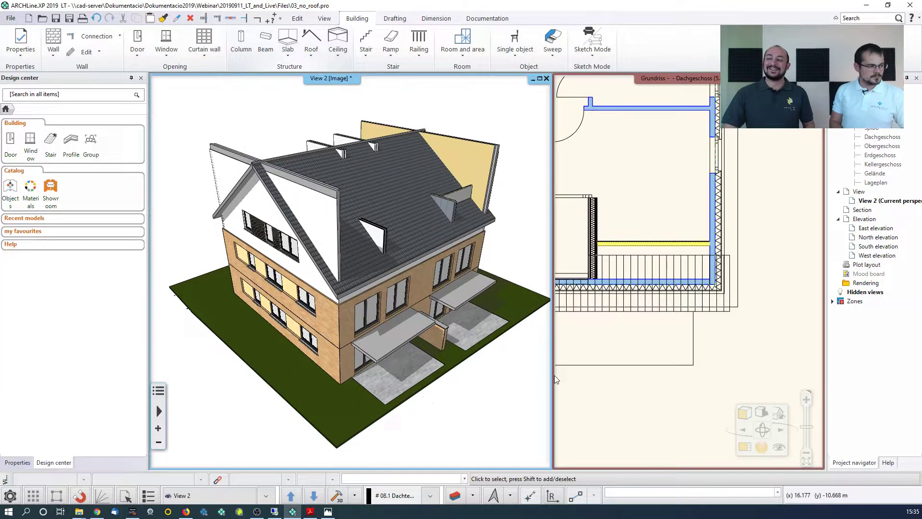
Rebuild the 3D model from the Dachgeschoss plan to apply the roof cut to the walls
left_click(751, 283)
scroll(751, 283, "down", 5)
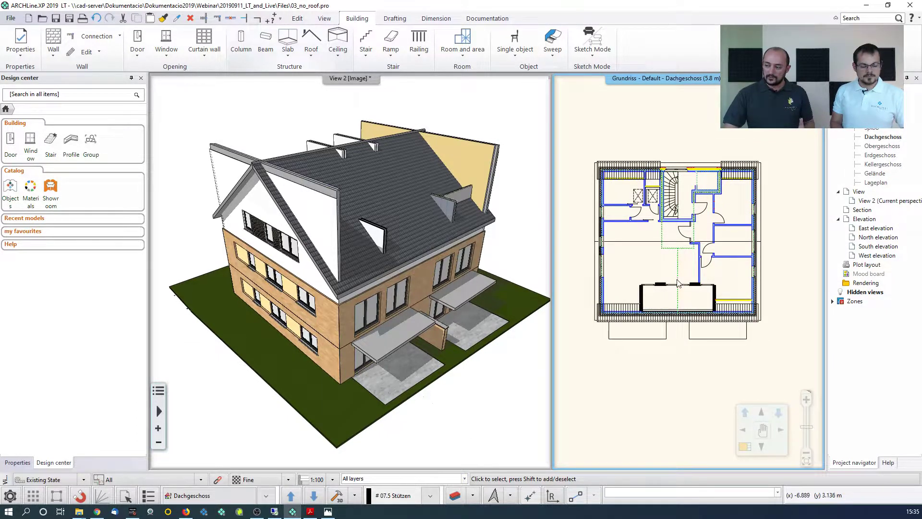
left_click(338, 497)
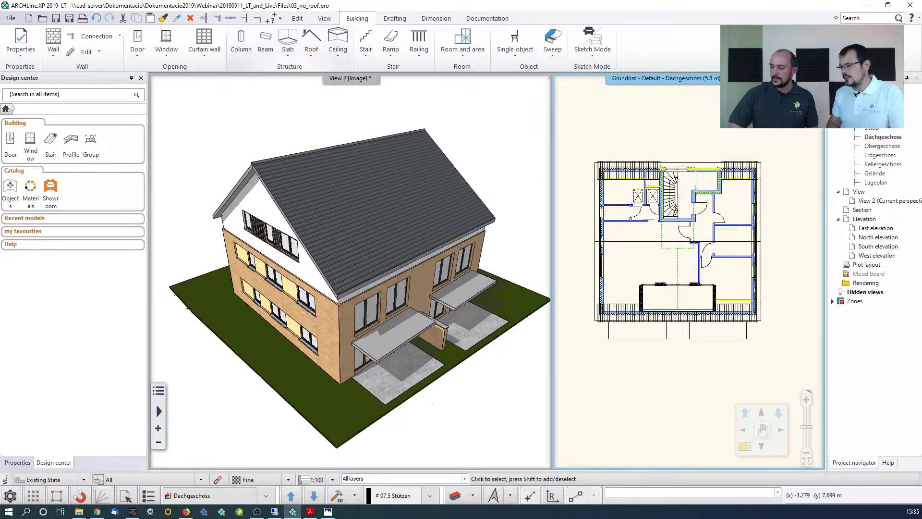
Start creating a hole in the roof, placing its first node at the inner corner of the recessed balcony's side wall
mouse_move(680, 239)
middle_mouse_down()
mouse_move(676, 257)
mouse_move(686, 247)
middle_mouse_up()
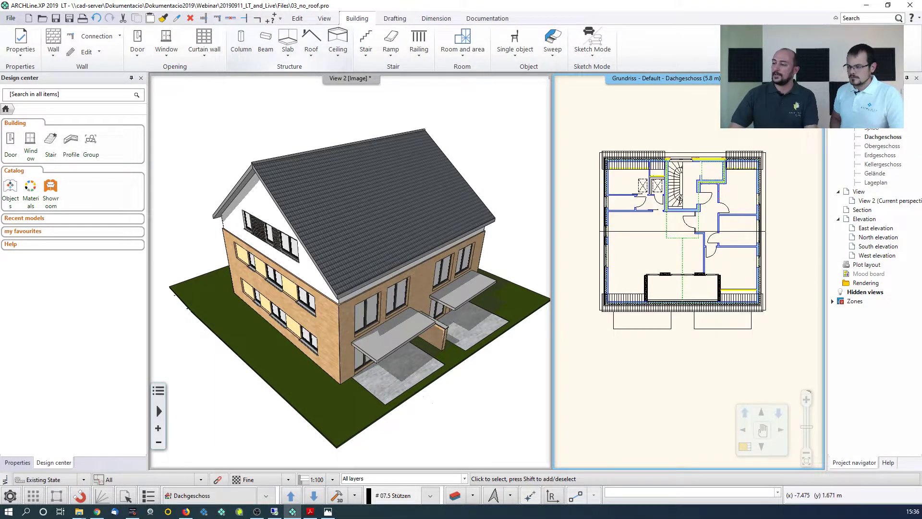
scroll(646, 249, "up", 2)
left_click(639, 229)
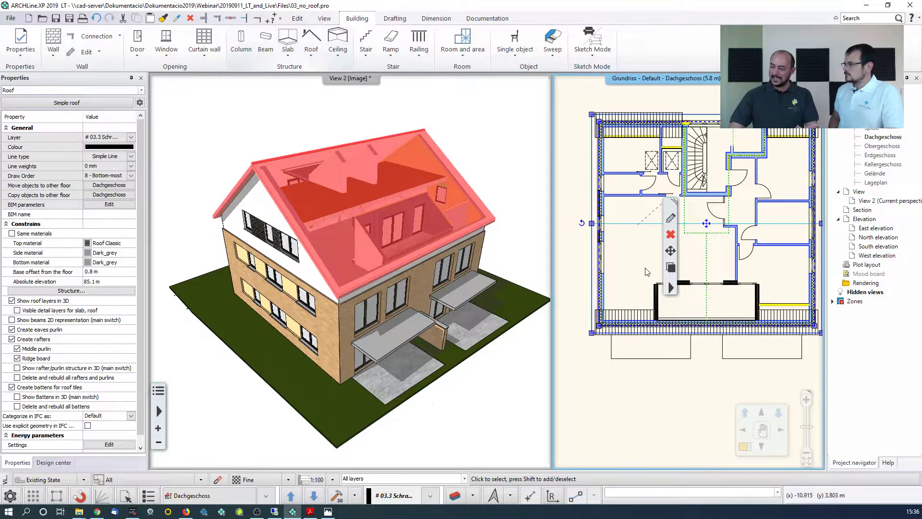
left_click(671, 288)
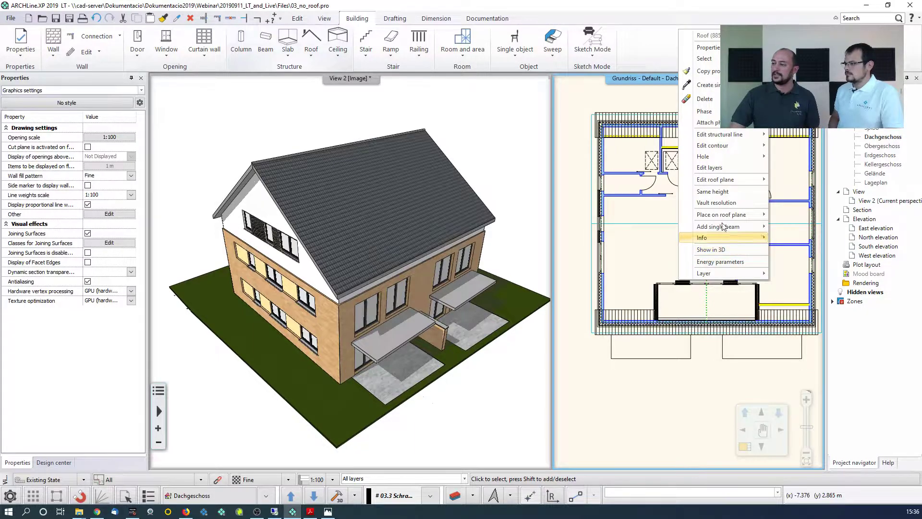
mouse_move(722, 160)
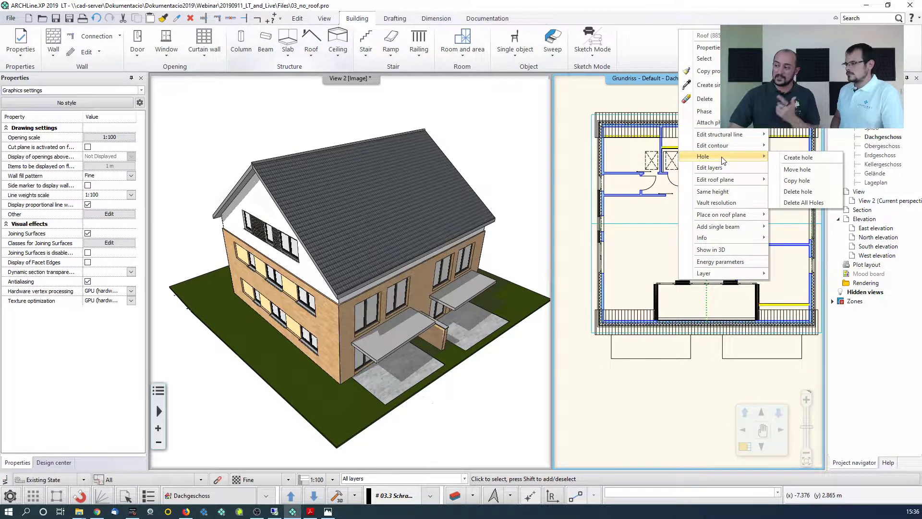
left_click(797, 157)
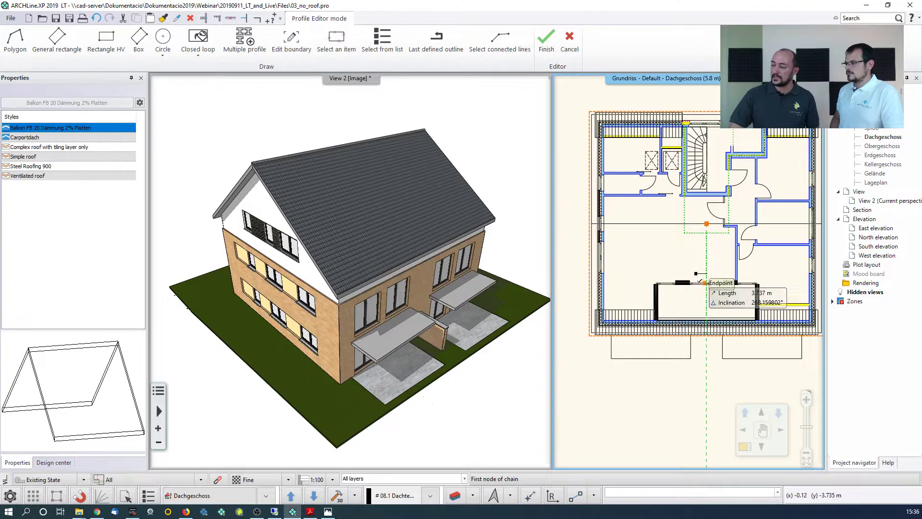
scroll(635, 276, "up", 5)
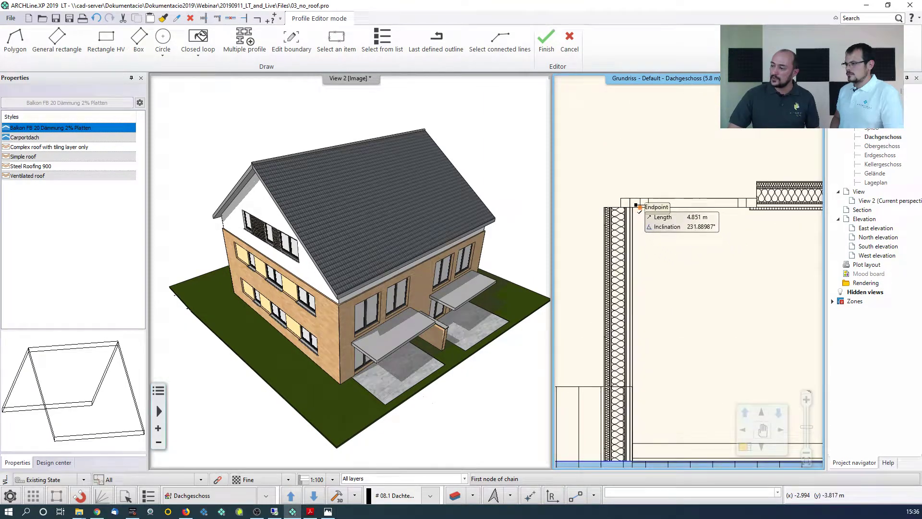
left_click(632, 207)
Continue the roof hole outline with nodes at the balcony's opposite inner wall corner and at that side wall's eaves end
middle_click_drag(709, 239, 570, 267)
scroll(680, 276, "down", 2)
middle_click_drag(819, 277, 646, 290)
middle_click_drag(728, 282, 669, 284)
scroll(710, 288, "up", 2)
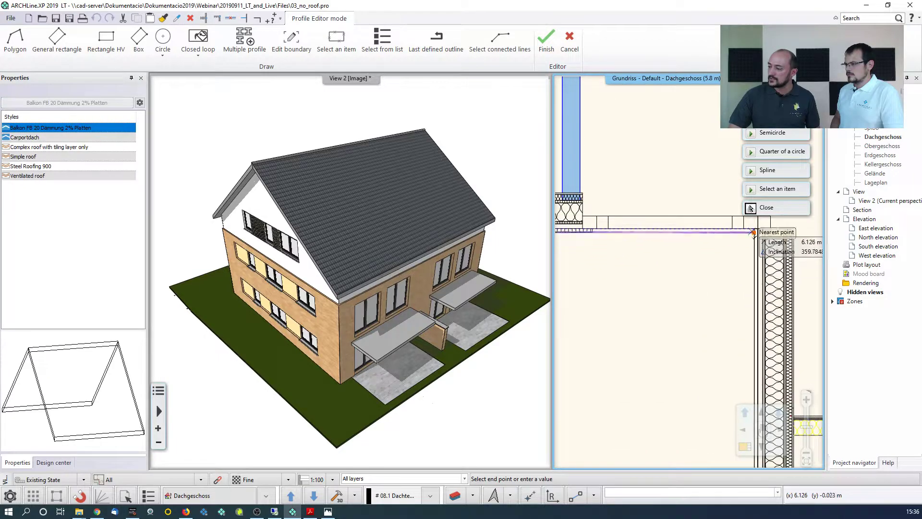
left_click(754, 228)
middle_click_drag(750, 358, 757, 181)
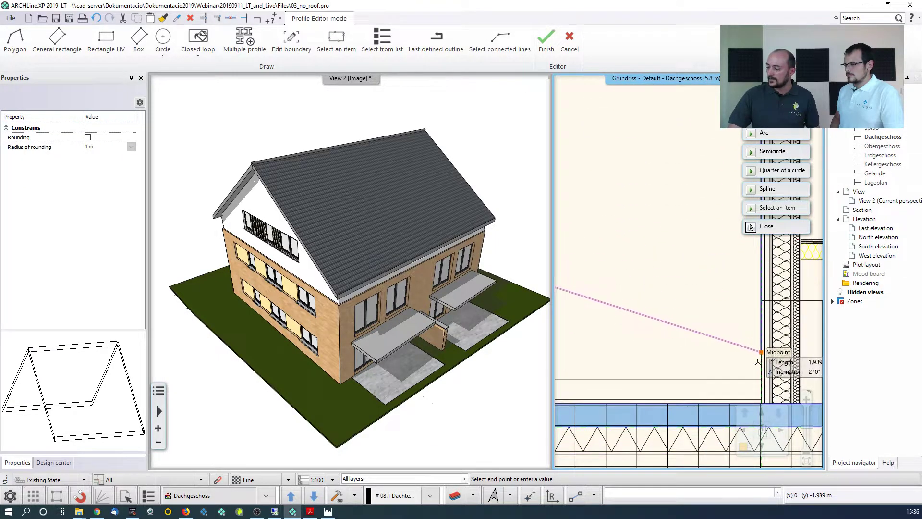
middle_click_drag(757, 369, 755, 308)
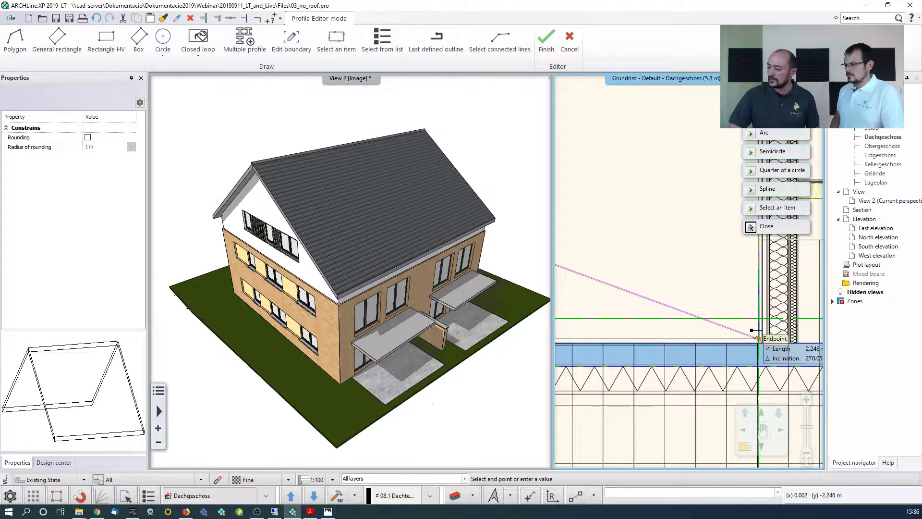
left_click(757, 339)
Place the roof hole's last node at the eaves end of the first side wall, finish the outline and end the command
scroll(720, 307, "down", 3)
middle_click_drag(639, 322, 787, 323)
middle_click_drag(595, 319, 787, 320)
scroll(710, 326, "up", 1)
middle_click_drag(658, 329, 727, 324)
scroll(727, 323, "up", 1)
left_click(655, 308)
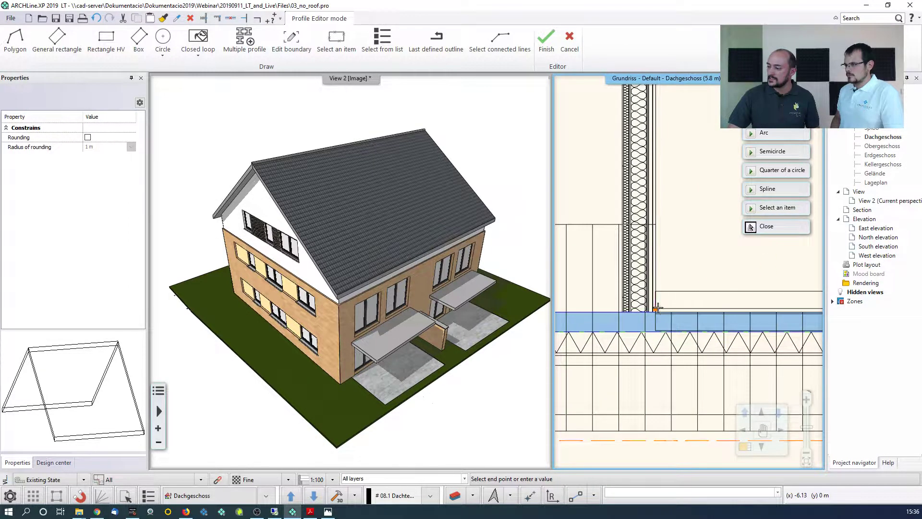
key("Return")
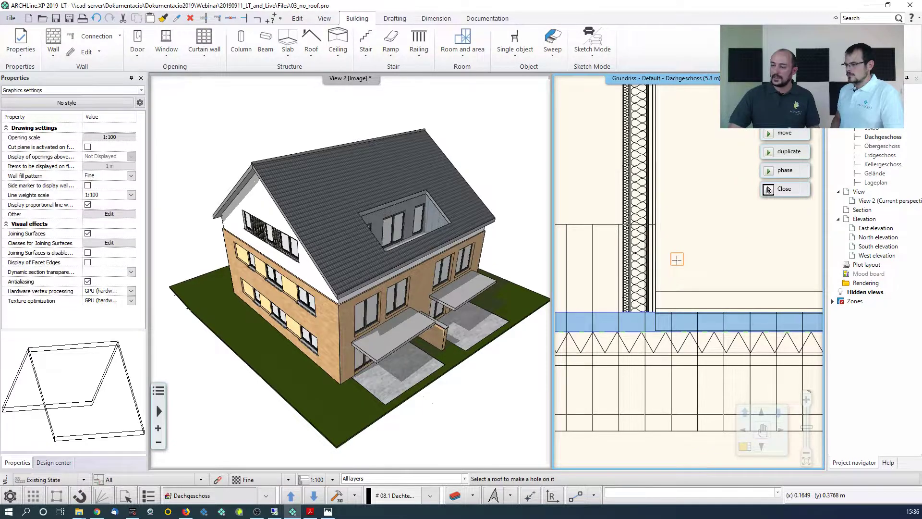
left_click(767, 189)
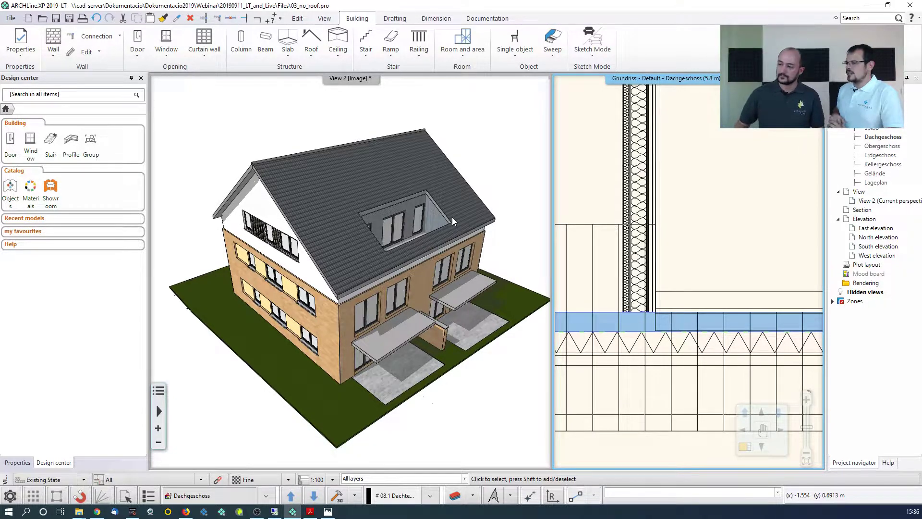
Insert a node on the roof's stair-side eaves edge where the eaves strip meets the staircase side of the stairwell block
middle_click_drag(395, 215, 490, 208)
scroll(696, 250, "down", 6)
mouse_move(720, 222)
middle_mouse_down()
mouse_move(667, 289)
mouse_move(661, 316)
middle_mouse_up()
scroll(668, 288, "down", 3)
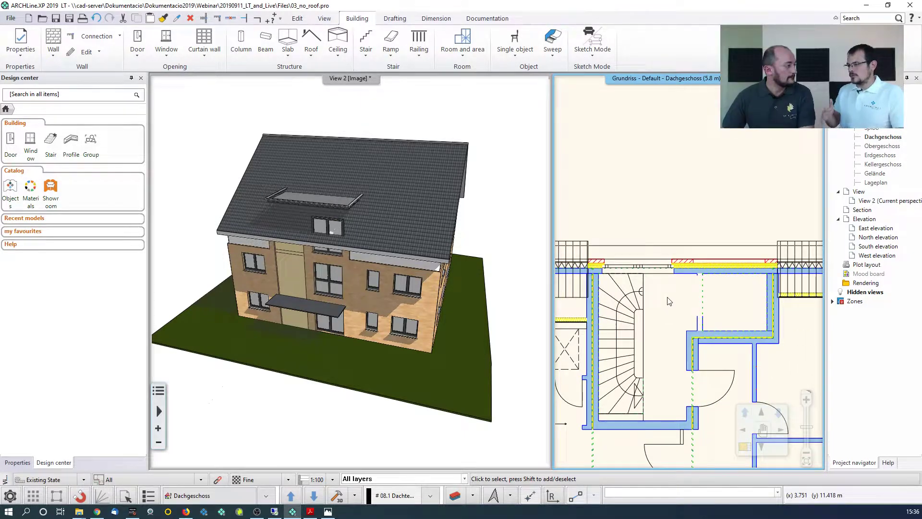
left_click(659, 251)
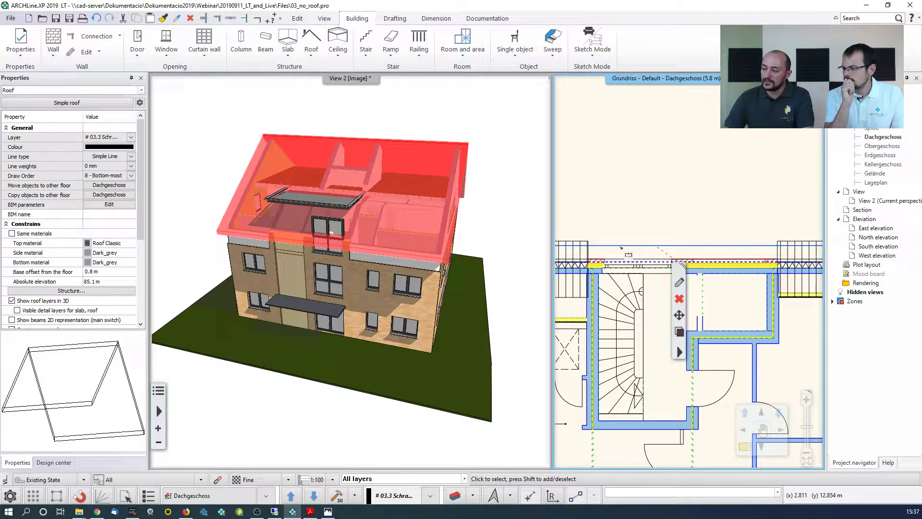
mouse_move(622, 249)
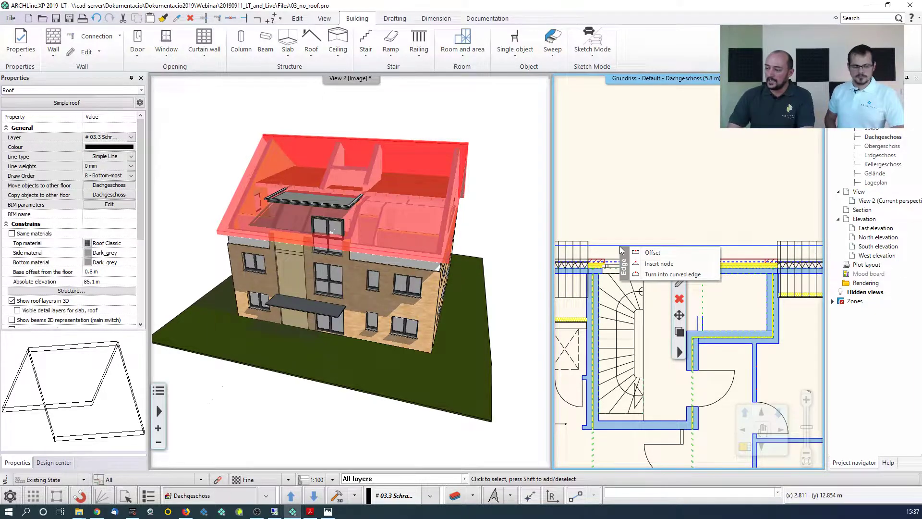
left_click(646, 264)
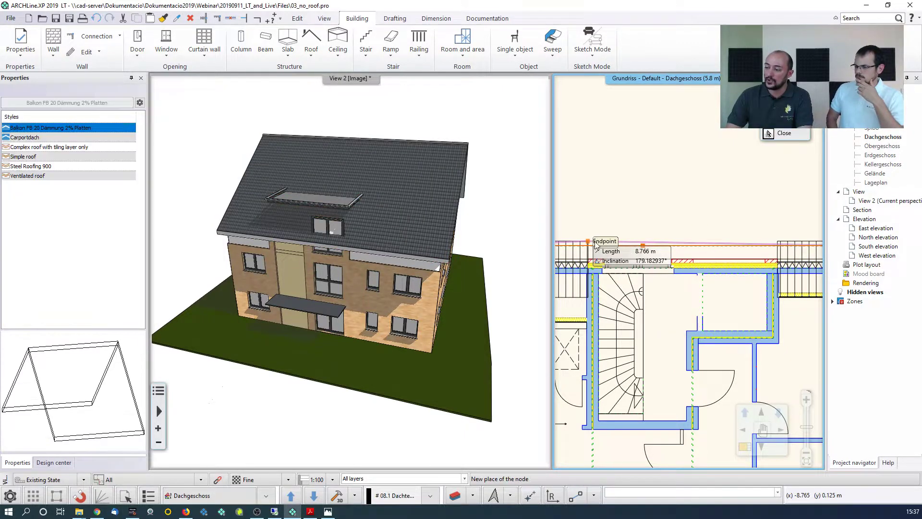
scroll(700, 265, "up", 4)
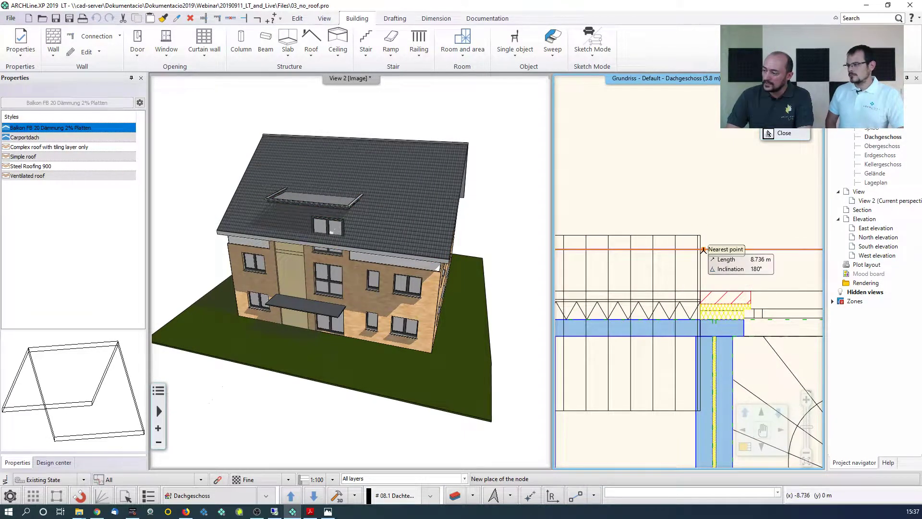
scroll(702, 235, "up", 3)
left_click(706, 283)
Insert a second node on the same roof edge, in line with the outer face of the stairwell block's opposite side wall
scroll(728, 286, "down", 3)
middle_click_drag(748, 256, 687, 256)
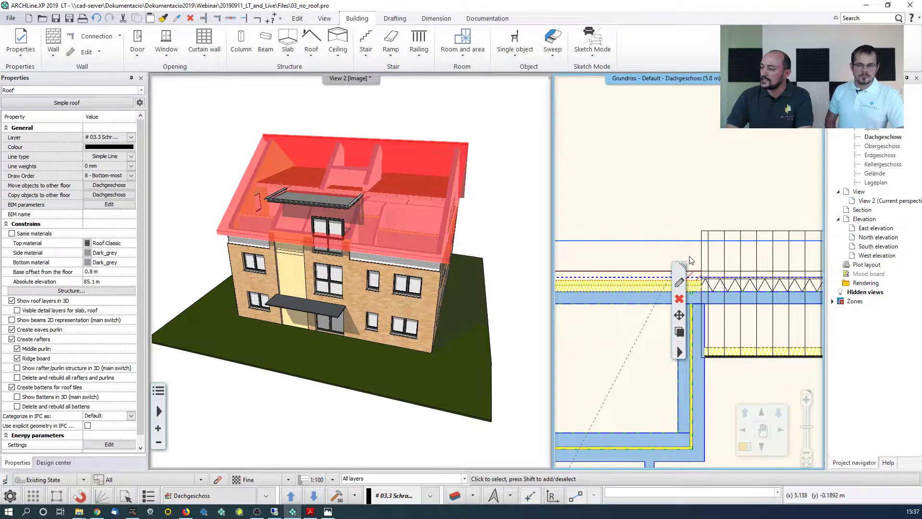
left_click(689, 241)
left_click(707, 260)
scroll(695, 242, "up", 1)
left_click(695, 243)
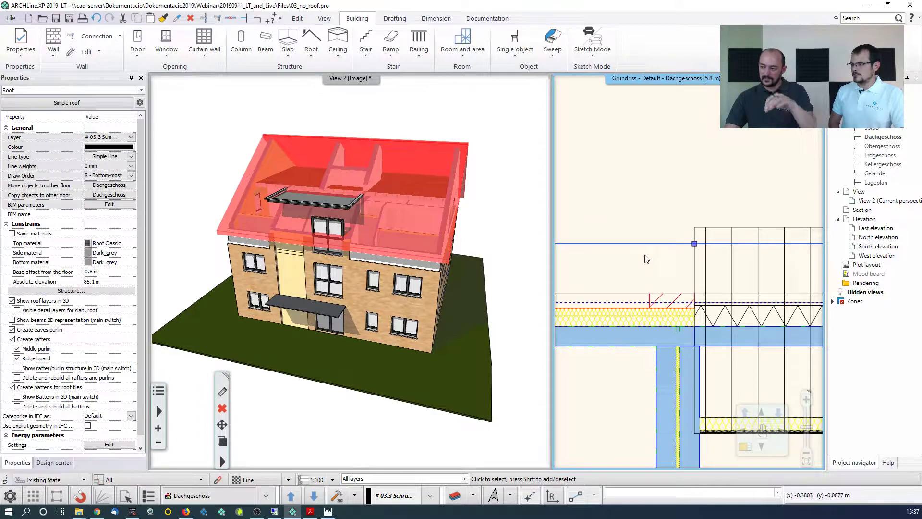
Offset the roof edge between the two inserted nodes 2.735 m inward to the stairwell block's wall corner and deselect the roof
right_click(648, 244)
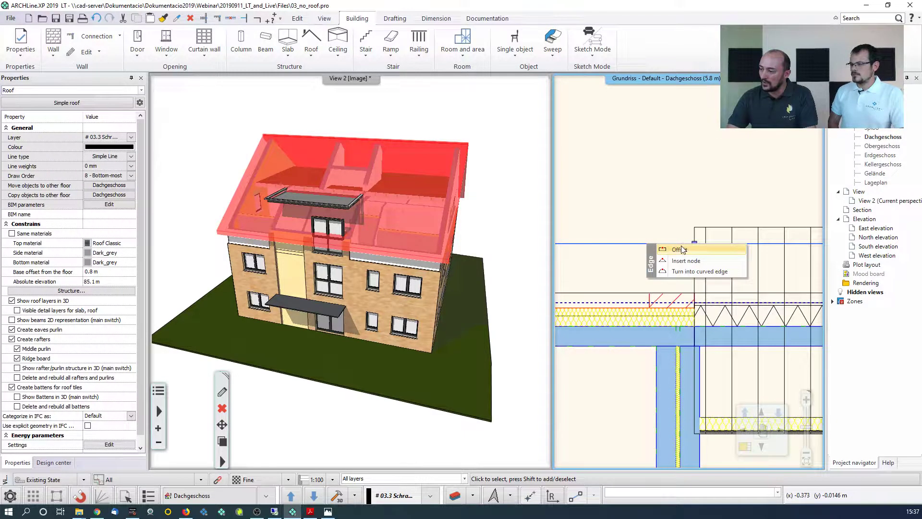
left_click(662, 249)
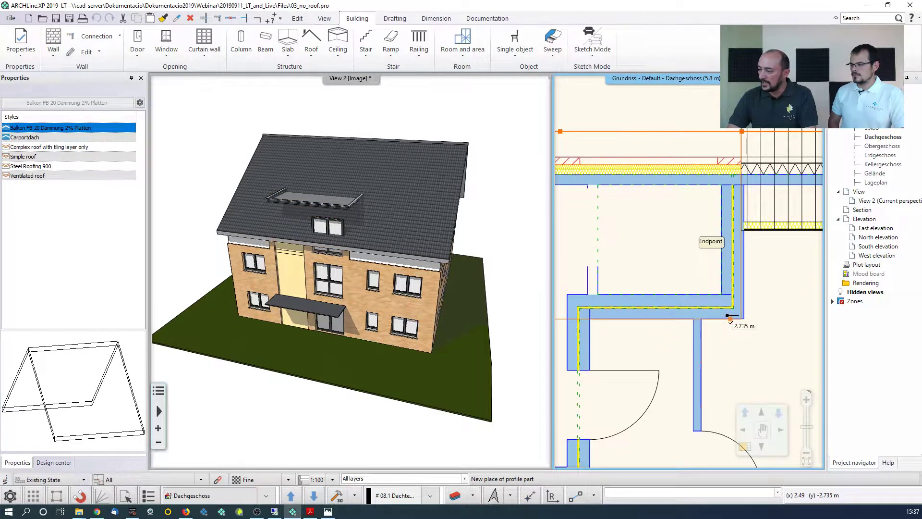
left_click(730, 317)
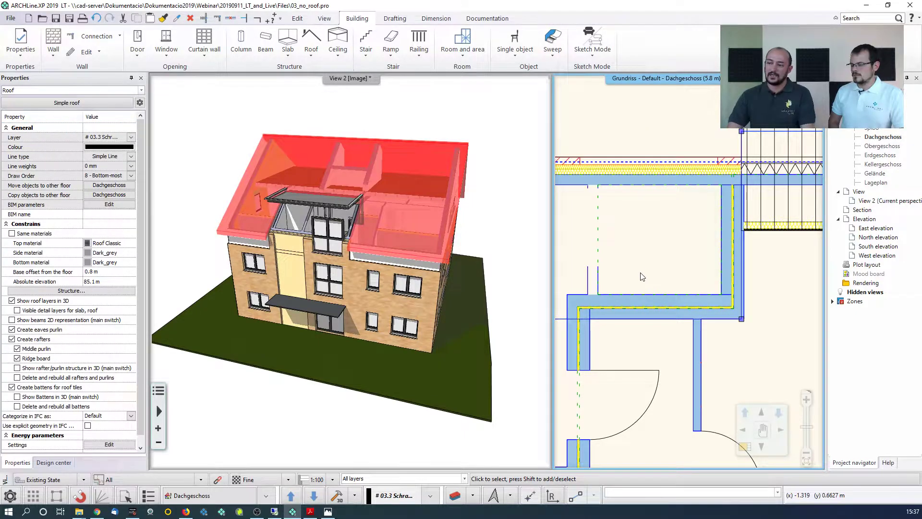
left_click(636, 253)
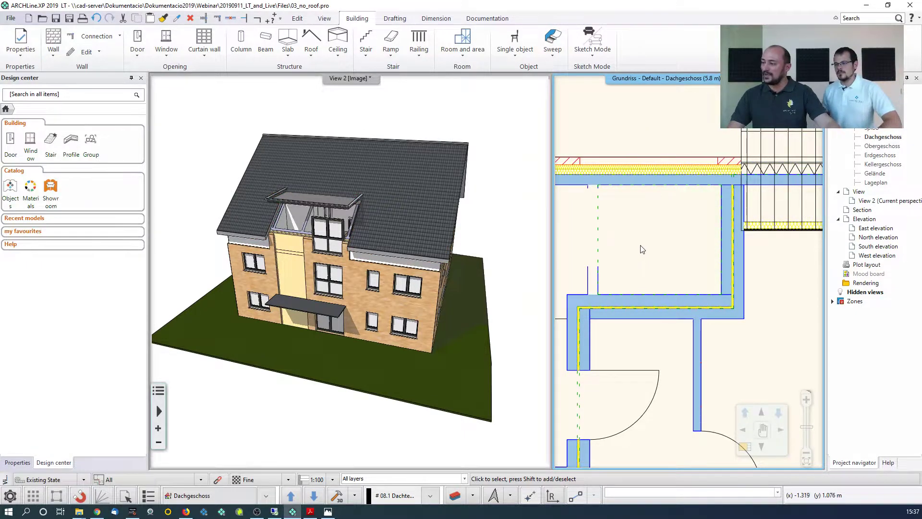
Rebuild the 3D model to update the stairwell block's walls to the modified roof outline
scroll(639, 249, "down", 3)
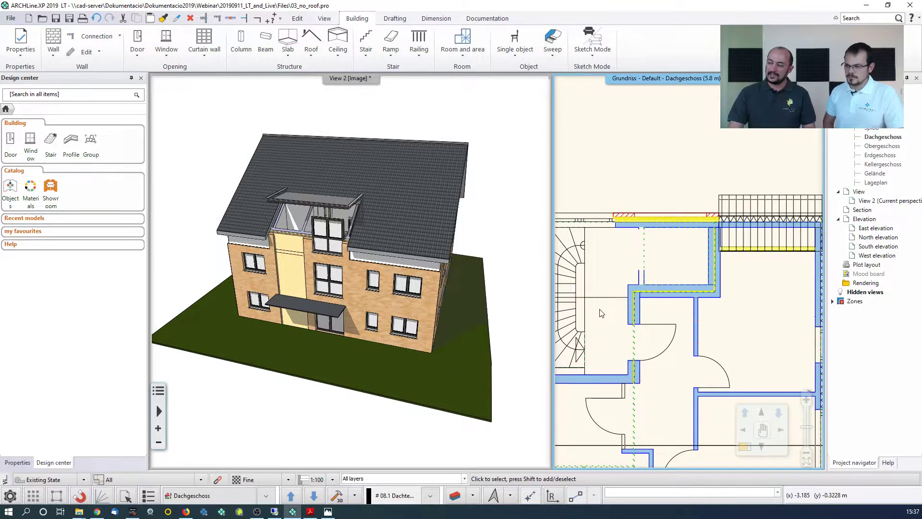
scroll(629, 319, "down", 2)
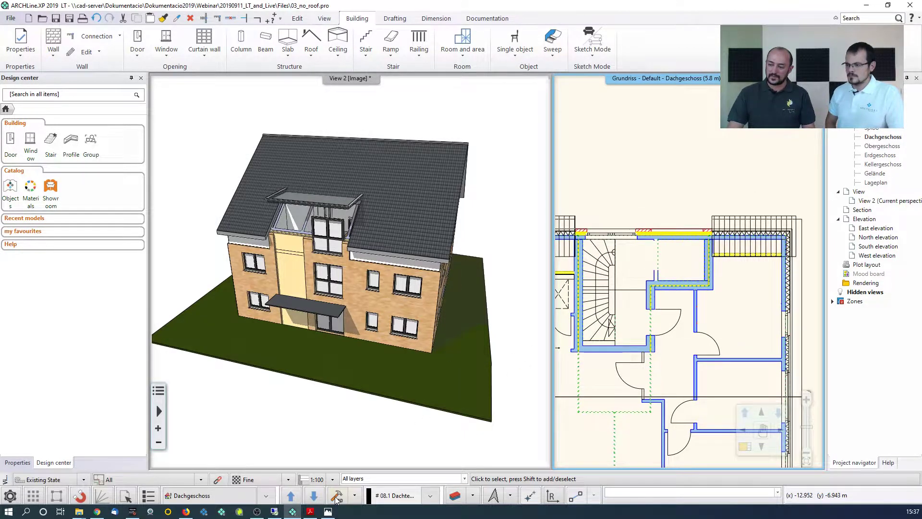
left_click(322, 385)
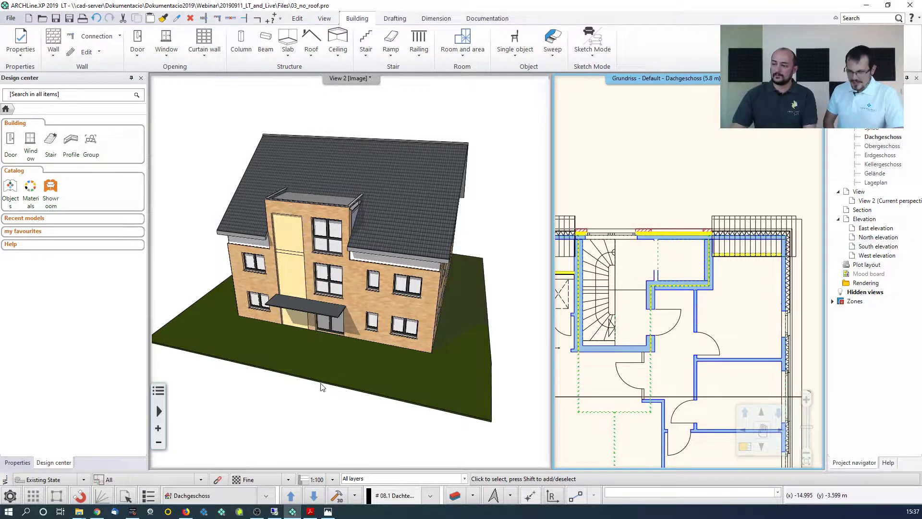
Start placing a roof window and select the stair-side roof plane beside the stairwell as its host
middle_click_drag(601, 316, 703, 317)
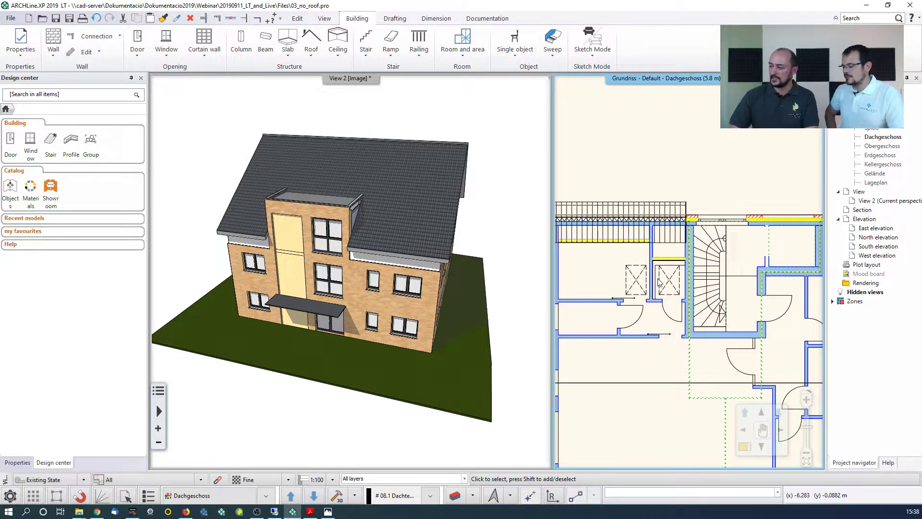
scroll(657, 278, "up", 3)
scroll(661, 278, "up", 2)
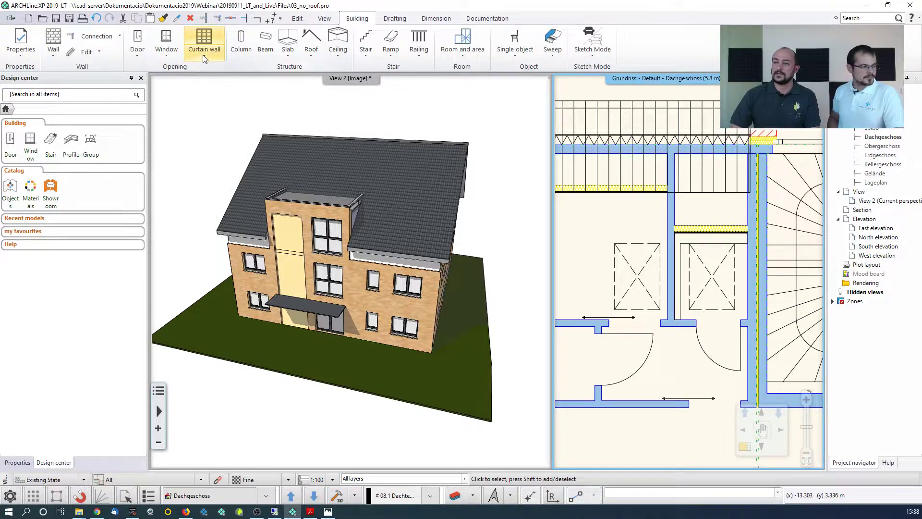
left_click(170, 55)
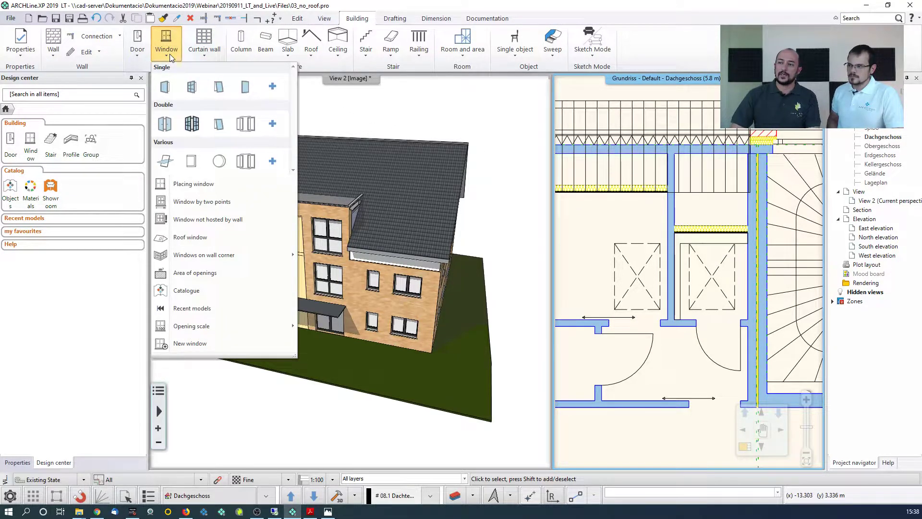
left_click(185, 239)
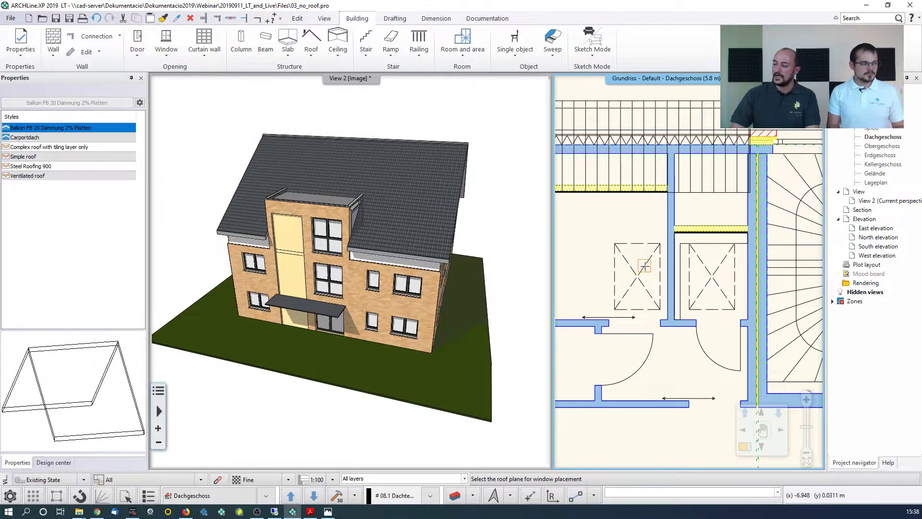
scroll(648, 264, "down", 2)
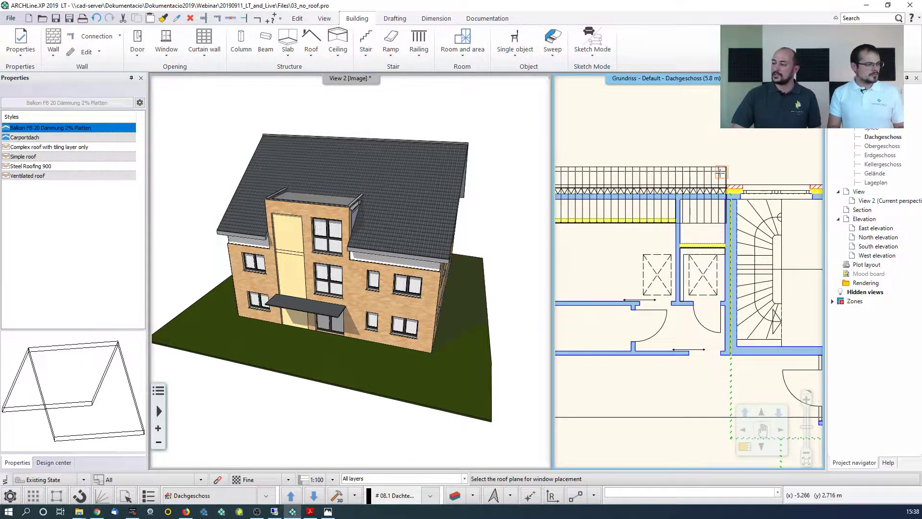
left_click(702, 171)
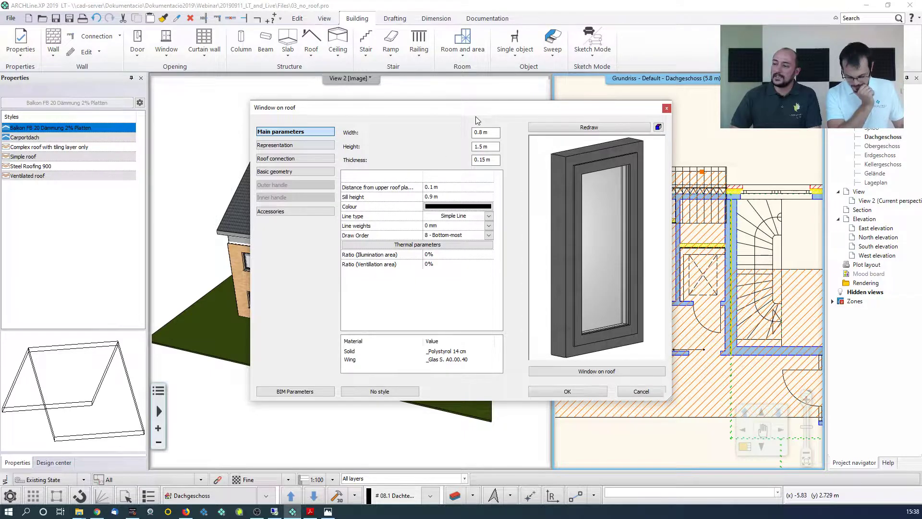
Set the roof window's width to 0.78 m and height to 1.4 m and accept the settings
left_click_drag(481, 132, 515, 133)
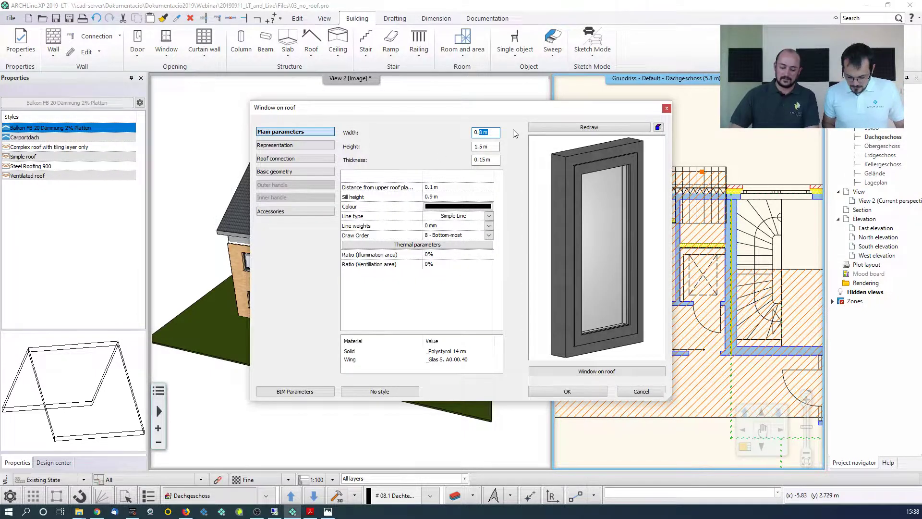
type("78")
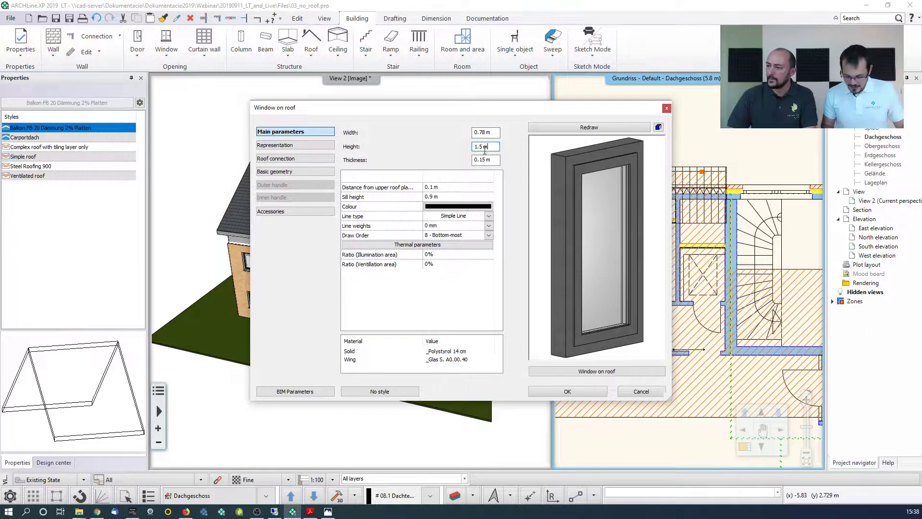
left_click_drag(479, 147, 520, 147)
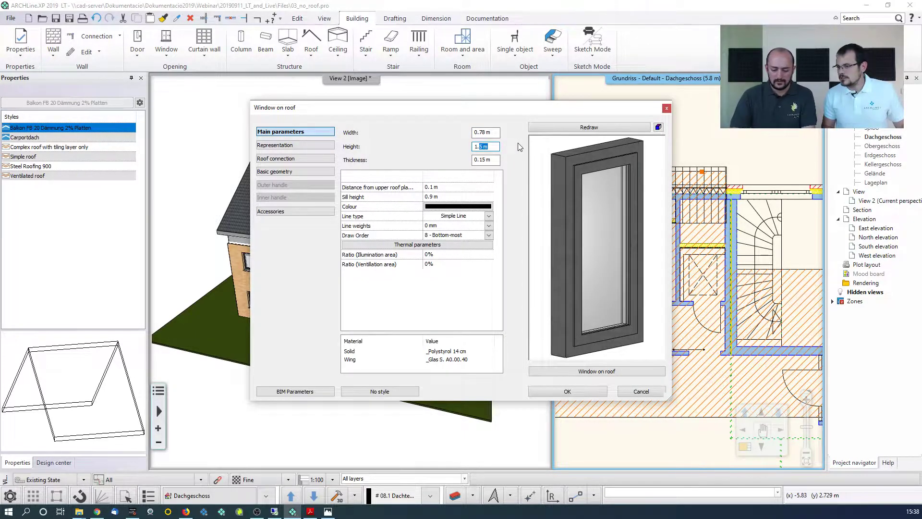
type("4")
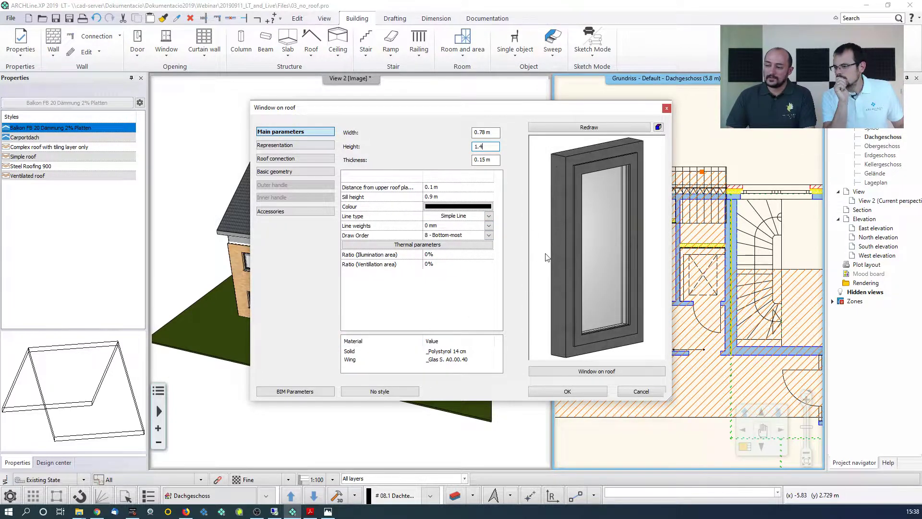
left_click(569, 392)
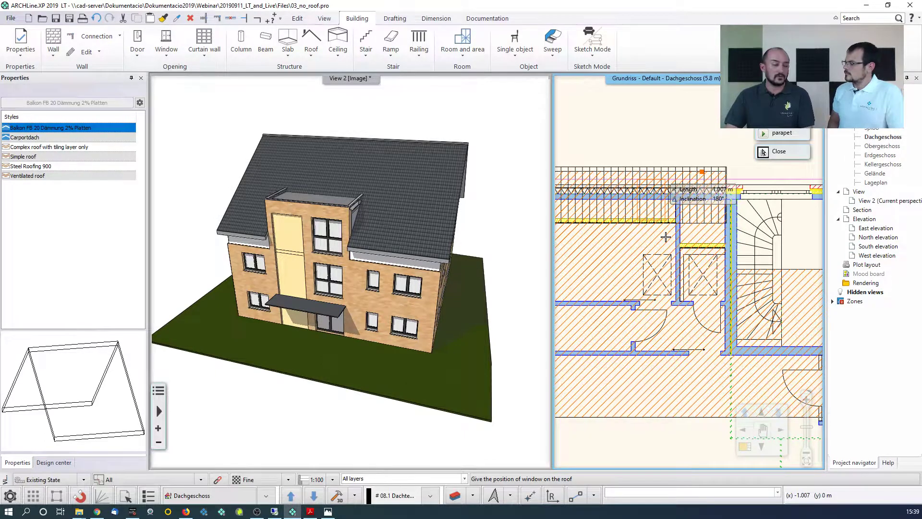
Switch the parapet placement option and place two roof windows over the dashed window outlines beside the stairwell, then end the command
left_click(769, 132)
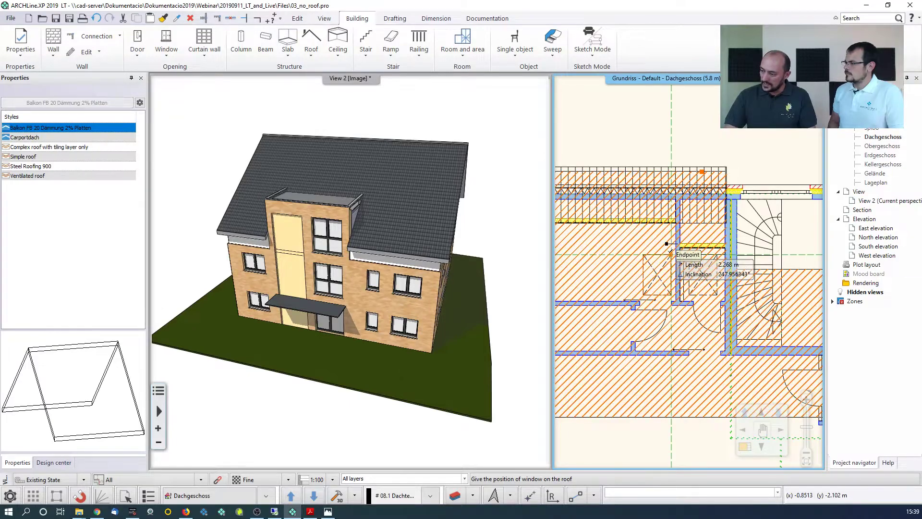
left_click(670, 253)
left_click(716, 253)
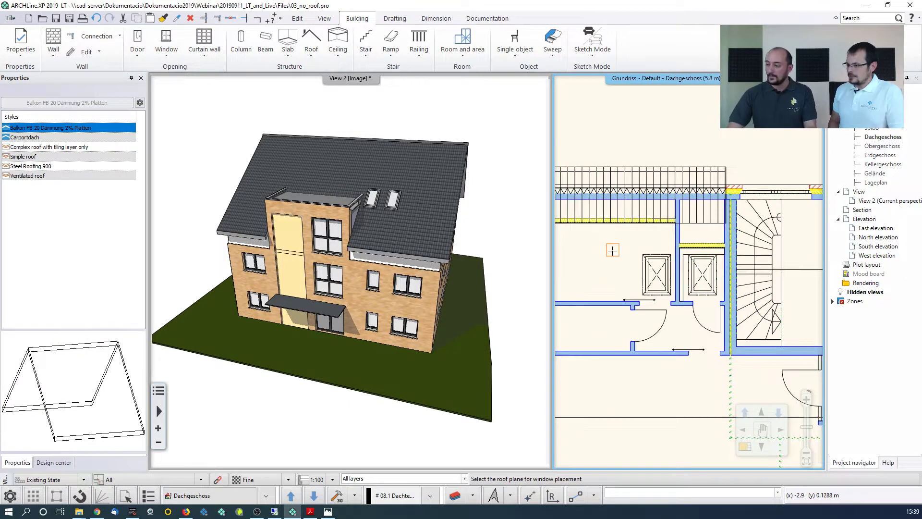
key("Escape")
scroll(611, 255, "down", 2)
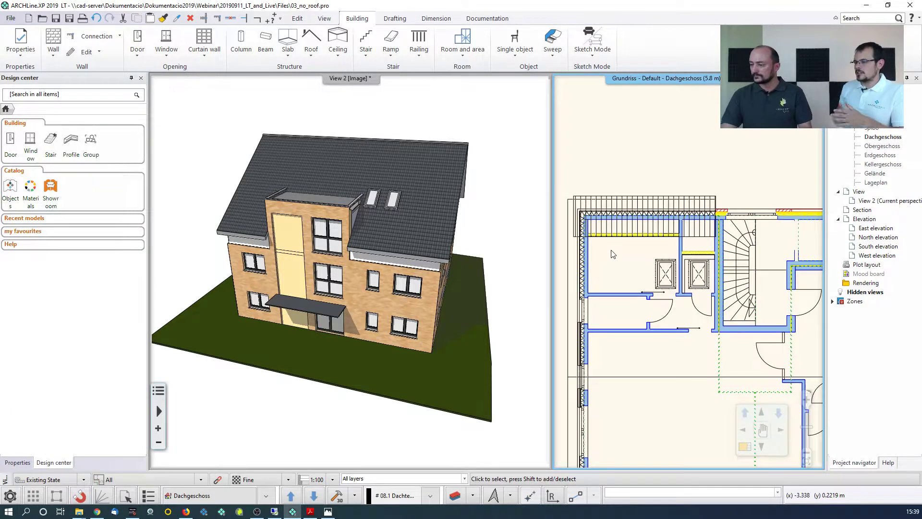
scroll(614, 252, "down", 2)
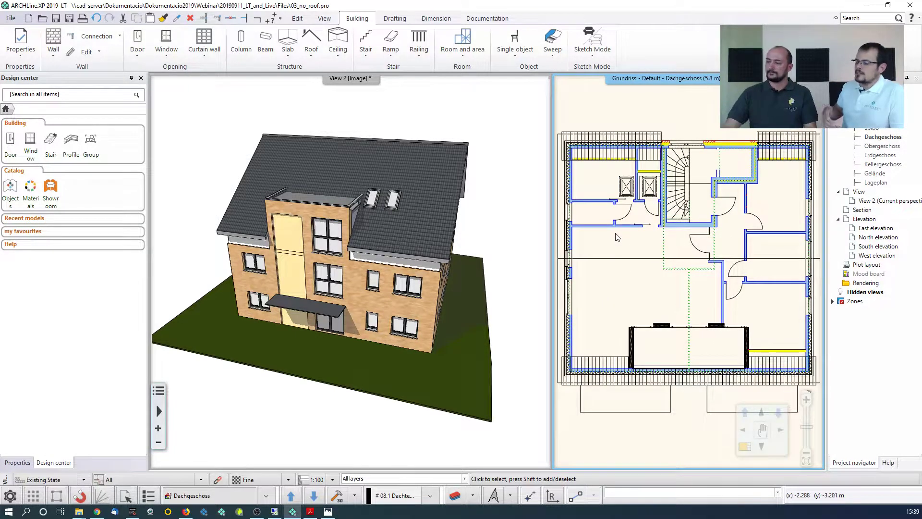
Offset the edge of the balcony opening in the roof plane along the balcony's insulated side wall
left_click(414, 214)
middle_click_drag(426, 208, 222, 206)
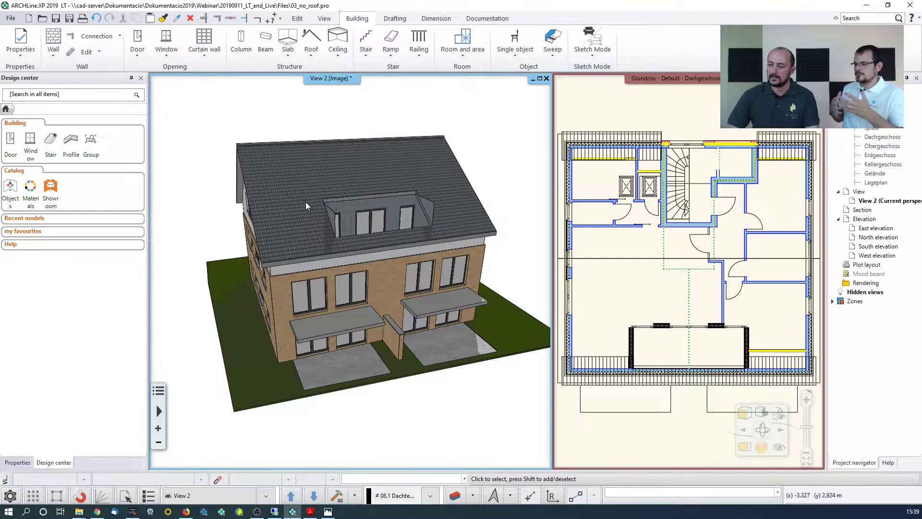
left_click(638, 287)
scroll(649, 327, "up", 2)
scroll(656, 338, "up", 2)
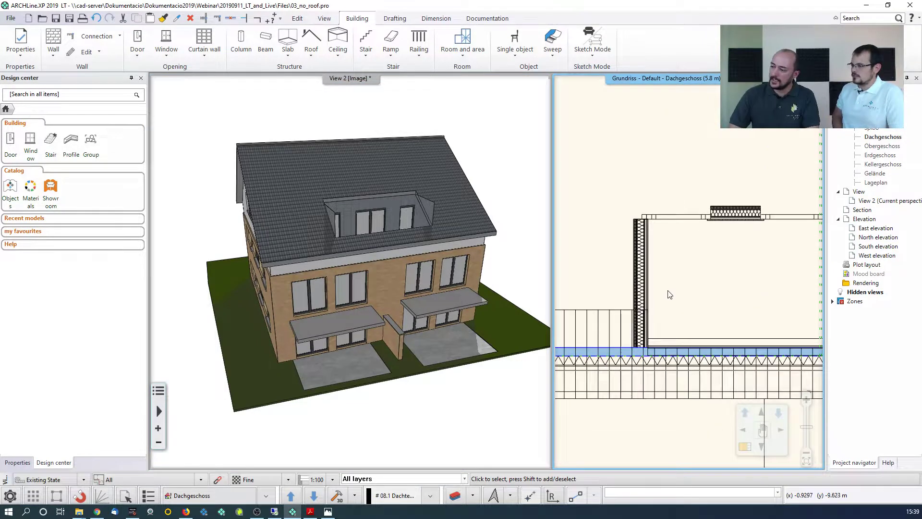
left_click(650, 268)
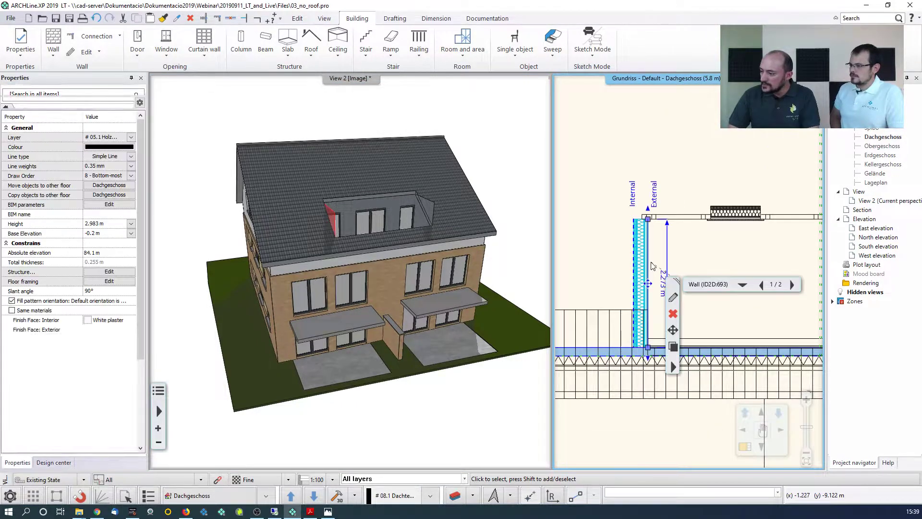
left_click(695, 229)
left_click(699, 247)
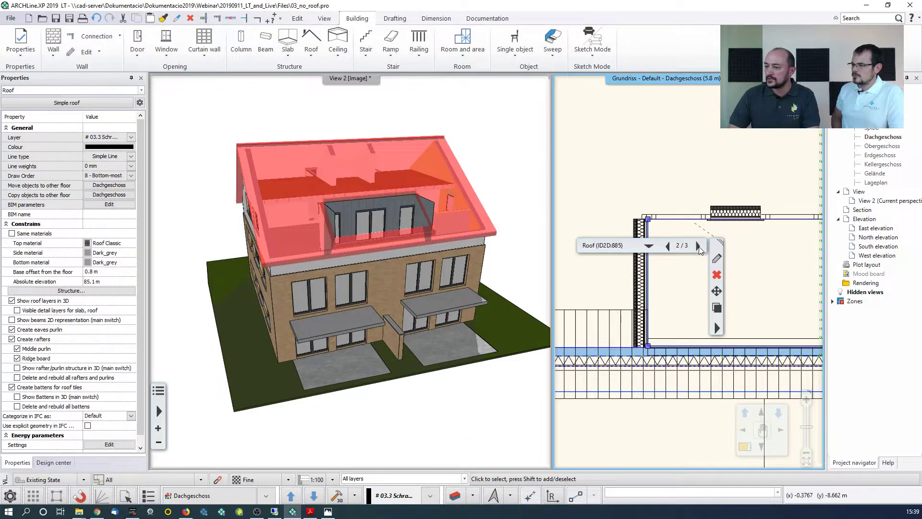
right_click(653, 234)
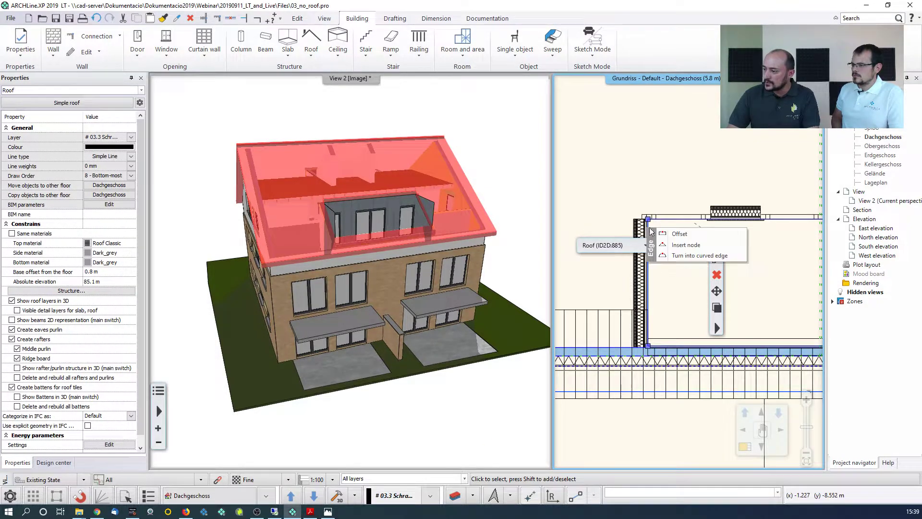
left_click(662, 233)
scroll(662, 322, "up", 2)
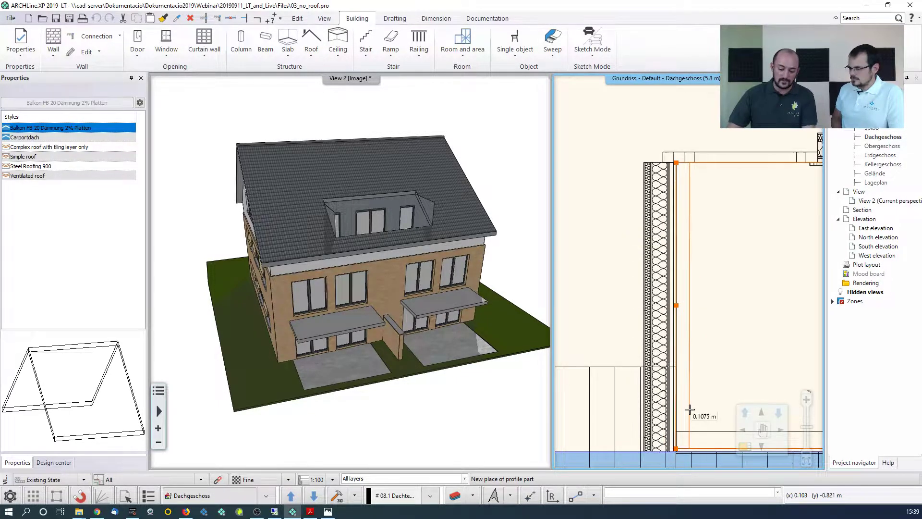
type("0,0")
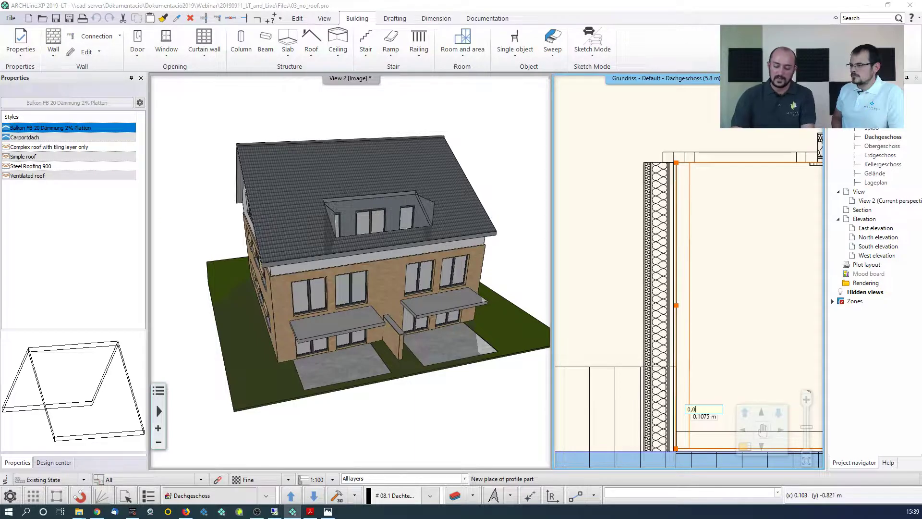
key("Return")
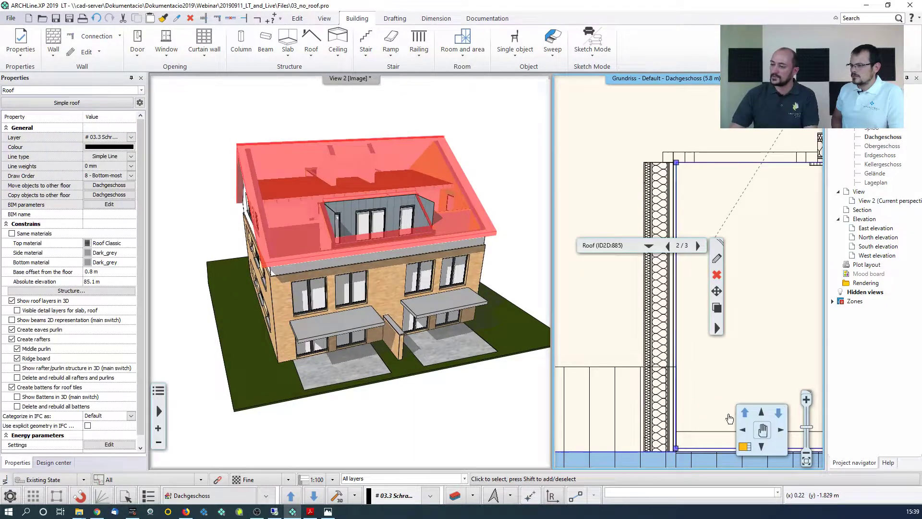
left_click(704, 200)
Start a gutter on the eaves edge of the balcony-side roof plane
scroll(705, 224, "down", 1)
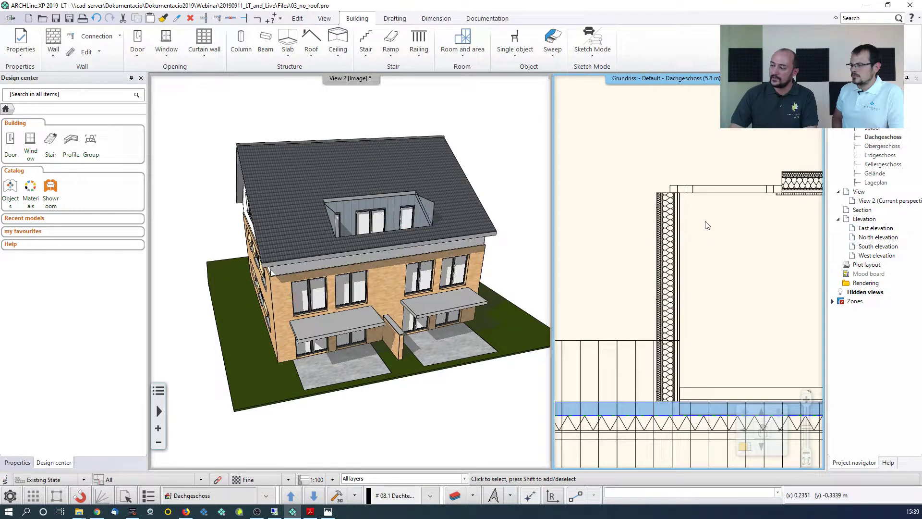
scroll(706, 225, "down", 1)
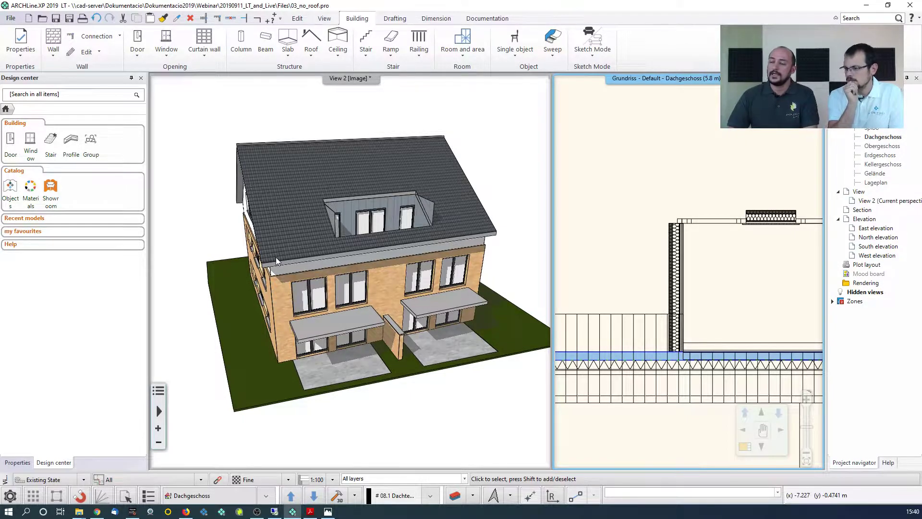
left_click(310, 56)
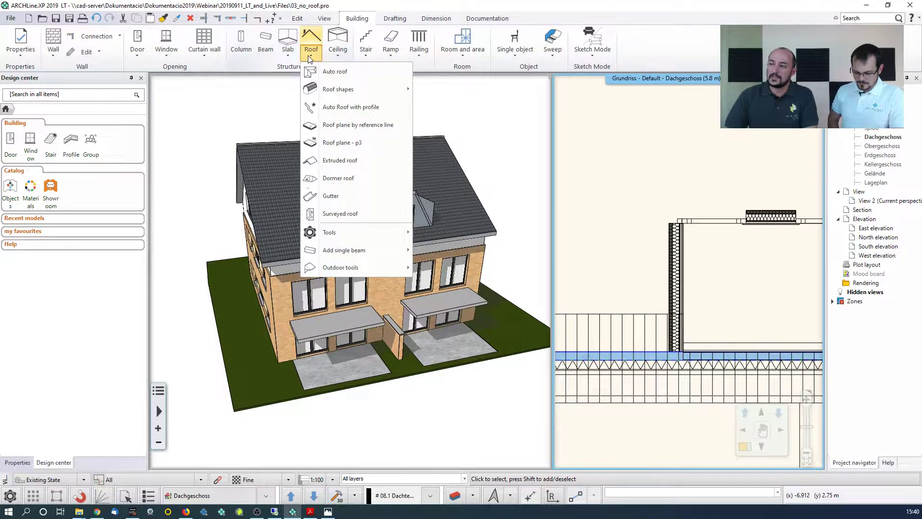
left_click(331, 196)
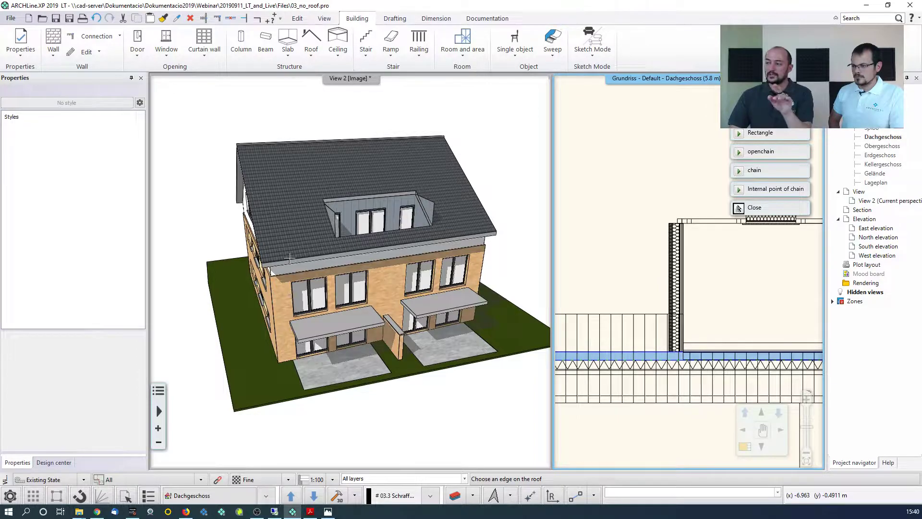
scroll(616, 212, "down", 2)
middle_click_drag(667, 249, 741, 183)
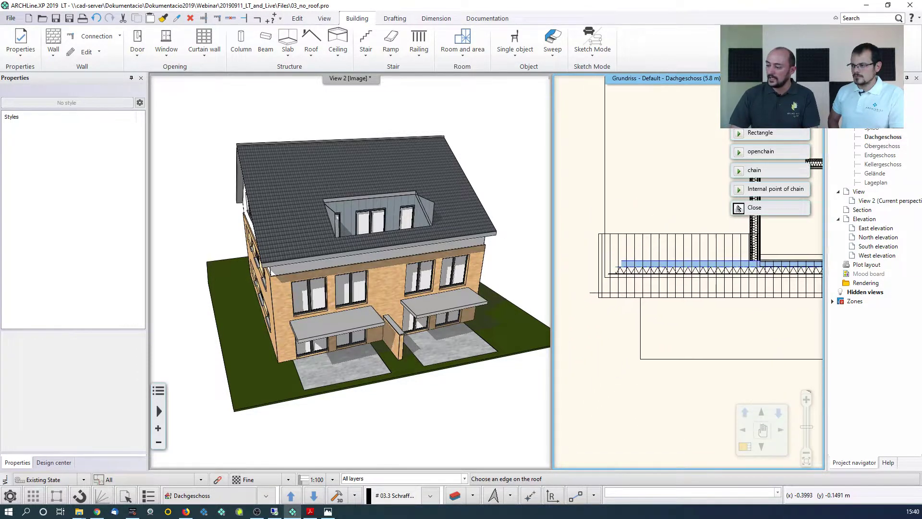
scroll(624, 293, "up", 1)
left_click(620, 311)
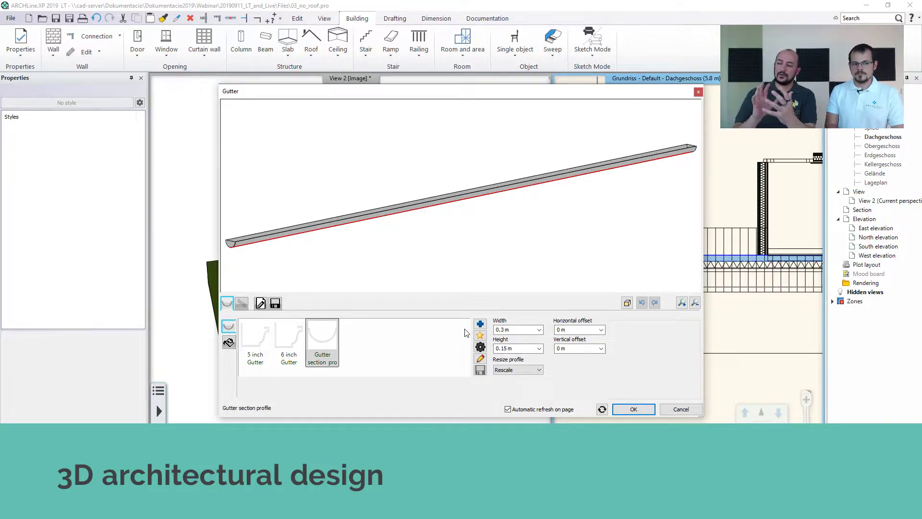
Set the gutter profile's horizontal offset to 0.15 m and open its vertical offset for editing
scroll(286, 267, "down", 1)
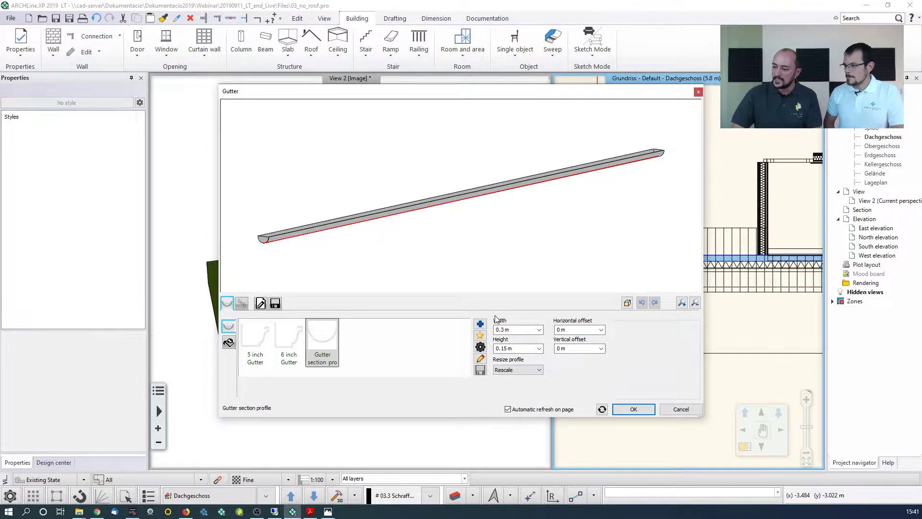
left_click(575, 330)
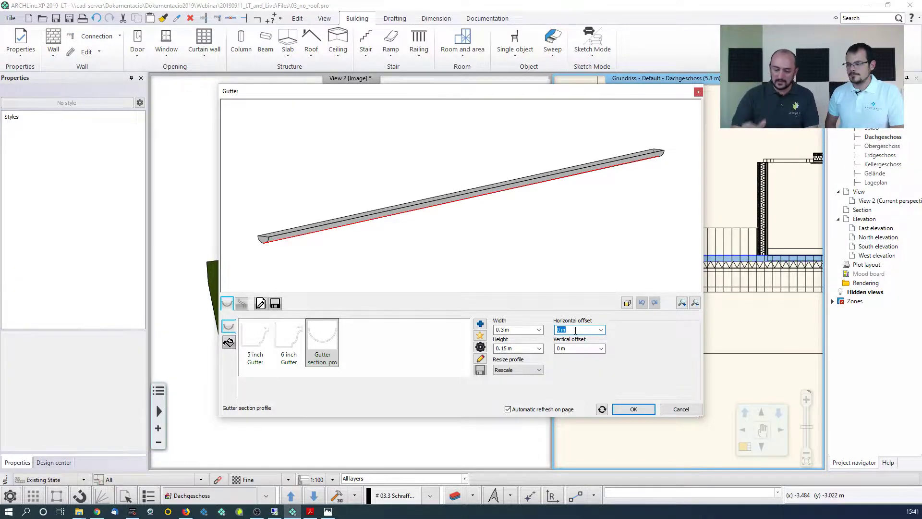
type(",")
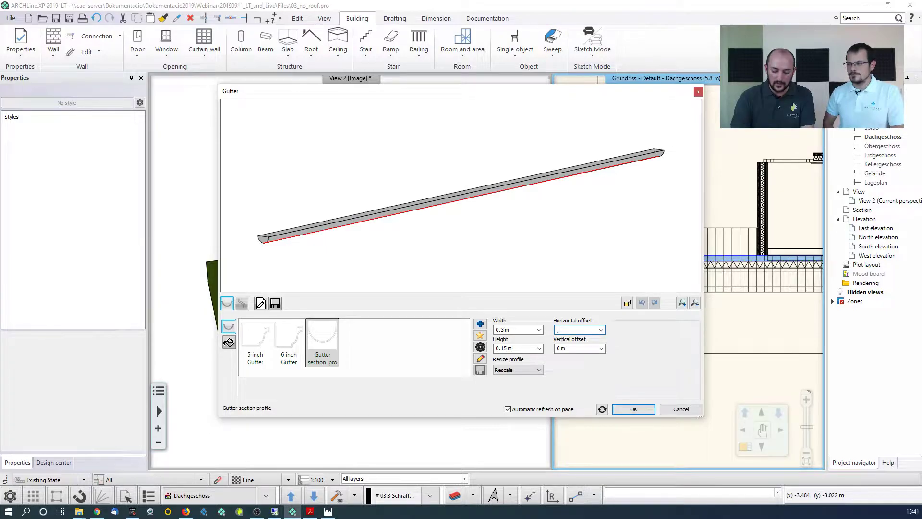
type("15")
left_click(568, 350)
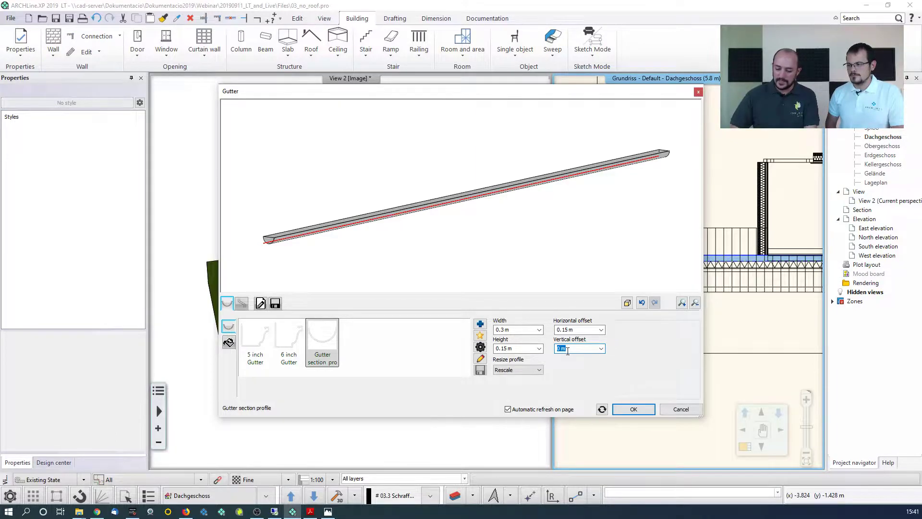
Set the gutter's vertical offset to -0.15 m and apply the gutter settings
type("-,15")
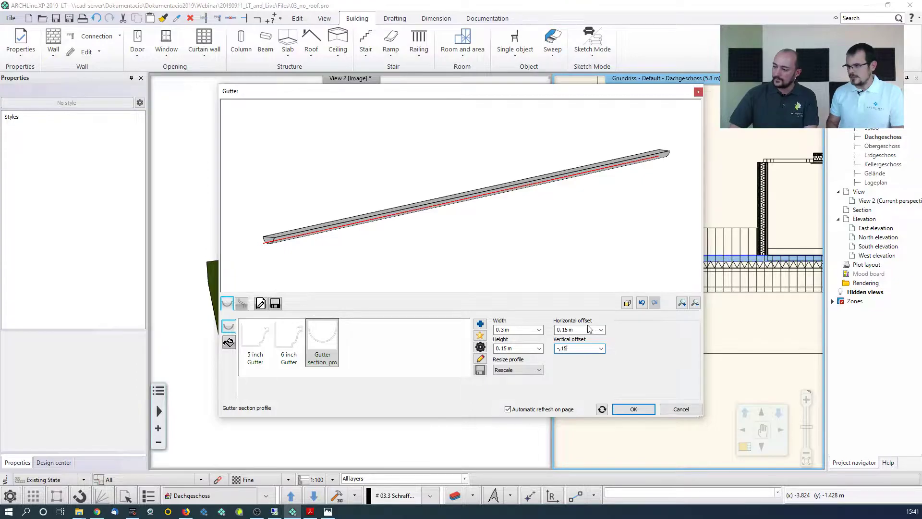
left_click(574, 329)
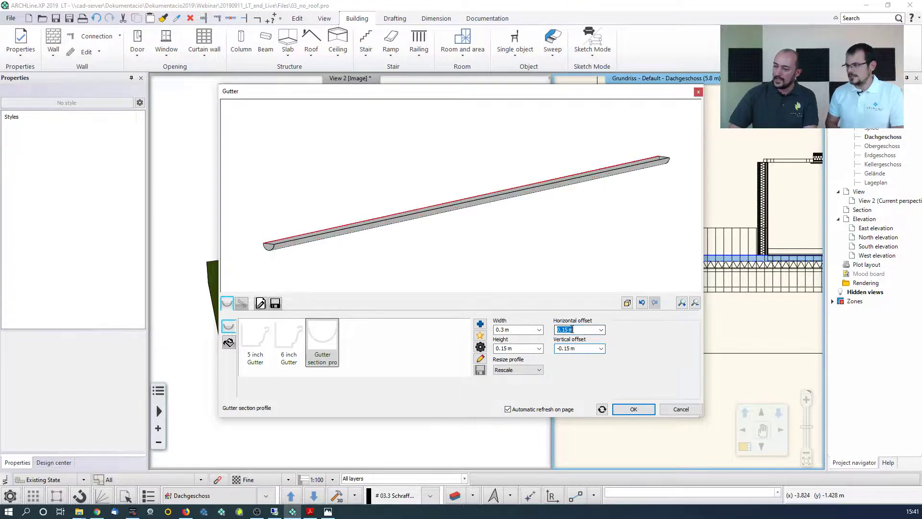
left_click(632, 410)
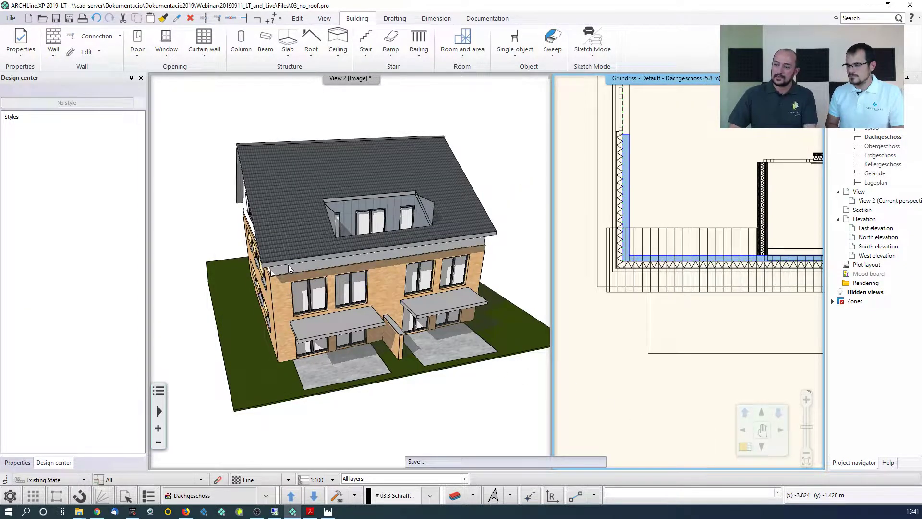
Edit the new gutter along the front eave and position a downspout 0.6 m along its length
middle_click_drag(284, 264, 319, 281)
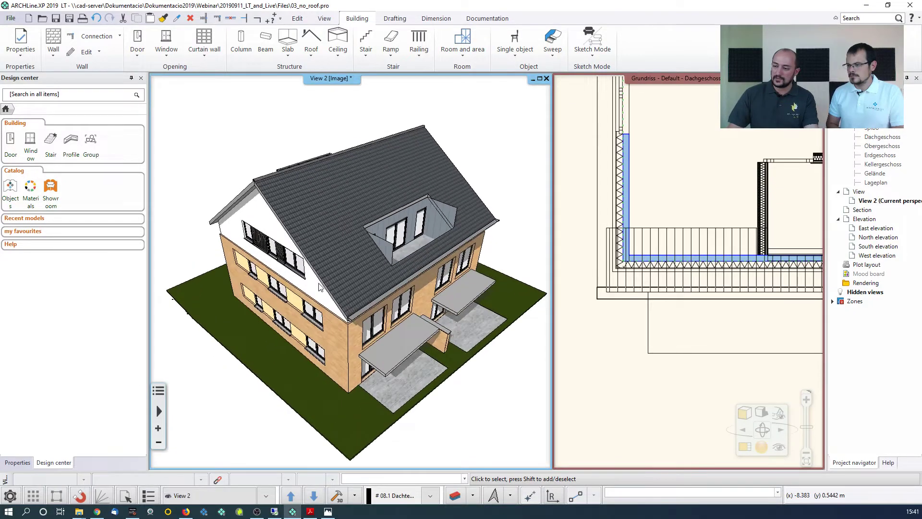
scroll(319, 285, "up", 8)
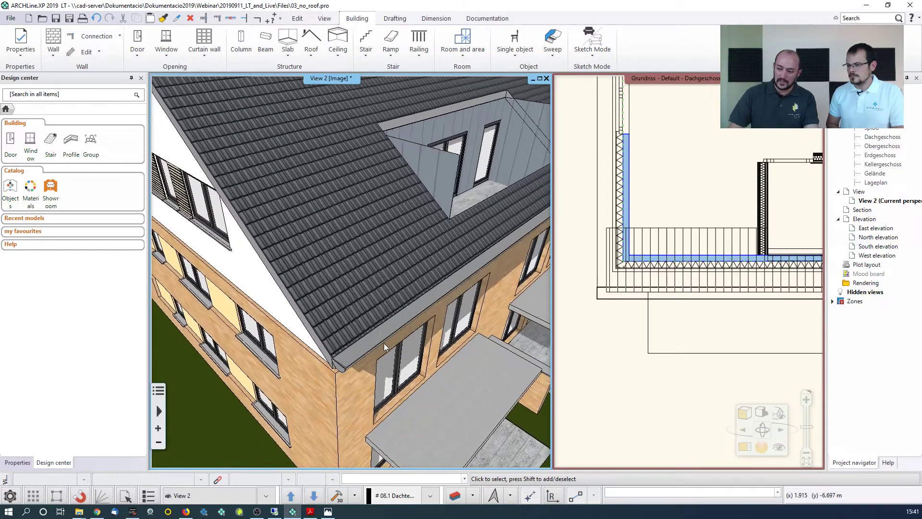
scroll(384, 344, "up", 3)
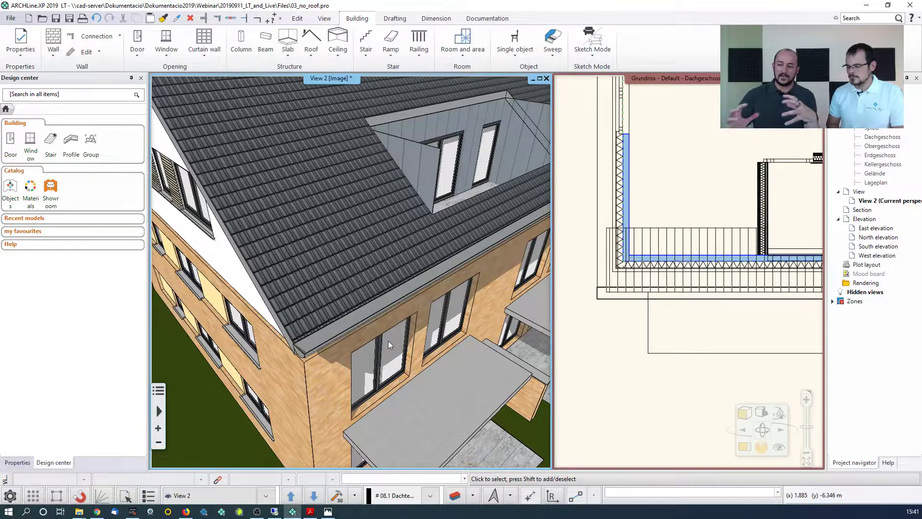
scroll(388, 341, "down", 6)
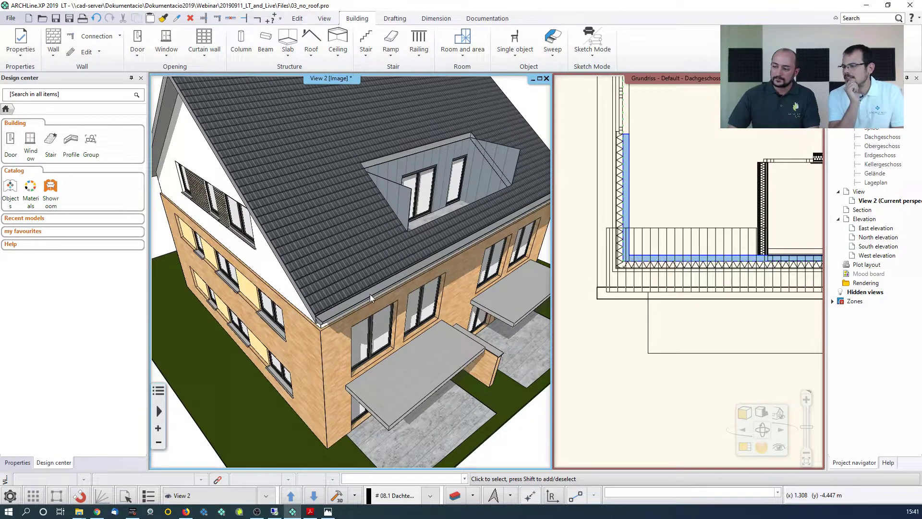
scroll(369, 294, "up", 2)
middle_click_drag(333, 288, 298, 281)
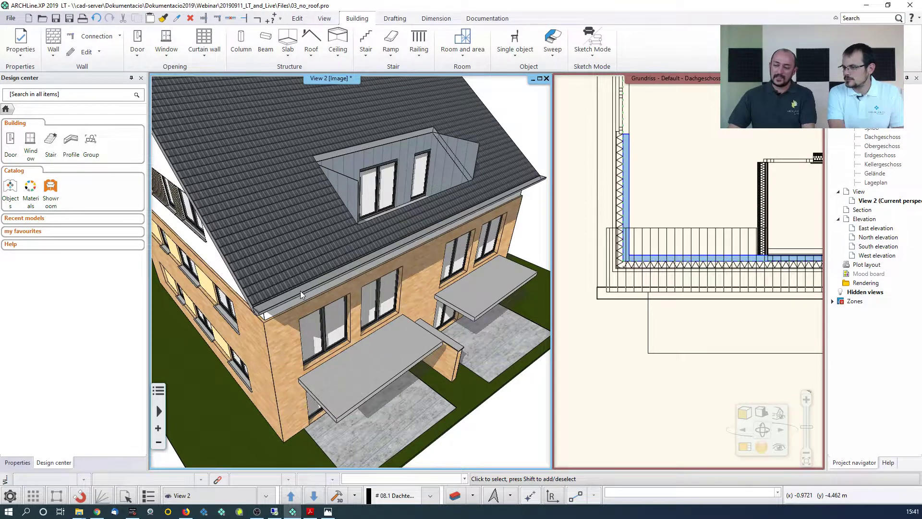
left_click(301, 290)
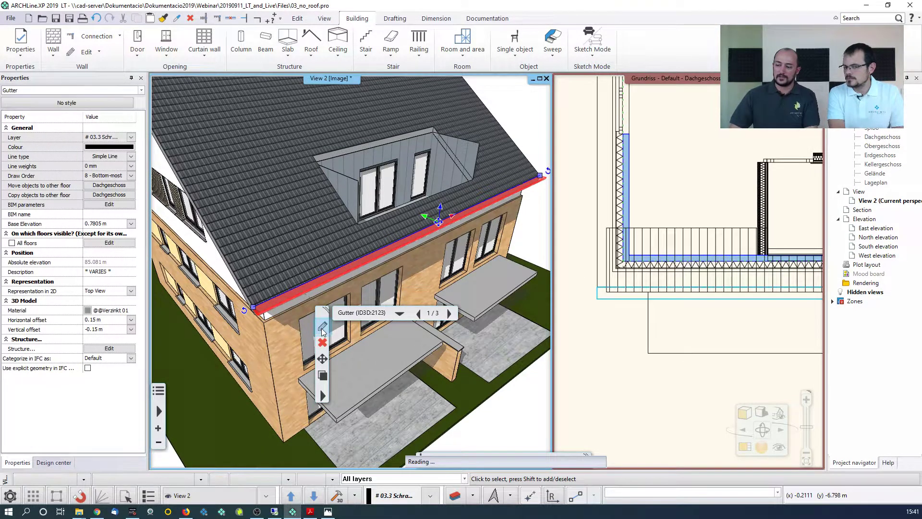
left_click(323, 328)
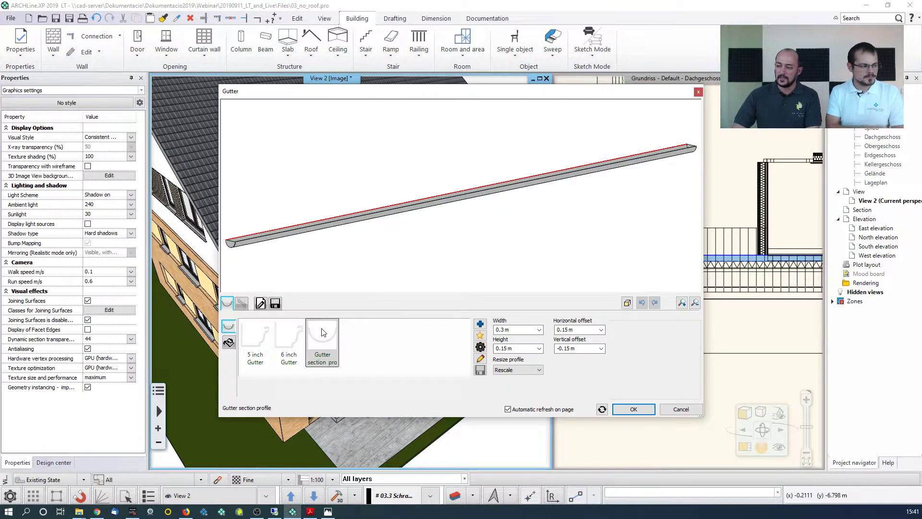
left_click(241, 304)
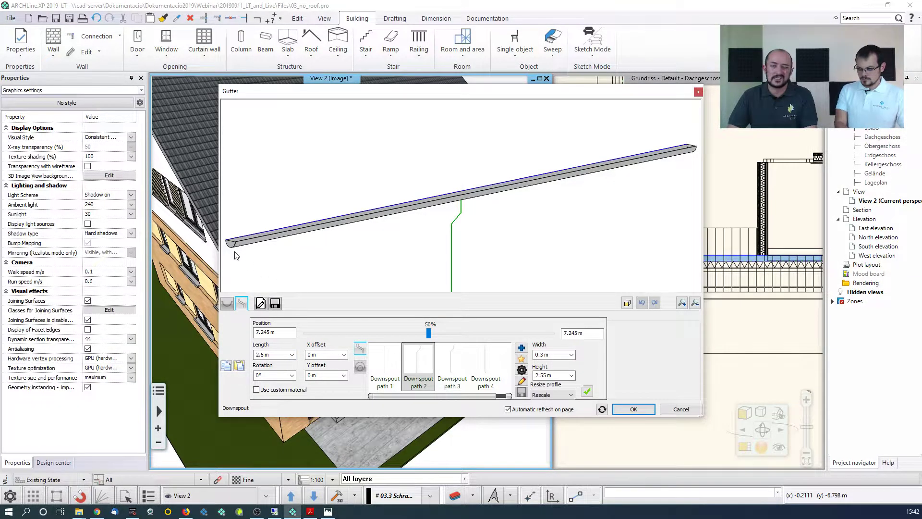
left_click(260, 332)
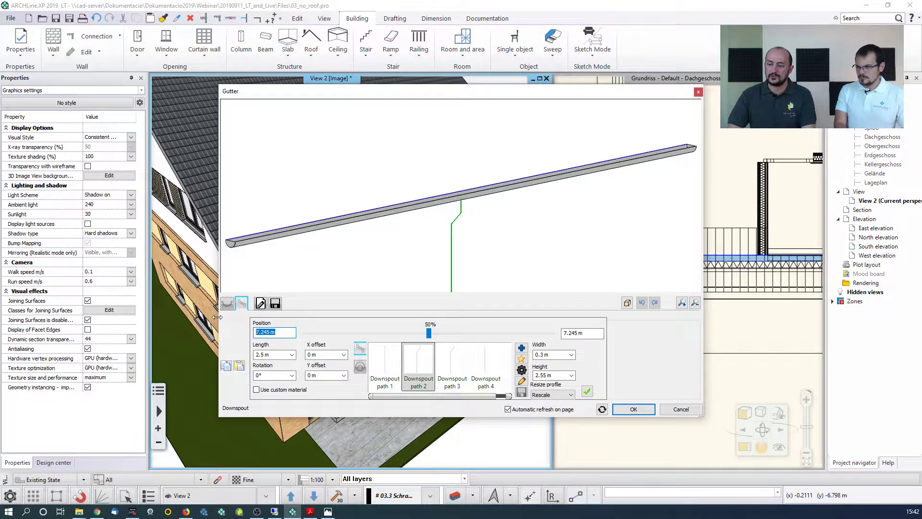
type("0,6")
left_click(269, 354)
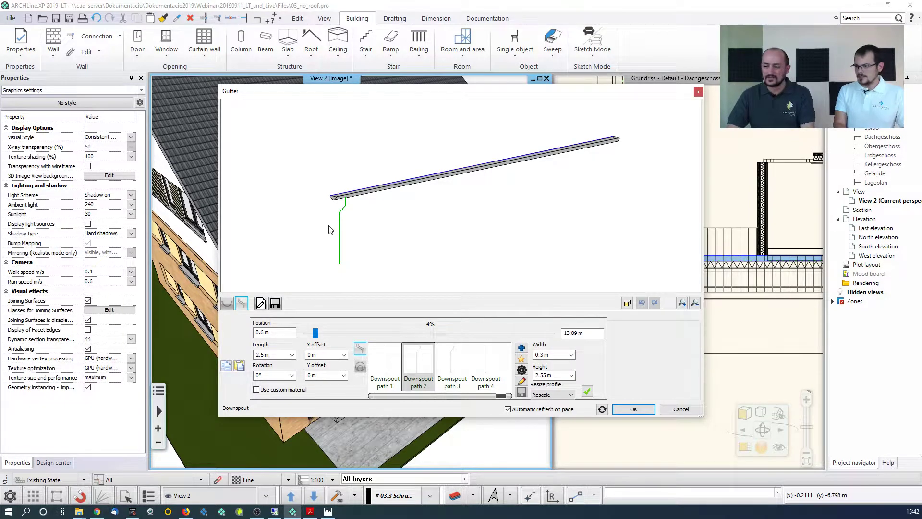
Set the downspout's length to 7 m, add it to the gutter and apply the changes to the model
left_click_drag(274, 355, 238, 357)
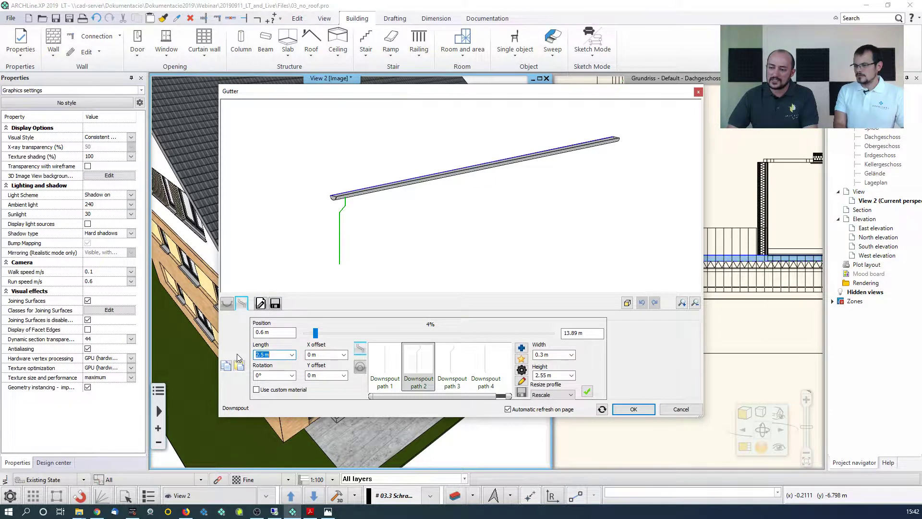
type("7")
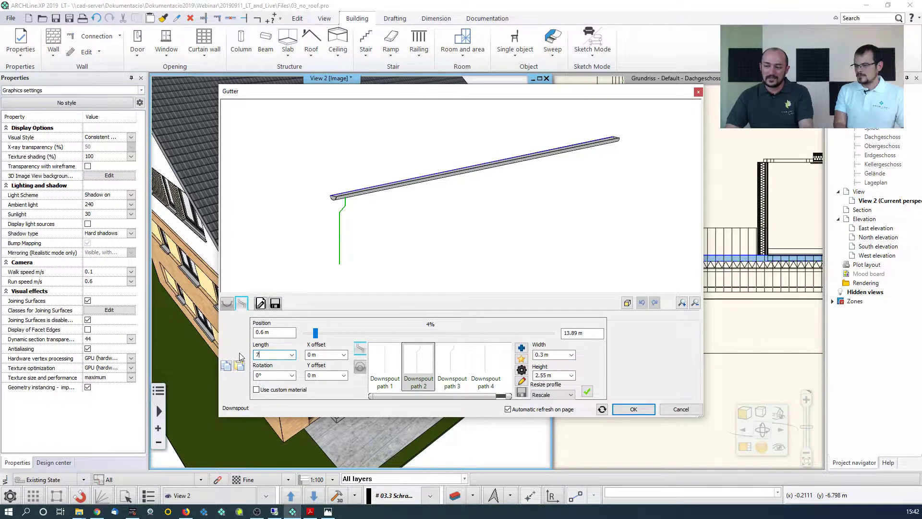
left_click(279, 331)
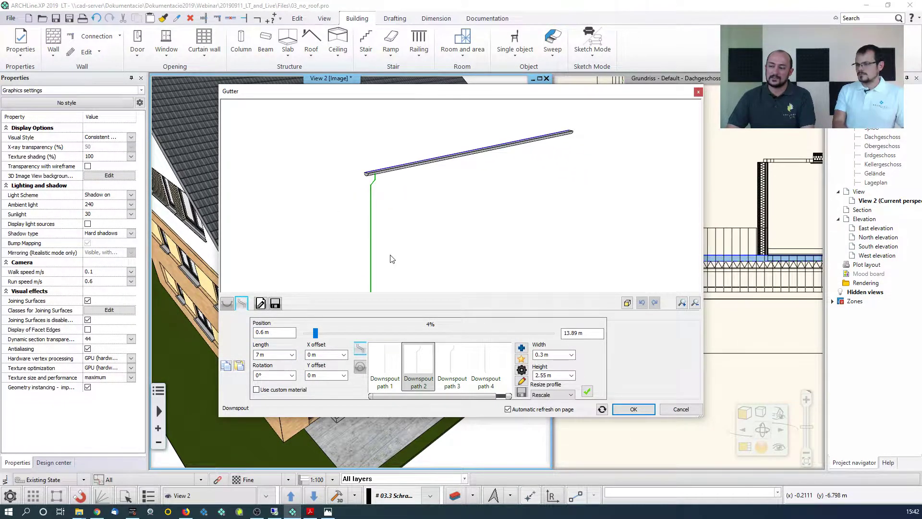
left_click(588, 391)
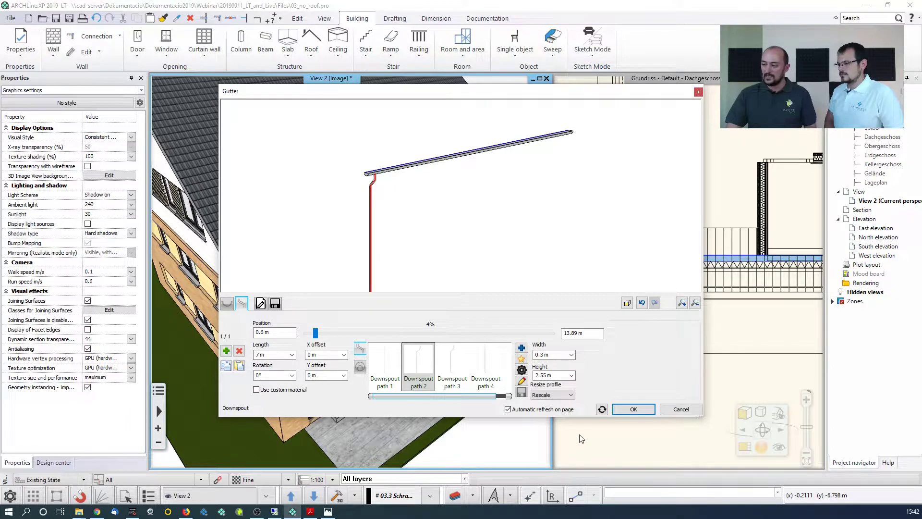
left_click(630, 410)
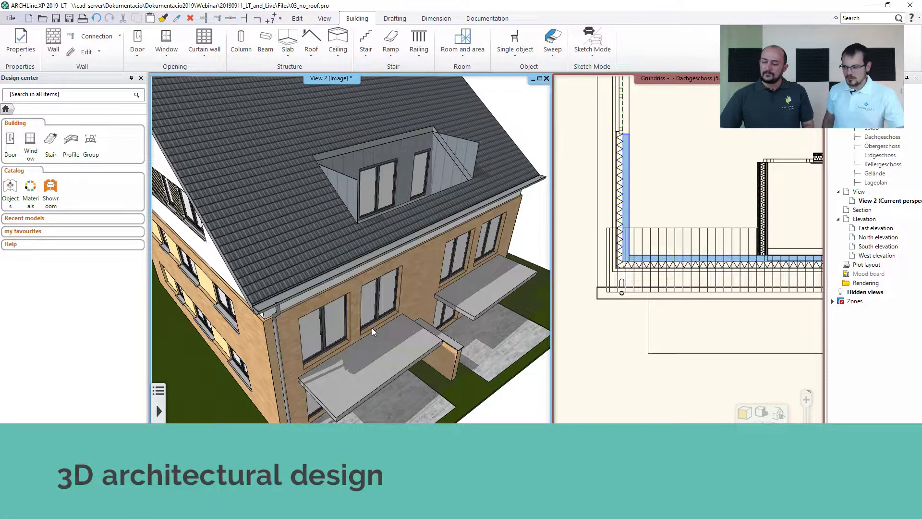
Switch the floor plan from Dachgeschoss down to the Obergeschoss floor, with the balcony outlines in view
scroll(353, 281, "down", 2)
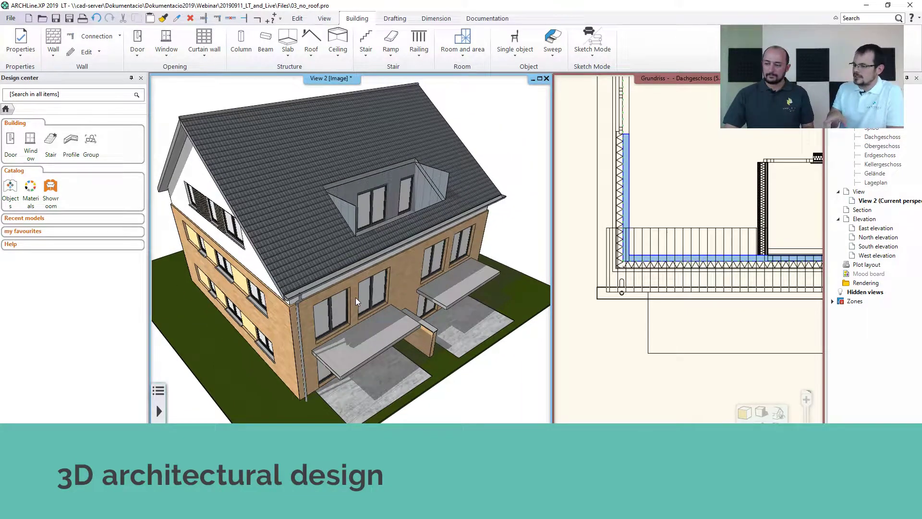
middle_click(638, 291)
middle_click(638, 291)
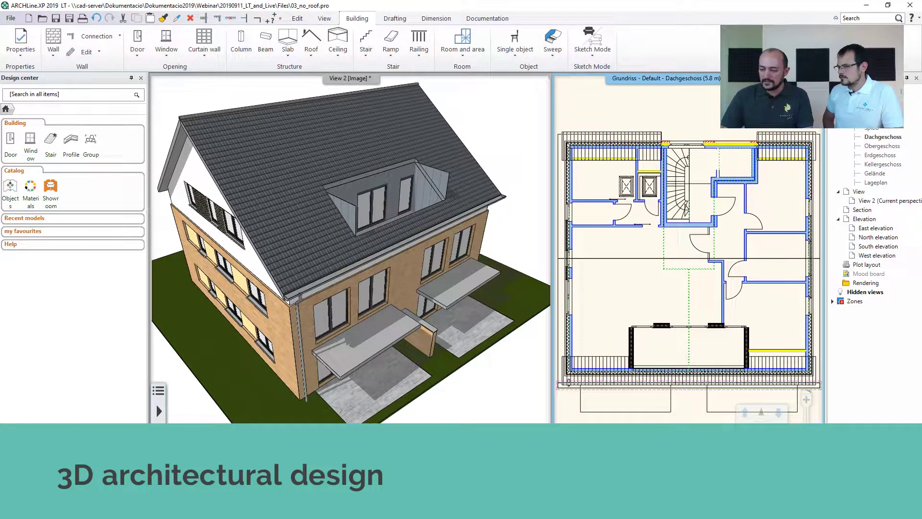
key("Page_Down")
middle_click_drag(640, 363, 655, 325)
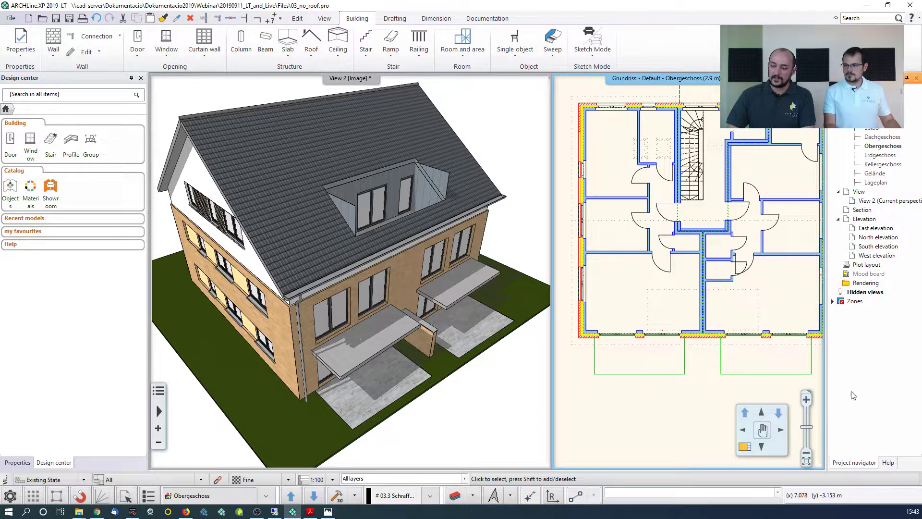
Start a new railing using the style "Metal railings with glass - right"
left_click(416, 52)
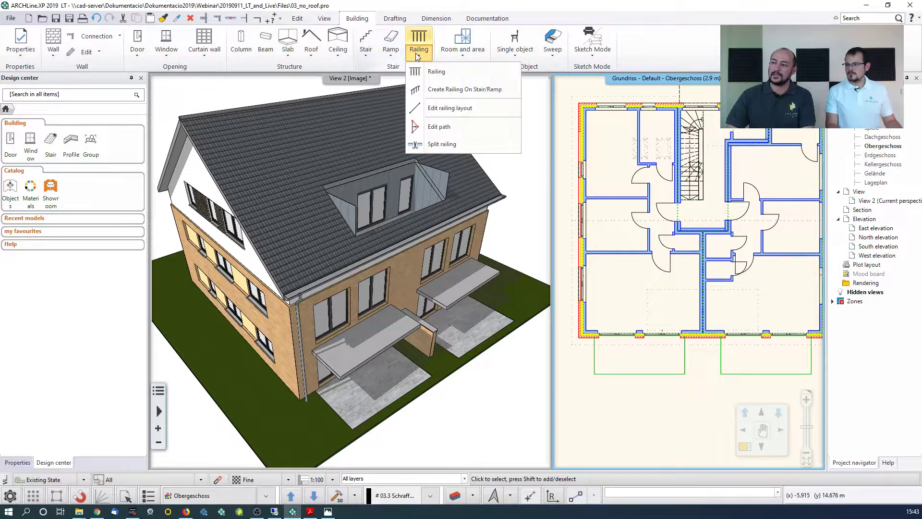
left_click(438, 72)
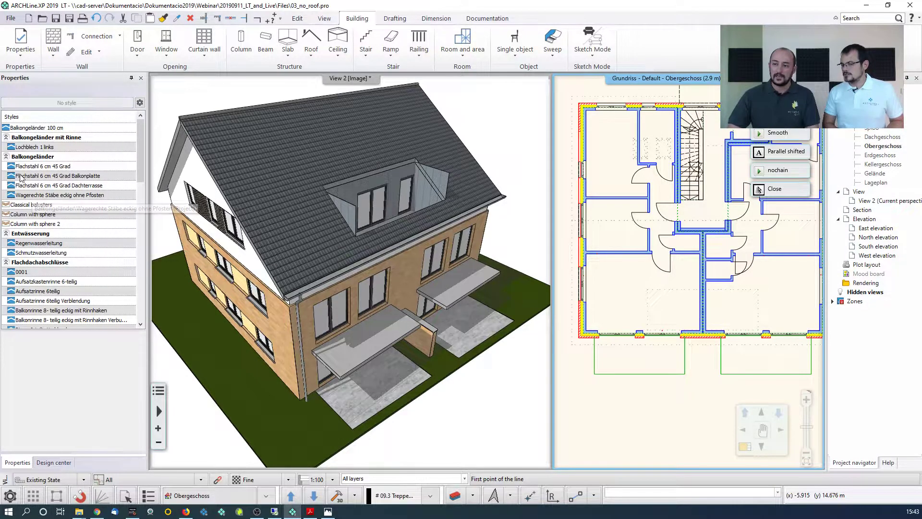
left_click_drag(138, 163, 138, 255)
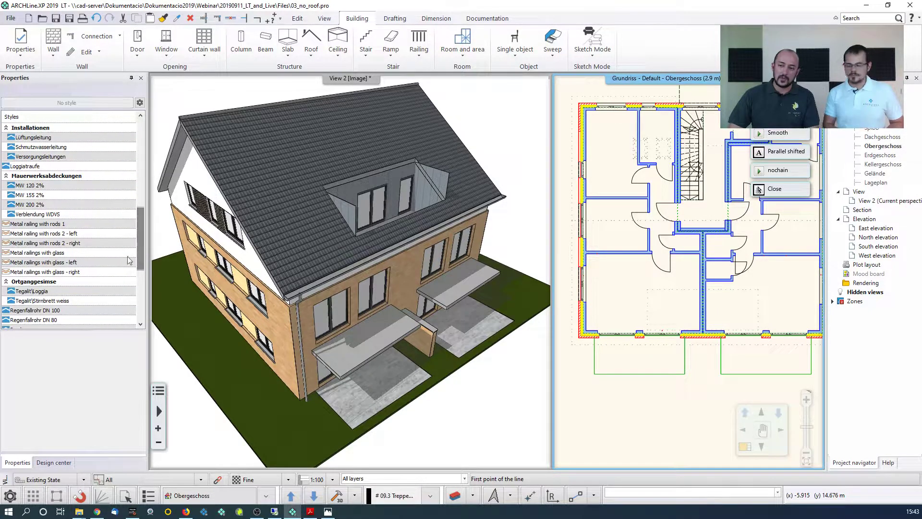
left_click(68, 272)
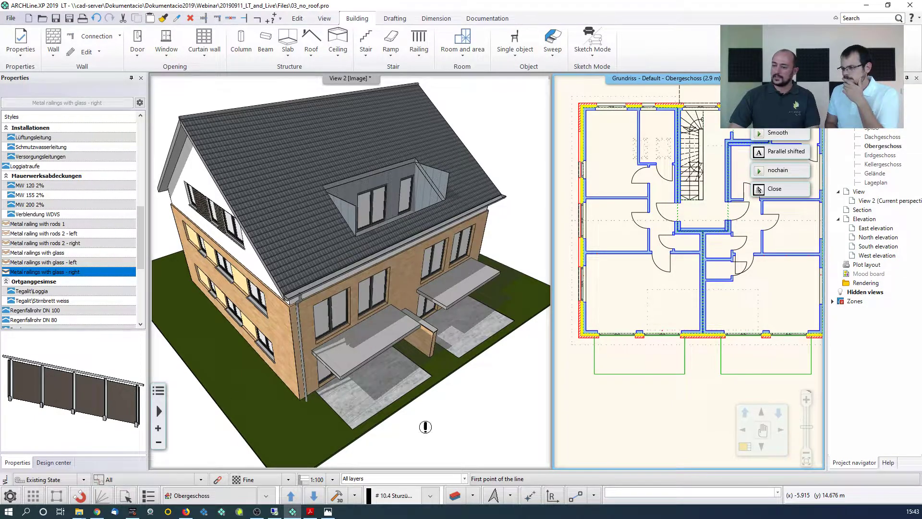
Draw the railing around the three free edges of the balcony nearest the downspout, from facade wall to facade wall, without changing node heights
scroll(629, 339, "up", 4)
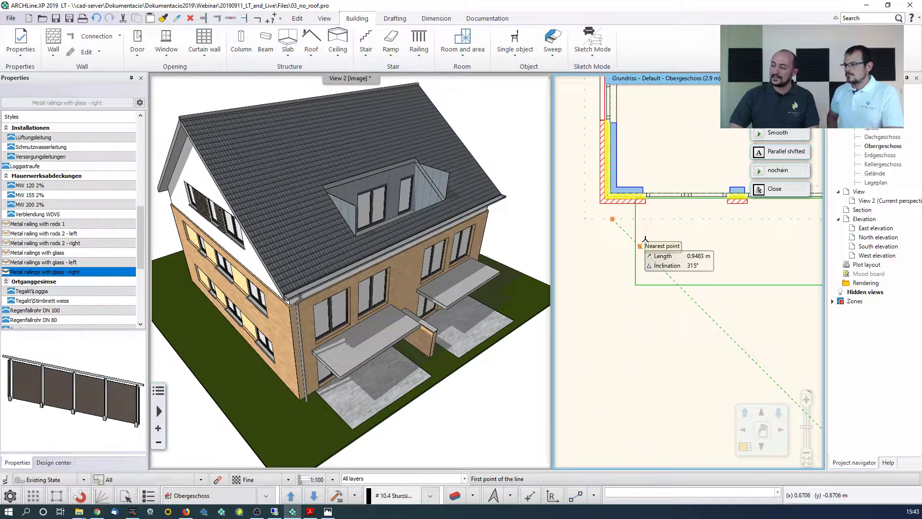
scroll(663, 265, "up", 2)
scroll(663, 265, "up", 1)
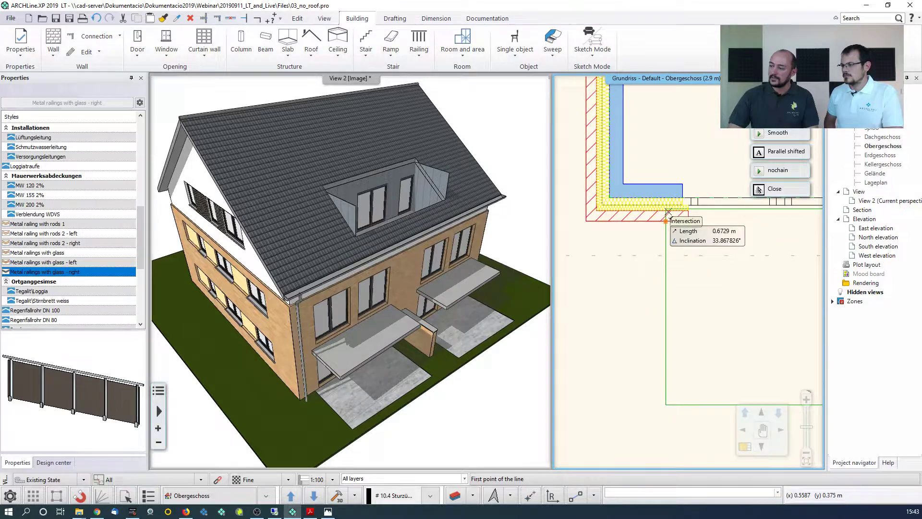
left_click(666, 221)
left_click(666, 403)
scroll(720, 379, "down", 3)
middle_click_drag(739, 341, 519, 350)
left_click(698, 351)
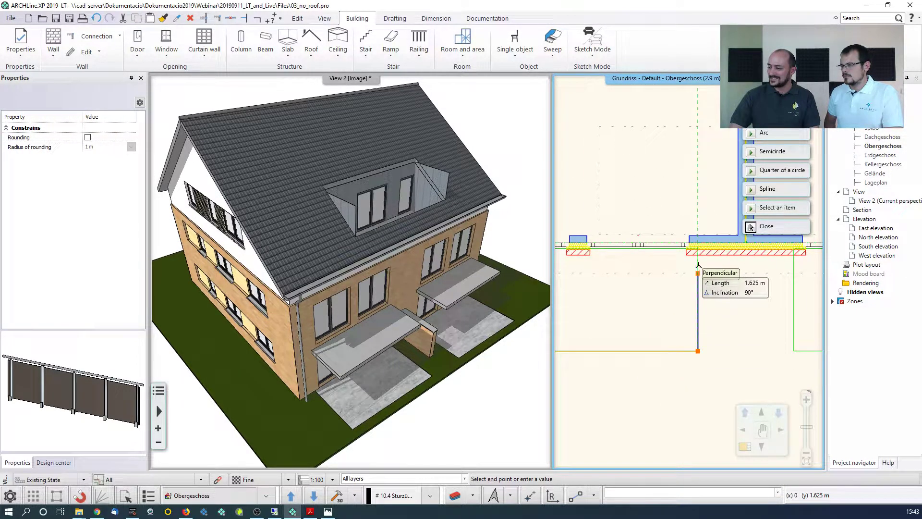
left_click(697, 255)
key("Return")
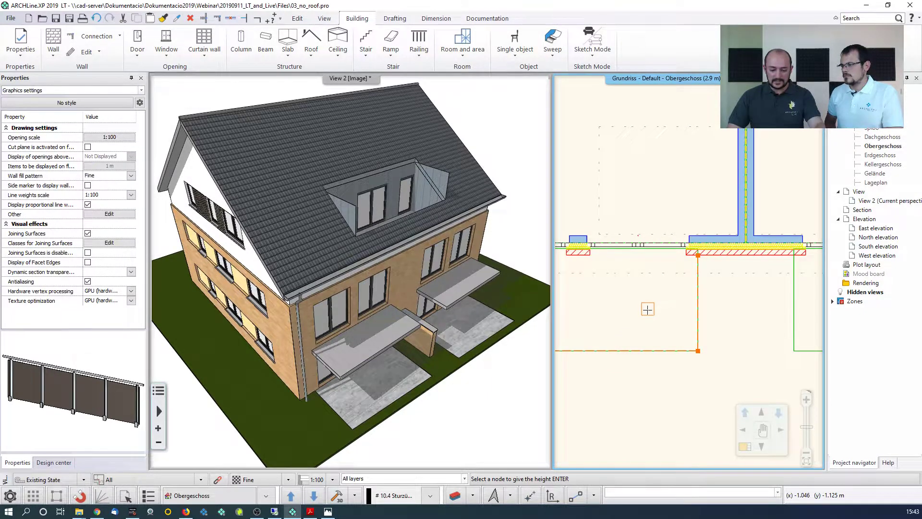
key("Return")
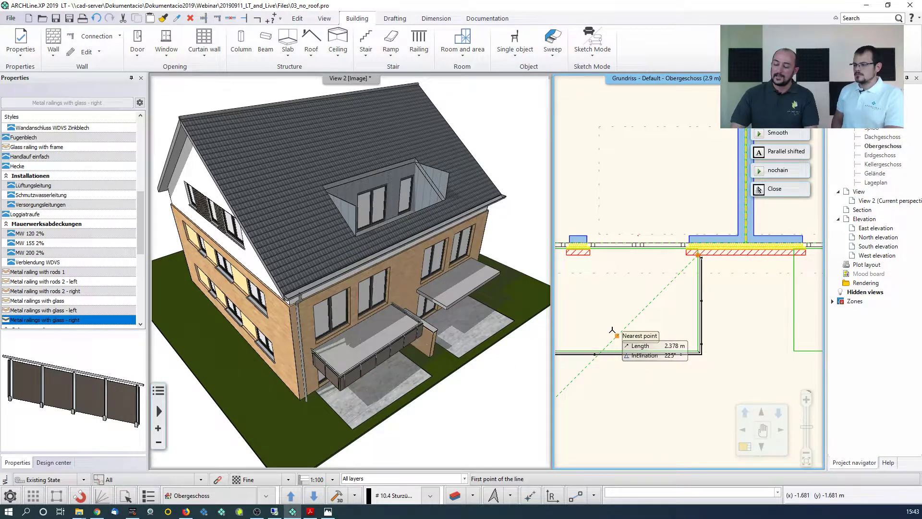
key("Escape")
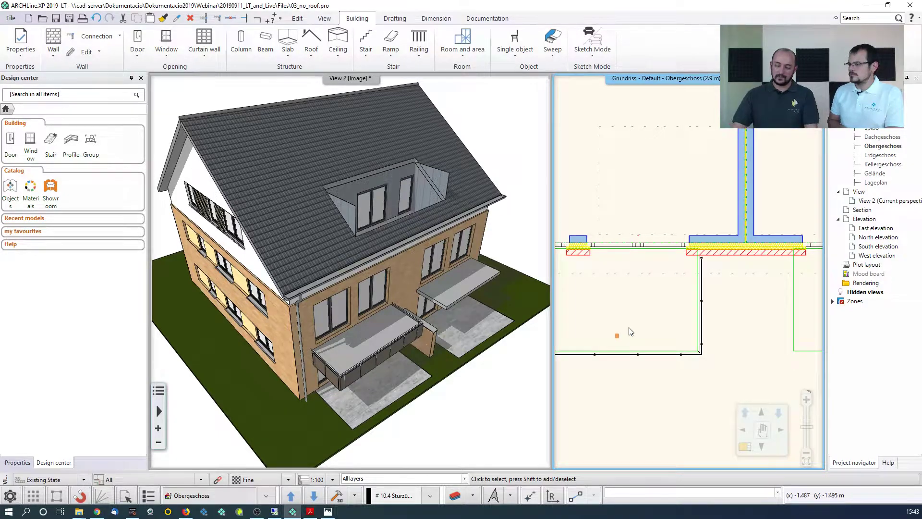
Move the balcony railing straight up by about 0.67 m in the 3D view, with snapping off for the placement
left_click(702, 342)
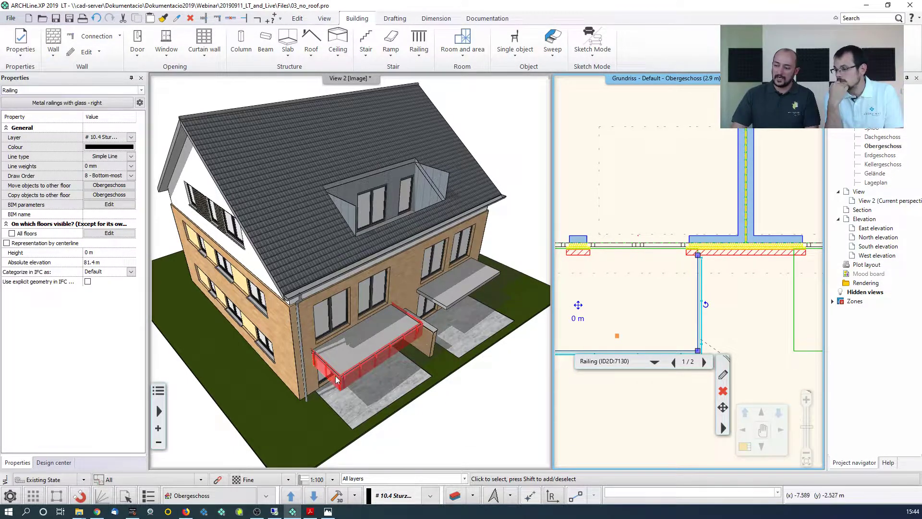
left_click(350, 382)
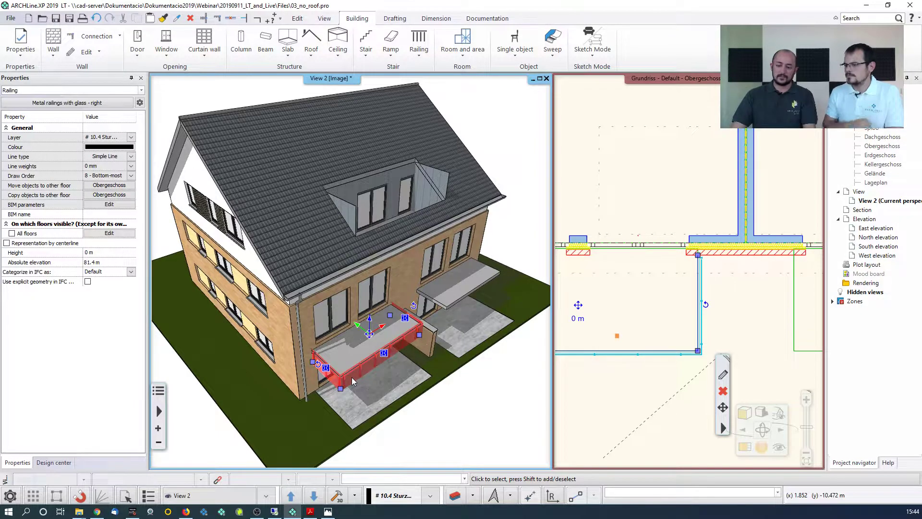
scroll(359, 369, "up", 5)
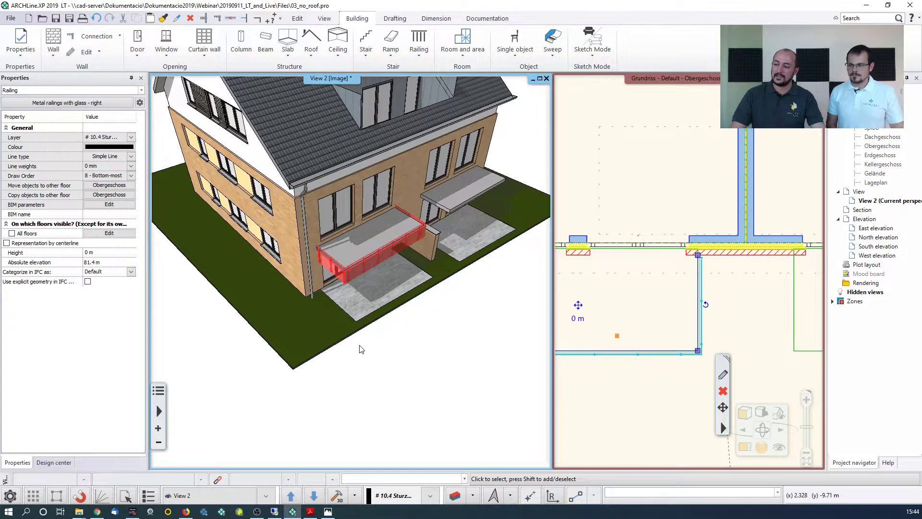
left_click(364, 267)
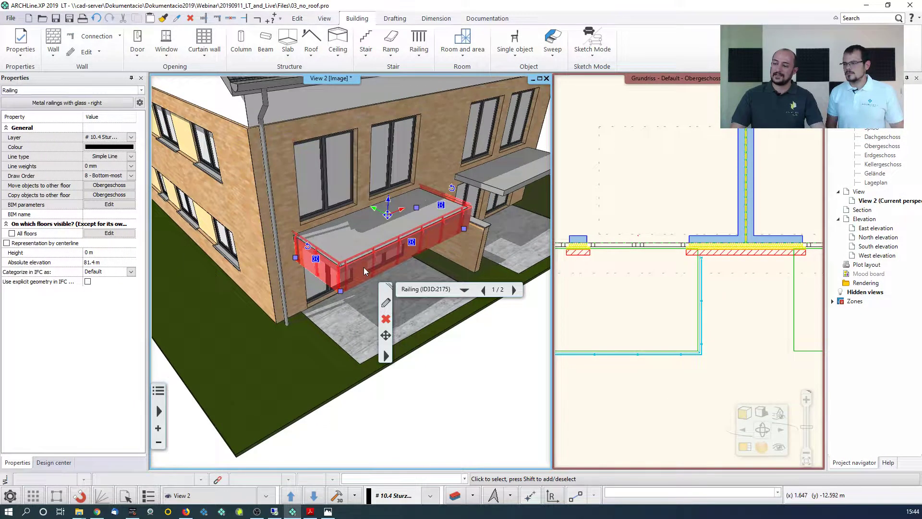
right_click(396, 208)
left_click(411, 207)
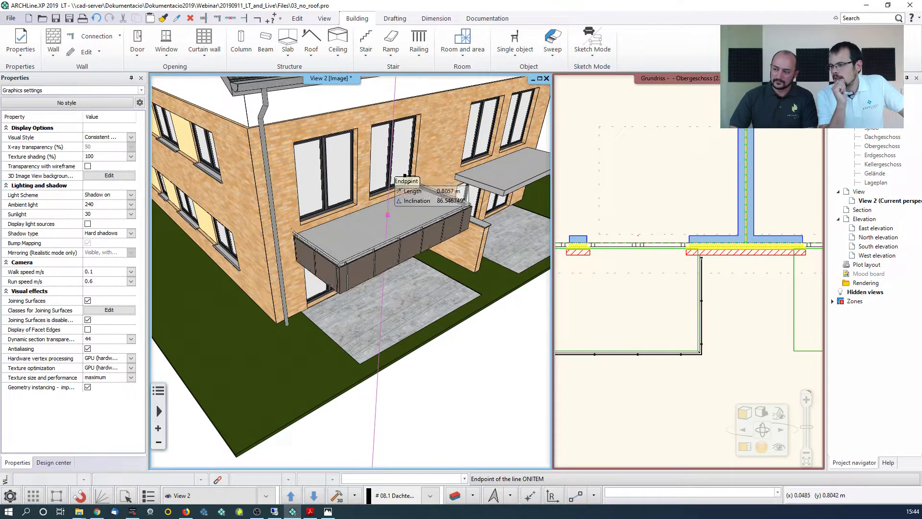
left_click(410, 182)
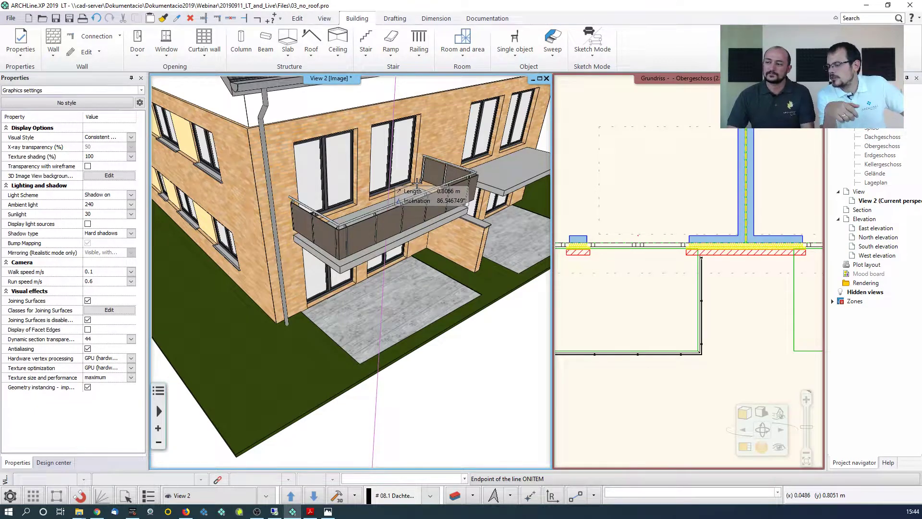
left_click(82, 500)
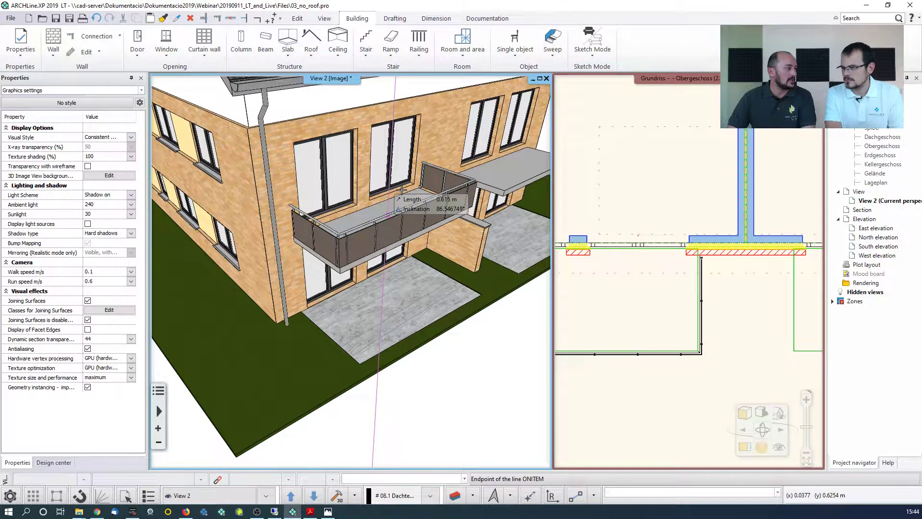
left_click(401, 191)
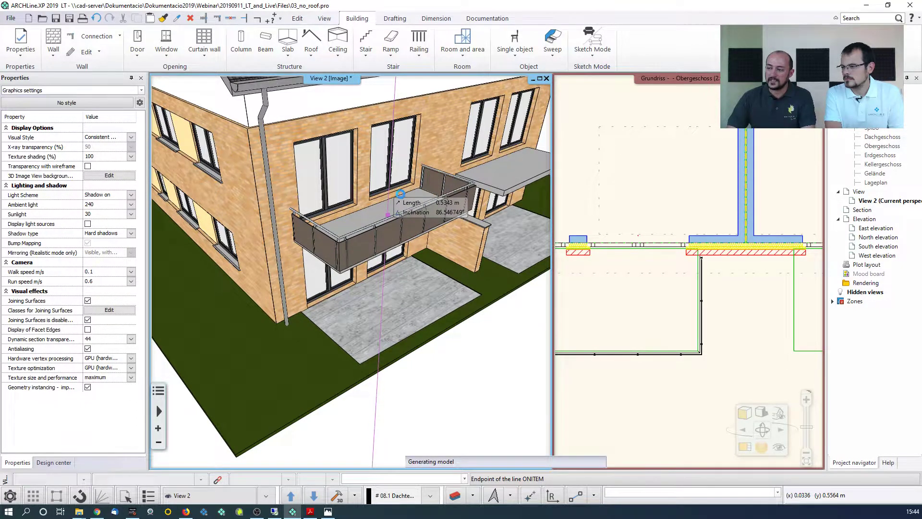
left_click(80, 496)
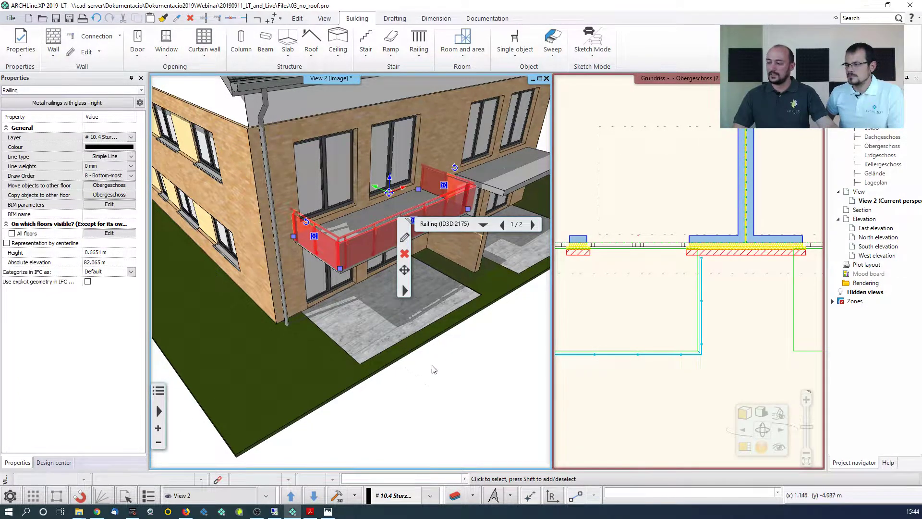
left_click(420, 383)
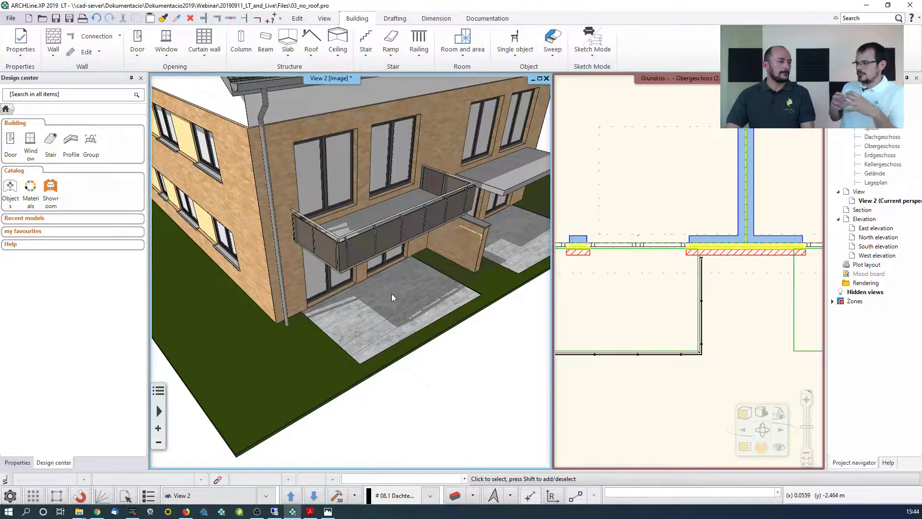
Start a Sweep and draw its first path segment along the brick-plaster joint under the eaves opposite the balconies, ending at the house corner
middle_click_drag(310, 168, 395, 288)
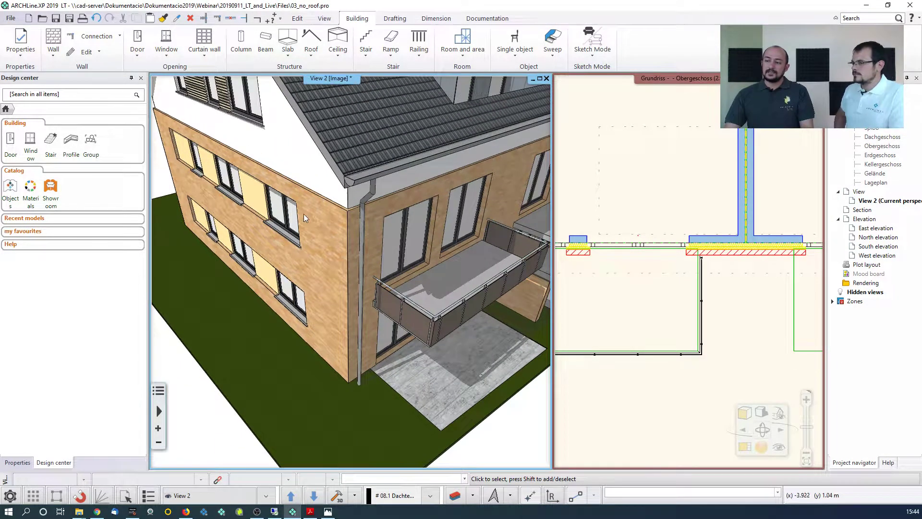
middle_click_drag(274, 224, 495, 216)
middle_click_drag(432, 221, 208, 215)
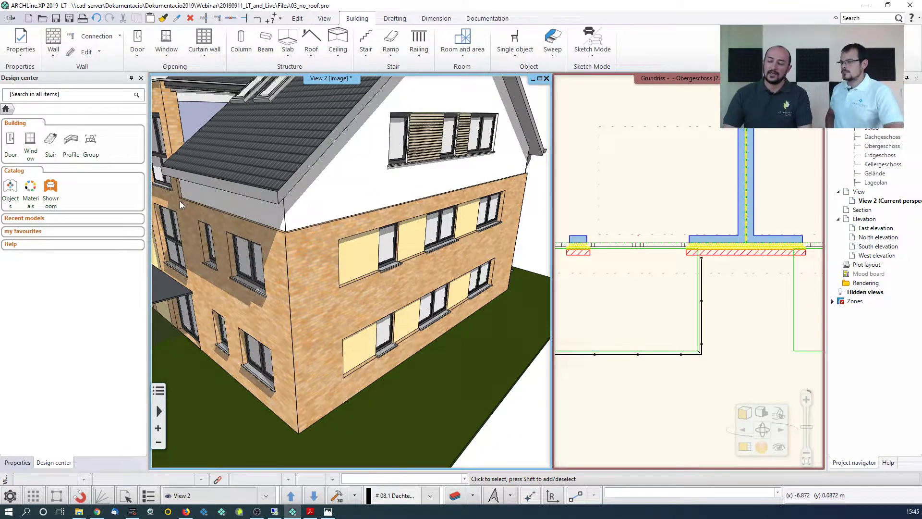
middle_click_drag(180, 201, 235, 210)
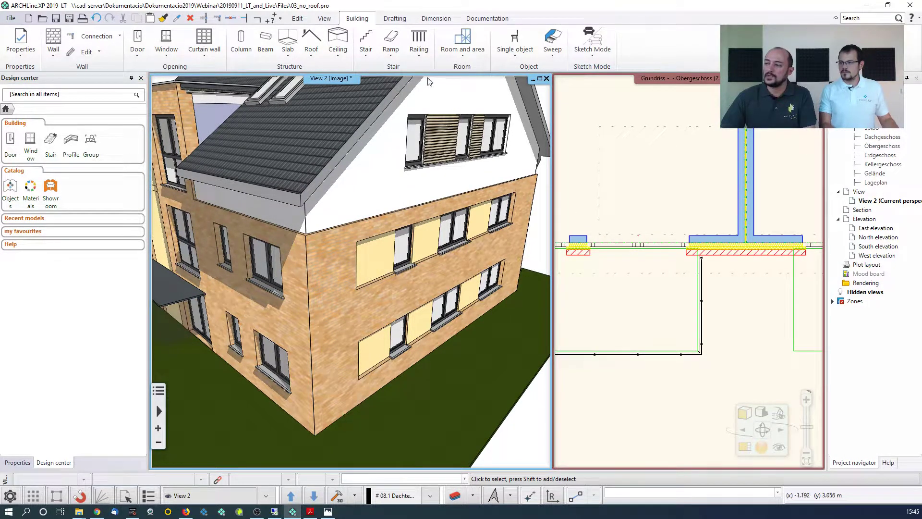
left_click(550, 57)
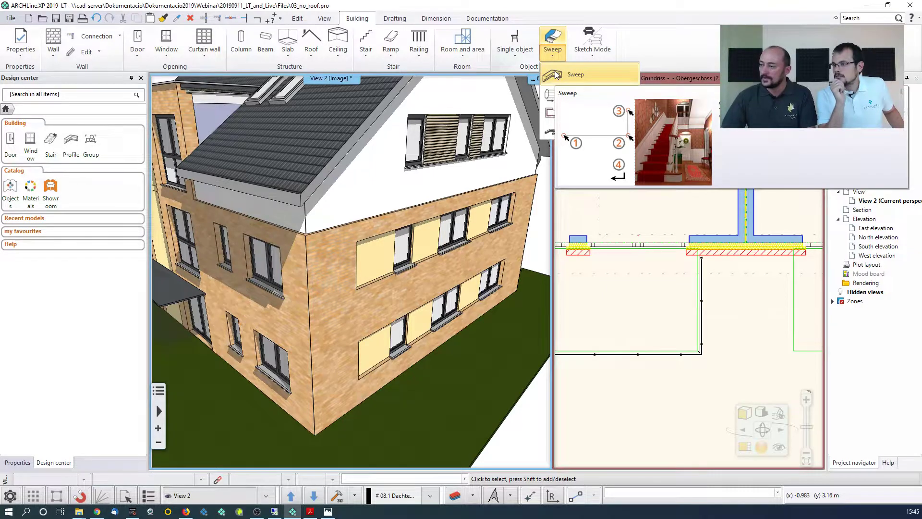
left_click(556, 75)
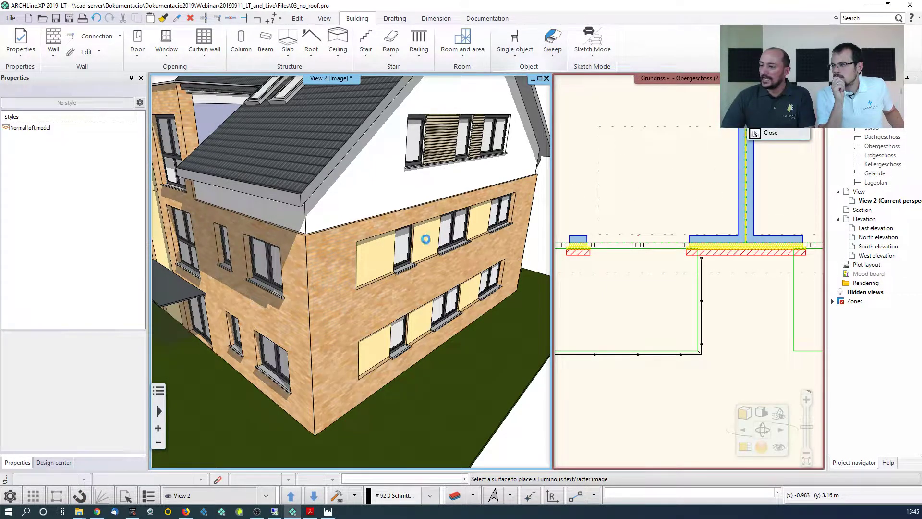
left_click(287, 227)
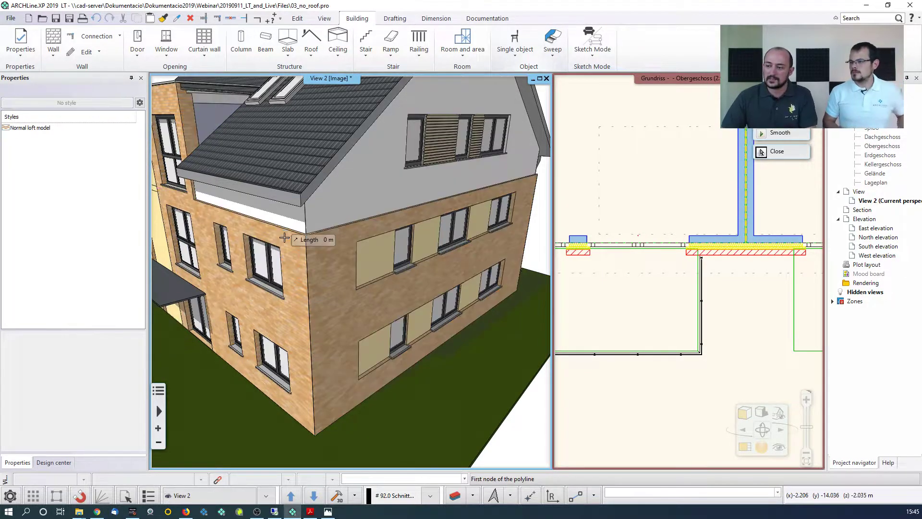
left_click(194, 198)
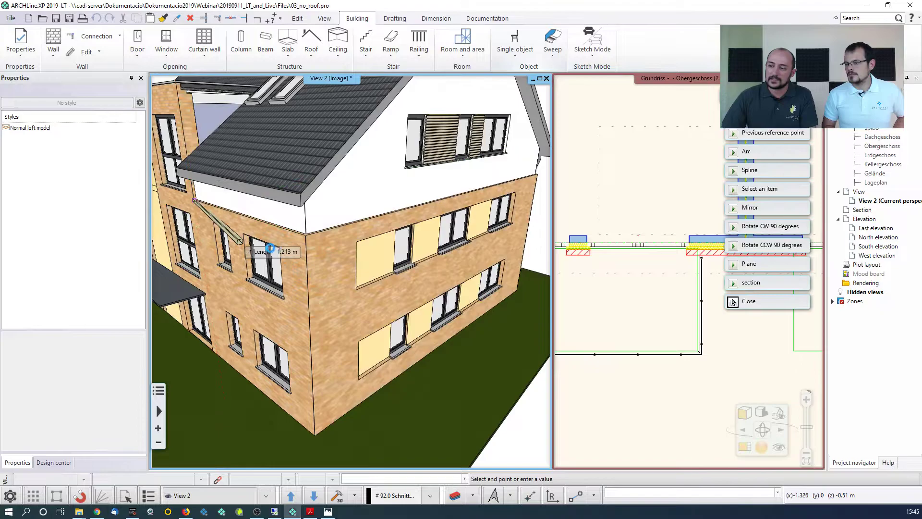
left_click(305, 233)
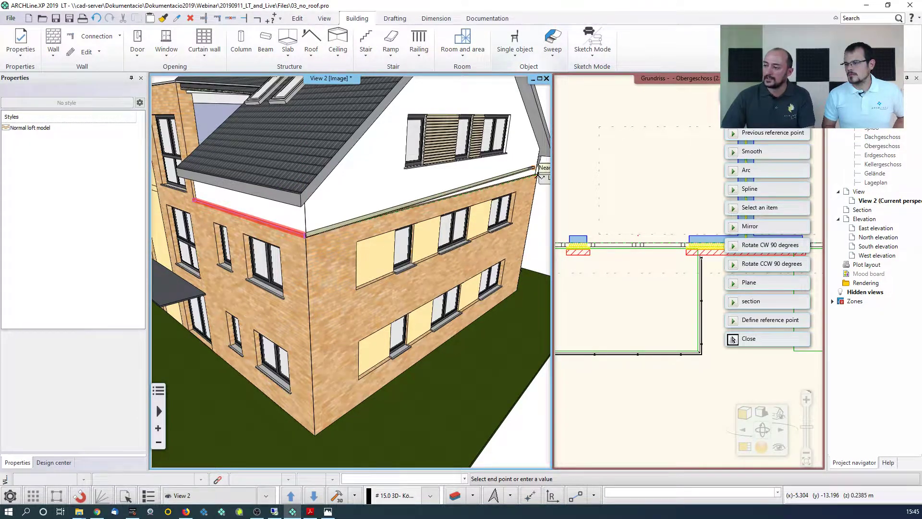
Continue the sweep path along the gable wall's brick-plaster joint to the corner by the downspout and finish the path
middle_click_drag(537, 174, 413, 187)
middle_click_drag(473, 201, 294, 207)
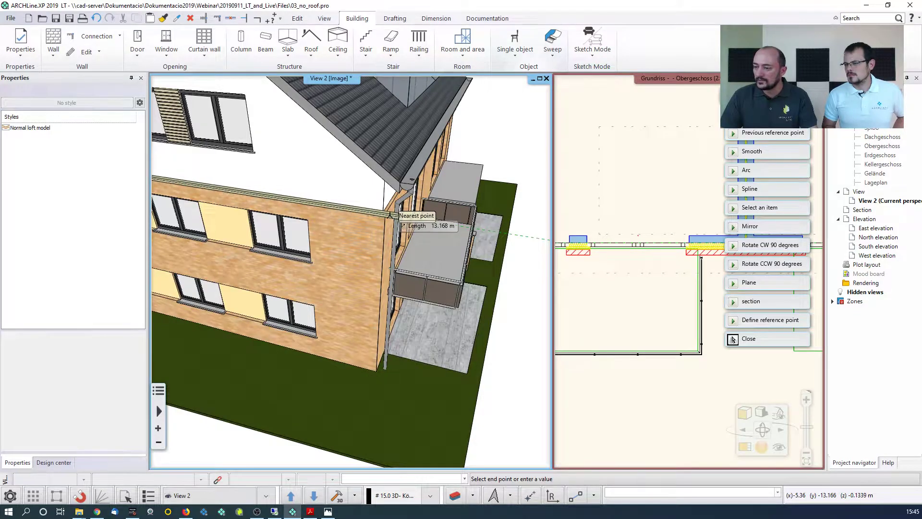
left_click(391, 214)
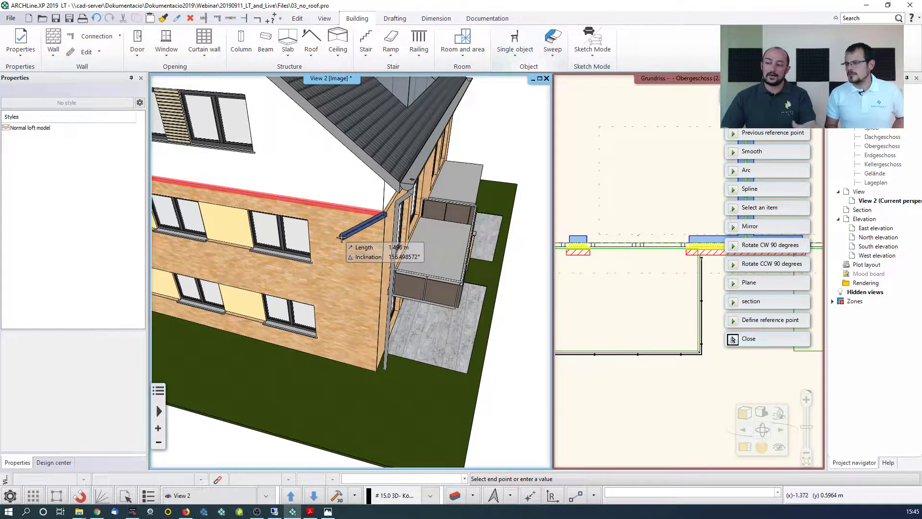
key("Return")
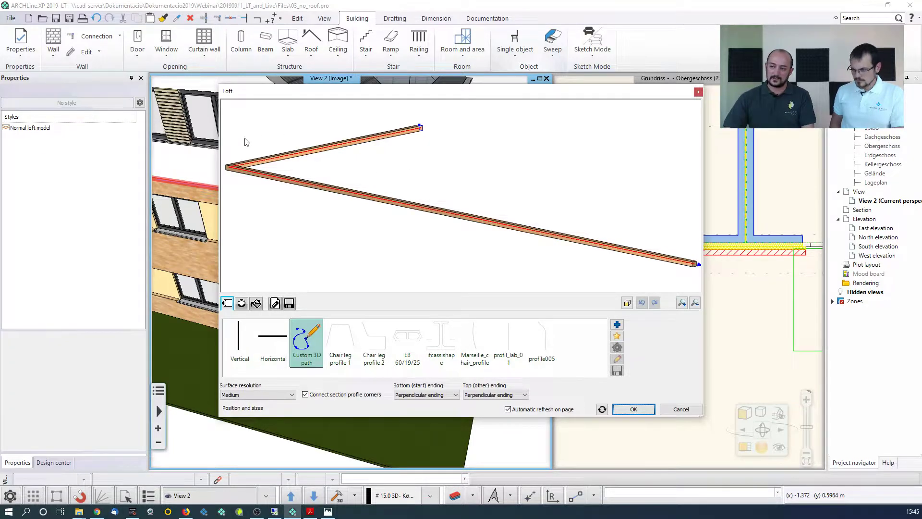
Give the sweep a section height of 0.05 m and the material 70%Grau, and create it on the facade
left_click(242, 304)
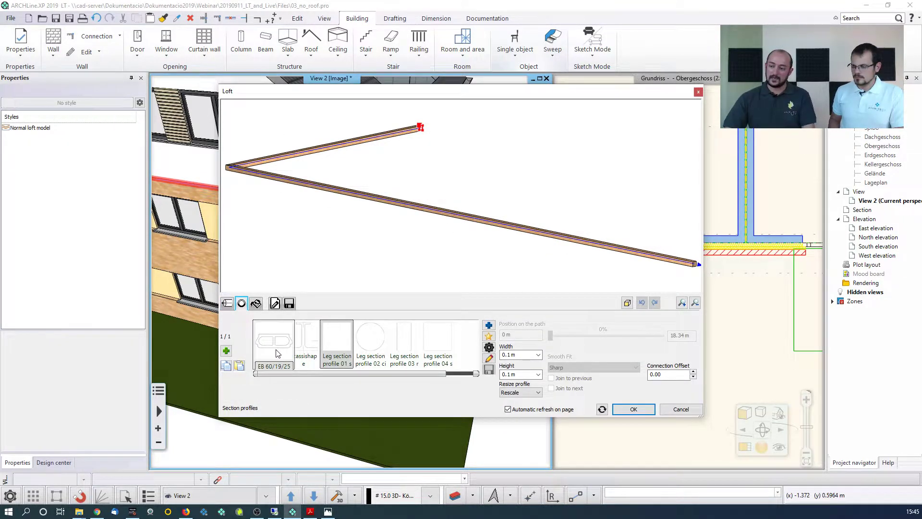
left_click(511, 374)
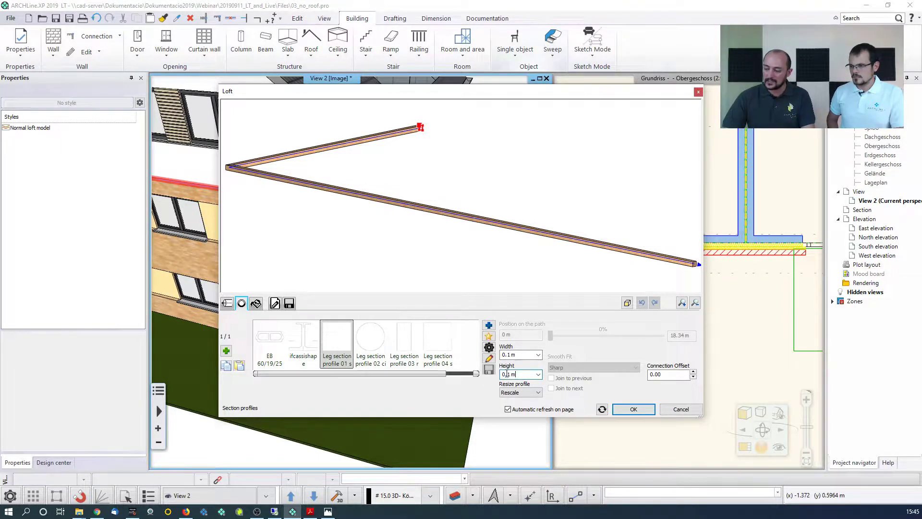
type("05")
key("Return")
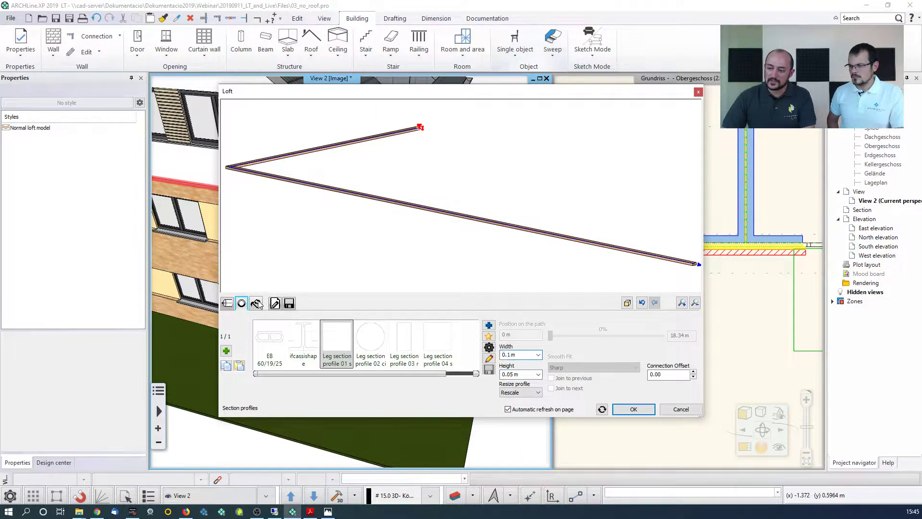
left_click(256, 303)
left_click(249, 339)
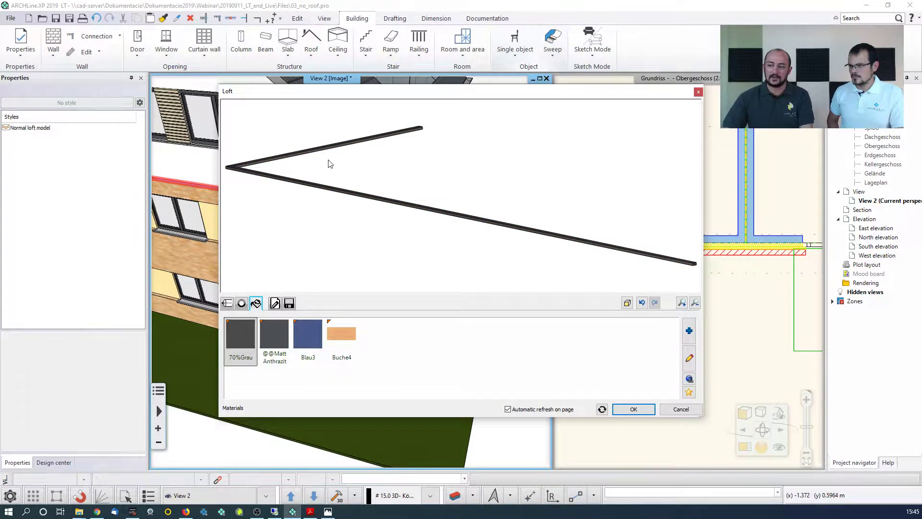
left_click(633, 409)
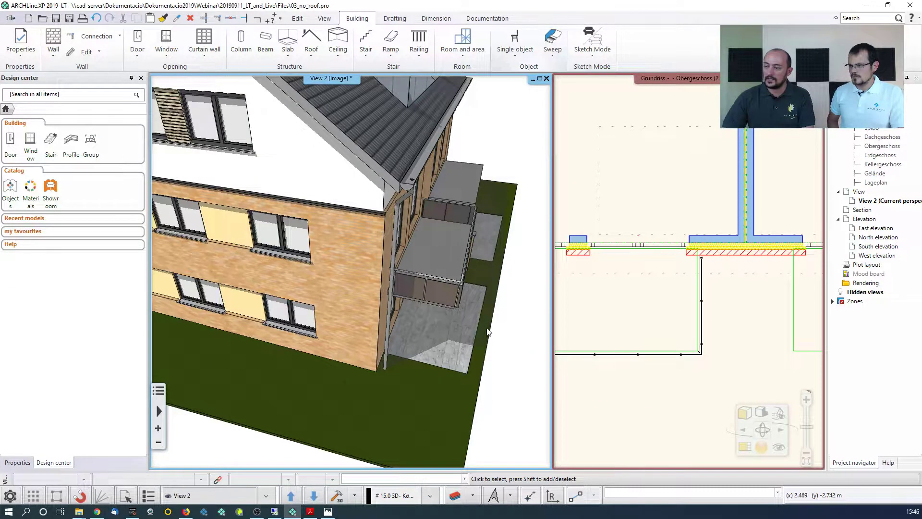
middle_click_drag(298, 274, 378, 319)
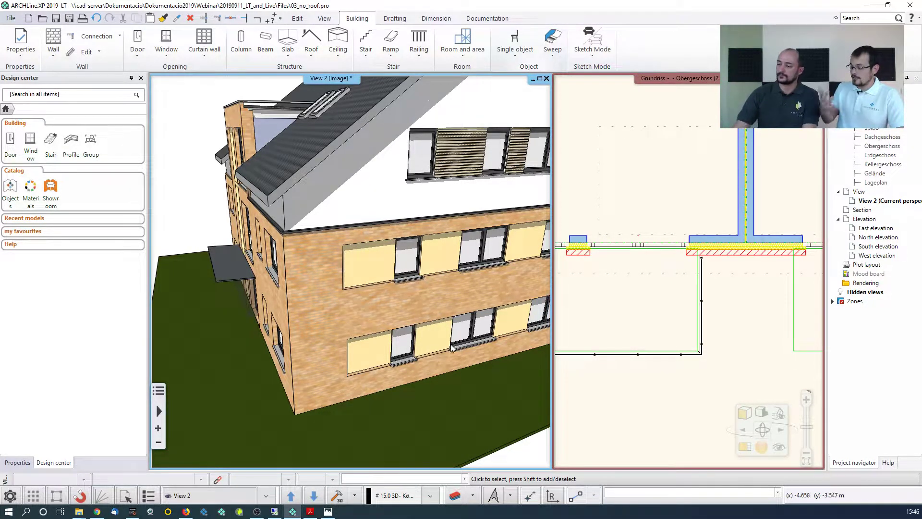
Open the recent project "04_whole_model_for_documentation 1_Building" and close the current project without saving
left_click(11, 18)
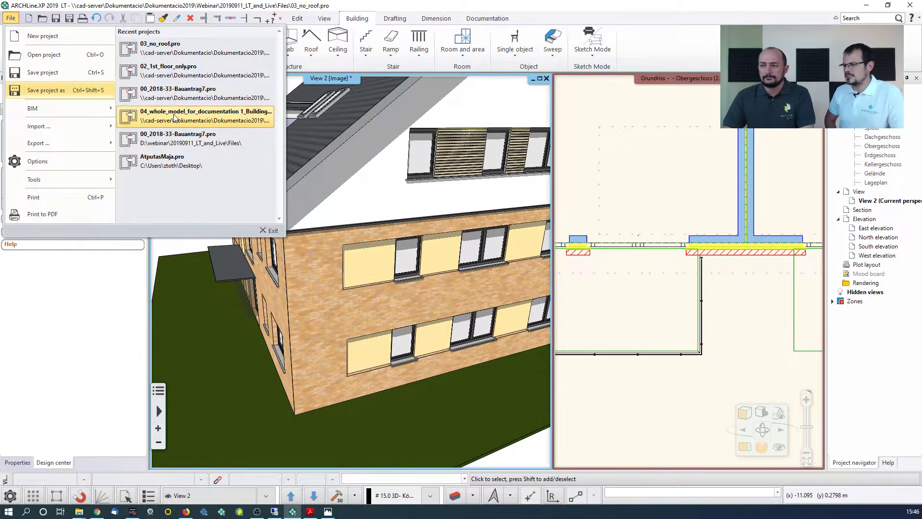
left_click(202, 115)
left_click(394, 378)
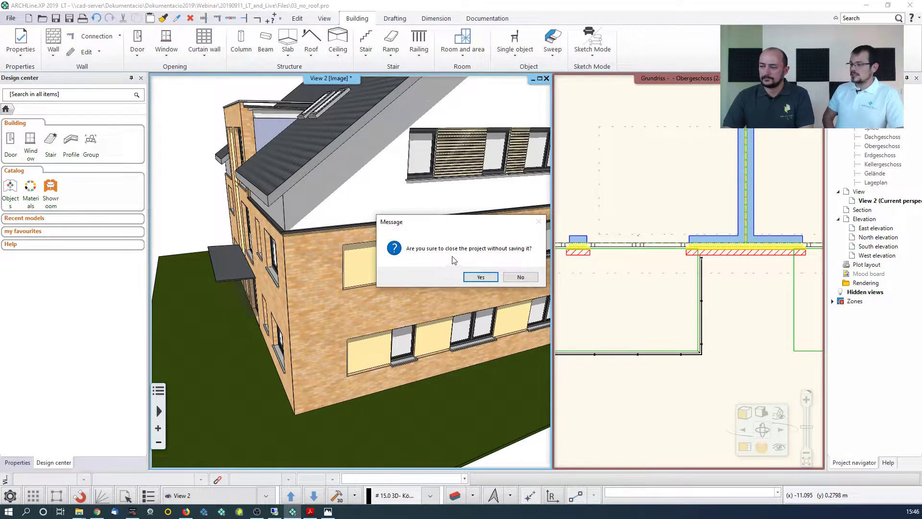
left_click(471, 275)
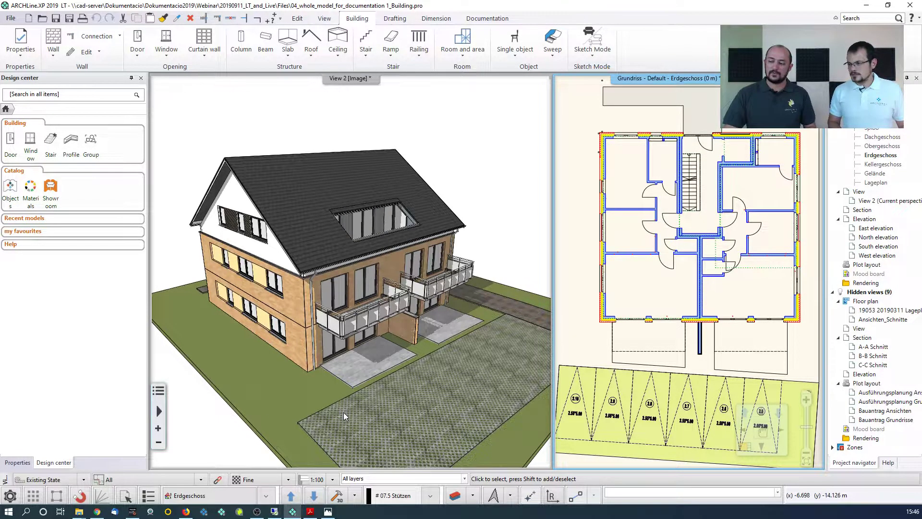
Make the Erdgeschoss floor plan the main view in place of the 3D view
scroll(344, 412, "up", 3)
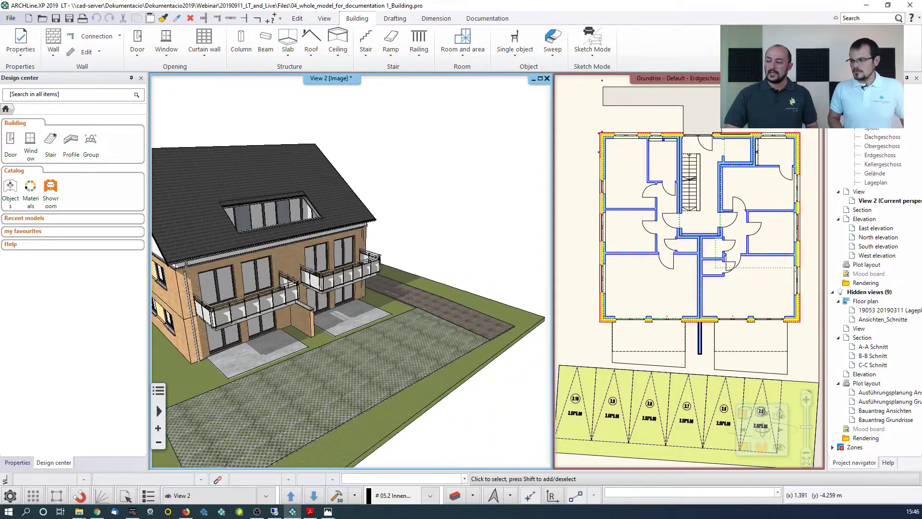
scroll(439, 385, "down", 2)
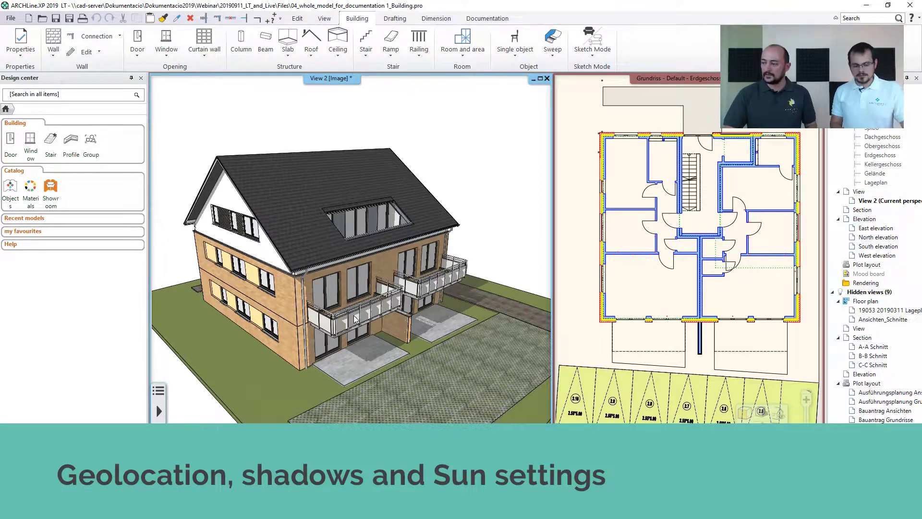
left_click(599, 296)
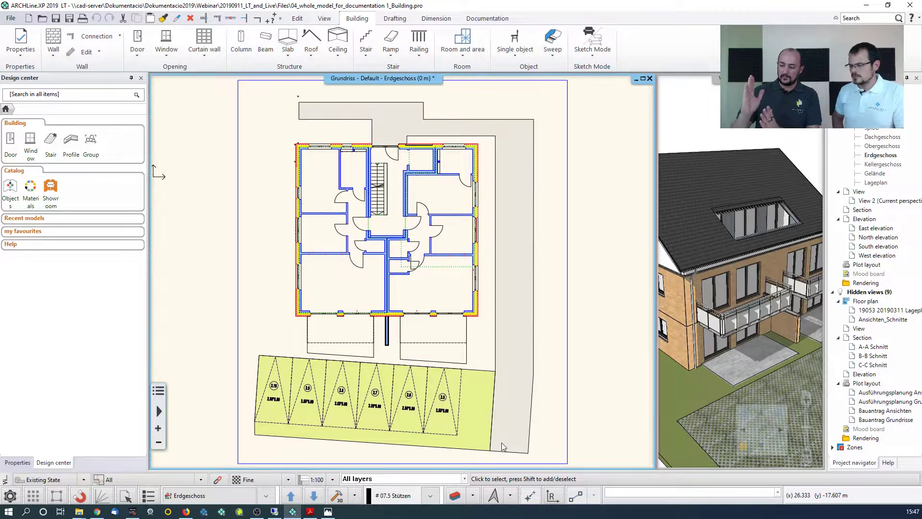
left_click(495, 496)
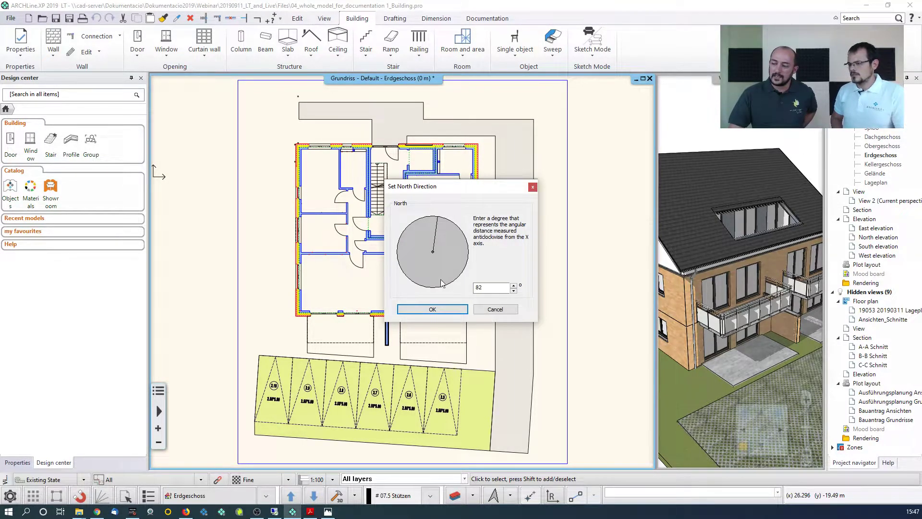
left_click_drag(436, 229, 456, 226)
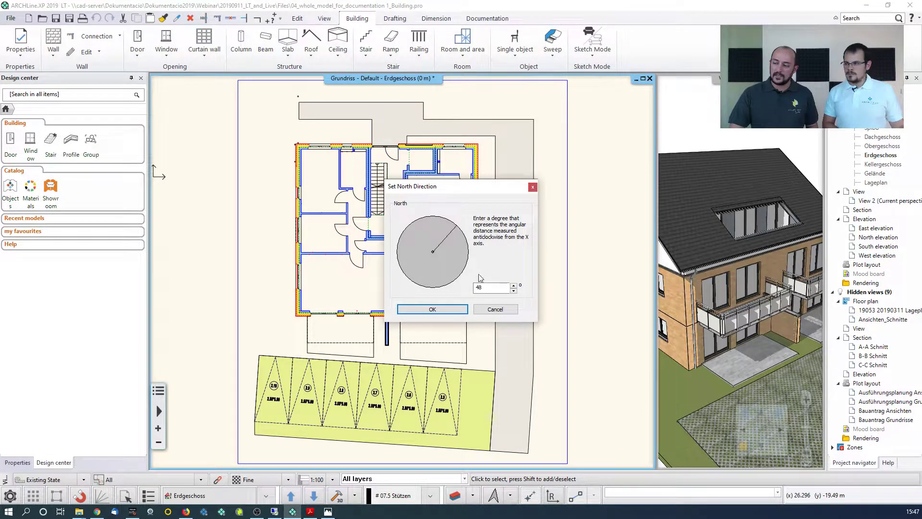
left_click(506, 310)
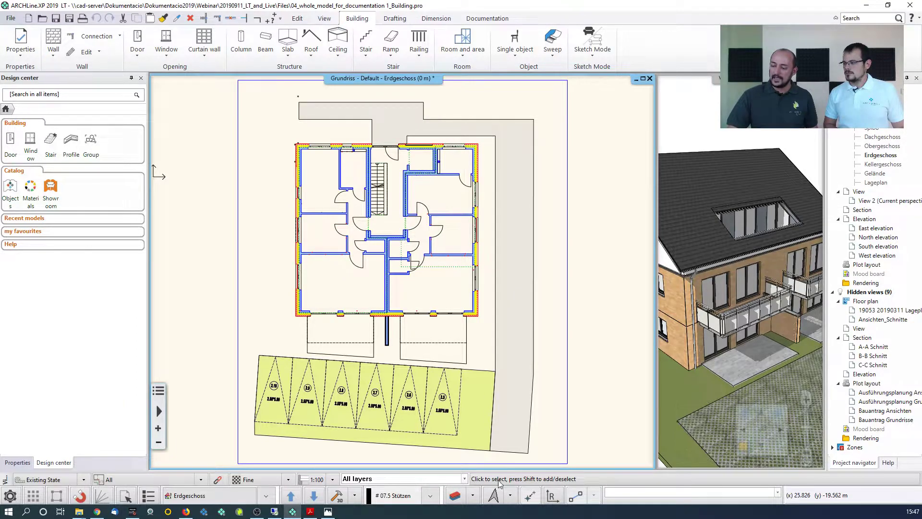
Set the project location to -AT- Linz in the location and sun position settings
left_click(510, 496)
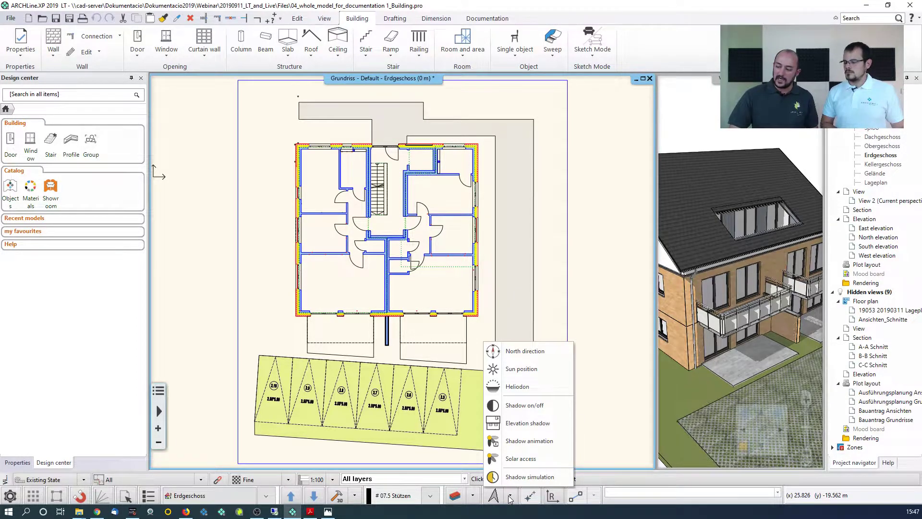
left_click(524, 369)
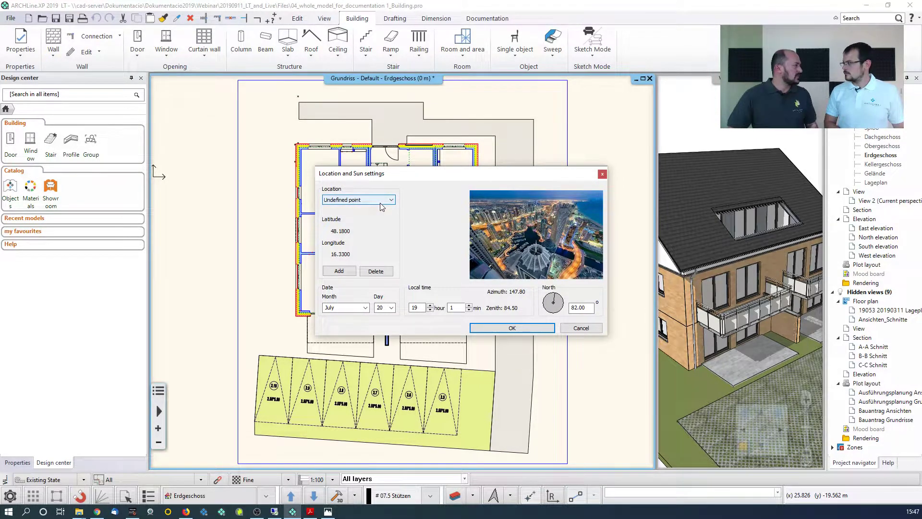
left_click(382, 207)
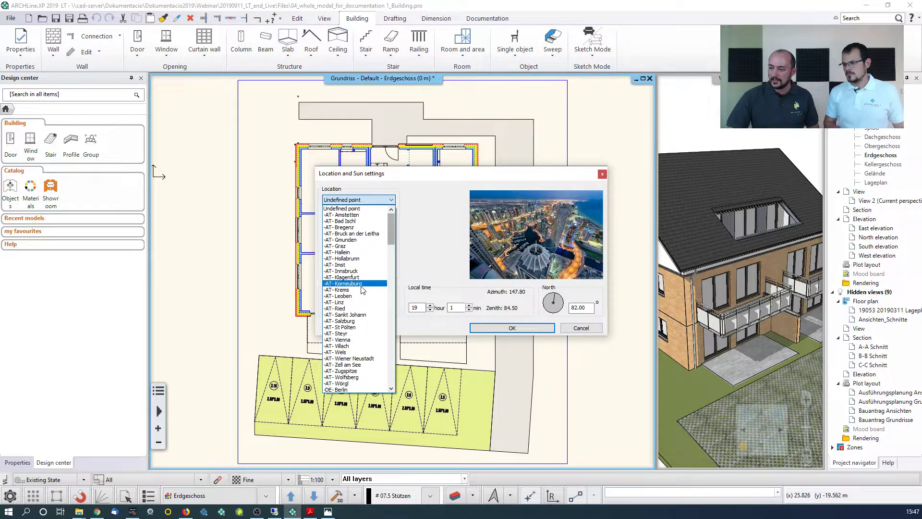
left_click(357, 302)
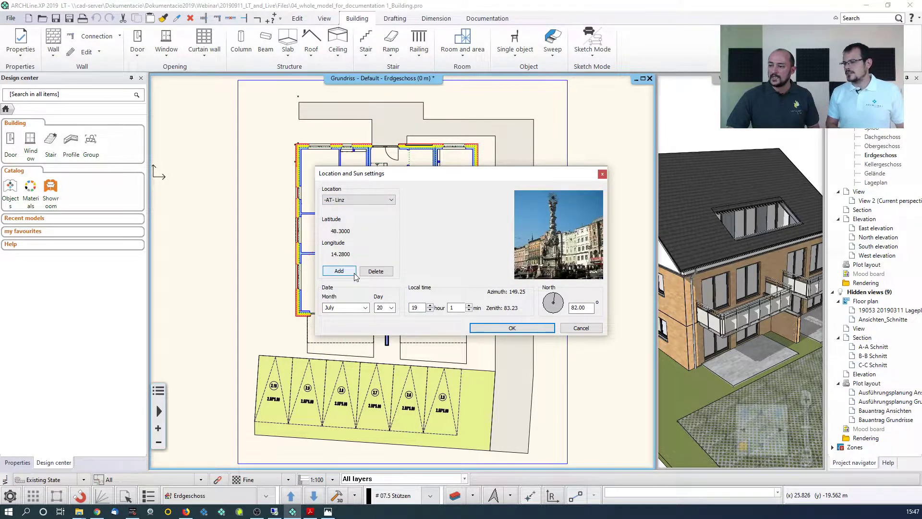
Set the date for the sun position to 6 June
left_click(359, 308)
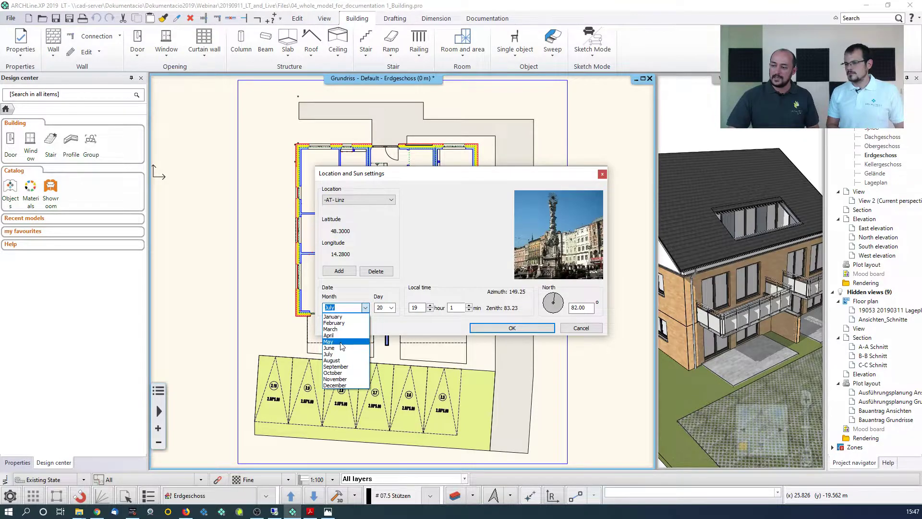
left_click(342, 351)
key("Up")
left_click(387, 307)
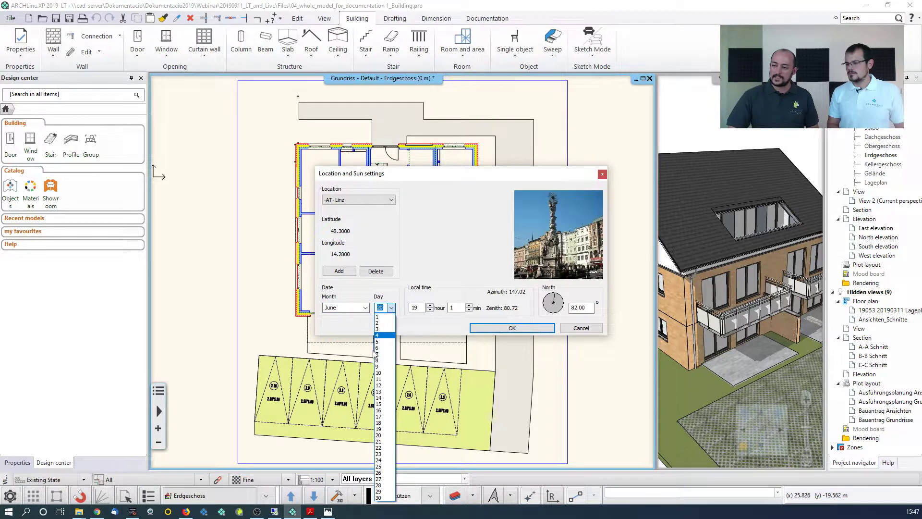
left_click(378, 349)
Set the local time to 13:30 and apply the location and sun settings
key("Tab")
type("13")
key("Tab")
type("30")
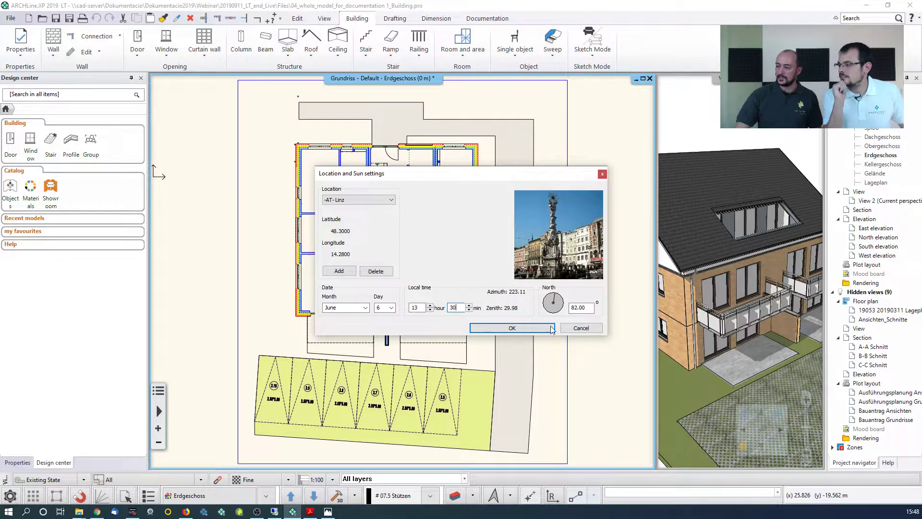
left_click(509, 328)
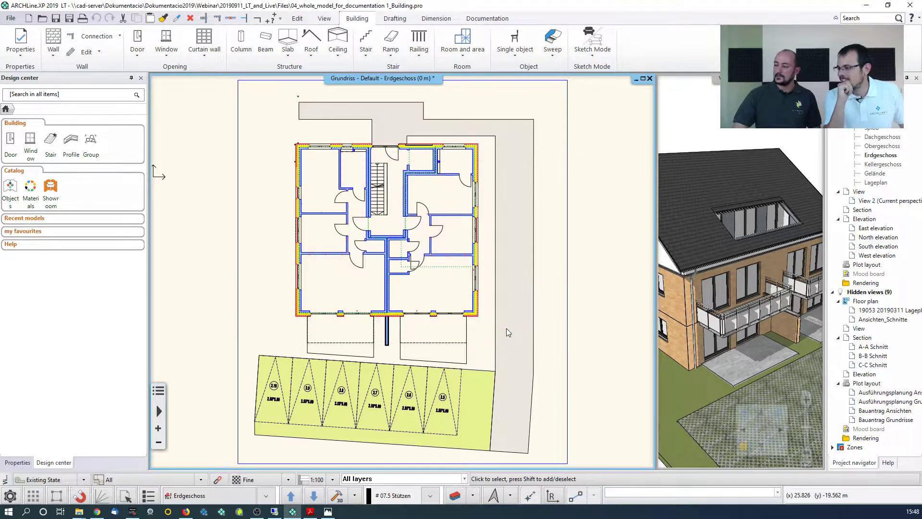
Make the 3D view the main view and set its light scheme to Shadow on
left_click(677, 312)
left_click(745, 447)
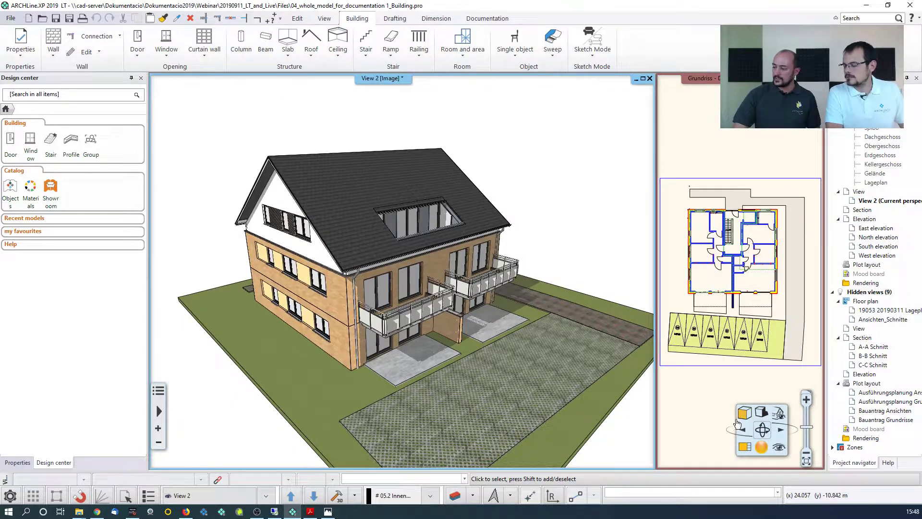
right_click(759, 413)
left_click(779, 425)
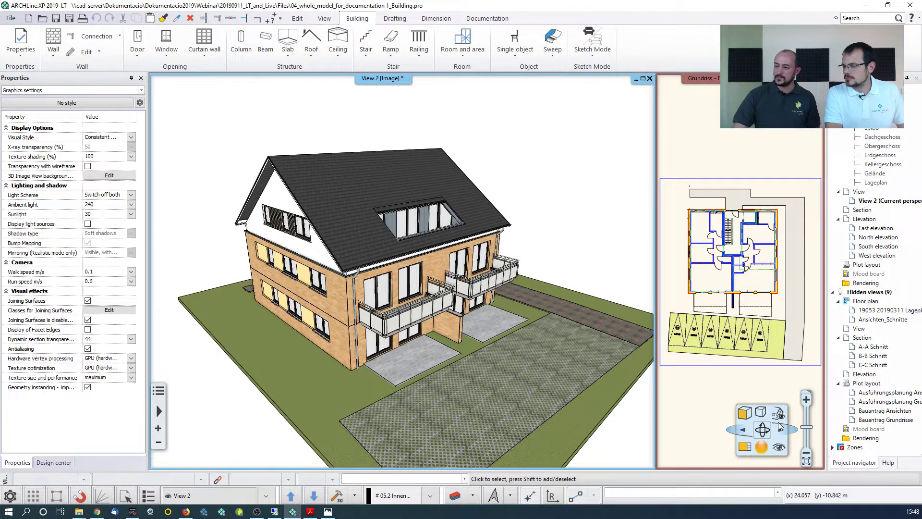
right_click(779, 424)
left_click(782, 438)
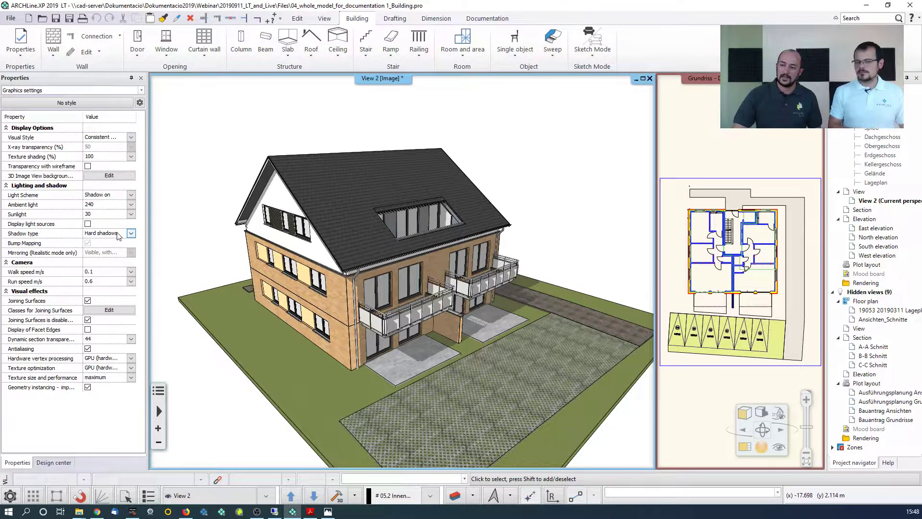
Set the 3D view's shadow type to Soft shadows and return to the Design center
left_click(131, 234)
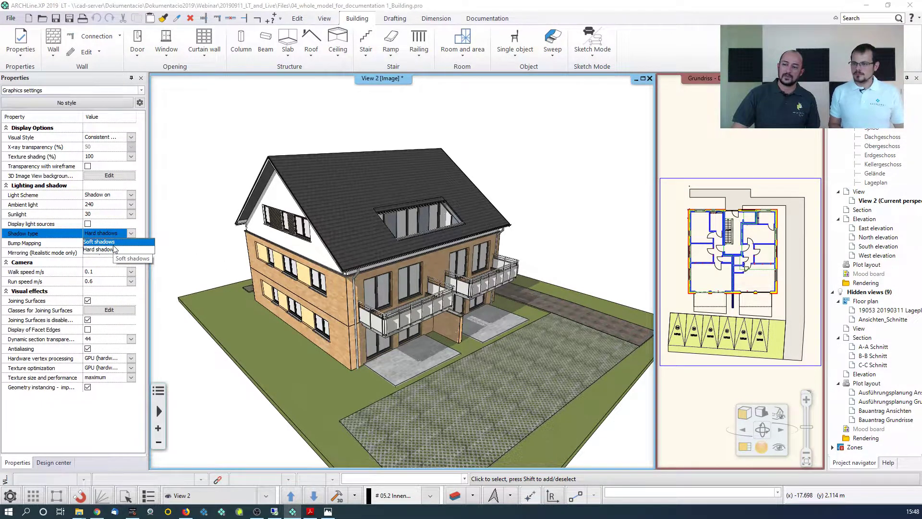
left_click(114, 242)
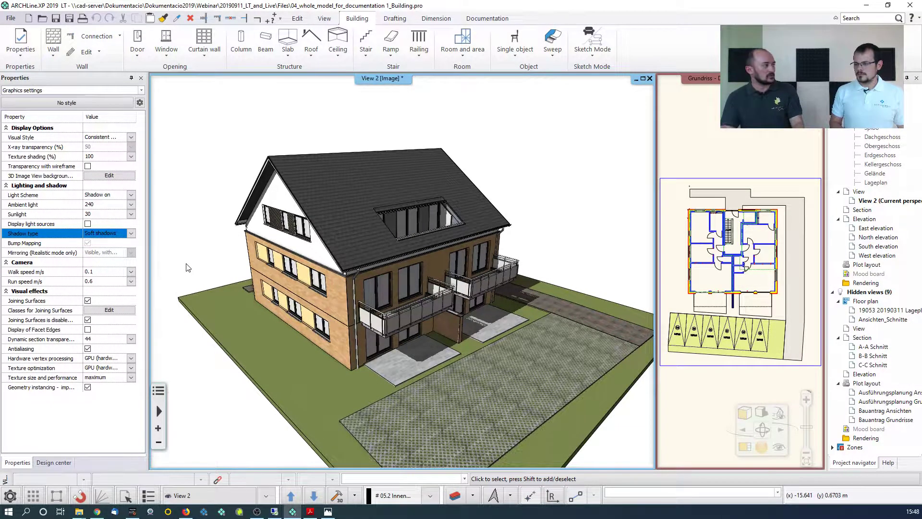
left_click(54, 463)
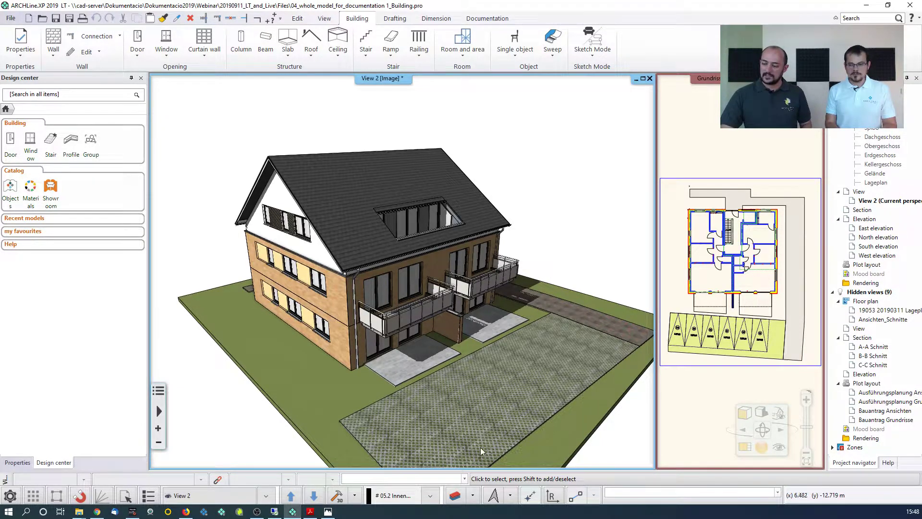
Preview the building's shadows in the shadow simulation with the time moved to 13:00, and leave without applying it
left_click(511, 497)
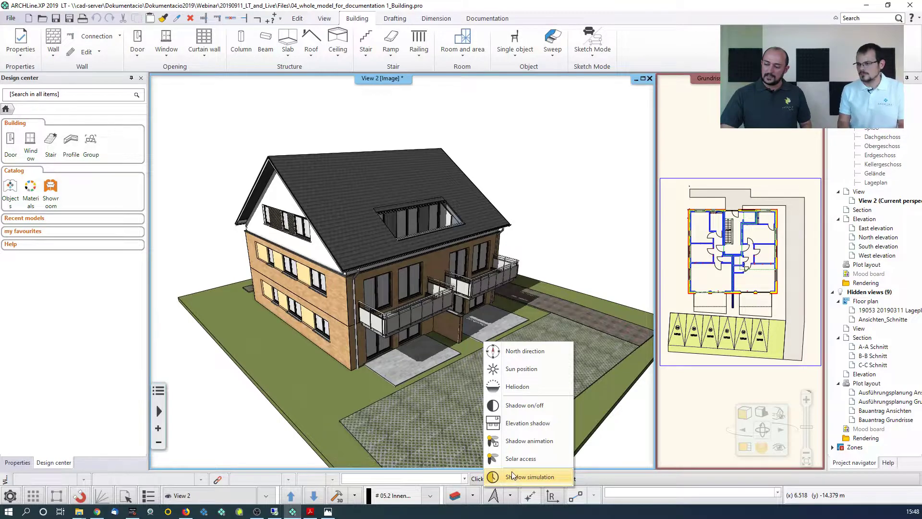
left_click(517, 477)
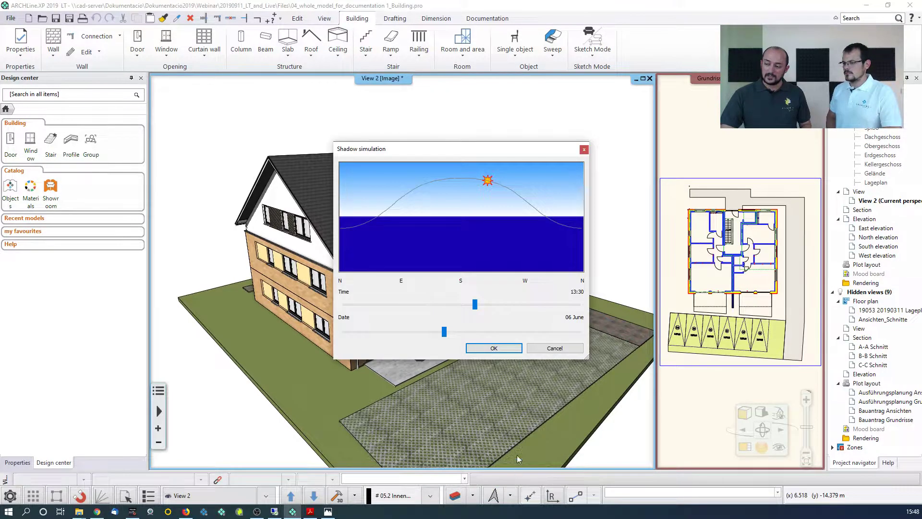
mouse_move(488, 181)
left_mouse_down()
mouse_move(473, 181)
mouse_move(484, 188)
left_mouse_up()
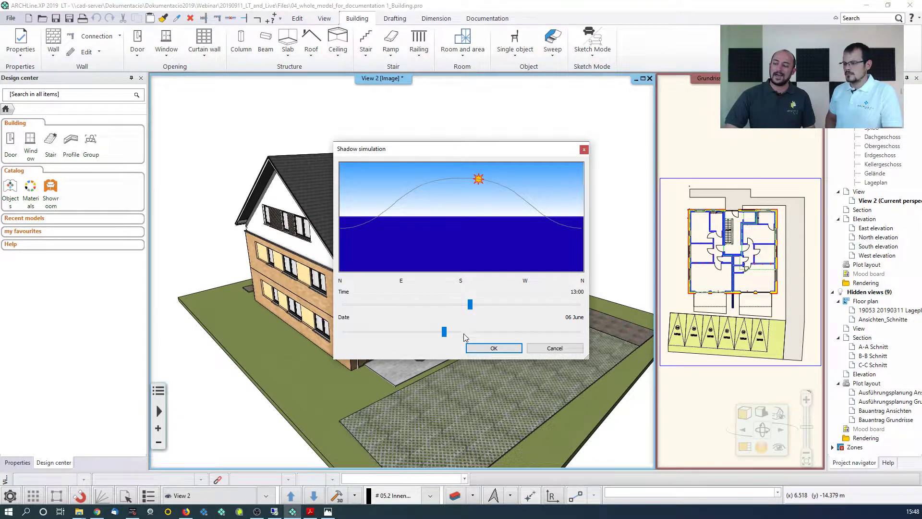
left_click_drag(405, 155, 551, 142)
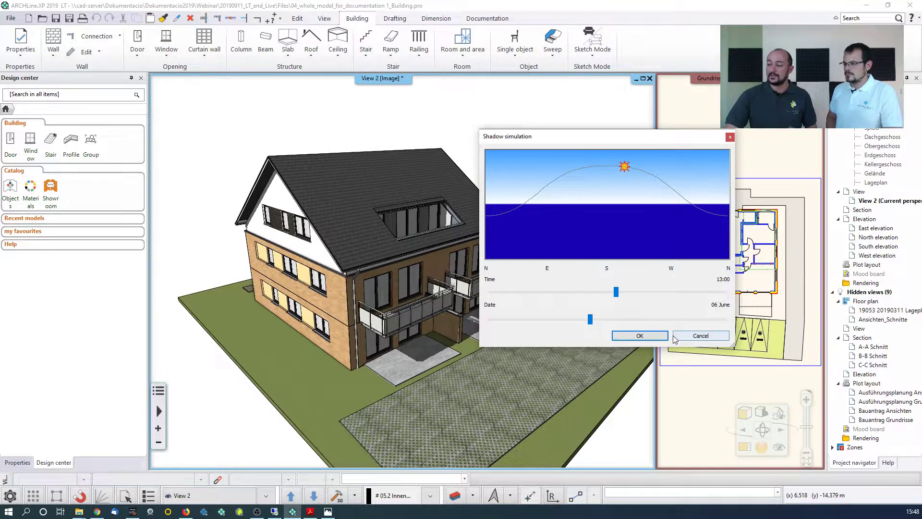
left_click(701, 336)
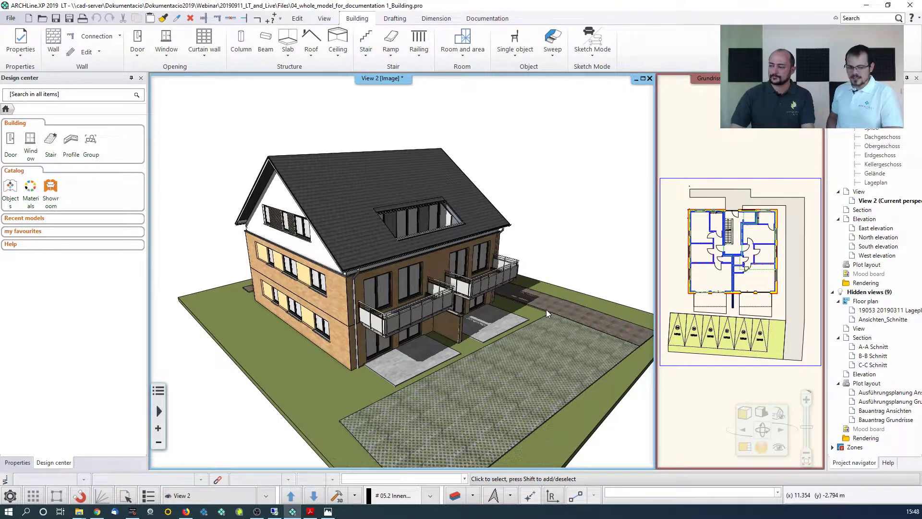
Make the floor plan the main view and switch it to the Obergeschoss storey
left_click(684, 307)
left_click(746, 447)
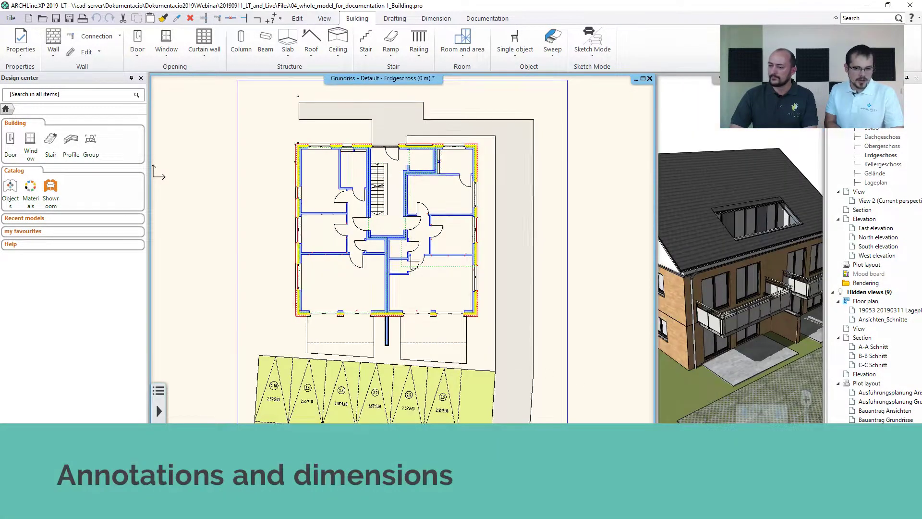
key("Page_Up")
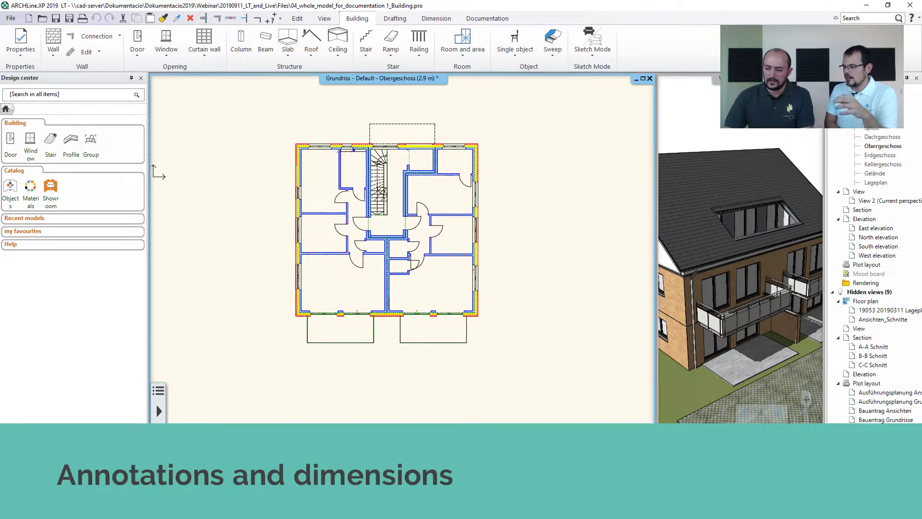
key("Page_Down")
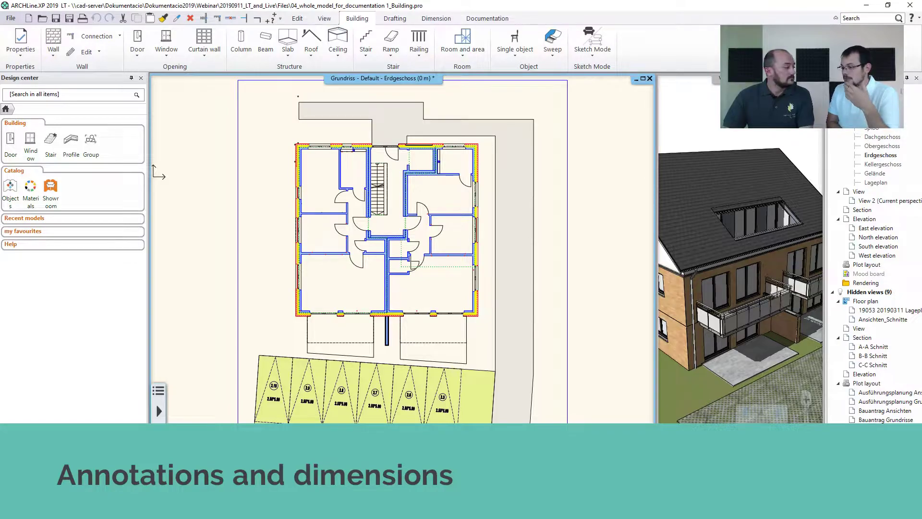
key("Page_Up")
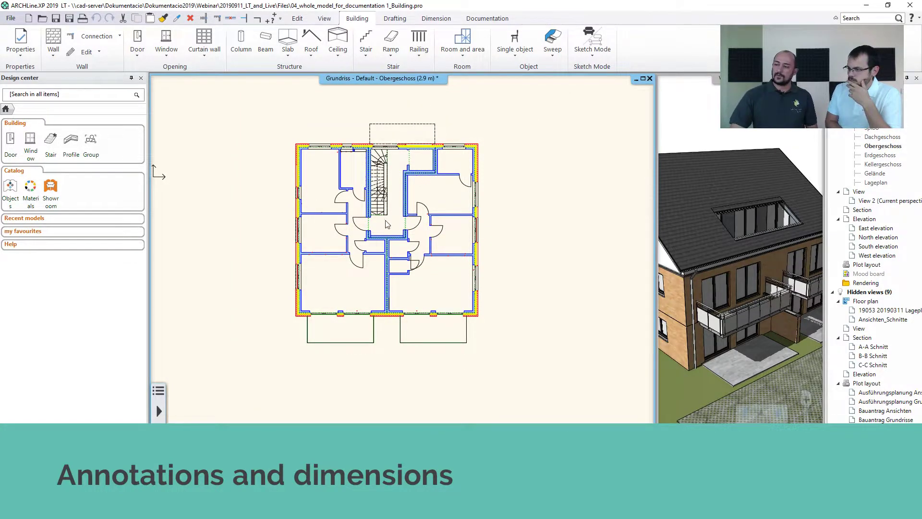
middle_click_drag(390, 220, 387, 283)
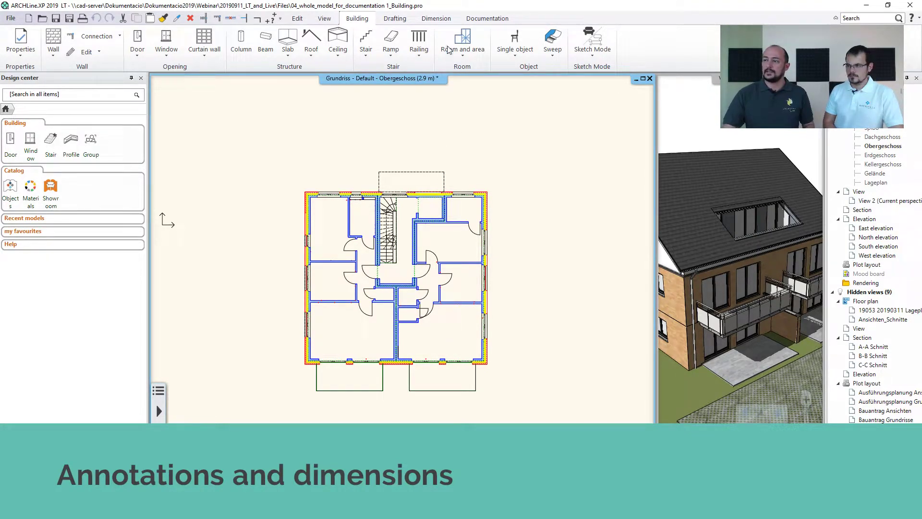
Set up automatic dimensioning of all walls with chains for door/window frames, wall endpoints and connections, and the overall external building dimension
left_click(436, 18)
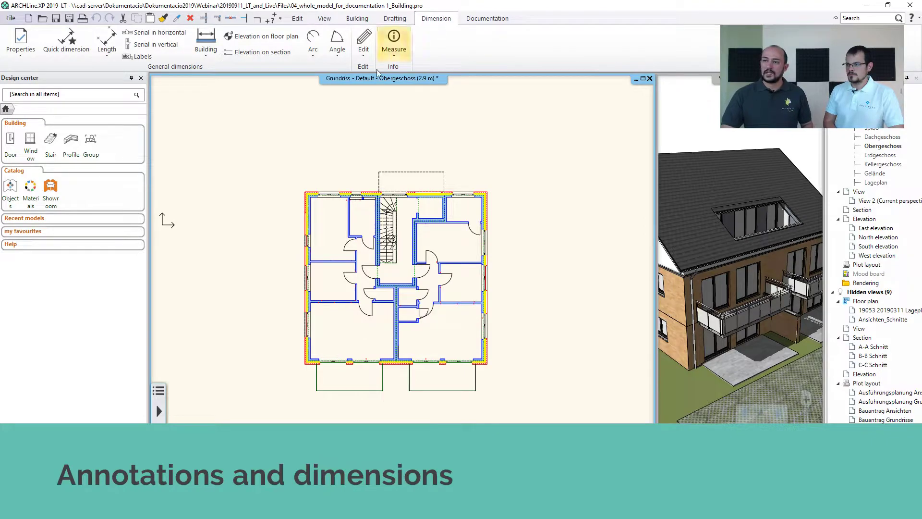
left_click(206, 53)
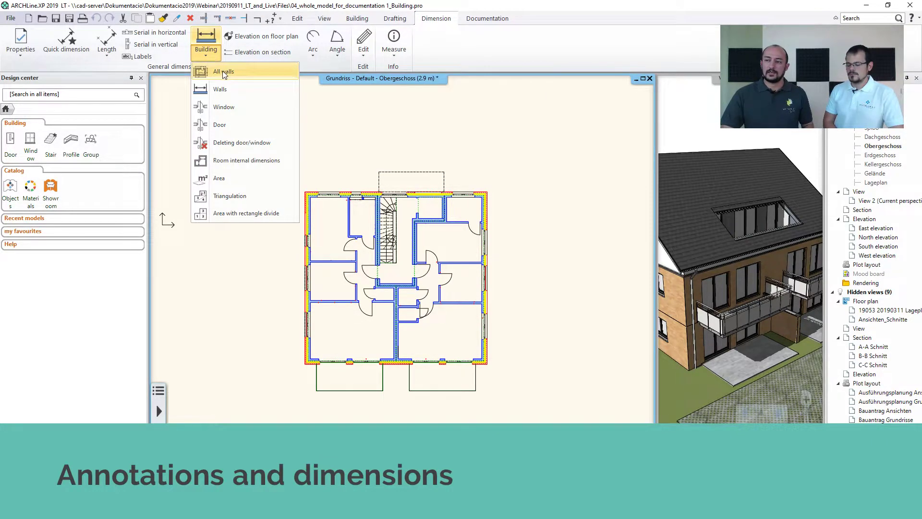
left_click(235, 73)
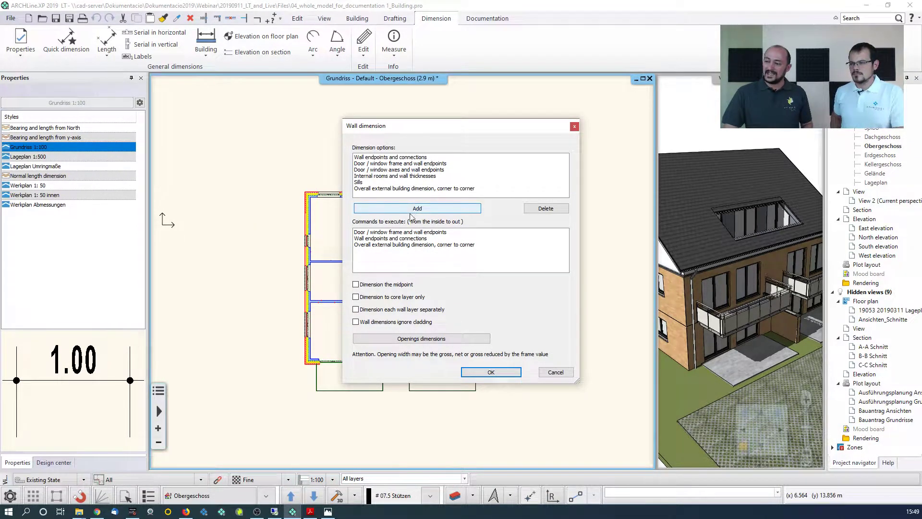
left_click_drag(384, 234, 382, 248)
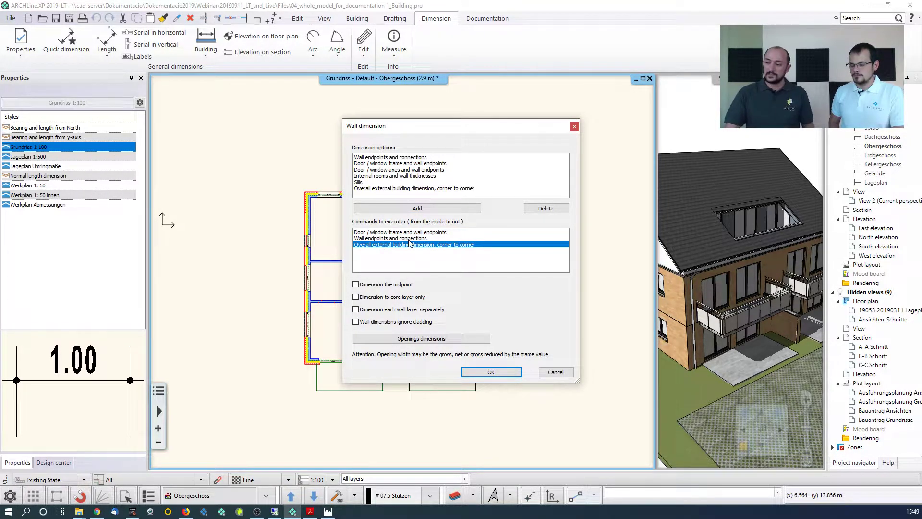
left_click(491, 372)
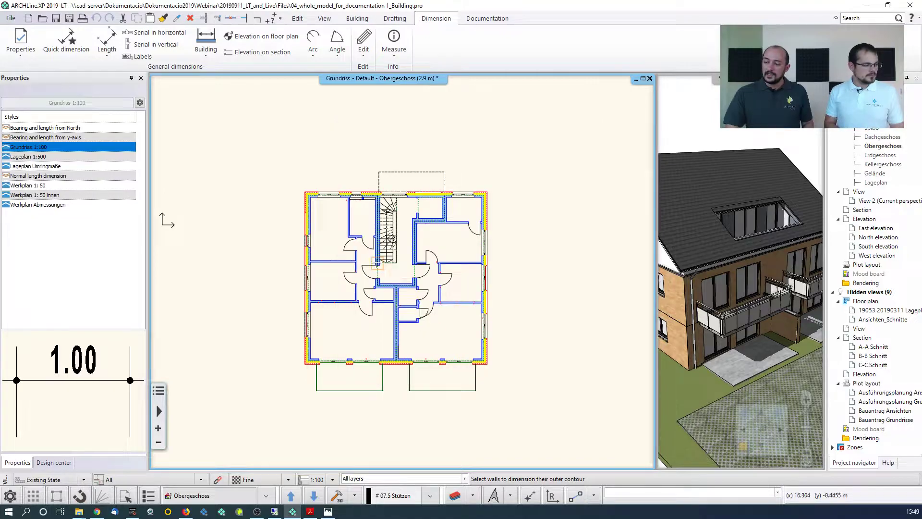
Apply the automatic wall dimensions to the entire Obergeschoss plan, placing the dimension lines just outside the outer walls
left_click(280, 165)
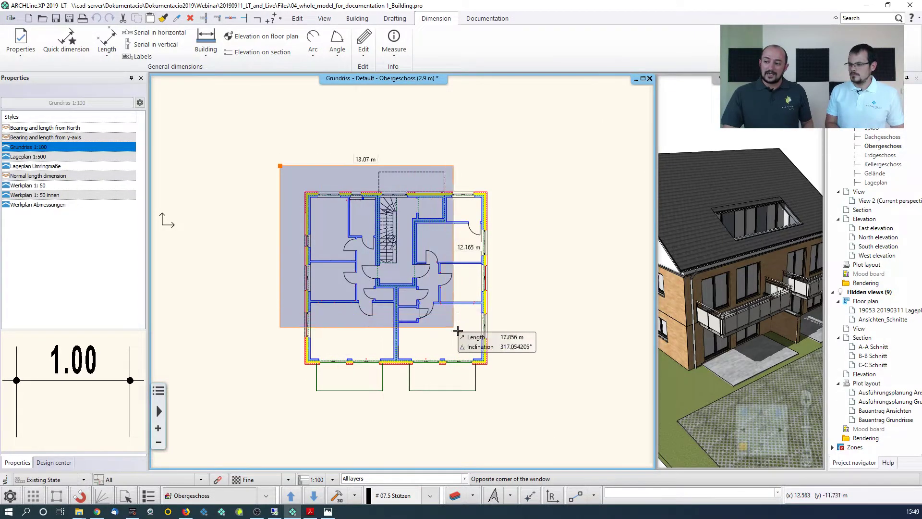
left_click(505, 383)
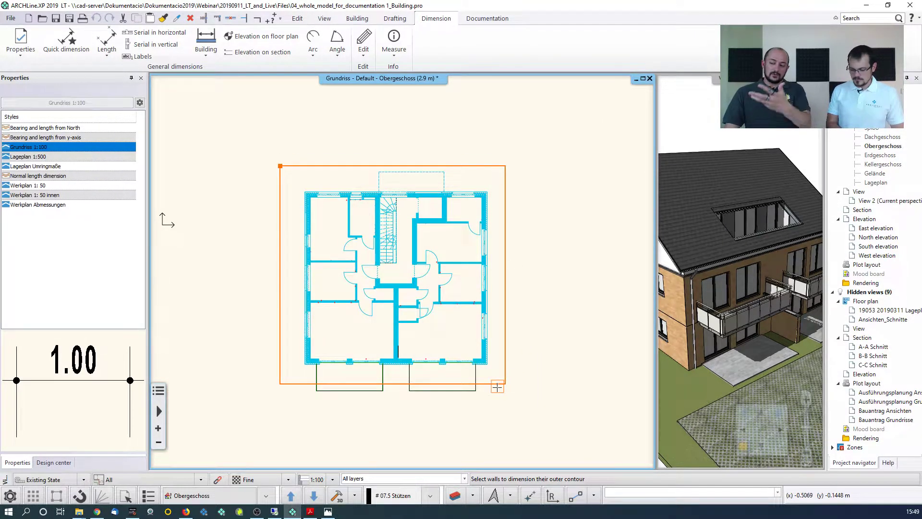
key("Return")
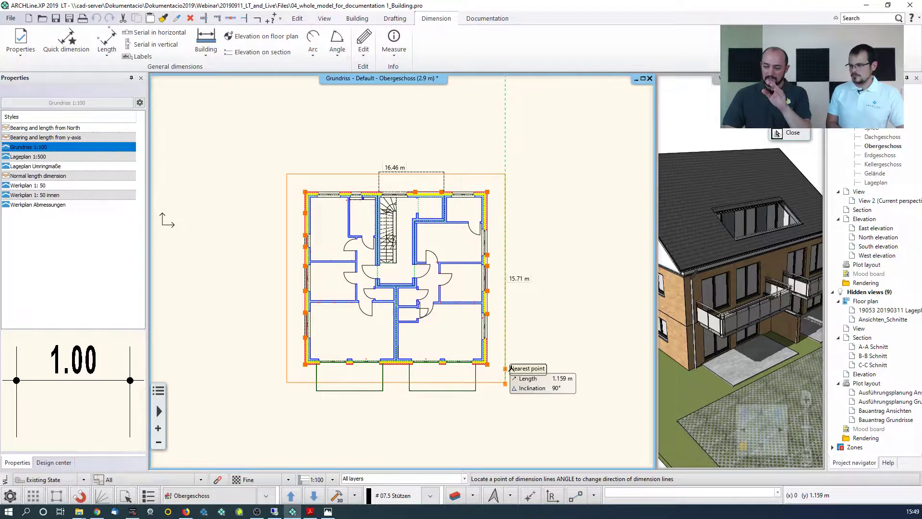
left_click(510, 369)
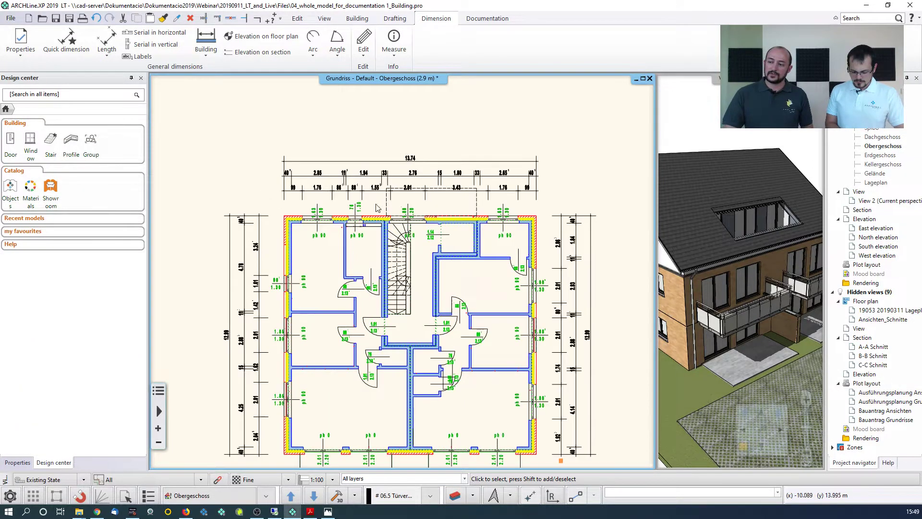
scroll(378, 207, "up", 2)
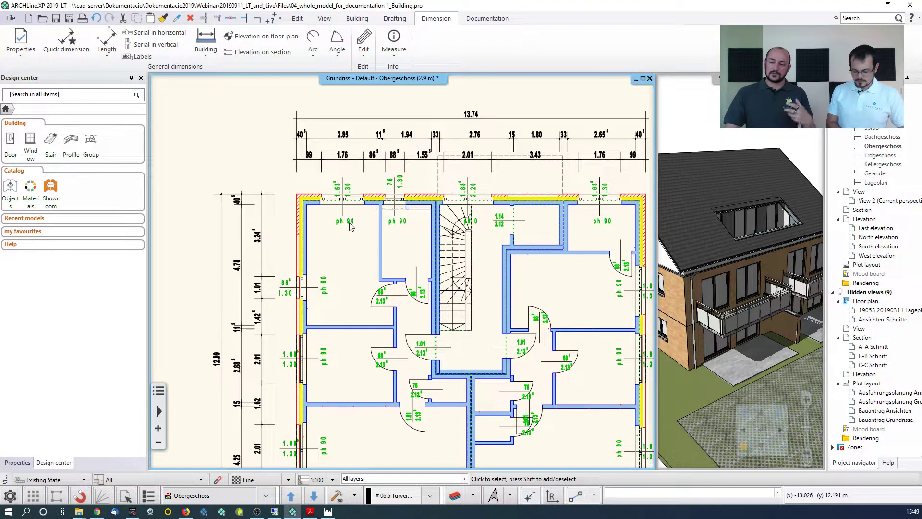
middle_click_drag(374, 270, 322, 219)
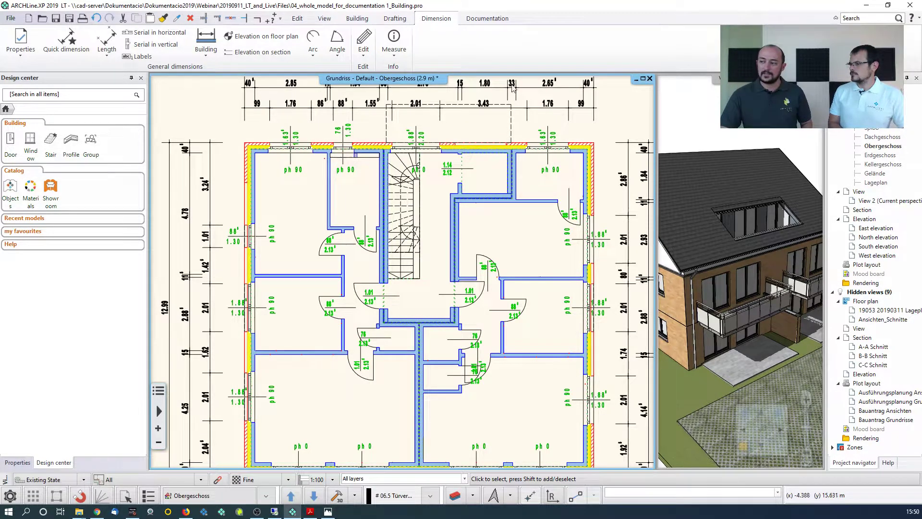
middle_click_drag(531, 179, 511, 125)
scroll(513, 130, "down", 2)
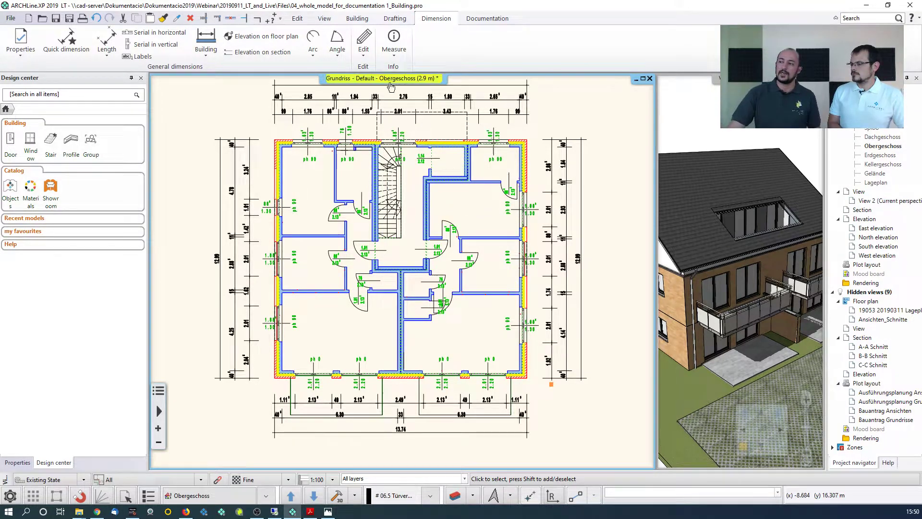
left_click(357, 18)
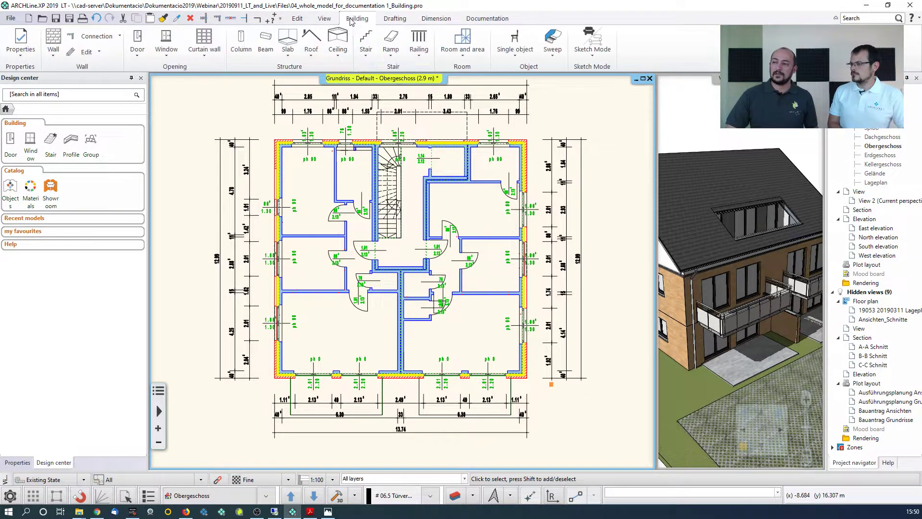
left_click(463, 48)
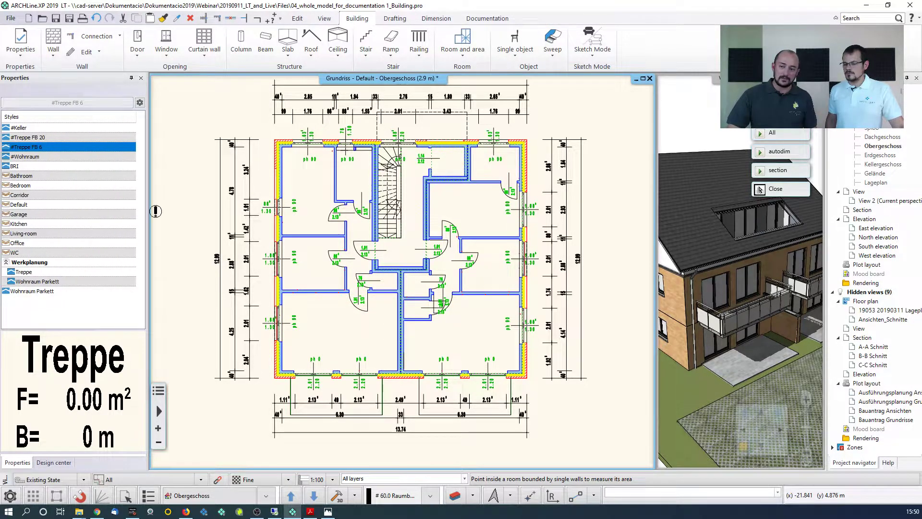
key("Escape")
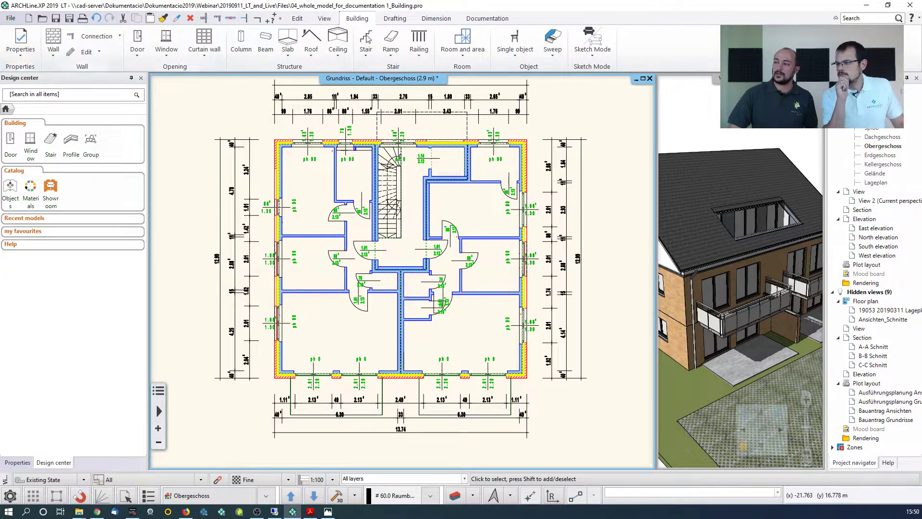
Examine the room style's upper limit and calculated values in the Room and Area wizard, and accept the settings
left_click(21, 53)
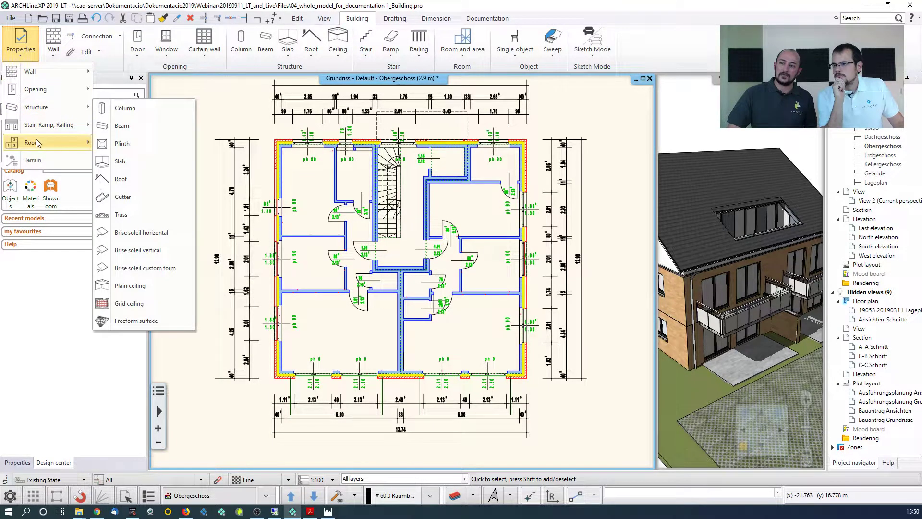
mouse_move(36, 140)
left_click(133, 143)
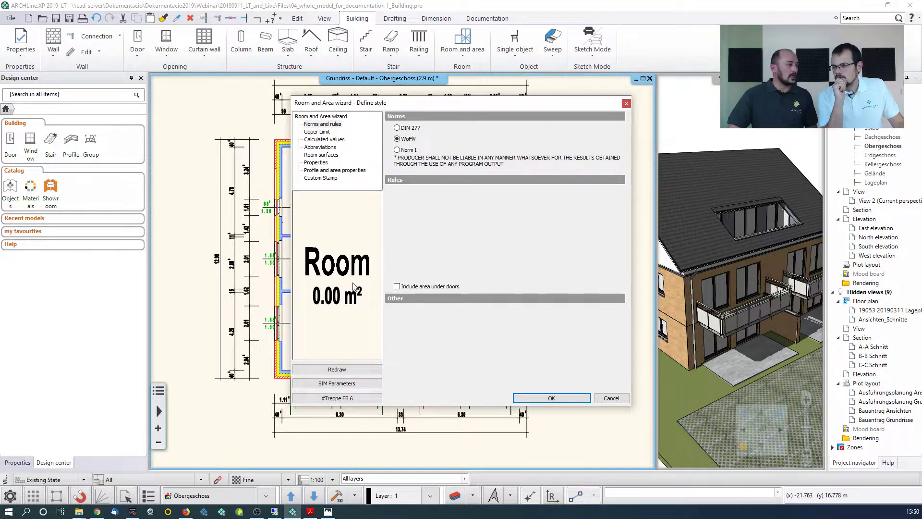
left_click(328, 131)
left_click(327, 139)
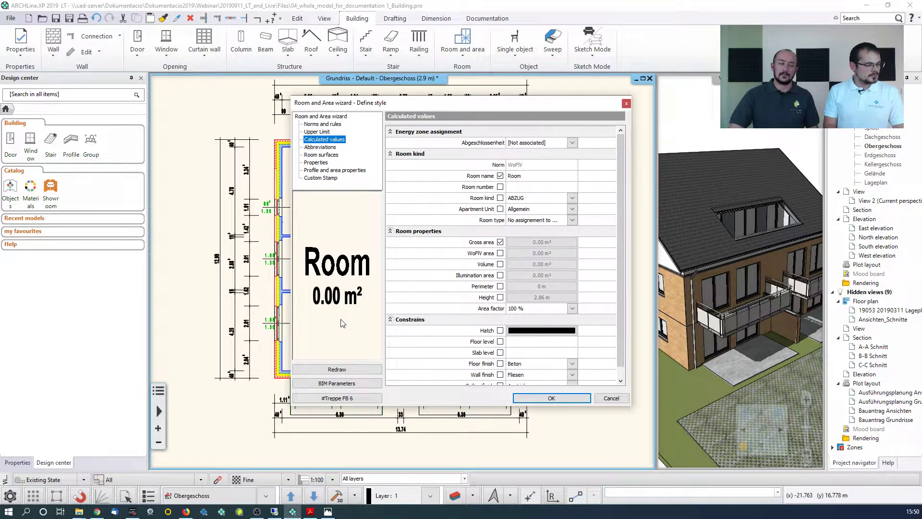
left_click(549, 397)
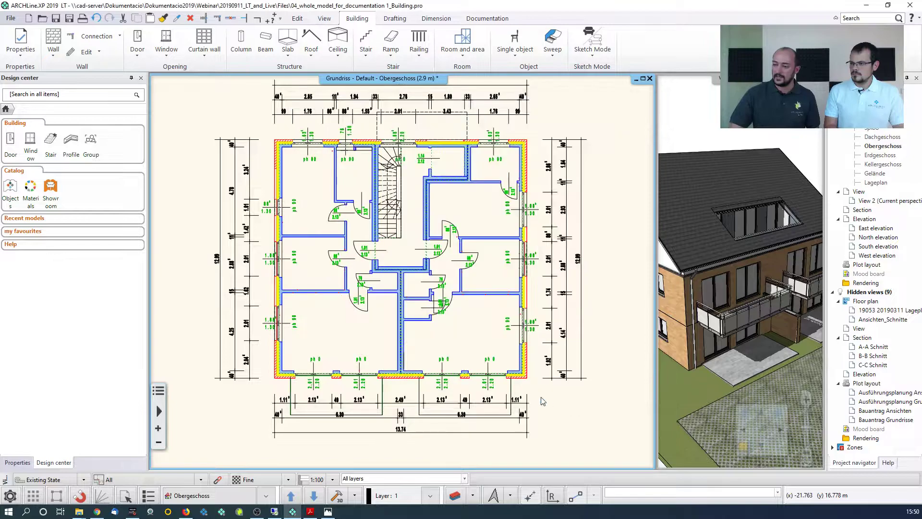
Place room labels with areas in the two large rooms beside the terraces and two rooms along the east side
left_click(463, 41)
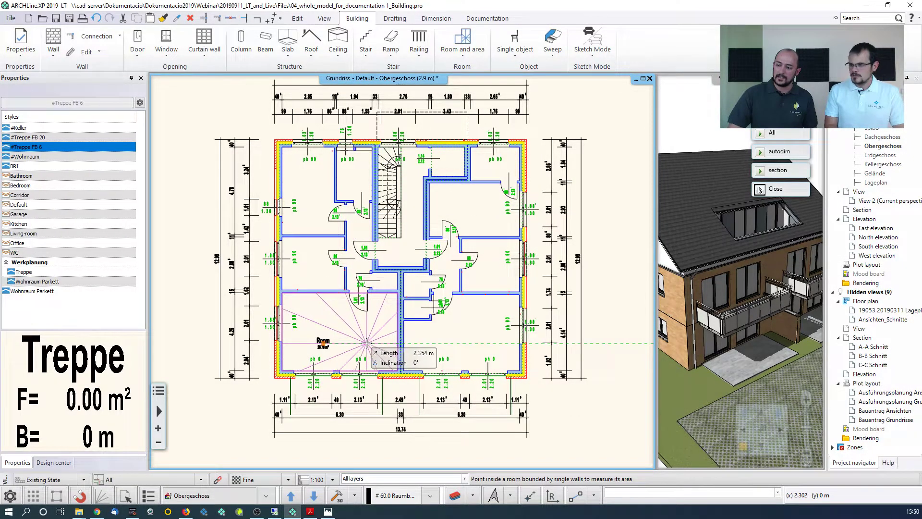
scroll(417, 380, "up", 2)
left_click(464, 328)
left_click(520, 206)
middle_click_drag(503, 138, 514, 186)
left_click(513, 186)
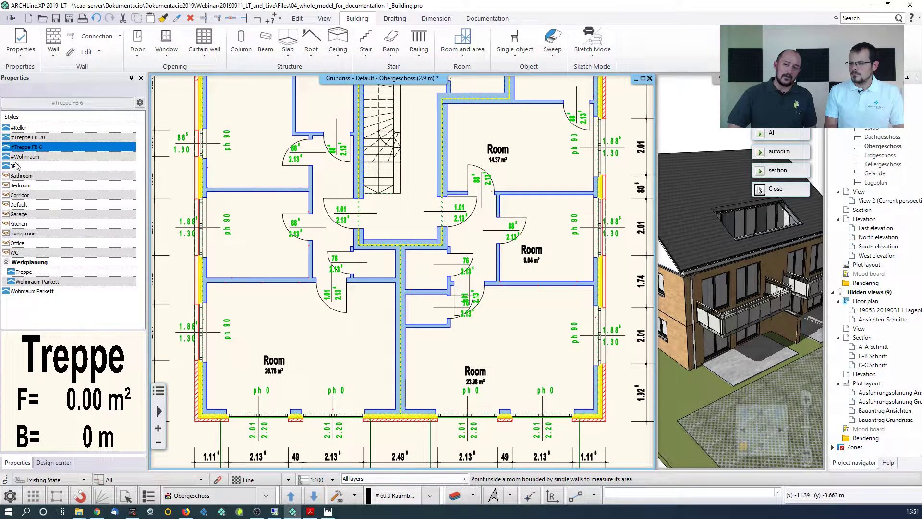
key("Escape")
Rename the room in the plan's lower-left corner to Office
left_click(323, 315)
left_click(274, 361)
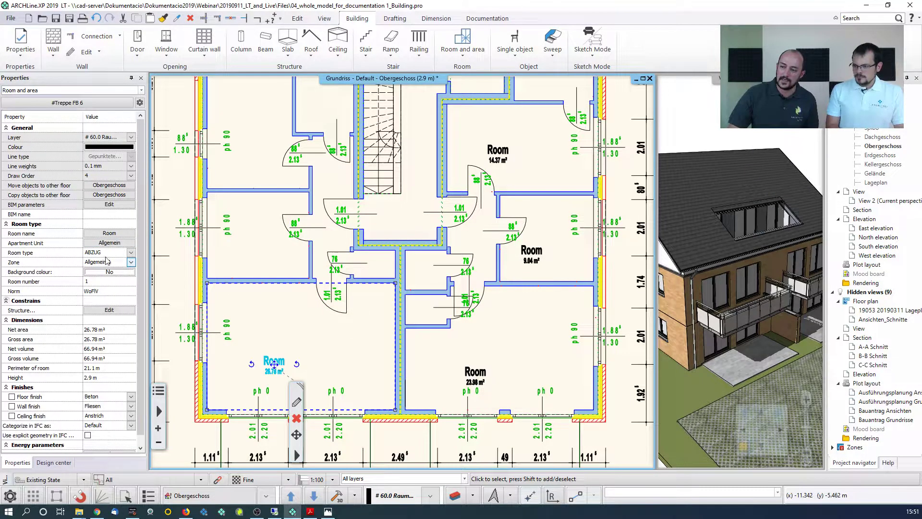
left_click(109, 234)
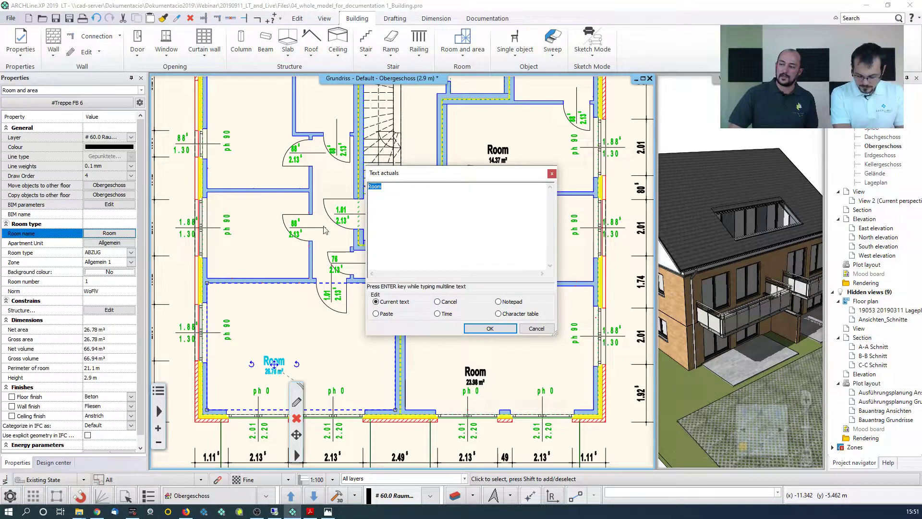
type("Office")
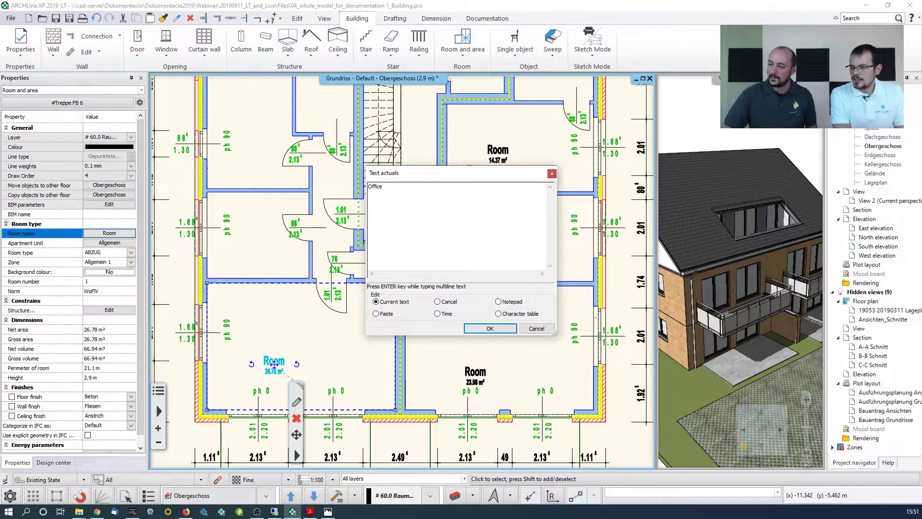
left_click(490, 328)
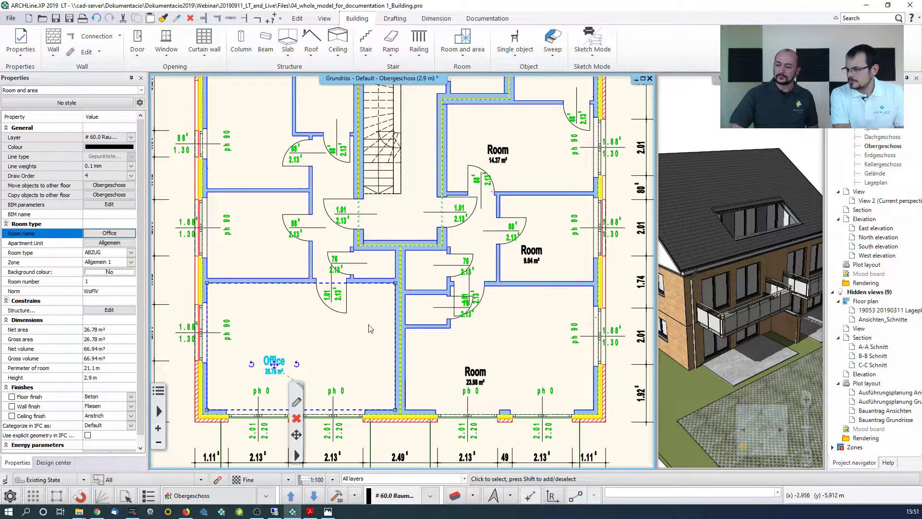
left_click(317, 330)
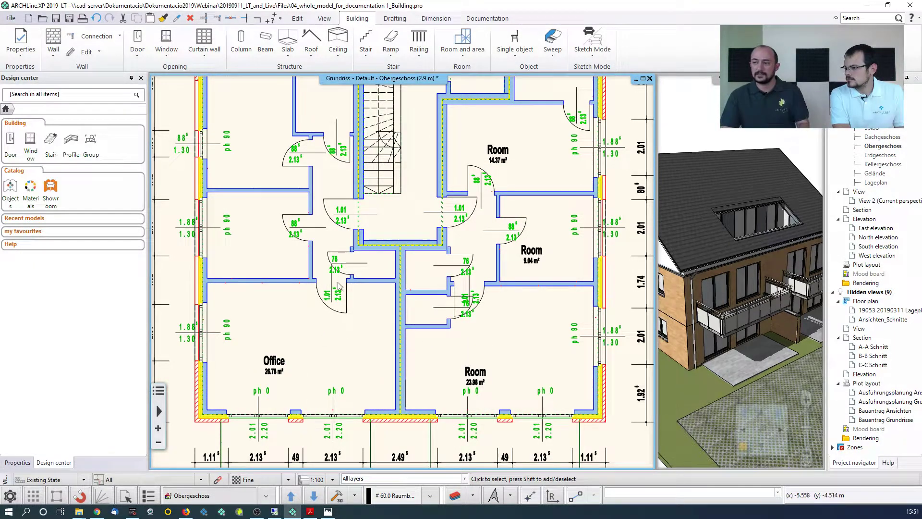
Enter the annotation text "Pavement", leave it unplaced and switch the floor plan to the Erdgeschoss storey
left_click(405, 22)
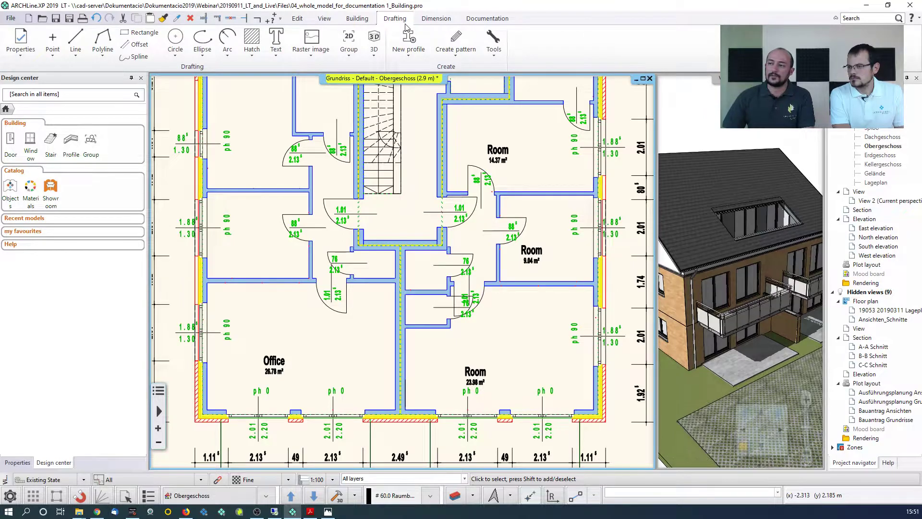
left_click(275, 41)
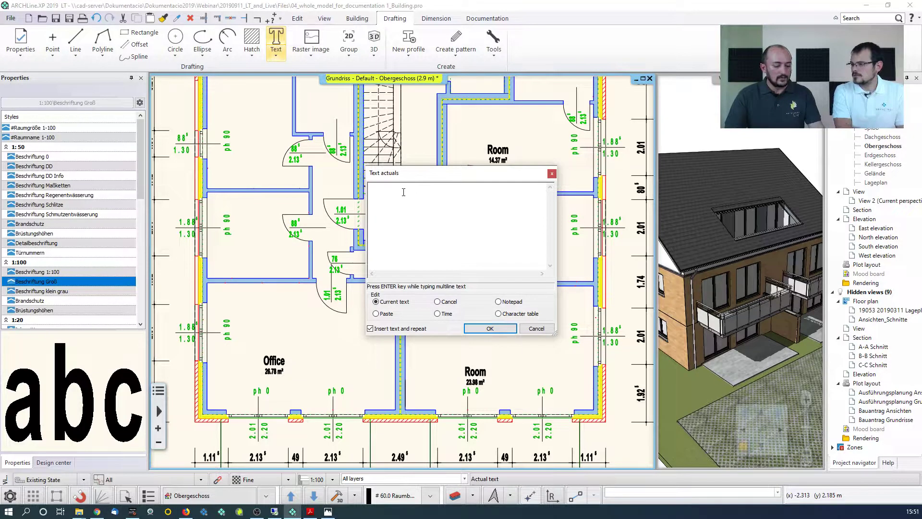
type("Pavement")
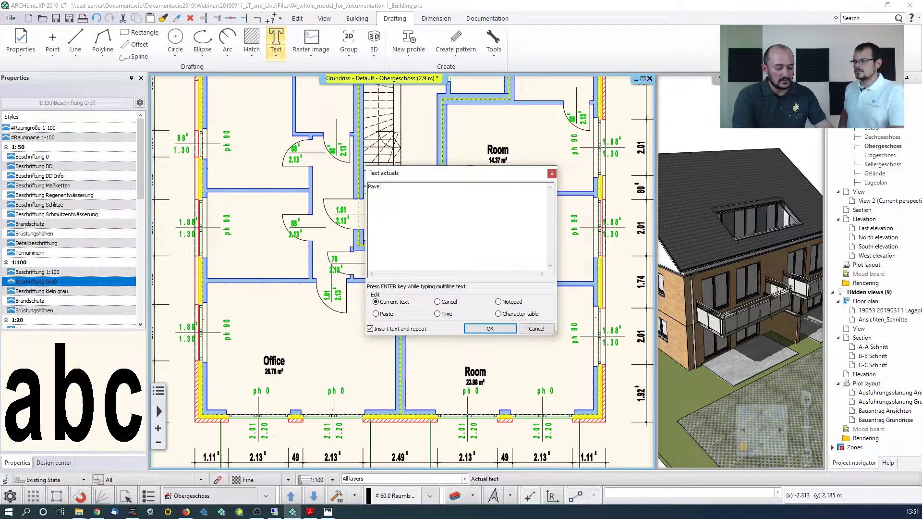
left_click(490, 328)
scroll(425, 234, "down", 5)
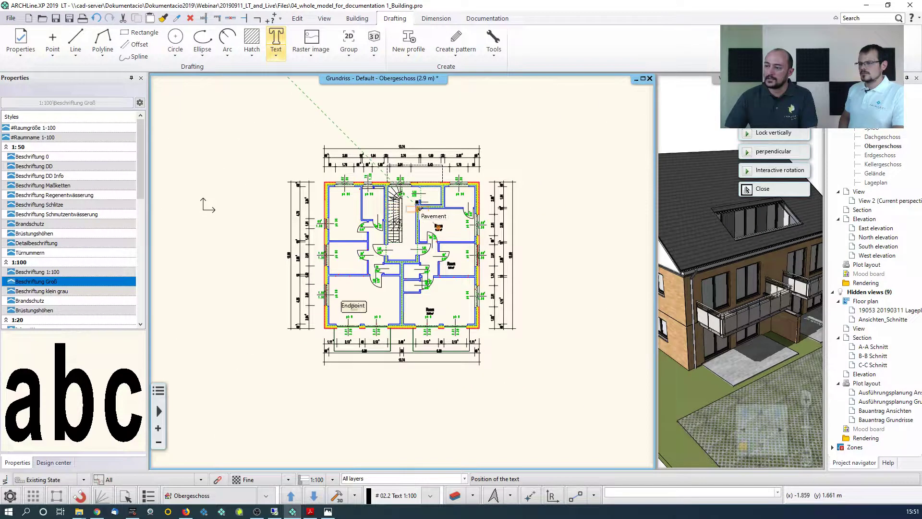
left_click(746, 188)
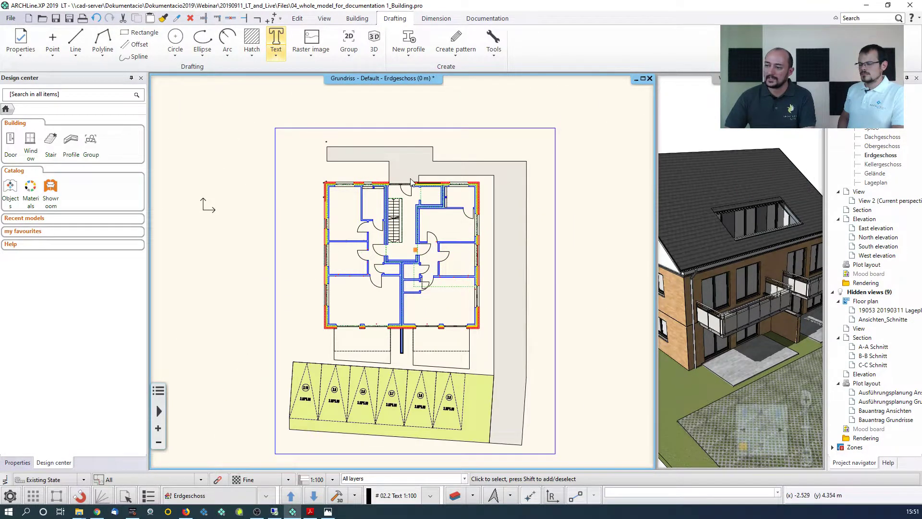
Place the "Pavement" text on the grey paved path outside the building entrance
scroll(381, 246, "up", 3)
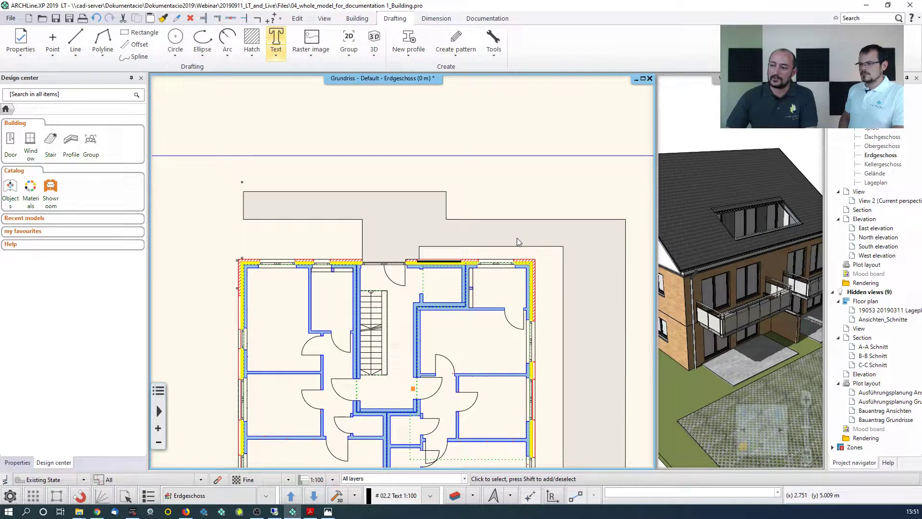
left_click(273, 39)
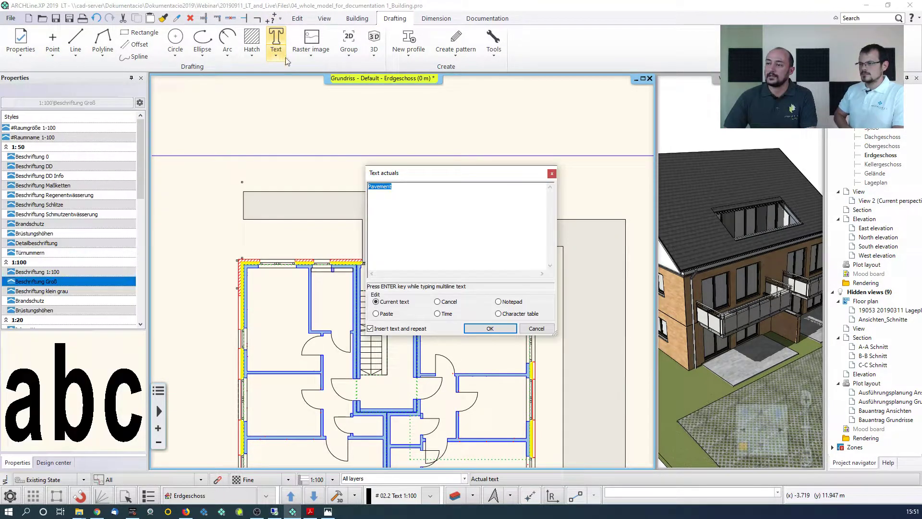
left_click(470, 330)
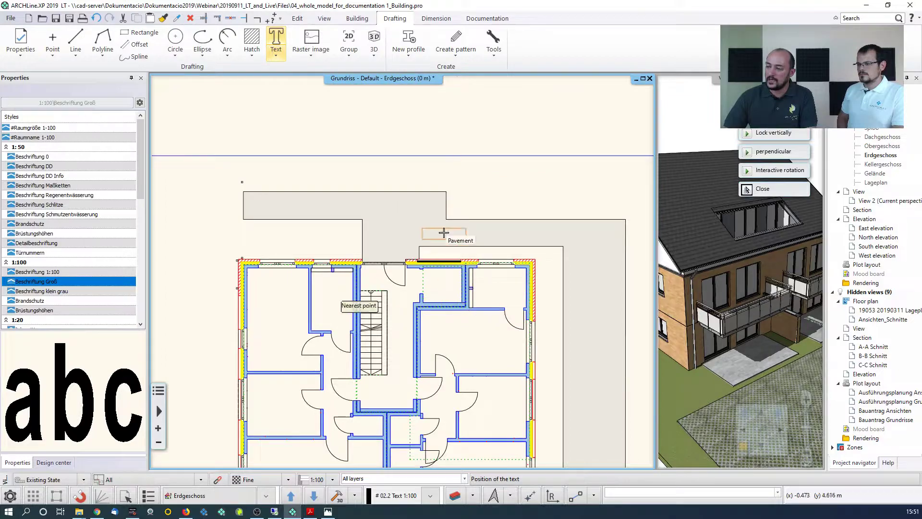
left_click(437, 238)
left_click_drag(475, 179, 596, 176)
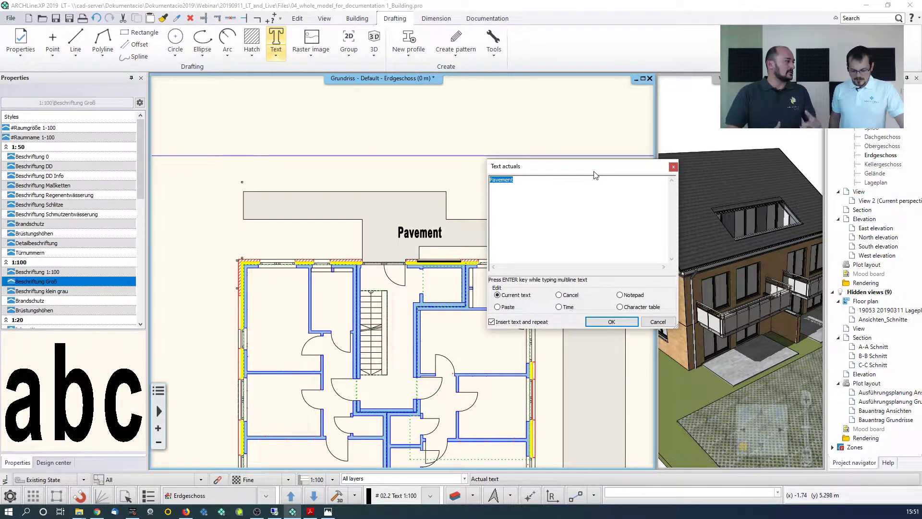
Finish placing text and switch the floor plan to the Obergeschoss storey
left_click(658, 321)
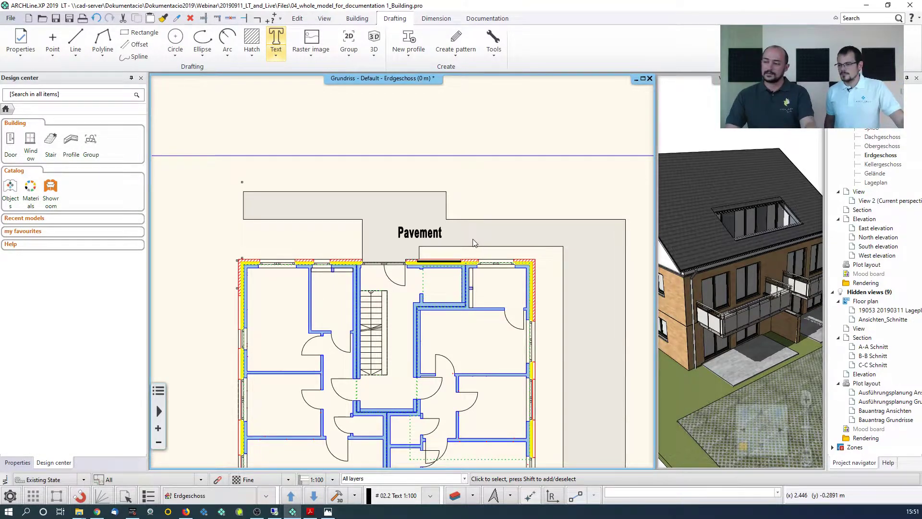
key("Page_Up")
middle_click_drag(444, 350, 436, 267)
scroll(437, 268, "down", 1)
scroll(440, 268, "down", 2)
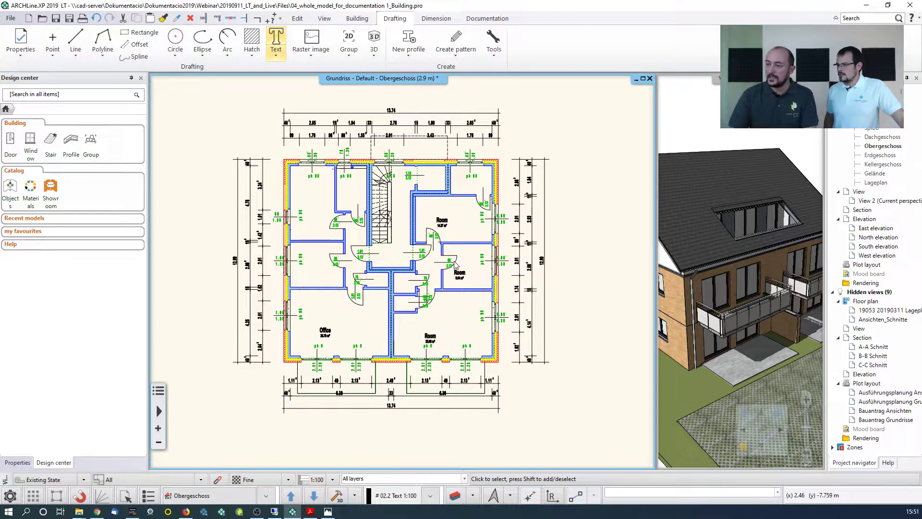
Define section A along a north-south line through the stair-side hallway and Office, extending beyond both dimension chains, looking east, and create its view
left_click(477, 21)
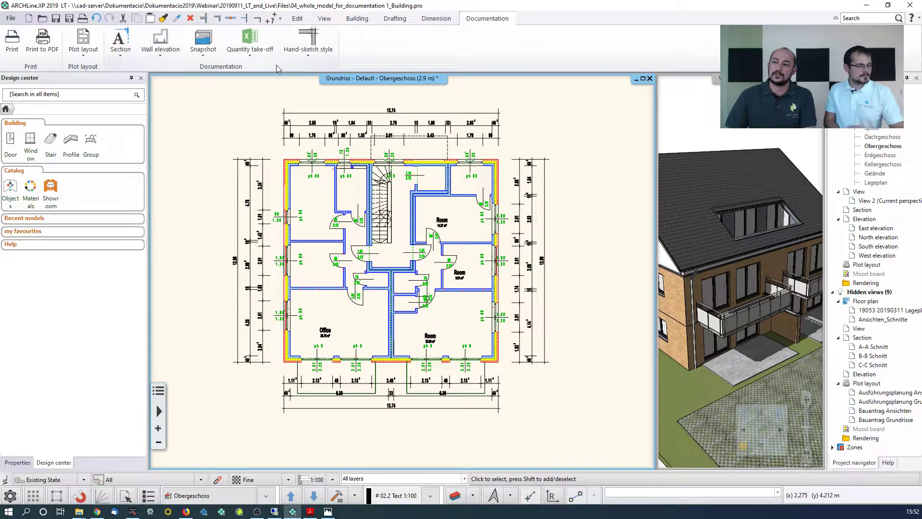
left_click(128, 58)
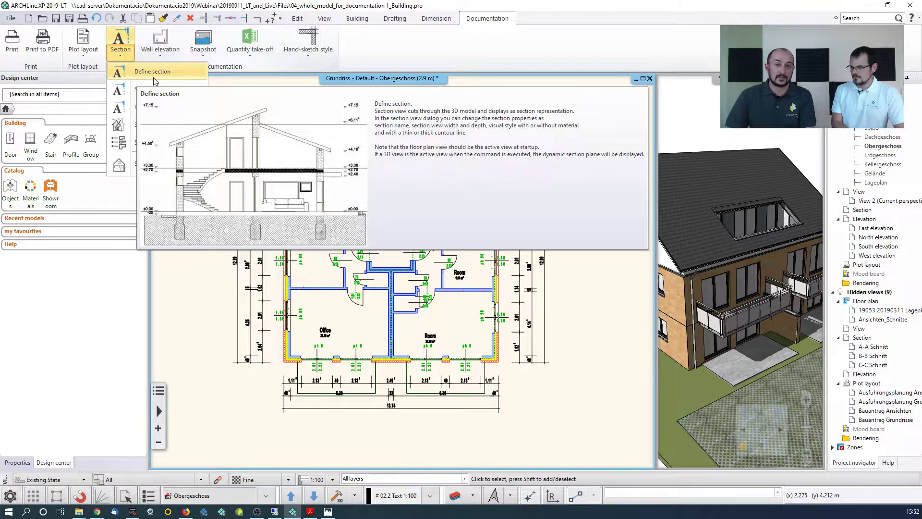
left_click(155, 72)
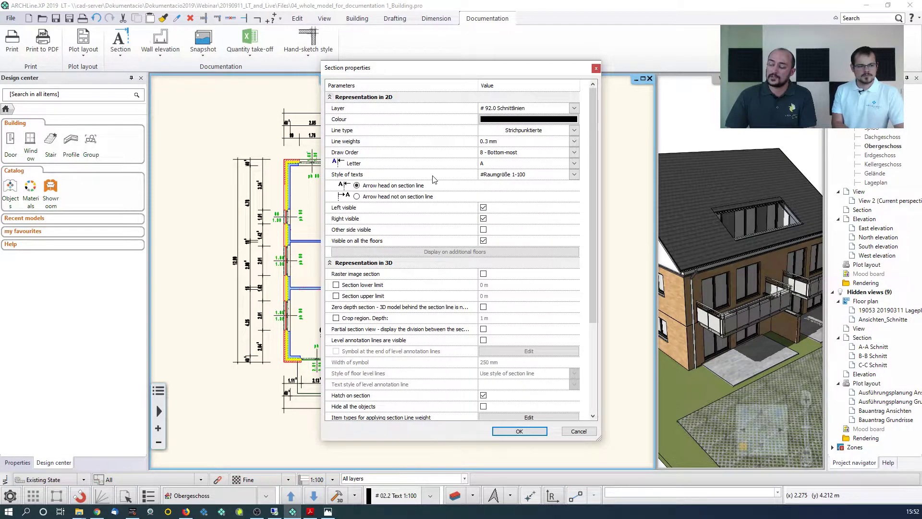
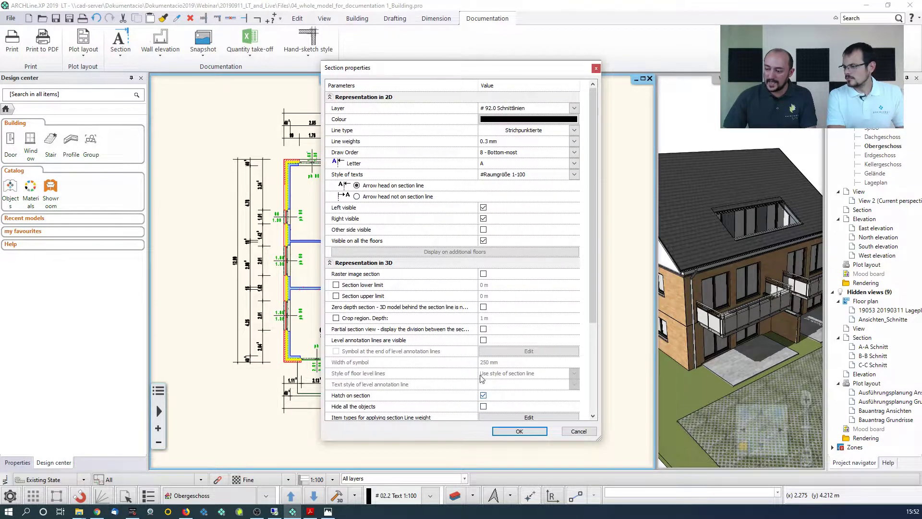
left_click(519, 431)
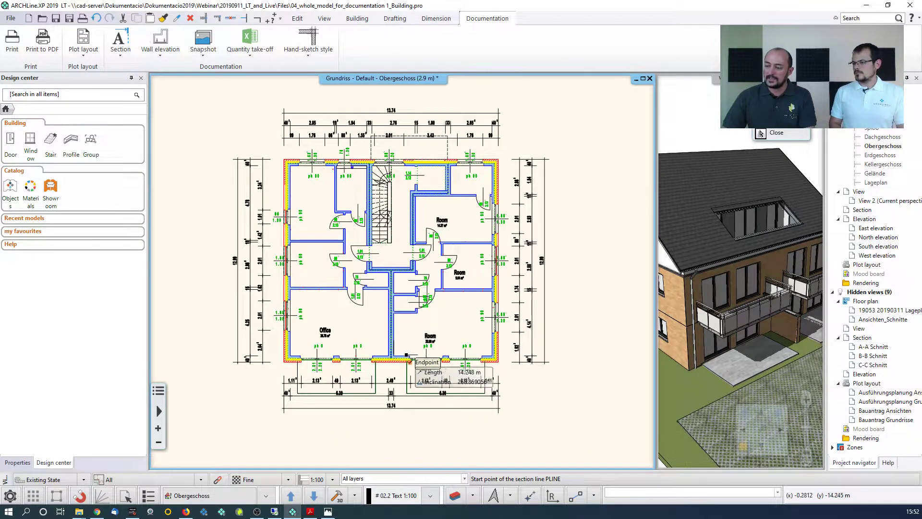
scroll(406, 245, "up", 3)
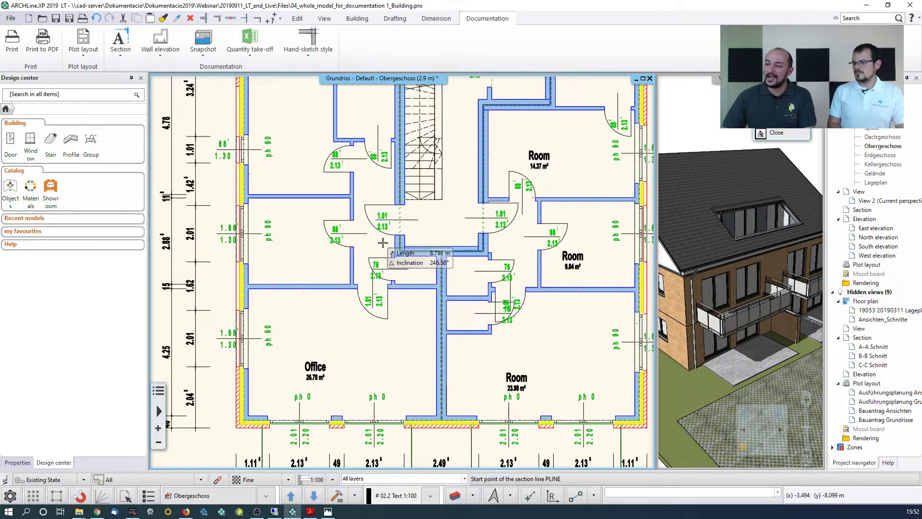
middle_click_drag(406, 245, 415, 312)
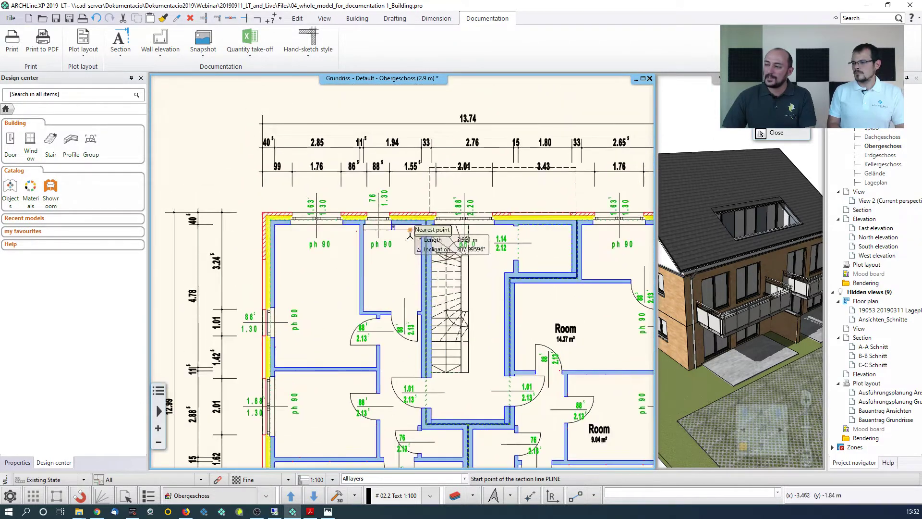
left_click(407, 192)
middle_click_drag(420, 355, 419, 87)
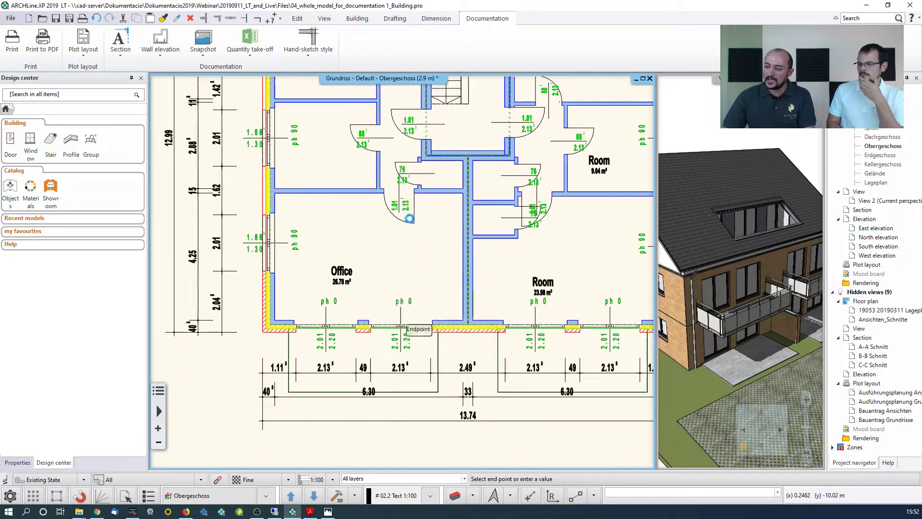
middle_click_drag(407, 282, 409, 272)
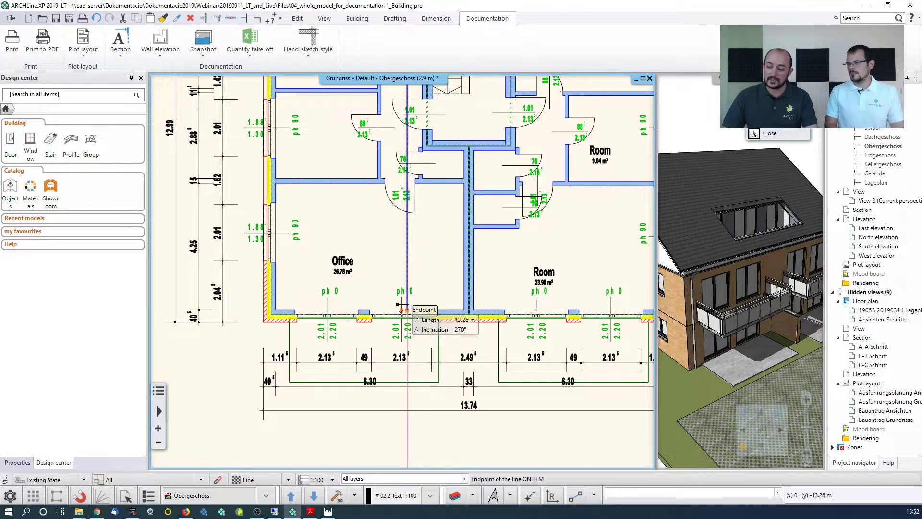
left_click(408, 439)
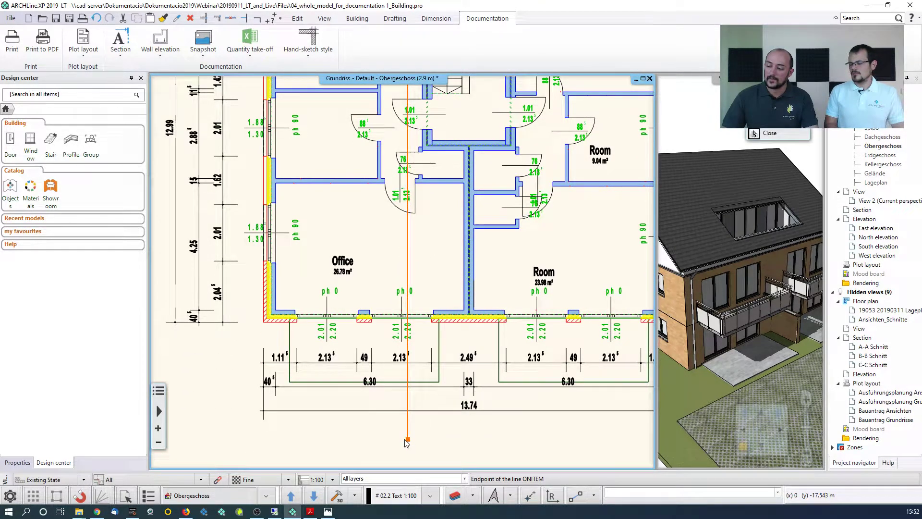
left_click(372, 223)
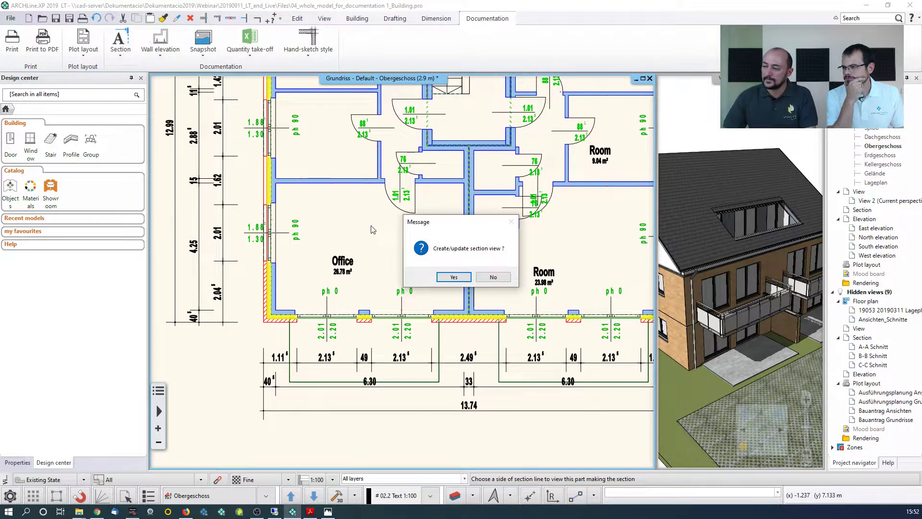
left_click(453, 277)
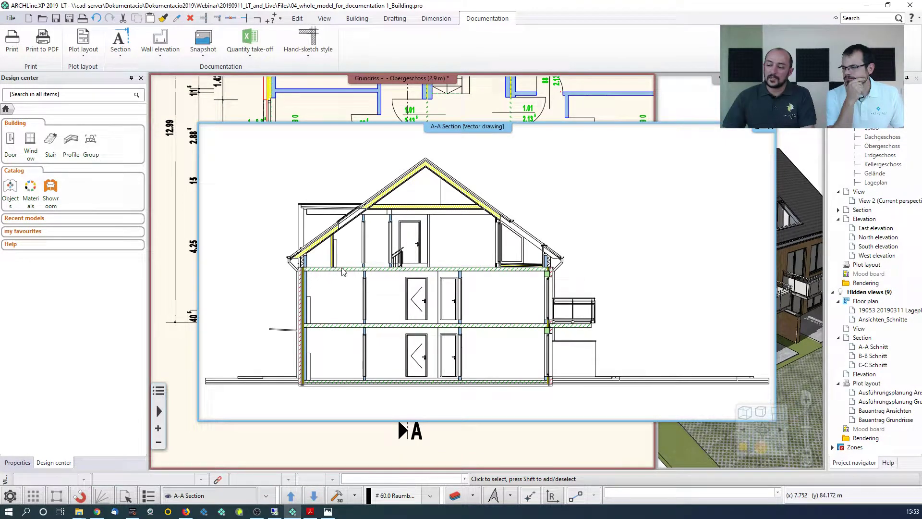
Examine the A-A section by selecting Obergeschoss interior doors to check their link to the plan, and return to the floor plan
scroll(333, 273, "up", 2)
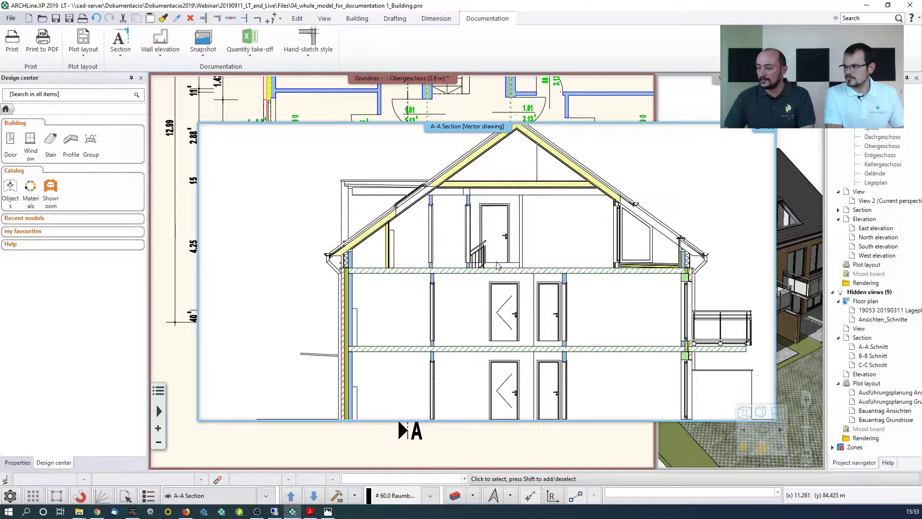
scroll(520, 295, "down", 1)
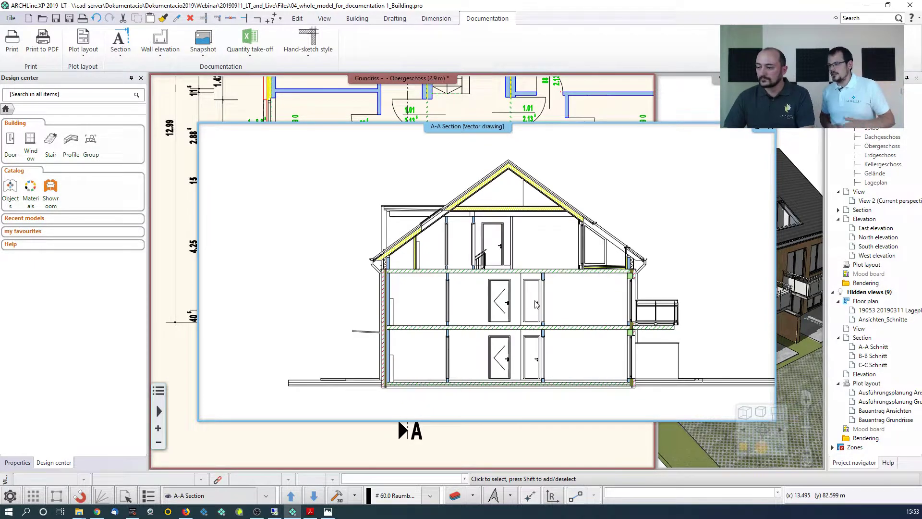
middle_click_drag(517, 296, 502, 302)
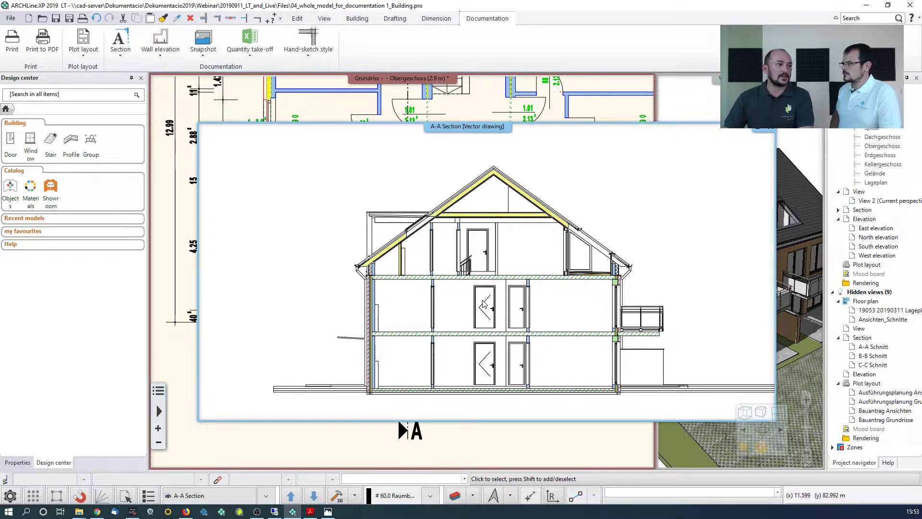
left_click(484, 304)
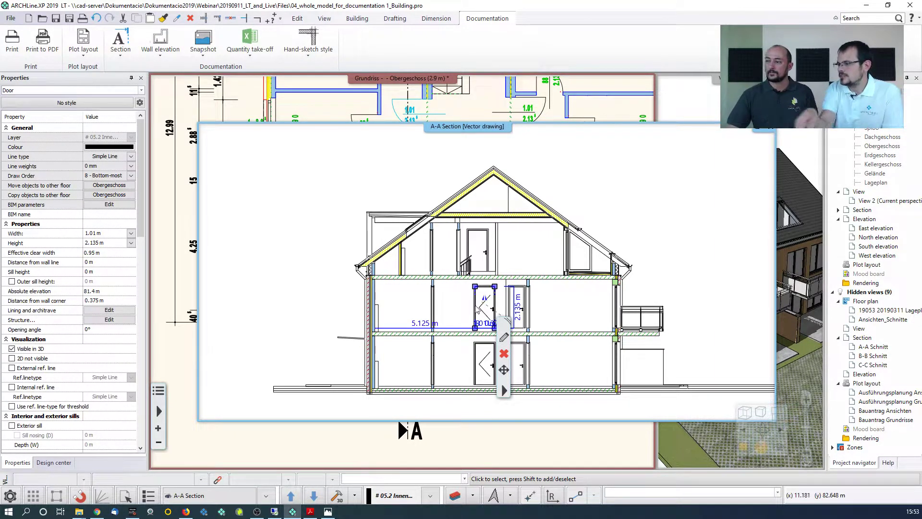
left_click_drag(397, 126, 387, 163)
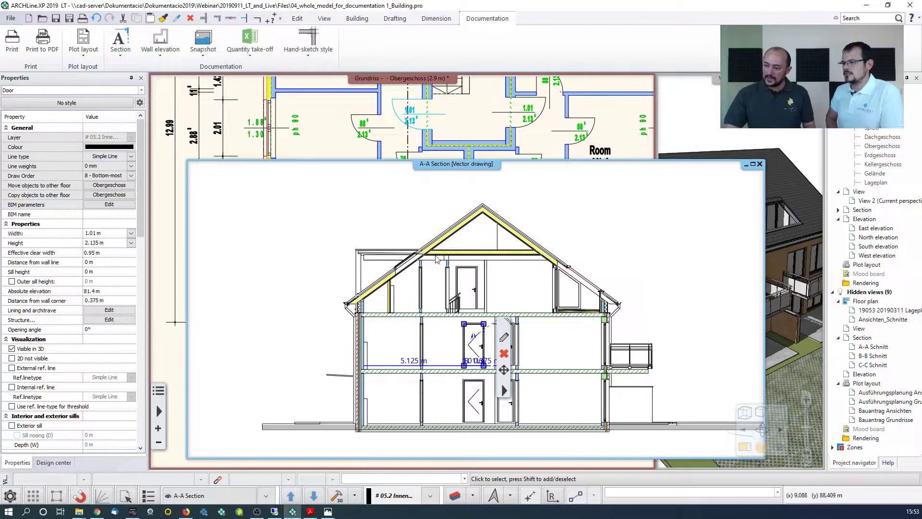
left_click(422, 343)
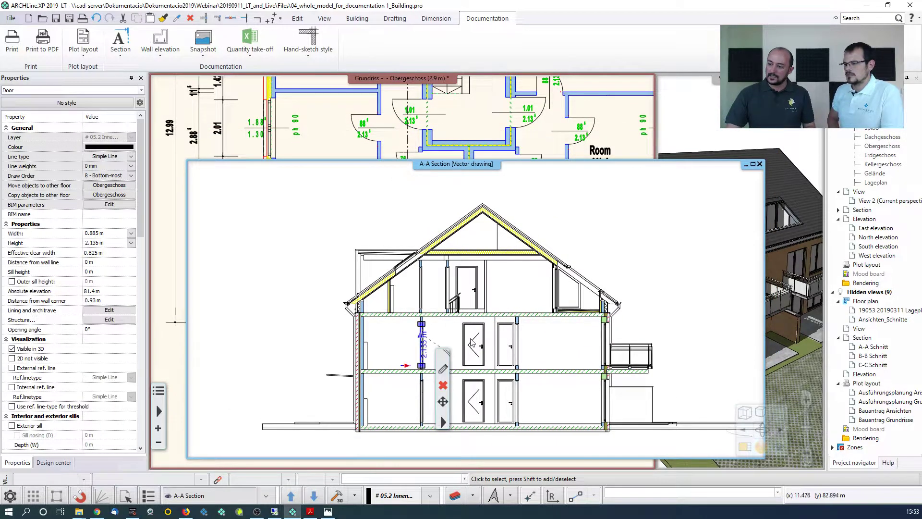
left_click(473, 342)
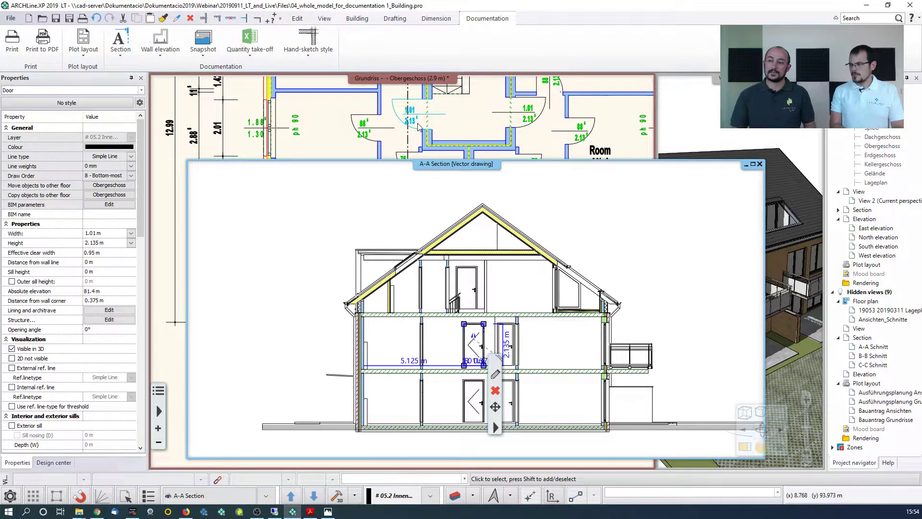
left_click(452, 118)
left_click(344, 159)
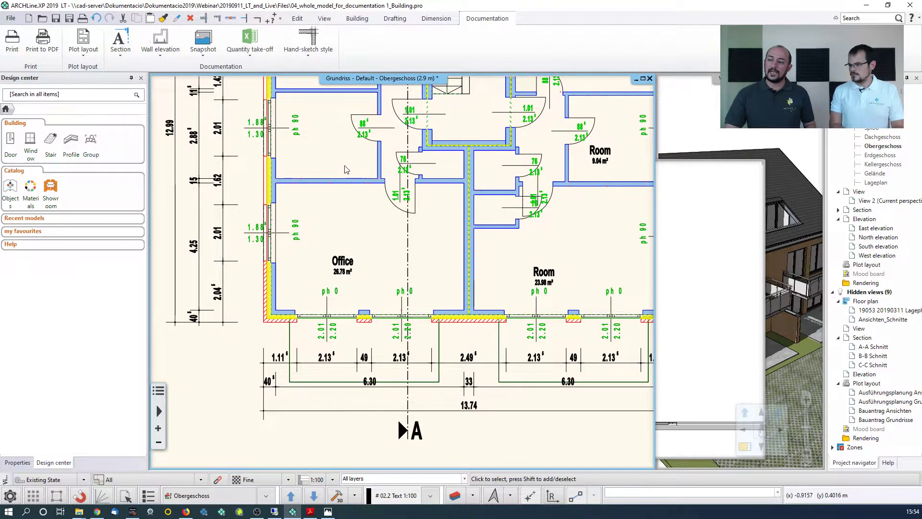
Create the South elevation view of the building
scroll(349, 170, "down", 3)
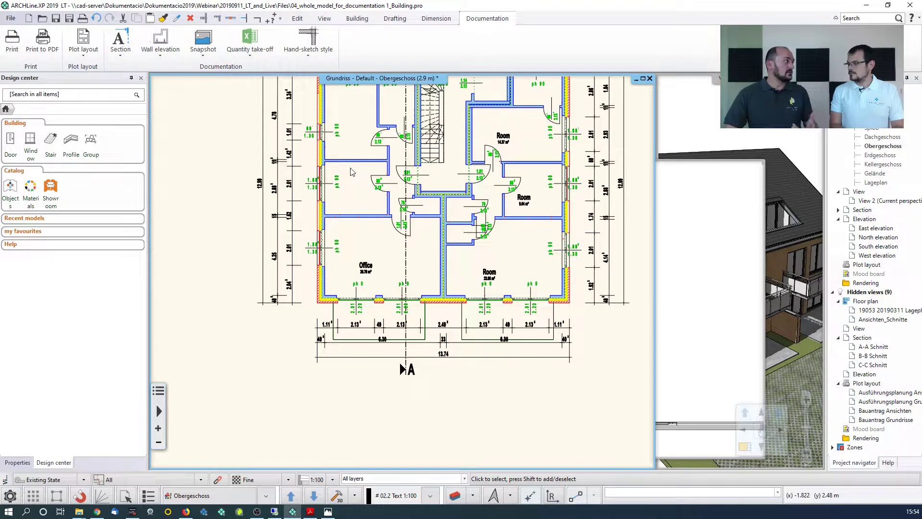
scroll(421, 206, "down", 3)
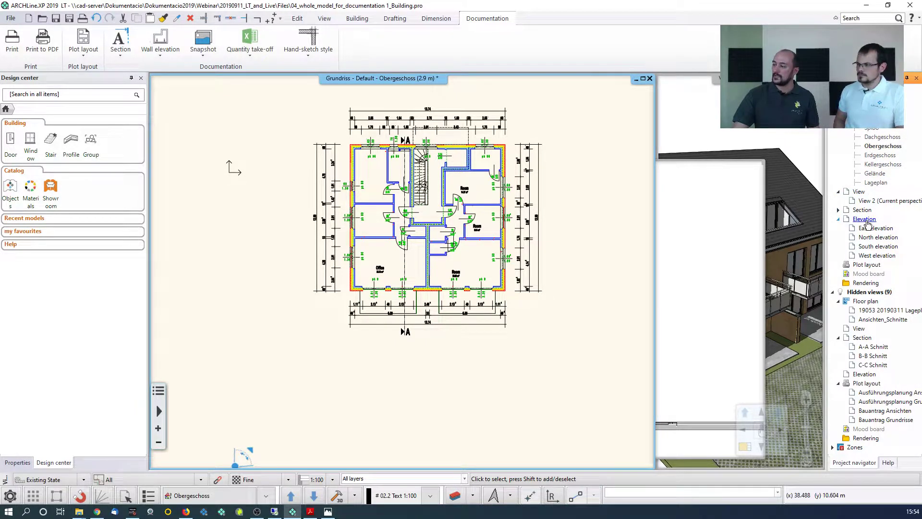
double_click(883, 247)
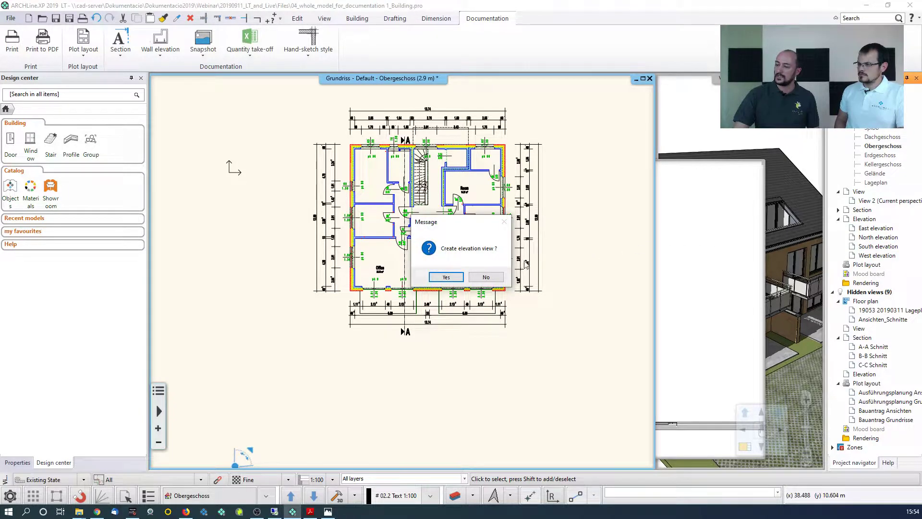
left_click(455, 279)
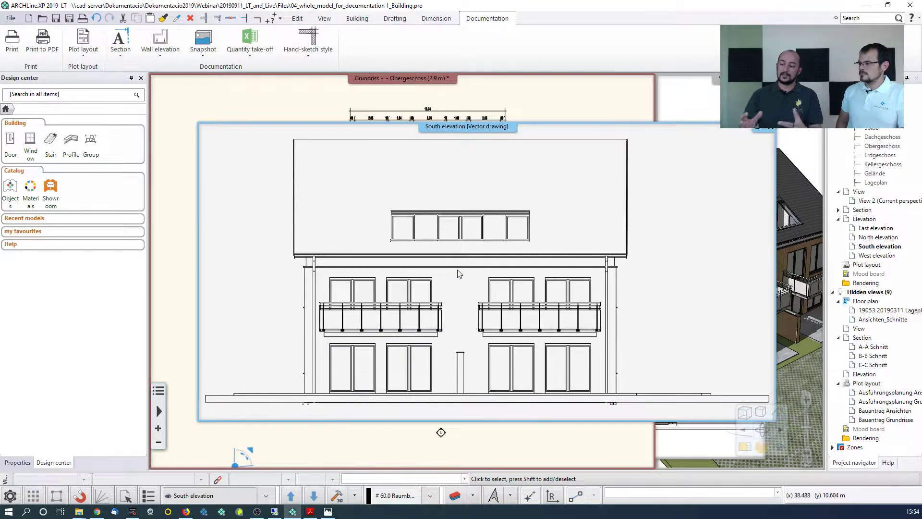
Inspect the properties of a balcony railing and the upper-floor window behind it in the South elevation, and clear the selection
left_click(403, 311)
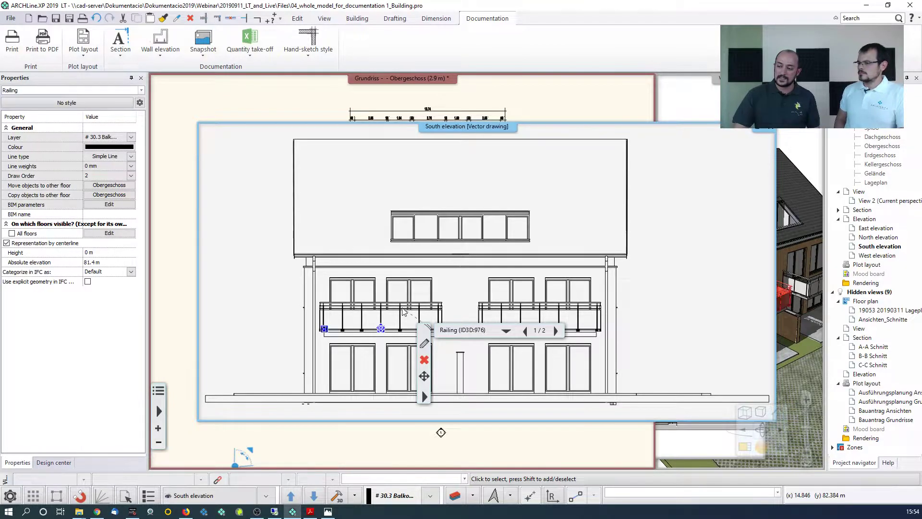
left_click(409, 291)
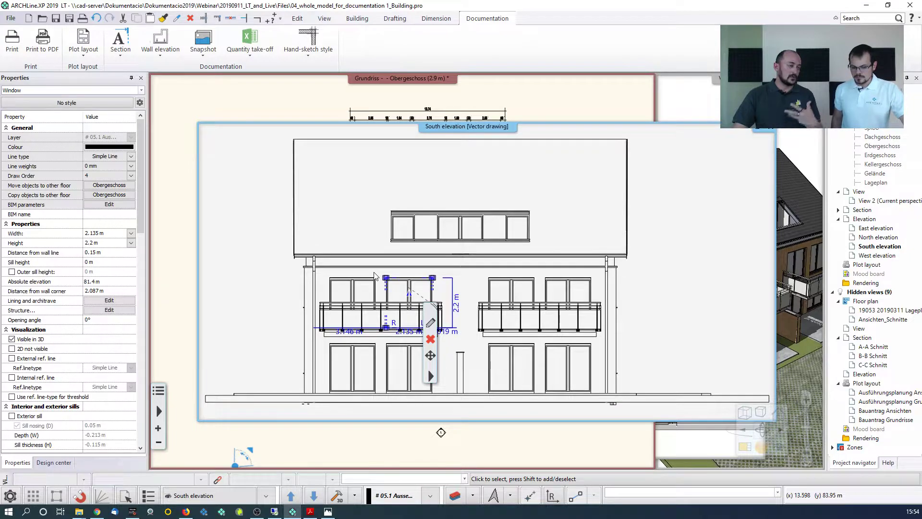
left_click(278, 254)
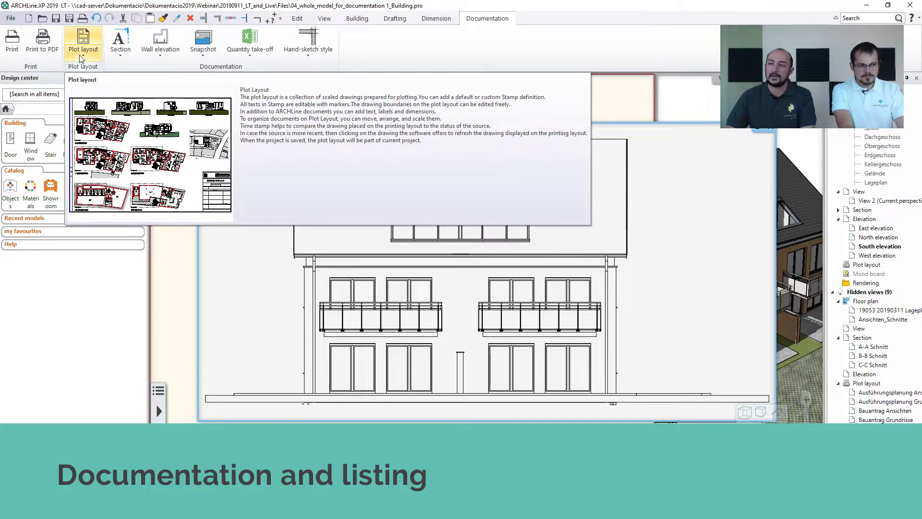
Prepare a new plot layout sheet in ISO A3 297x420 mm, landscape, without a plot stamp
left_click(80, 55)
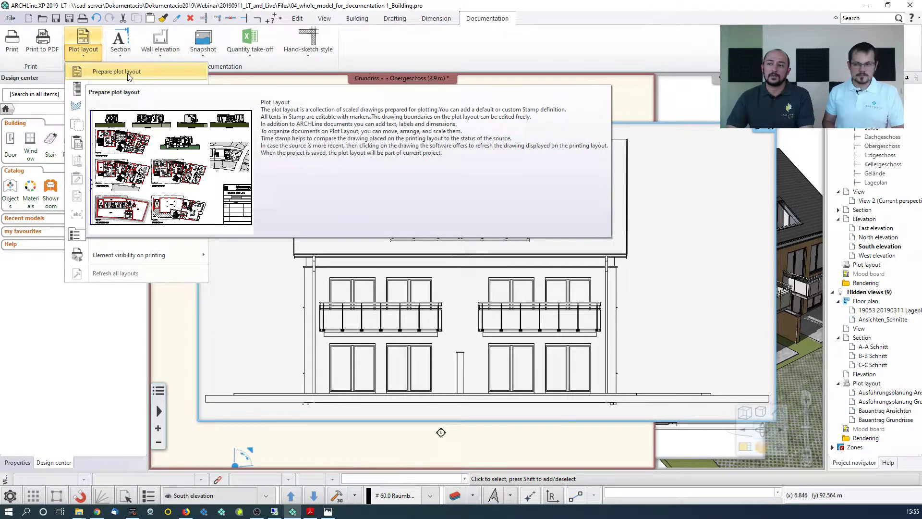
left_click(116, 72)
left_click_drag(103, 63, 215, 86)
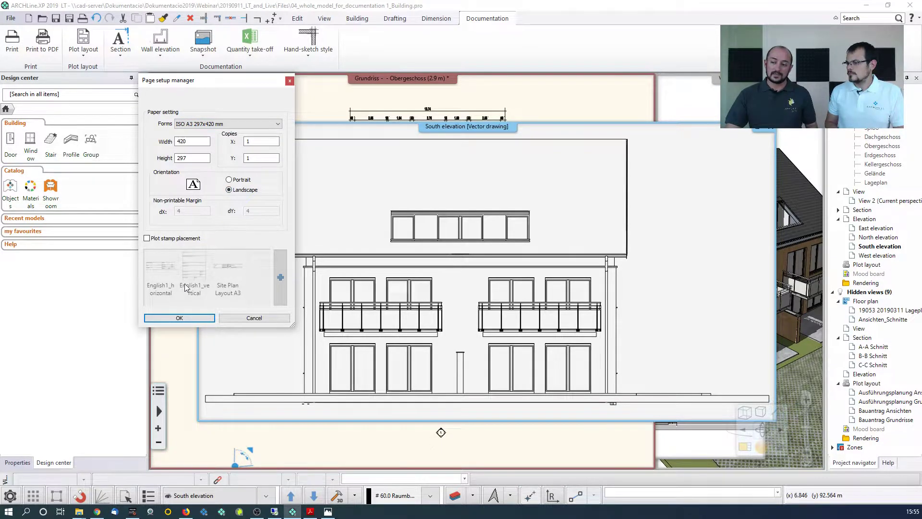
left_click(197, 321)
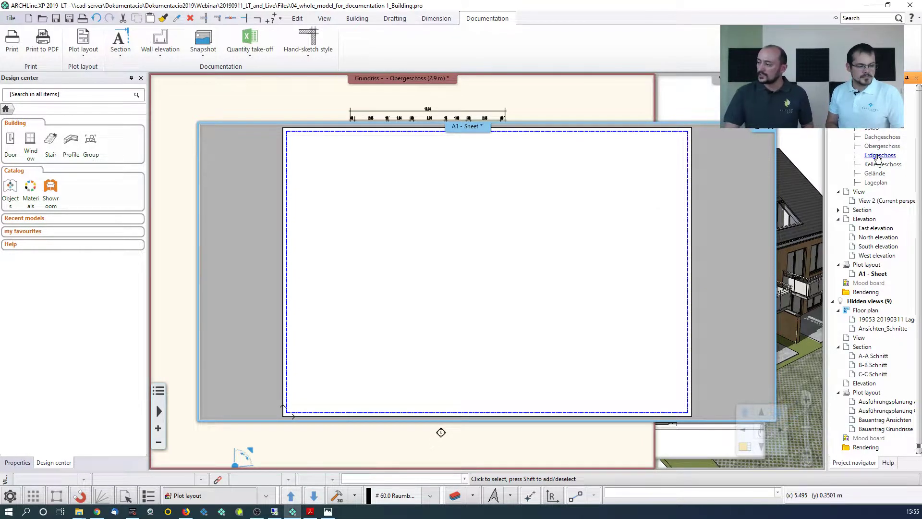
Place the Erdgeschoss floor plan at scale 1:100 in the sheet's left half
left_click_drag(877, 158, 370, 282)
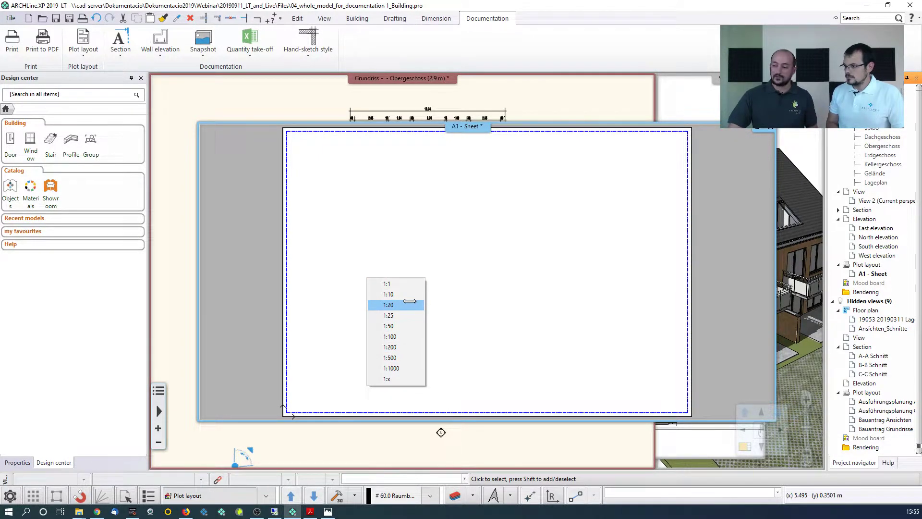
left_click(396, 336)
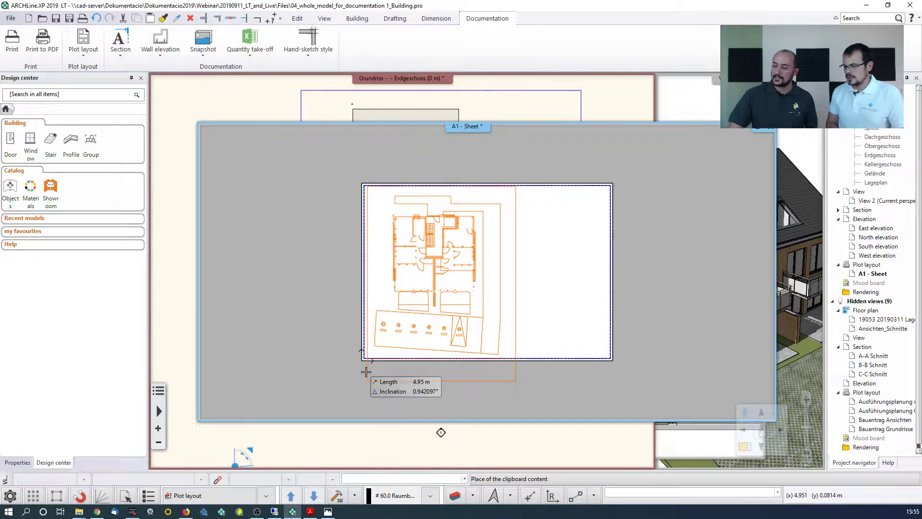
left_click(366, 371)
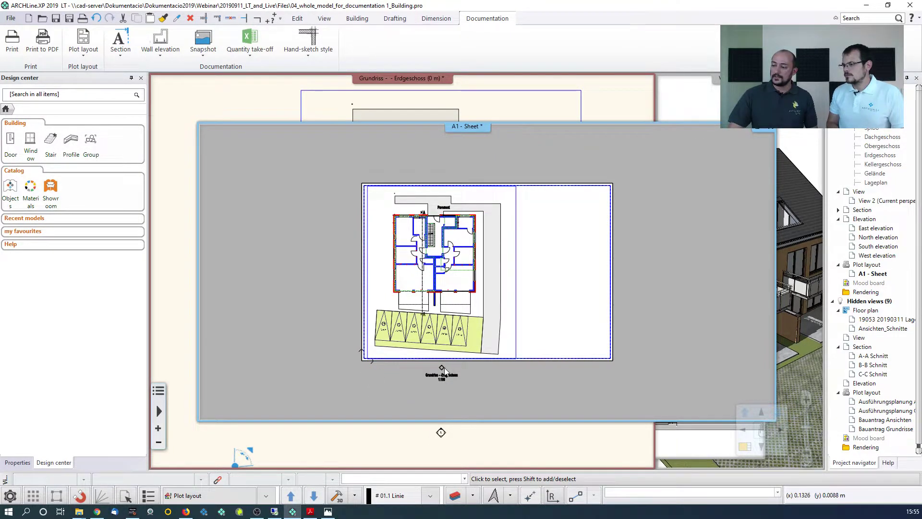
Crop the Erdgeschoss plan on the sheet by raising its frame's lower edge, so the title fits inside the sheet
scroll(443, 368, "up", 2)
scroll(555, 253, "down", 1)
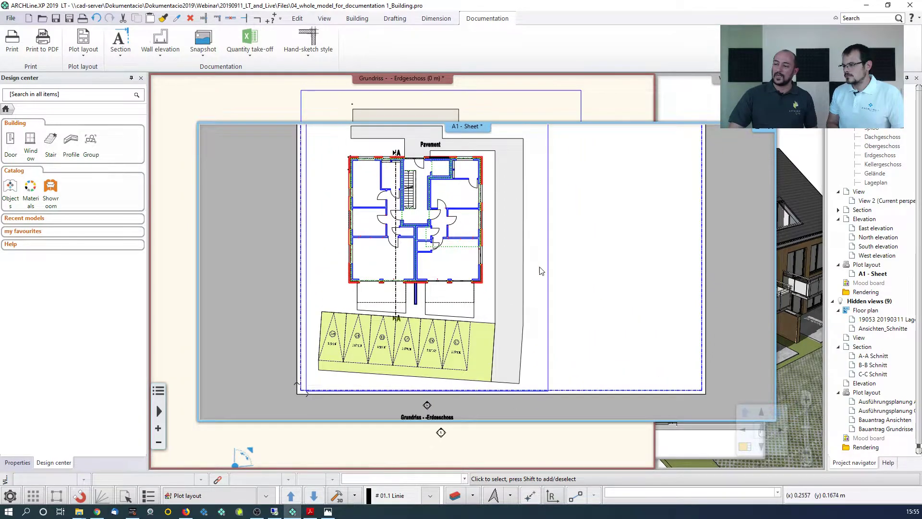
scroll(536, 316, "down", 1)
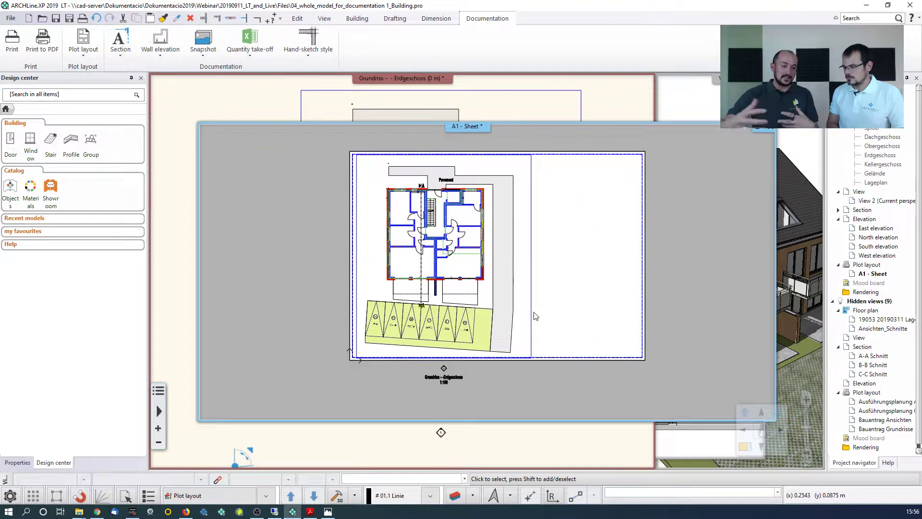
left_click(491, 288)
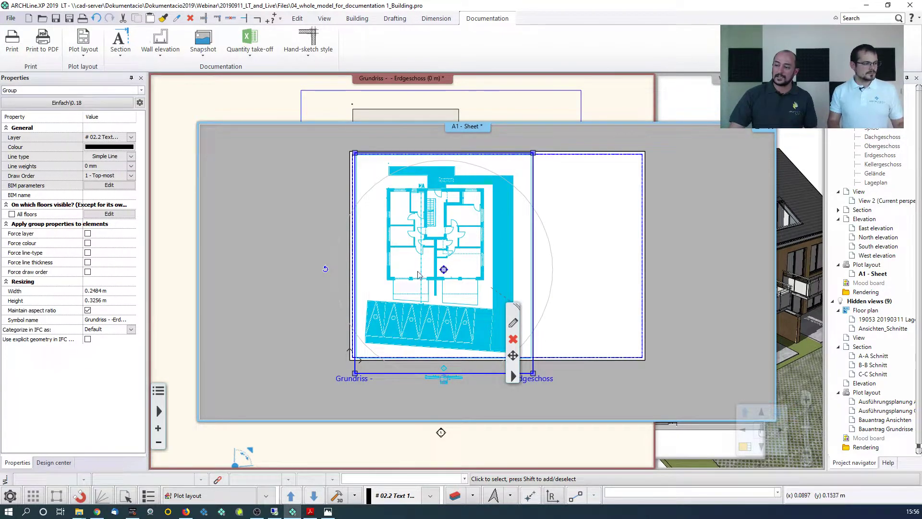
left_click(402, 373)
left_click(419, 379)
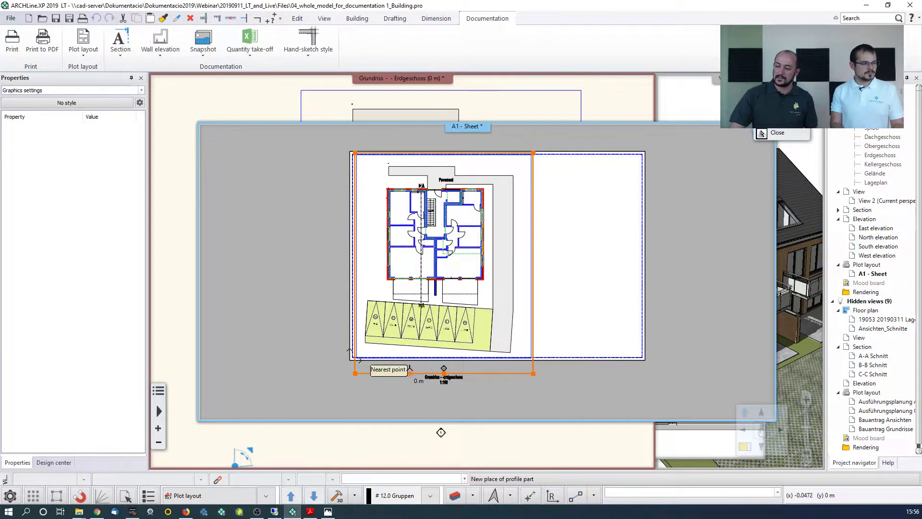
scroll(422, 369, "up", 3)
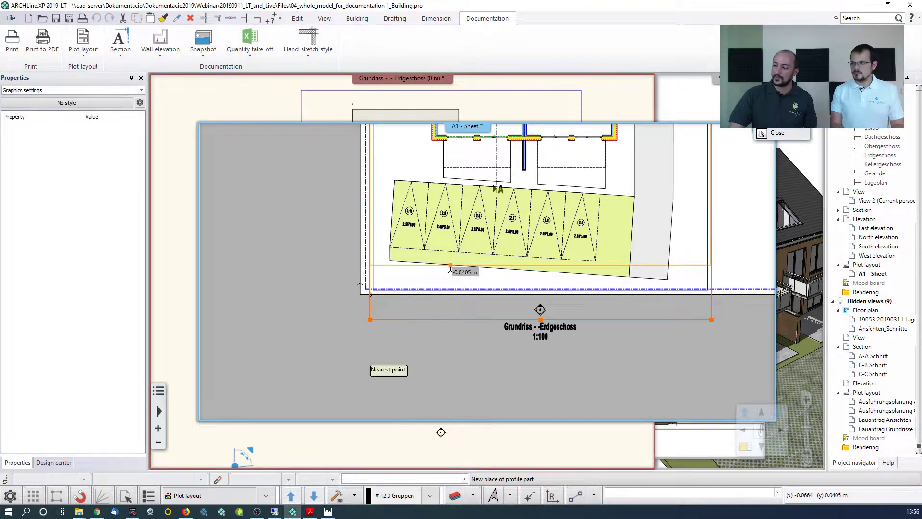
left_click(443, 279)
scroll(442, 279, "down", 2)
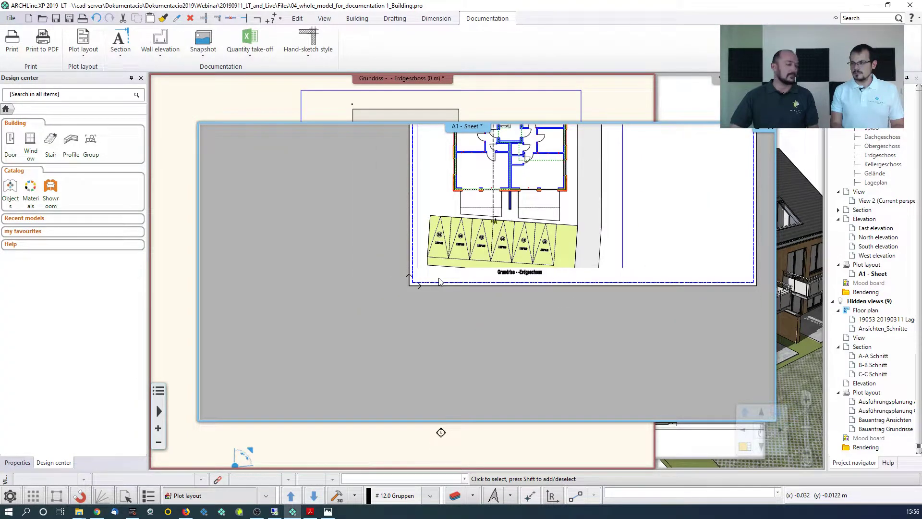
Switch the floor plan view to the Obergeschoss level and bring the whole plan into view
left_click(373, 113)
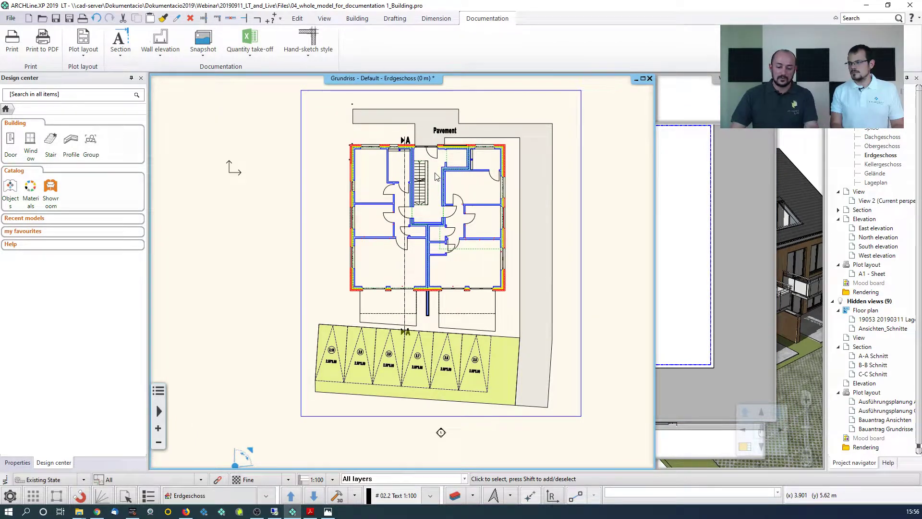
key("Page_Up")
middle_click_drag(472, 164, 453, 217)
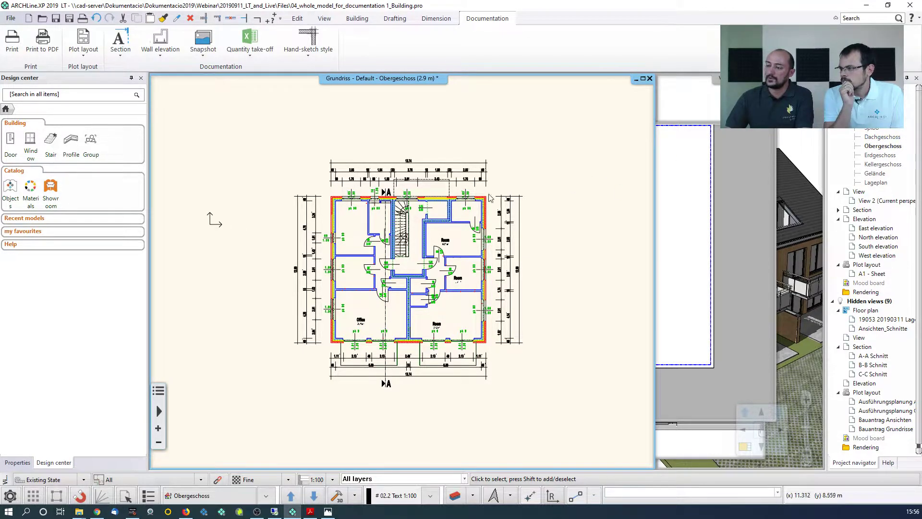
Copy the upper-right corner of the Obergeschoss plan for the plot layout with a stepped polygon outline, using its upper-left corner as origin
left_click(80, 52)
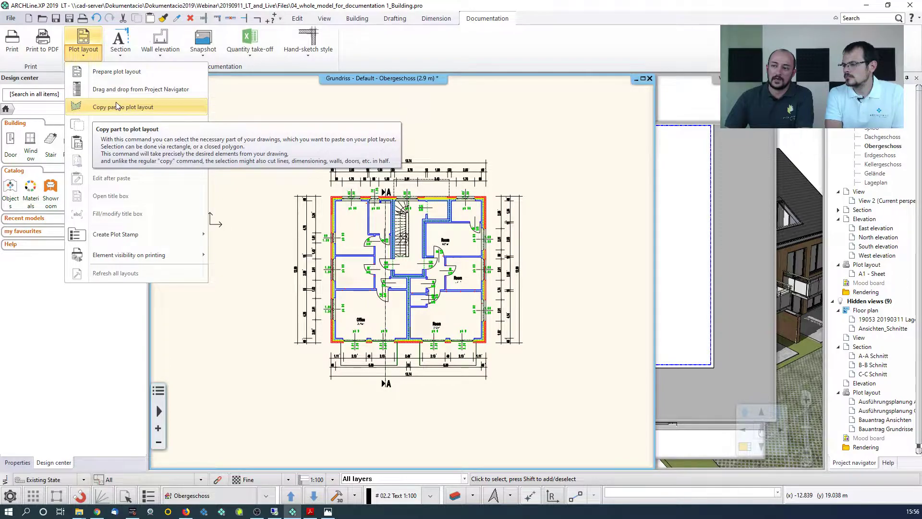
left_click(152, 113)
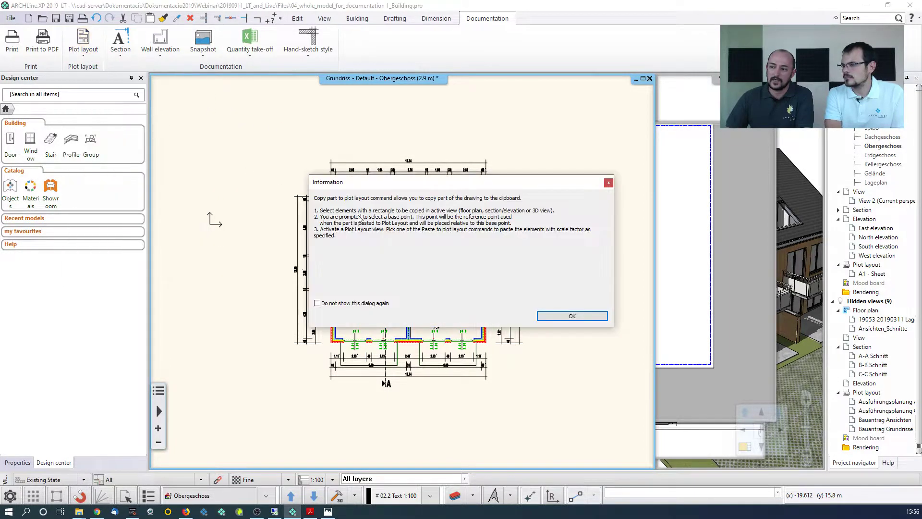
left_click(571, 316)
scroll(480, 288, "up", 5)
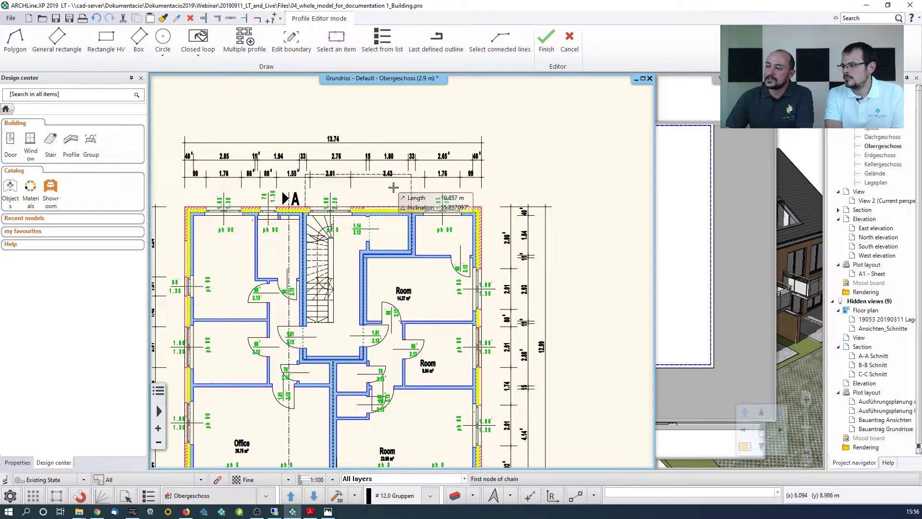
left_click(392, 130)
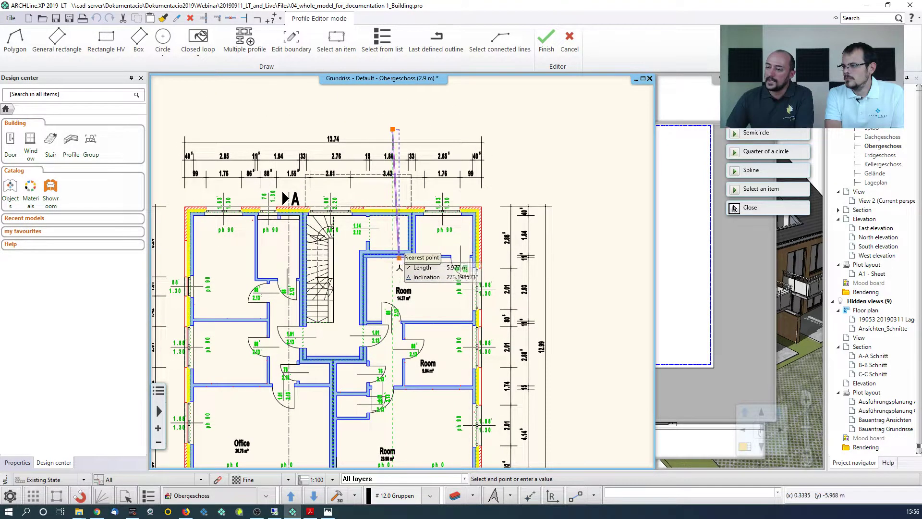
left_click(393, 276)
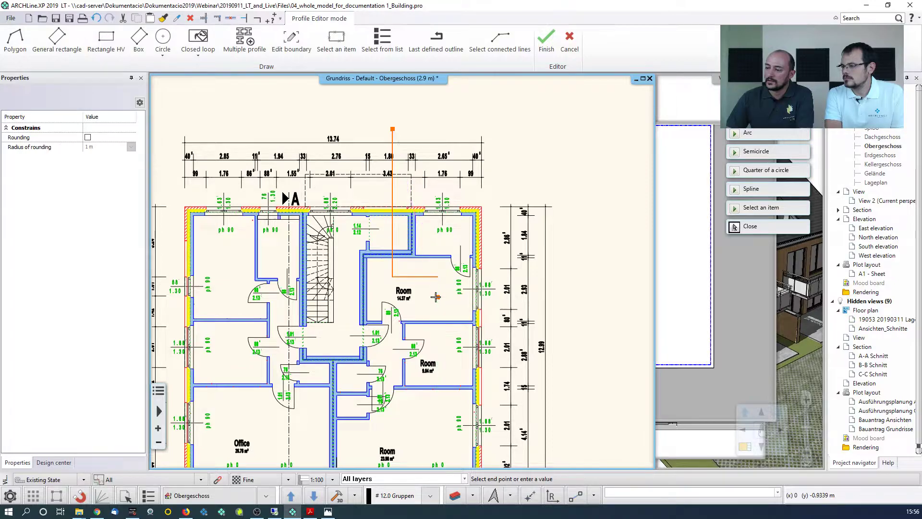
left_click(435, 297)
left_click(437, 296)
left_click(563, 296)
left_click(563, 170)
left_click(508, 170)
left_click(508, 122)
left_click(393, 129)
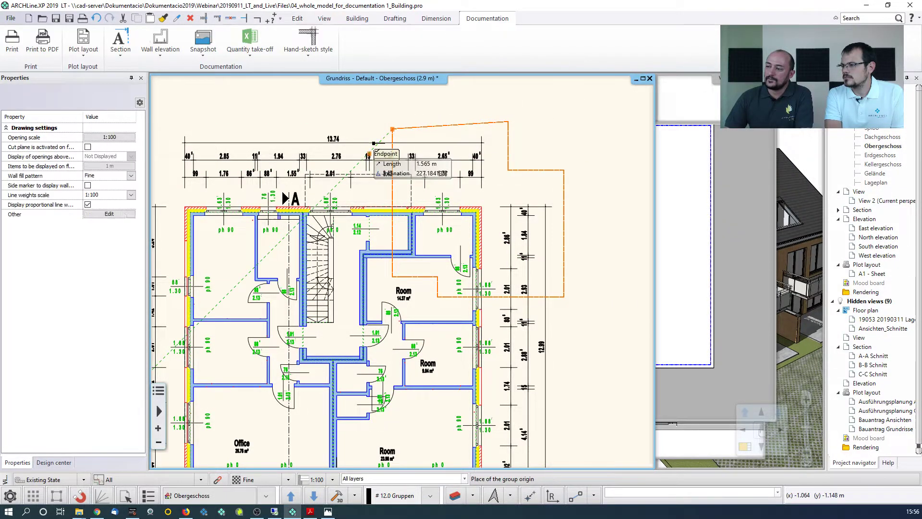
left_click(393, 128)
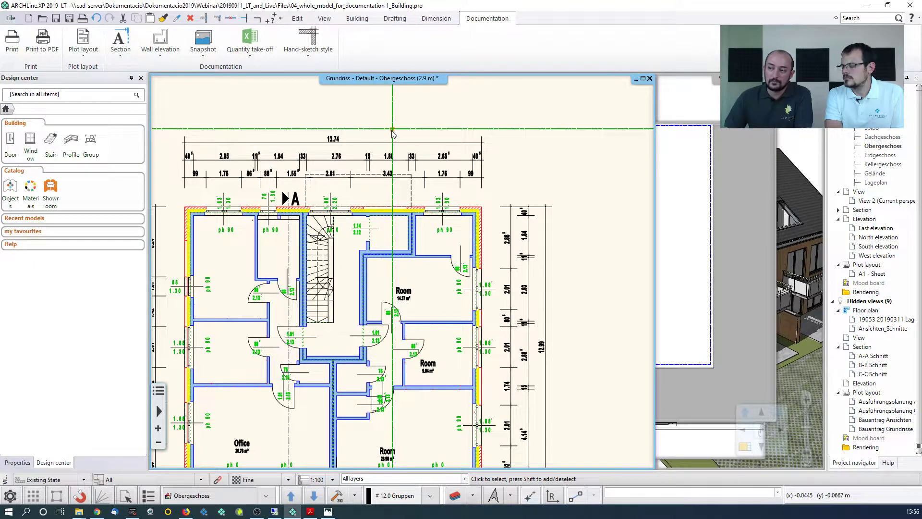
Paste the copied Obergeschoss detail onto A1 - Sheet, at the upper edge beside the Erdgeschoss plan's frame
left_click(710, 204)
middle_click_drag(483, 296, 466, 301)
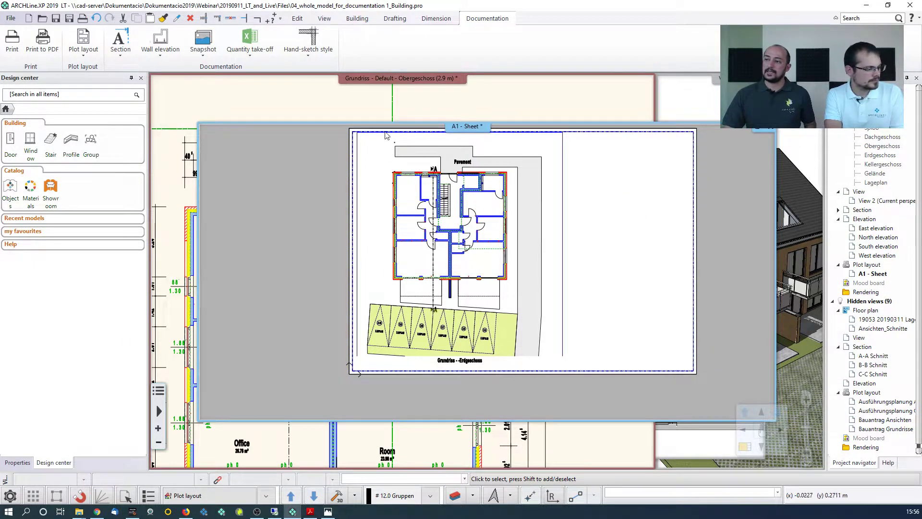
left_click(89, 58)
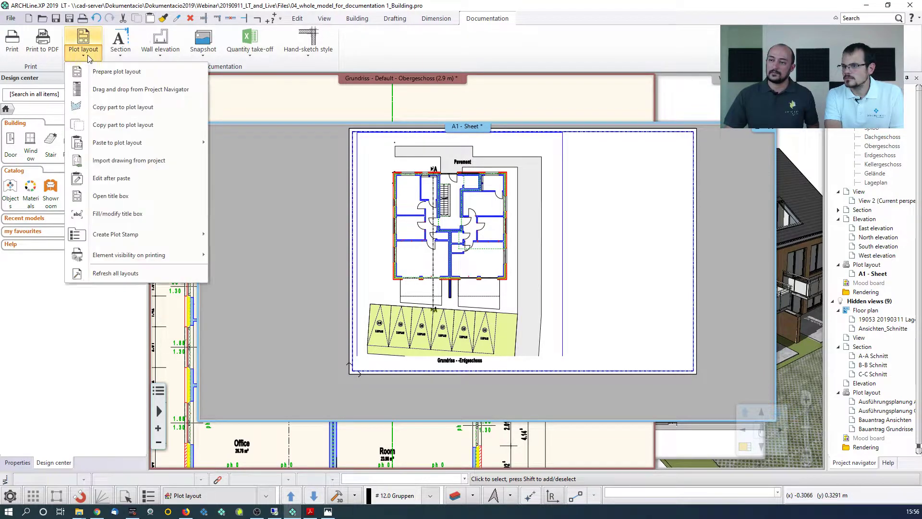
mouse_move(101, 149)
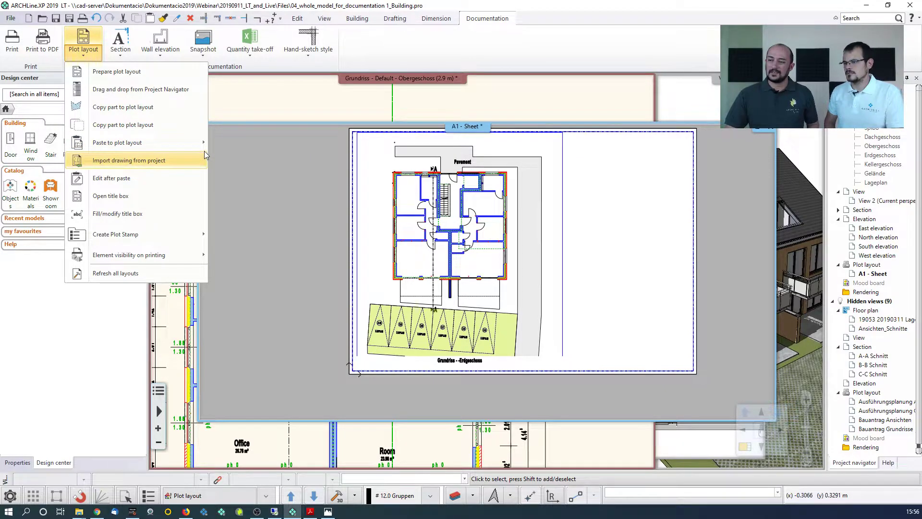
left_click(260, 217)
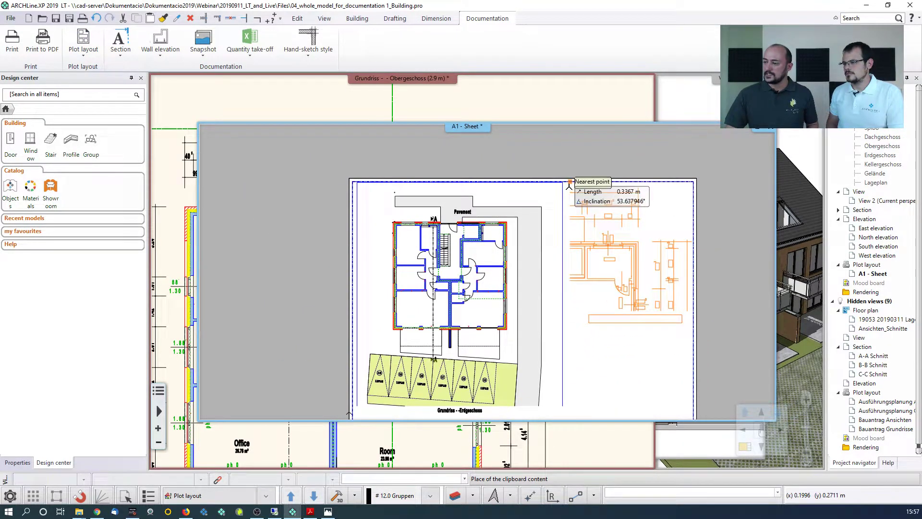
left_click(562, 181)
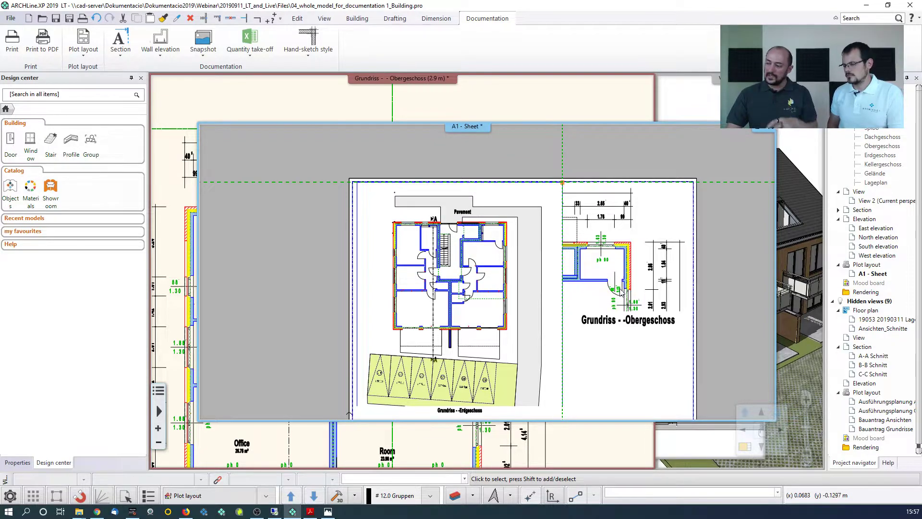
Crop the Obergeschoss detail on the sheet by moving its frame's left edge inward about 0.0147 m
left_click(581, 267)
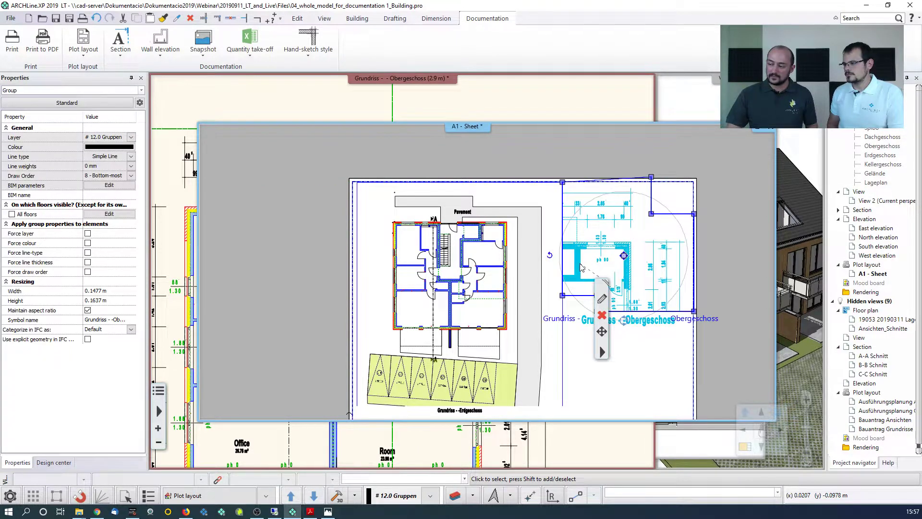
left_click(563, 256)
left_click(577, 262)
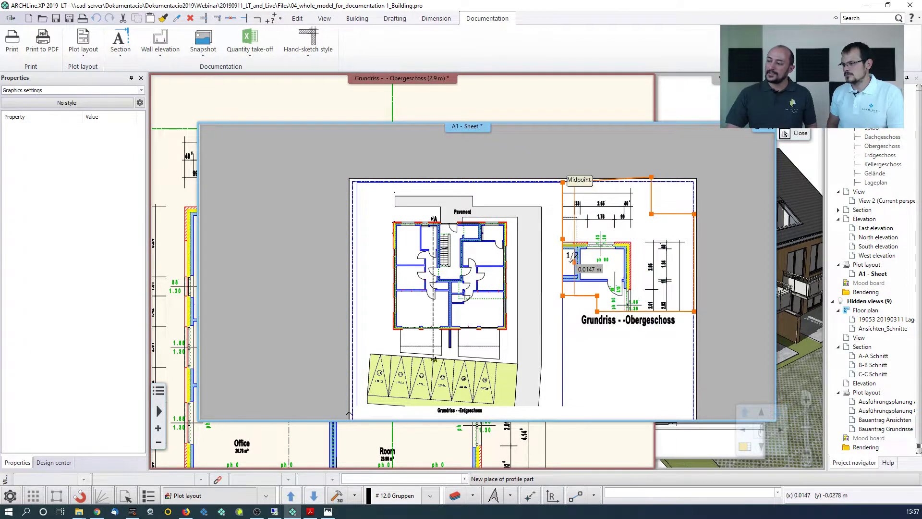
scroll(574, 262, "up", 2)
left_click(530, 259)
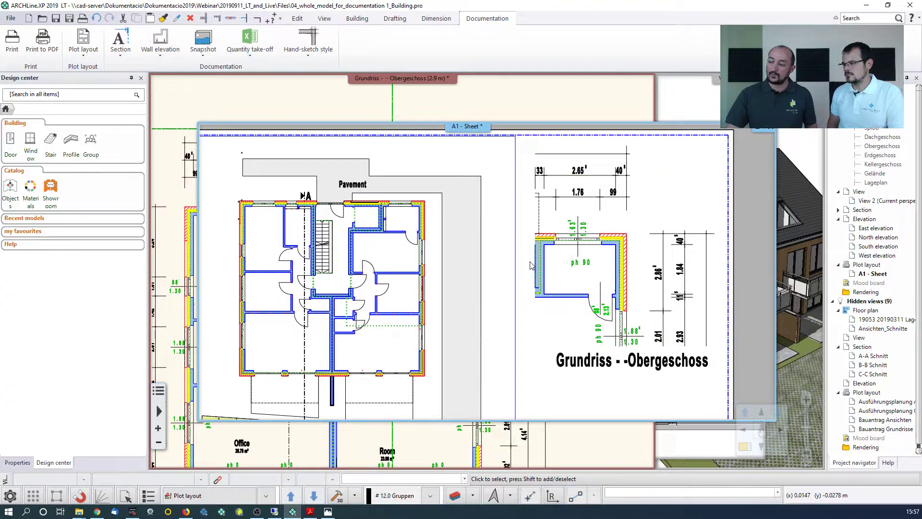
Delete the pasted Obergeschoss detail from the sheet
right_click(578, 298)
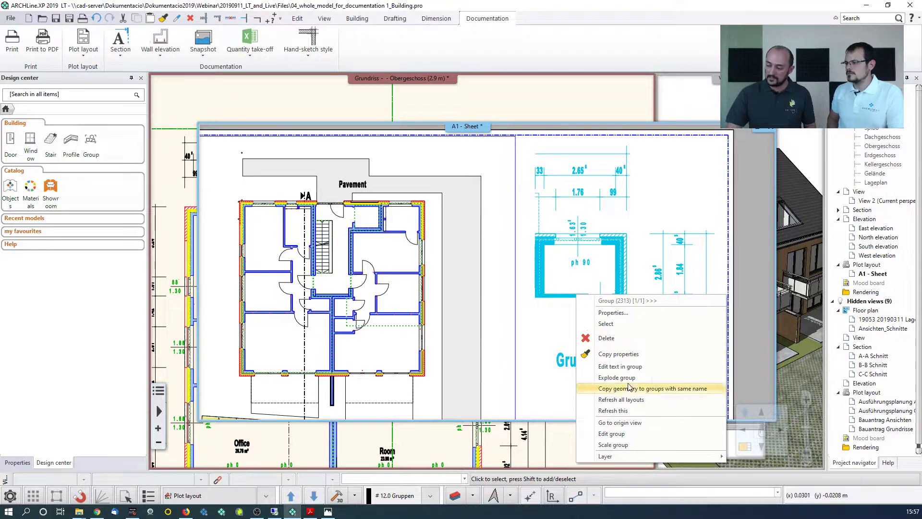
left_click(526, 246)
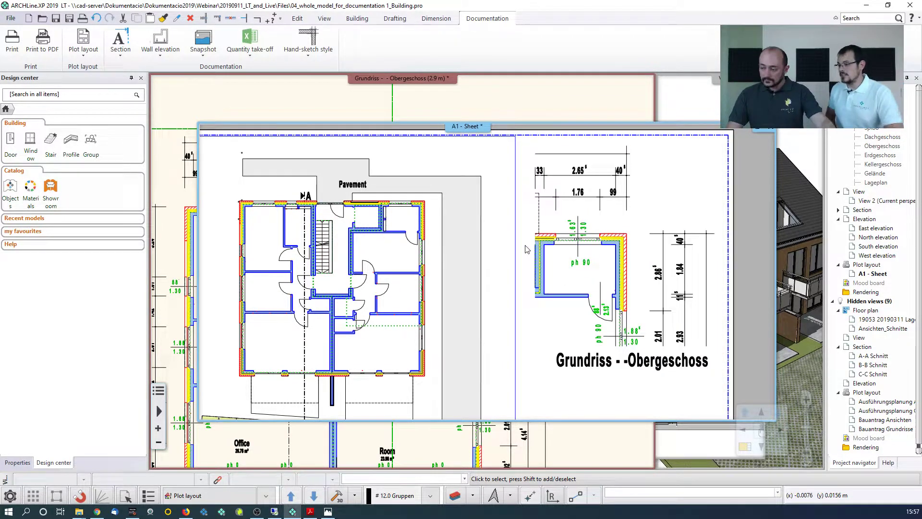
scroll(530, 250, "down", 3)
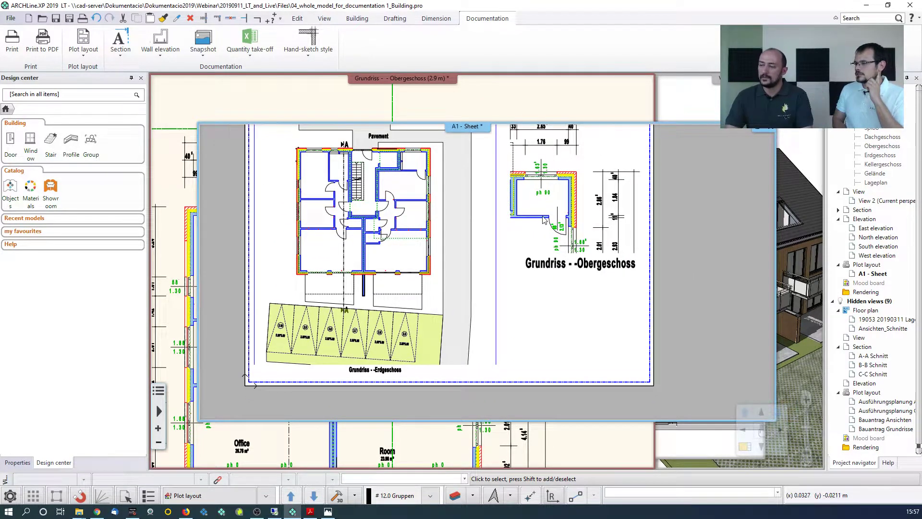
left_click(544, 220)
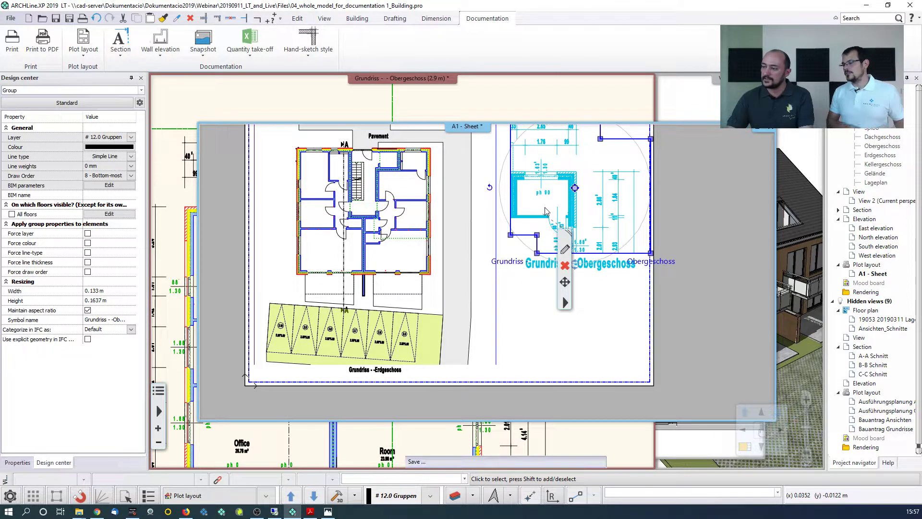
key("Delete")
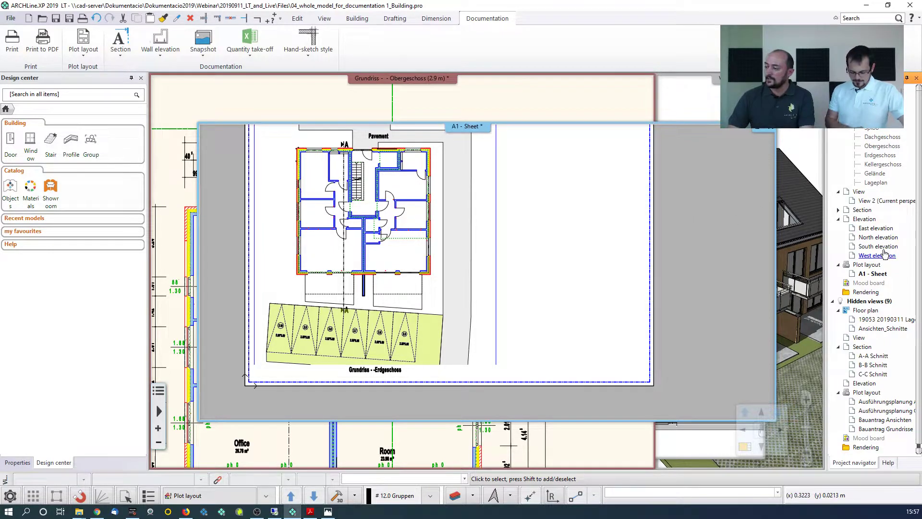
Place the South elevation at scale 1:200 in the upper part of the sheet's empty right half
left_click_drag(891, 250, 556, 257)
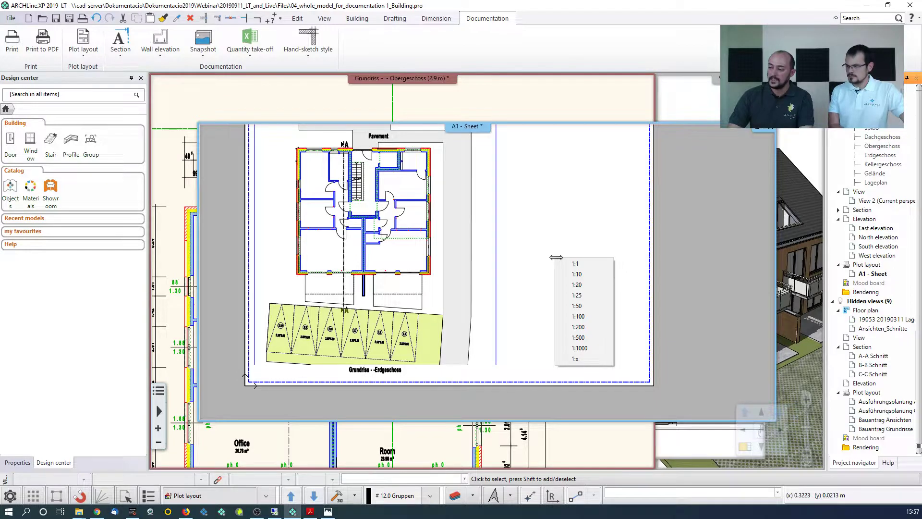
left_click(577, 326)
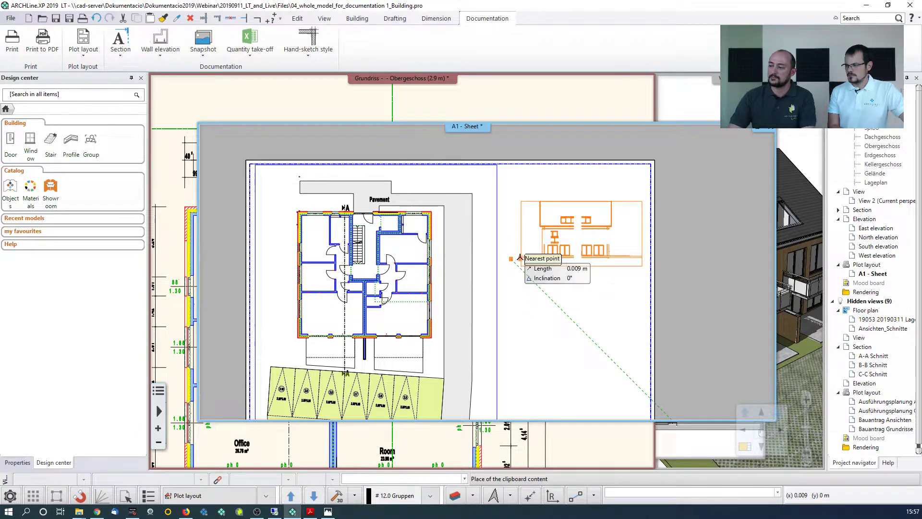
left_click(519, 245)
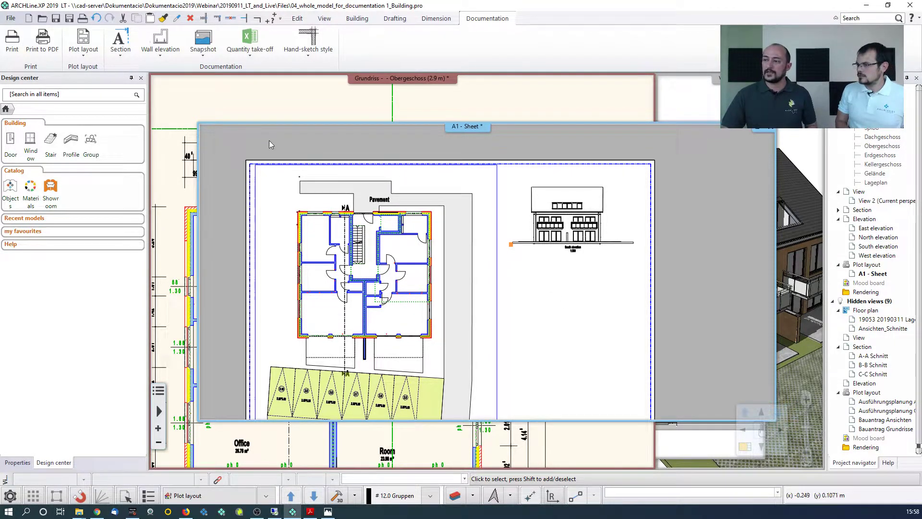
Return to the Obergeschoss floor plan and show the whole plan with its dimensions
left_click(269, 105)
scroll(406, 275, "down", 3)
middle_click_drag(407, 275, 407, 229)
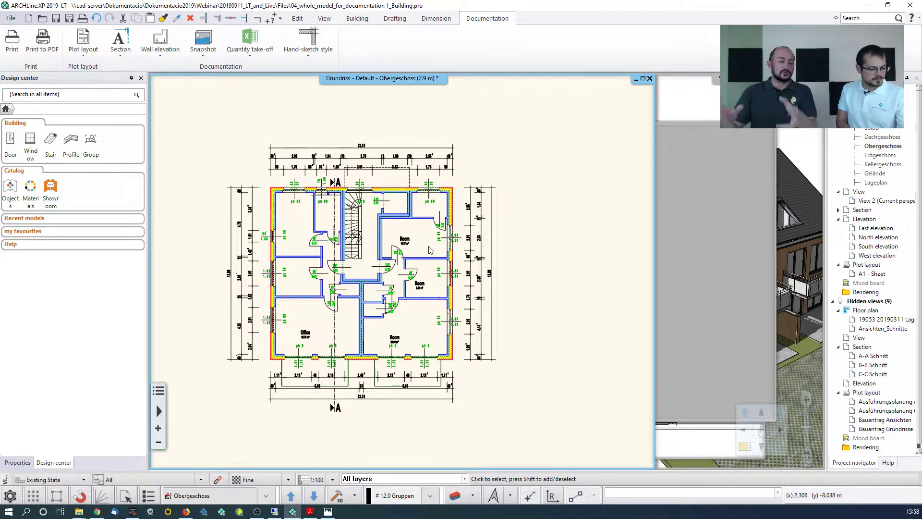
Open the recent project 00_2018-33-Bauantrag7.pro, closing the current project without saving it
left_click(12, 19)
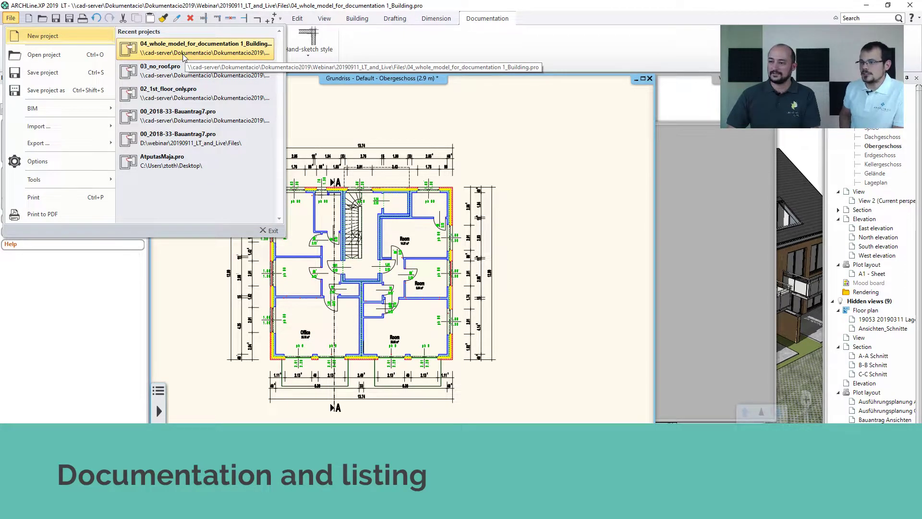
left_click(192, 118)
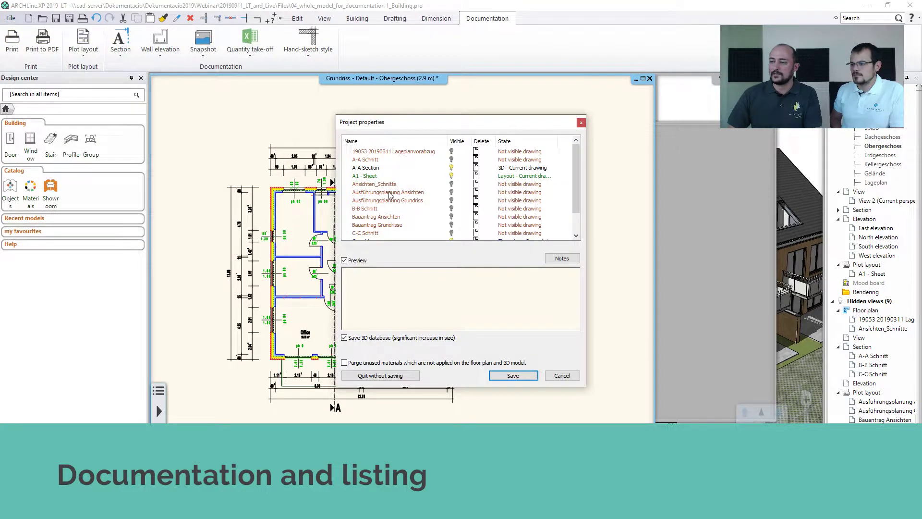
left_click(380, 375)
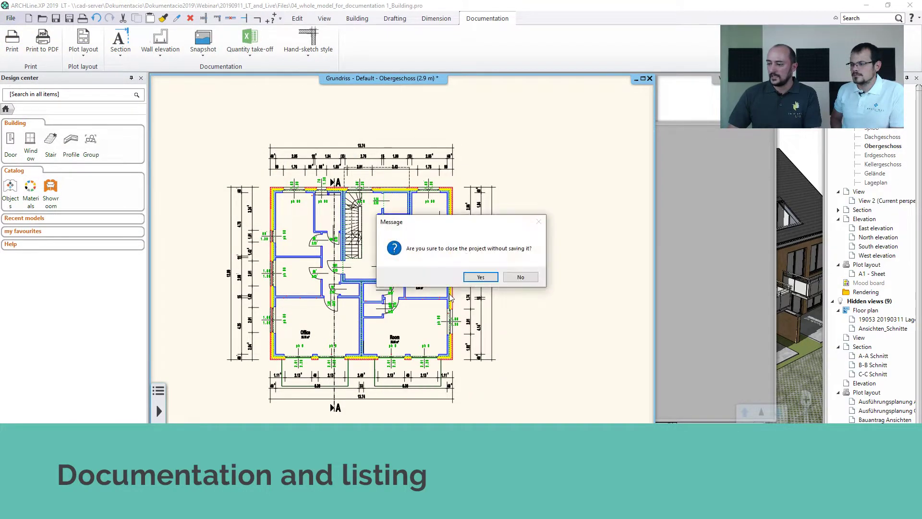
left_click(474, 278)
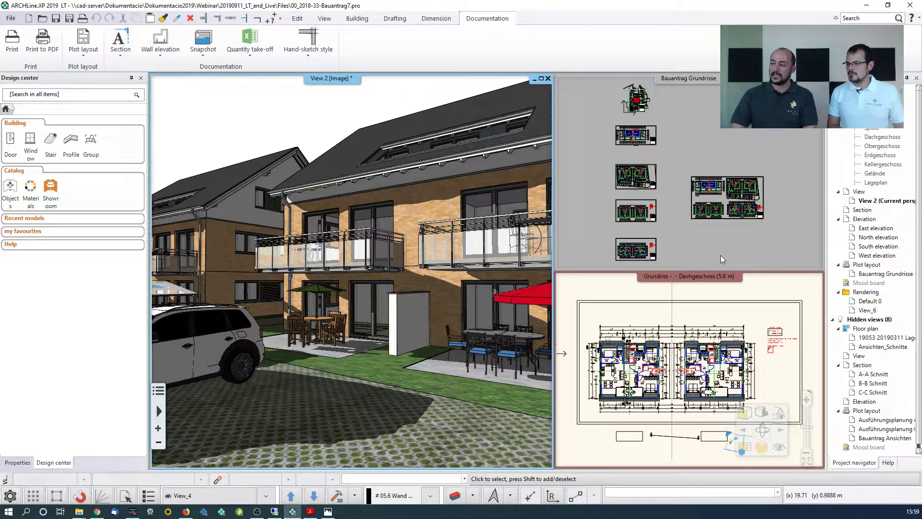
Examine the PDF printing settings for the 3D view and for the Bauantrag Grundrisse plot layout without printing
left_click(45, 53)
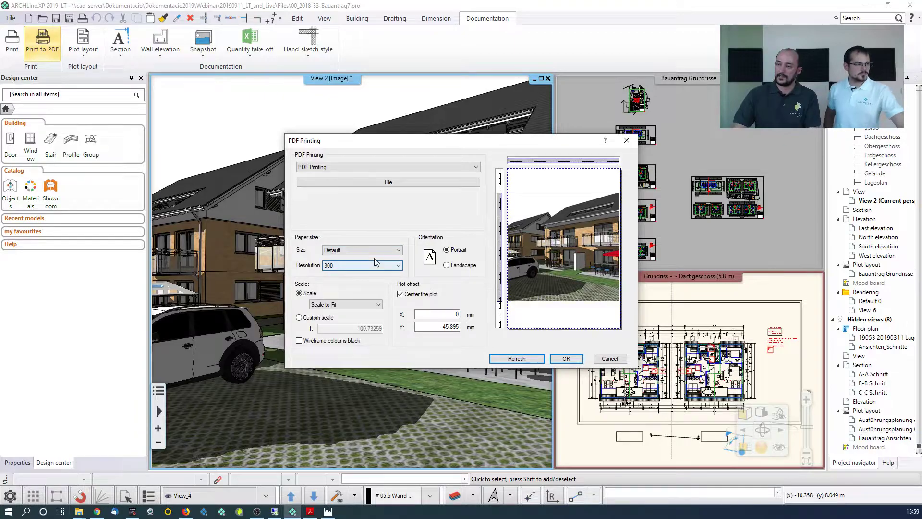
left_click(626, 141)
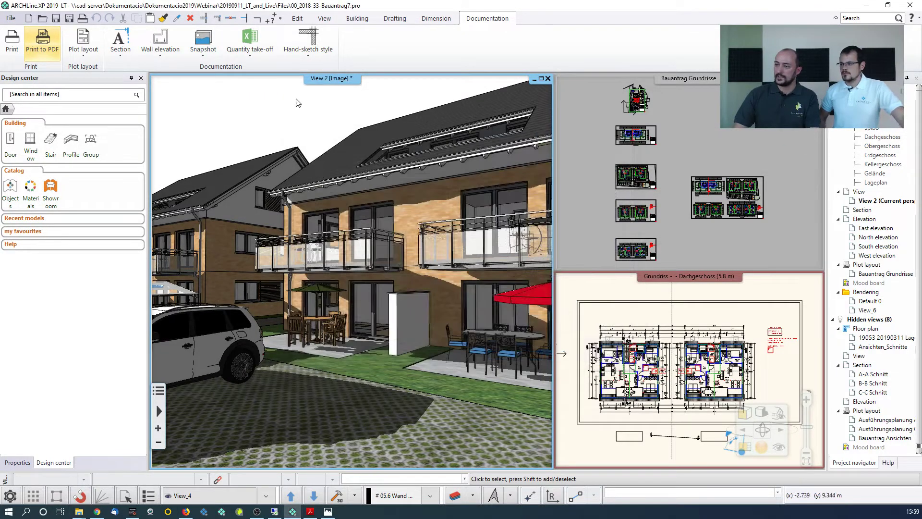
left_click(657, 168)
left_click(84, 55)
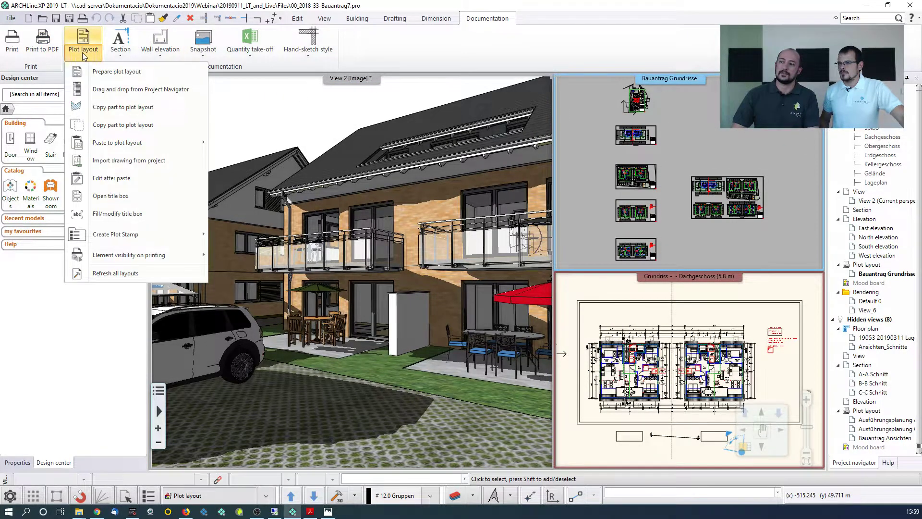
left_click(43, 51)
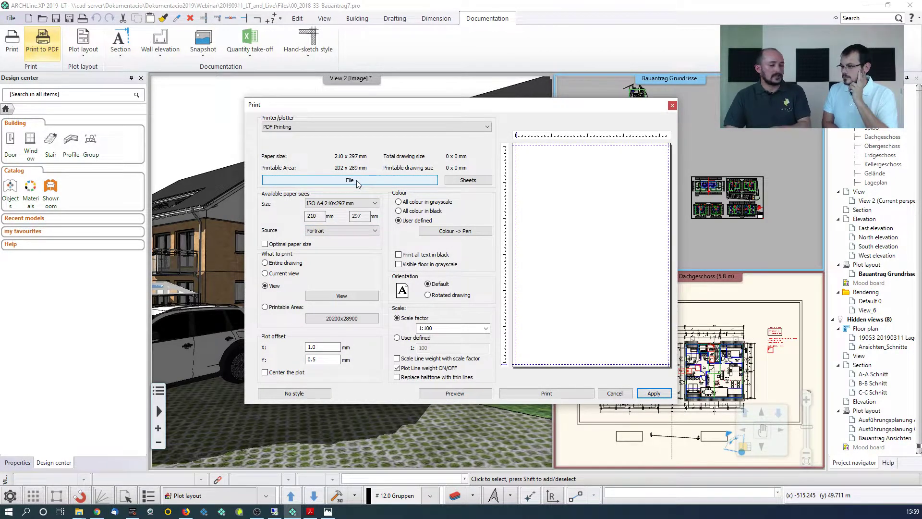
left_click(614, 393)
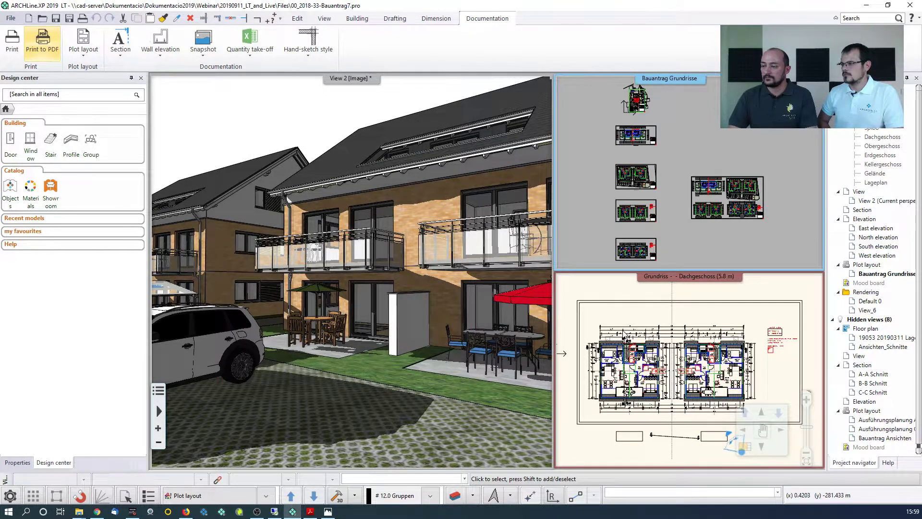
Show the Obergeschoss floor plan and create an Excel report of the rooms with rooms and areas updated
left_click(614, 331)
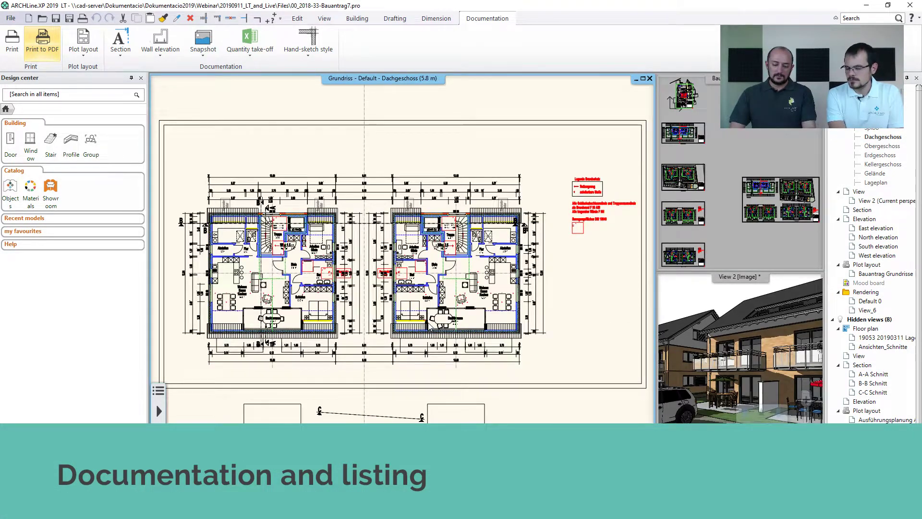
key("Page_Down")
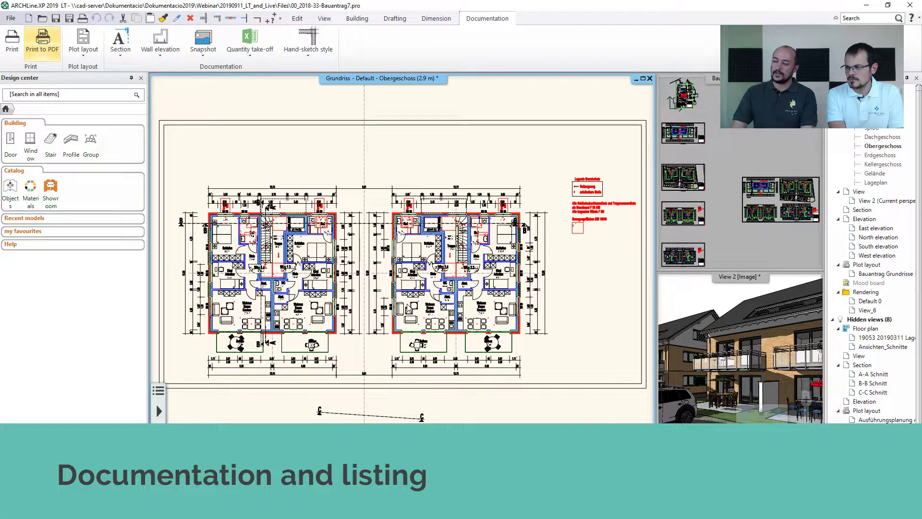
left_click(255, 52)
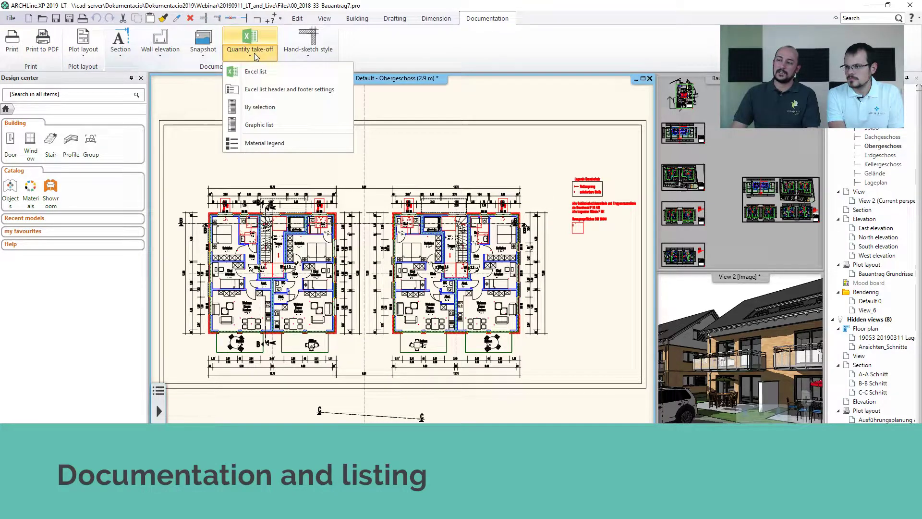
left_click(287, 76)
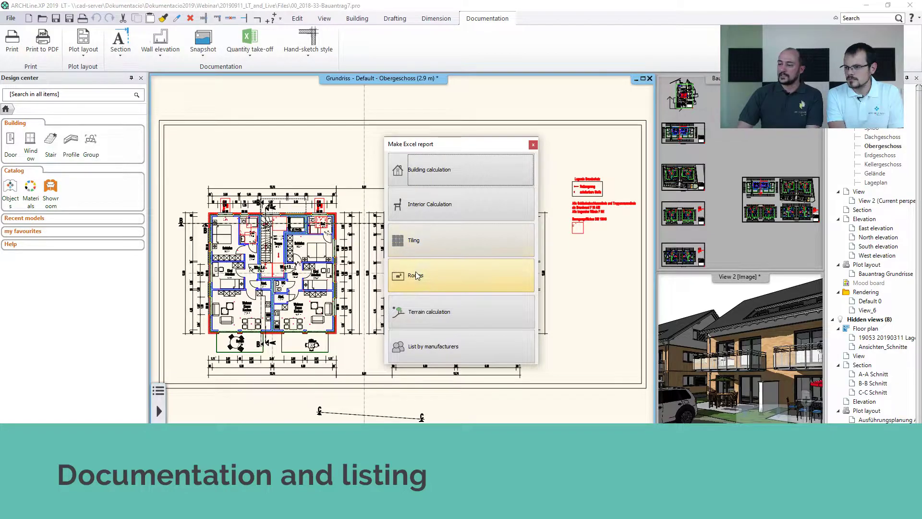
left_click(444, 274)
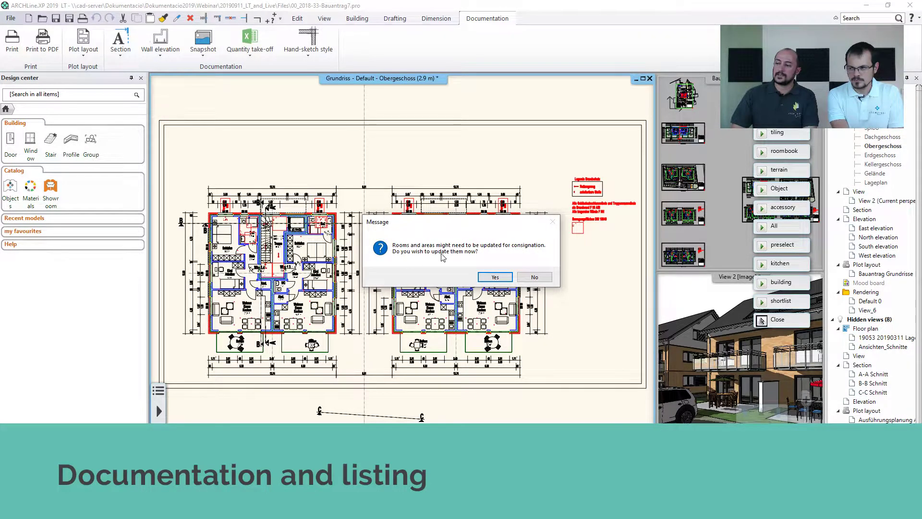
left_click(495, 277)
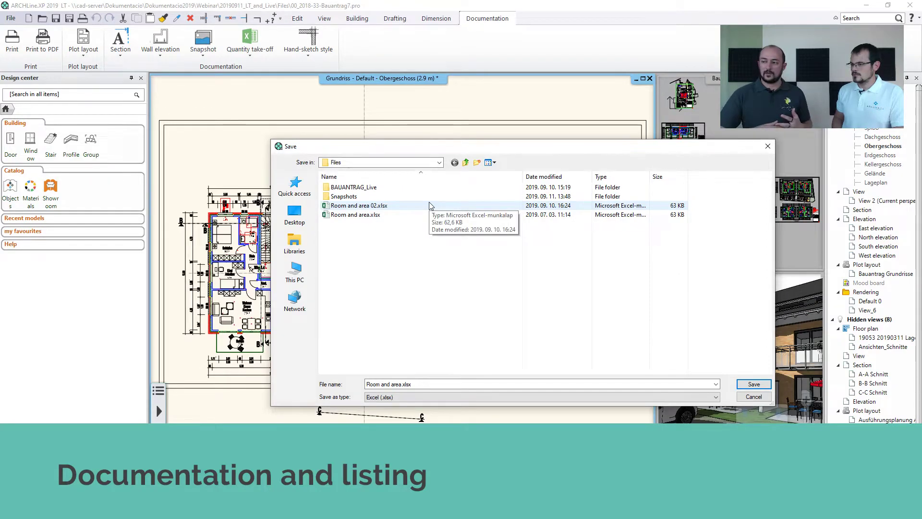
Save the room report as Room and area 03.xlsx in the Files folder
left_click(429, 205)
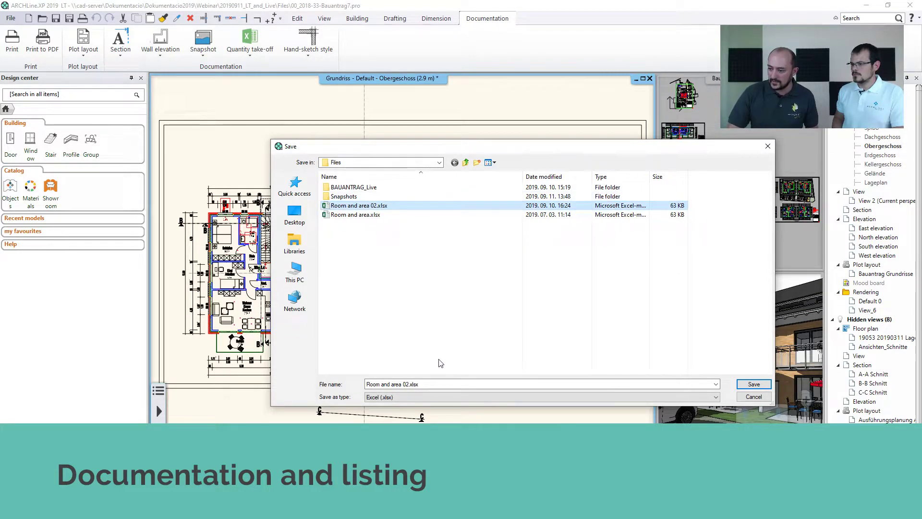
left_click(415, 384)
left_click_drag(407, 384, 467, 373)
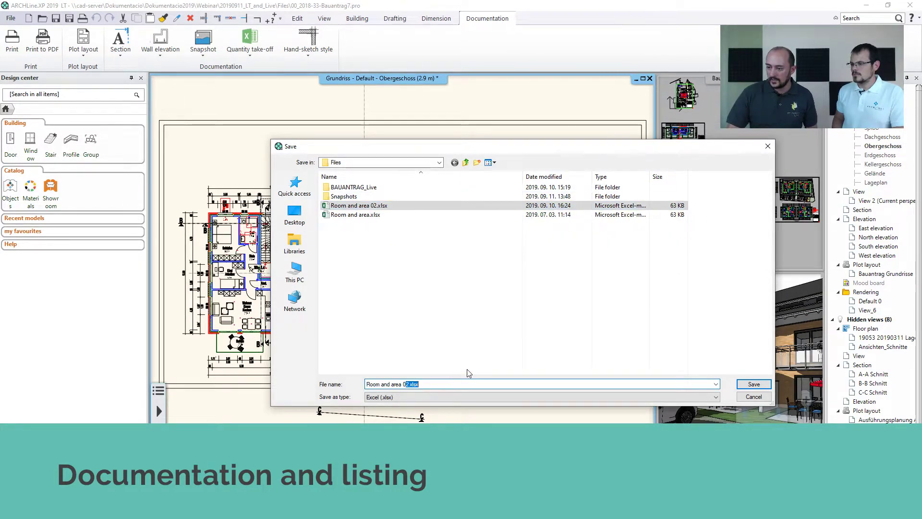
type("3")
key("Return")
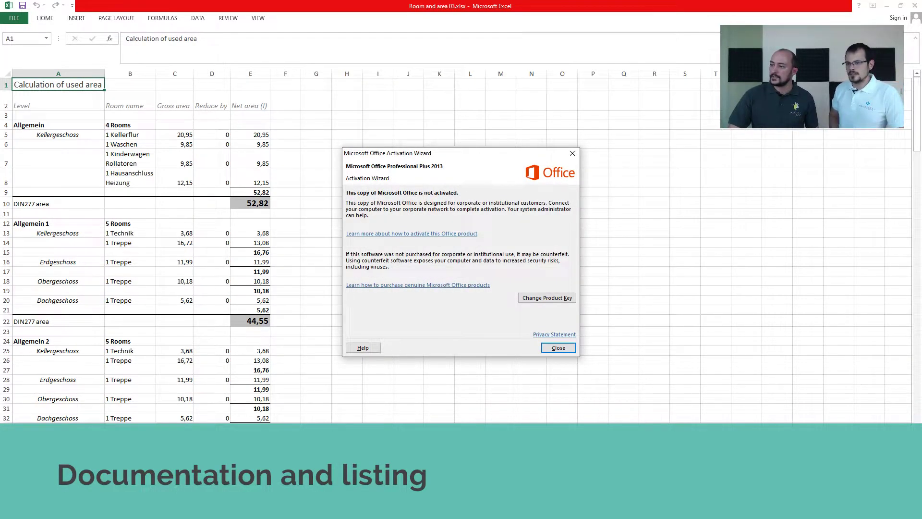
Examine the report's Calculation of used area and Space information sheets in Excel and return to ARCHLine.XP
left_click(572, 152)
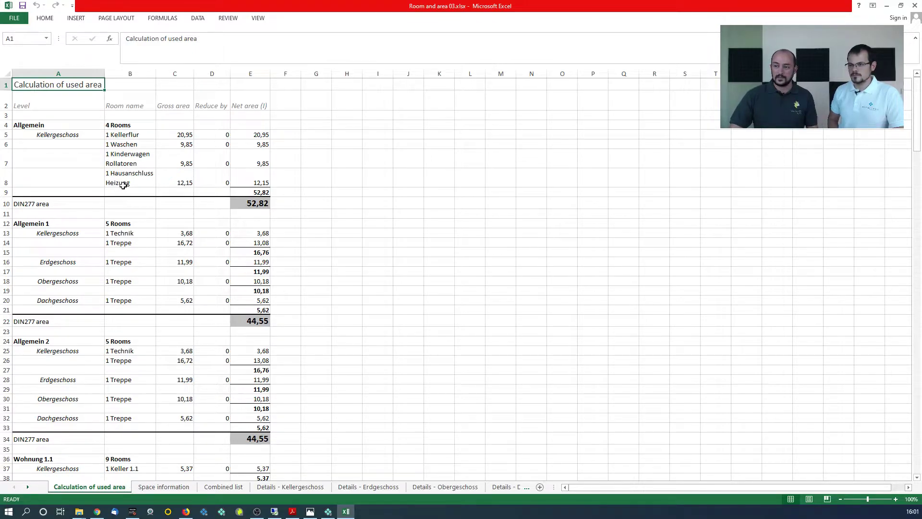
left_click(159, 488)
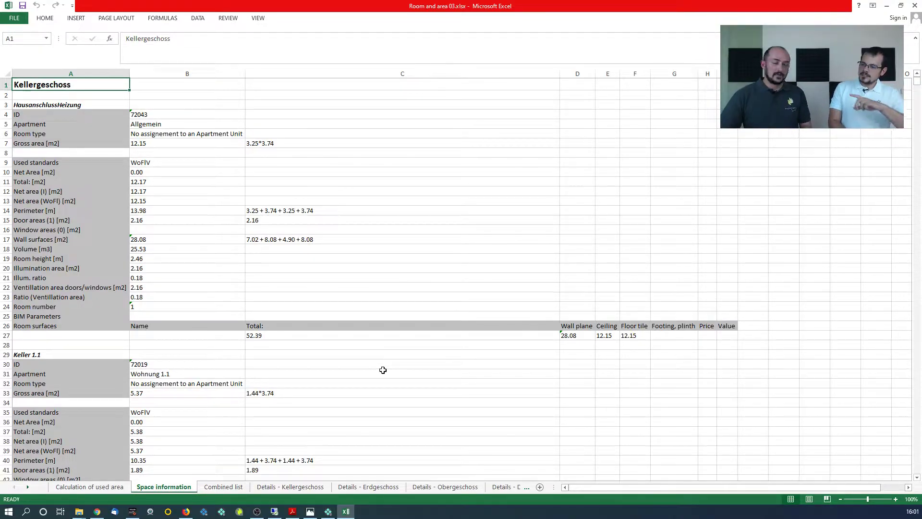
left_click(888, 6)
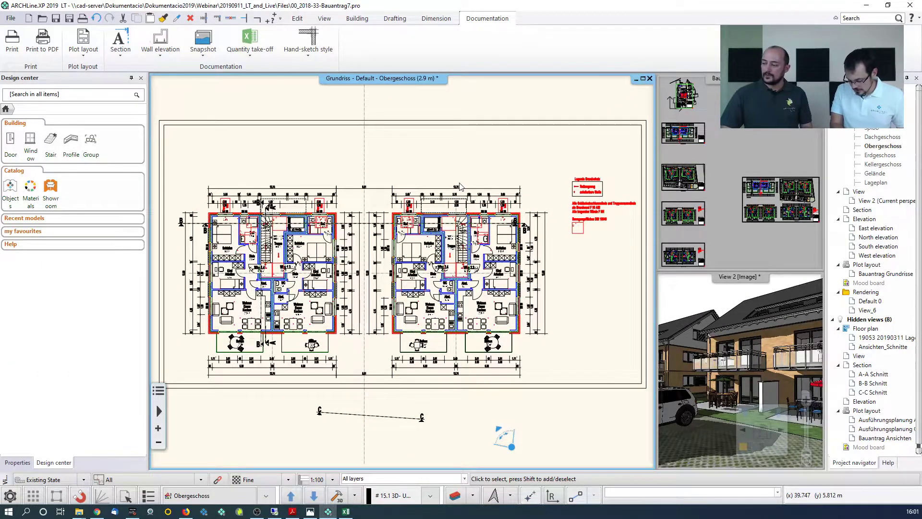
Magnify the View 2 perspective and frame both houses with the carport and garden from farther away
scroll(443, 305, "down", 3)
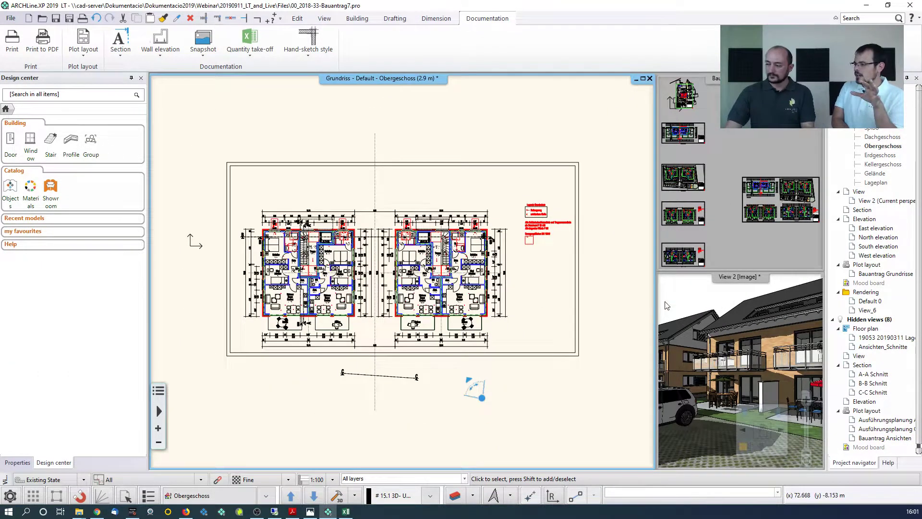
mouse_move(728, 423)
left_click(744, 446)
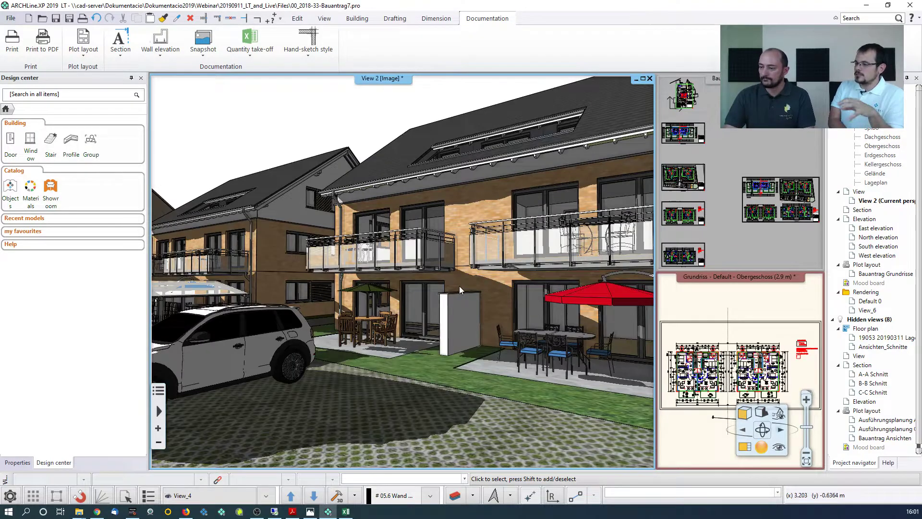
scroll(407, 252, "down", 3)
middle_click_drag(408, 251, 403, 284)
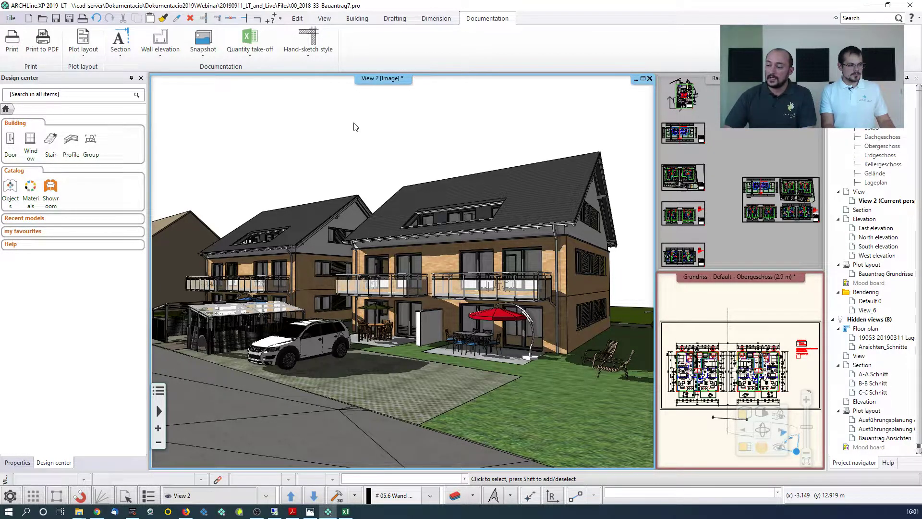
Find the material of the upper brick facade wall, examine its available render styles, and return to the catalog start
right_click(432, 264)
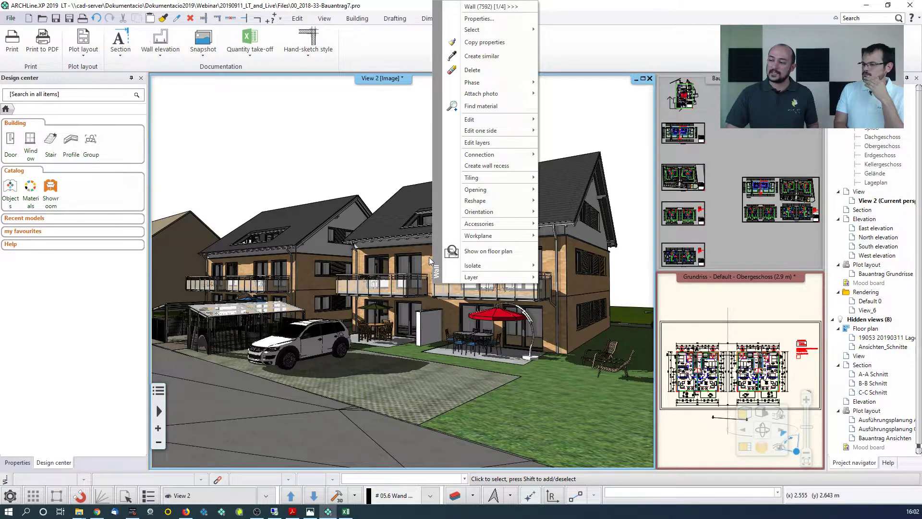
left_click(493, 112)
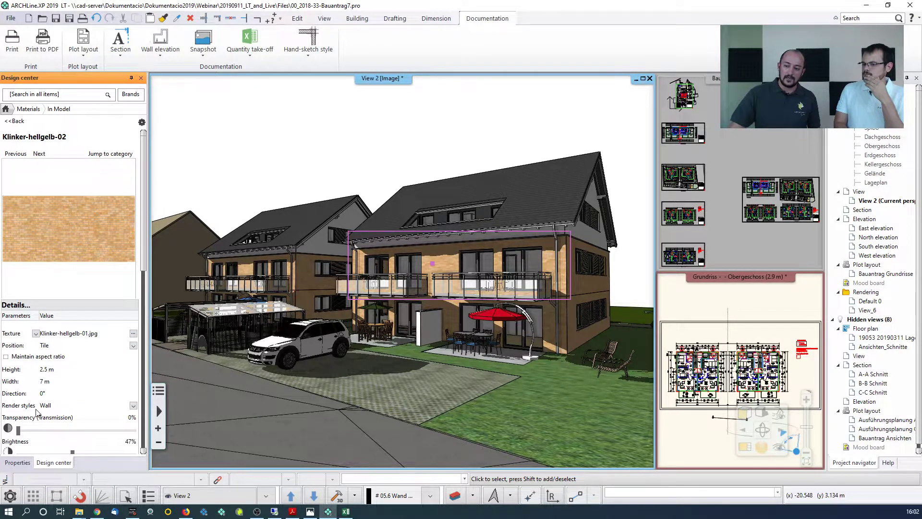
left_click(134, 407)
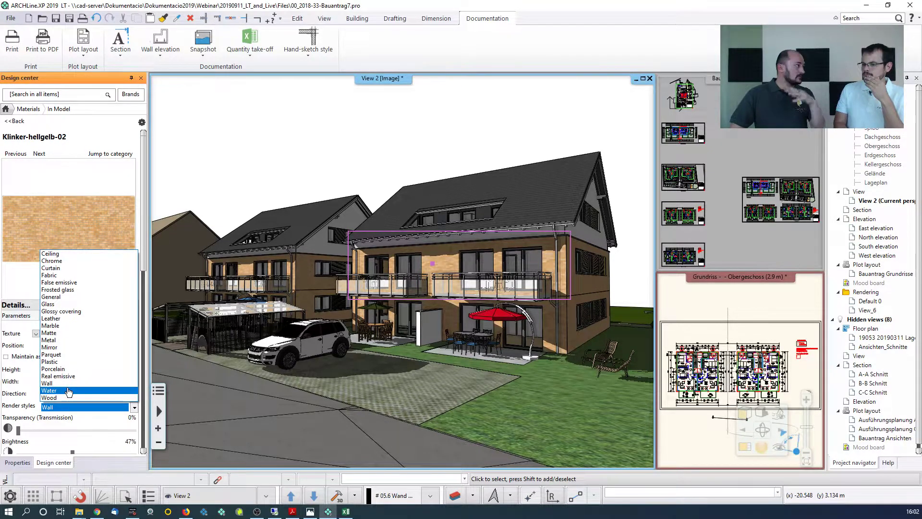
left_click(245, 164)
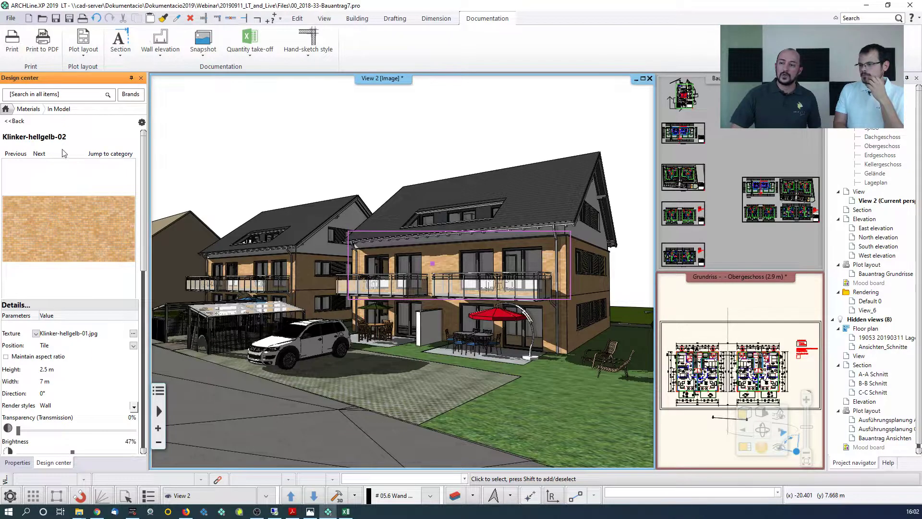
left_click(5, 109)
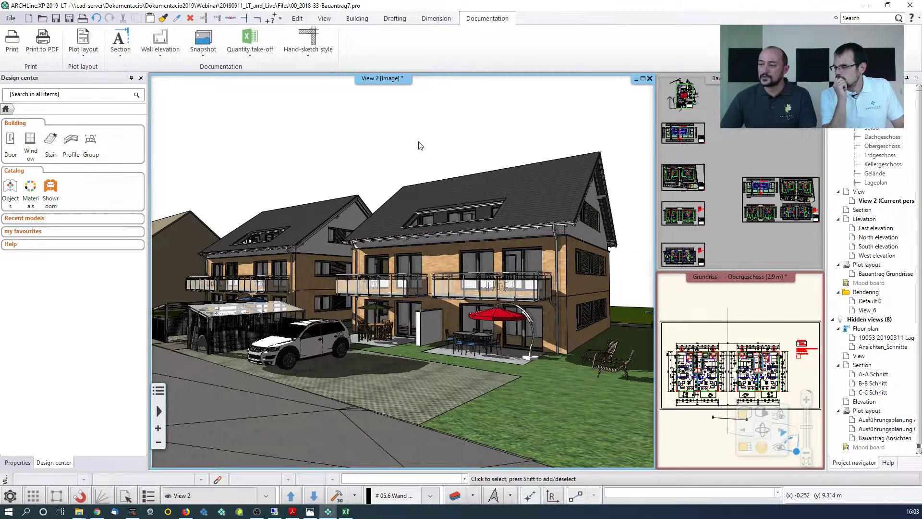
Magnify the Obergeschoss floor plan and try to define an animation path on it
left_click(690, 321)
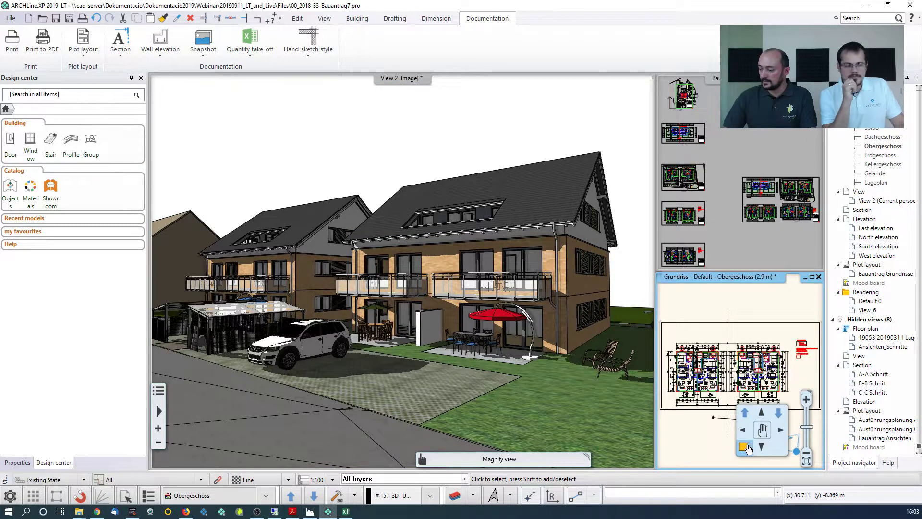
left_click(744, 446)
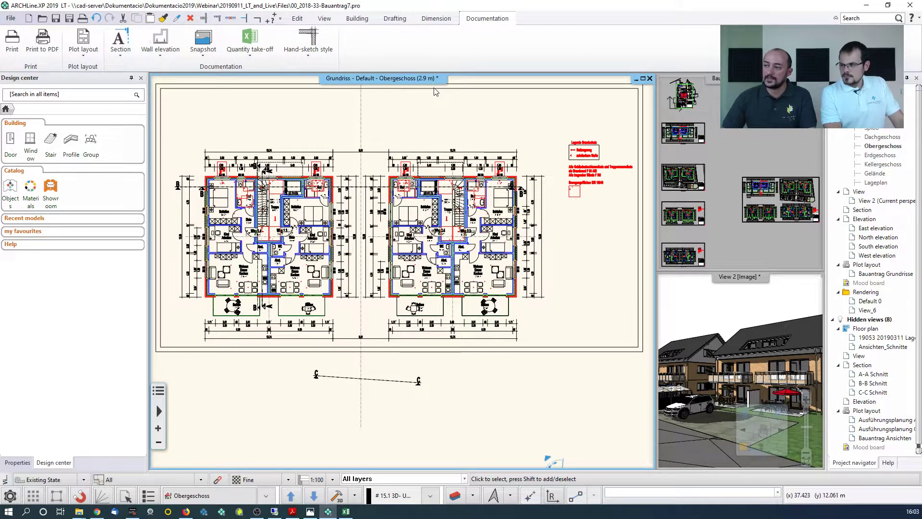
left_click(325, 18)
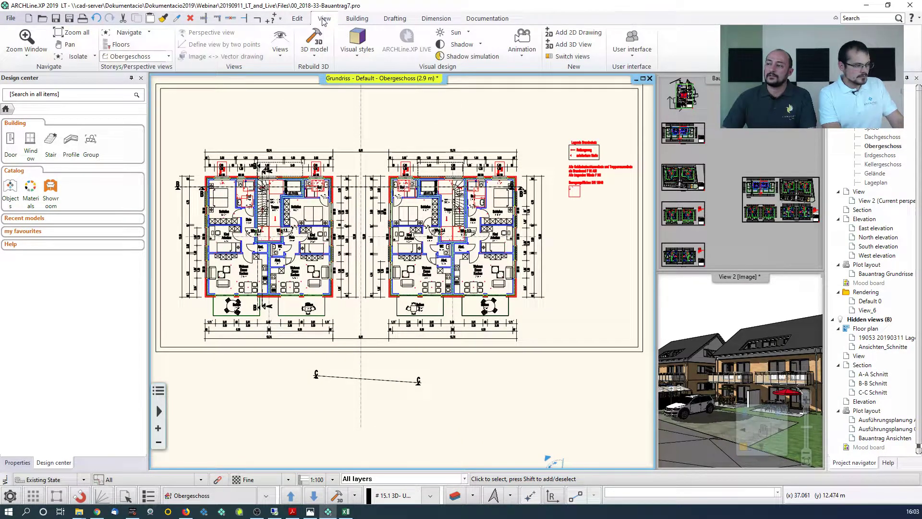
left_click(521, 43)
mouse_move(532, 76)
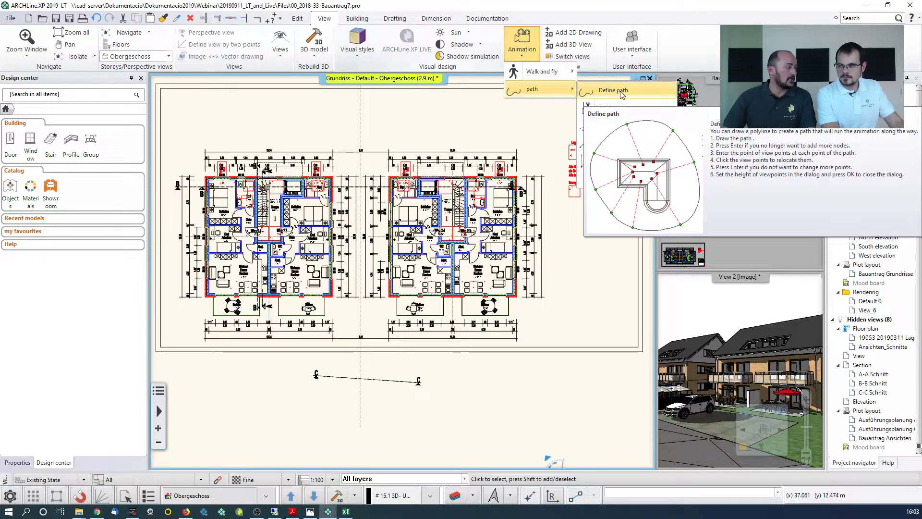
left_click(621, 95)
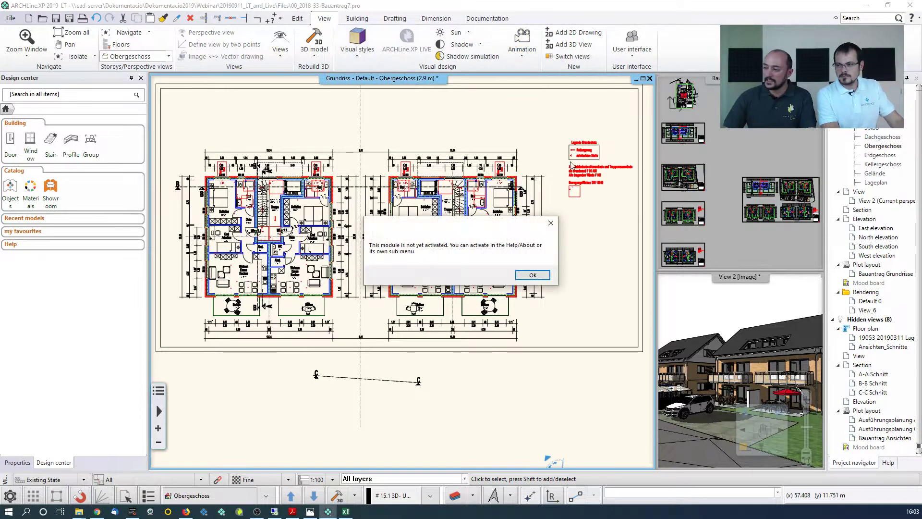
left_click(527, 275)
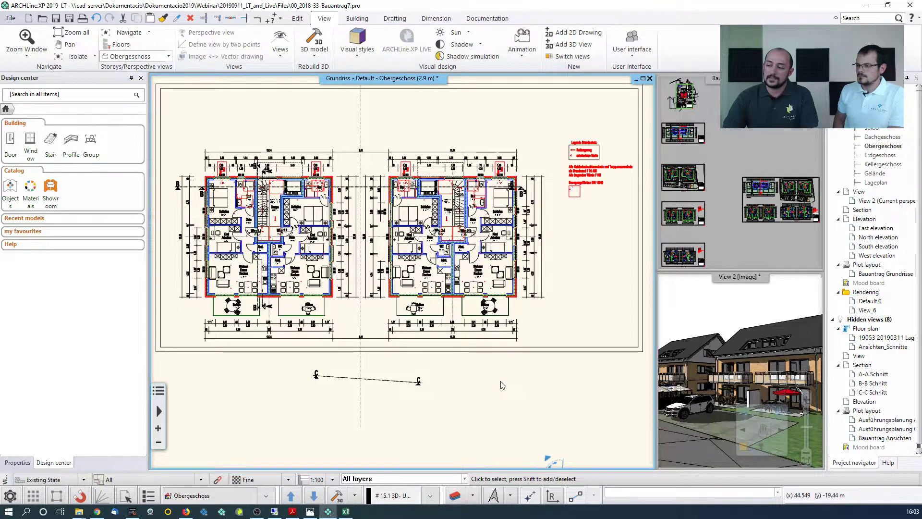
Bring up the enlarged View 2 perspective and add two layers to the structure of the nearer house's balcony slab
left_click(710, 309)
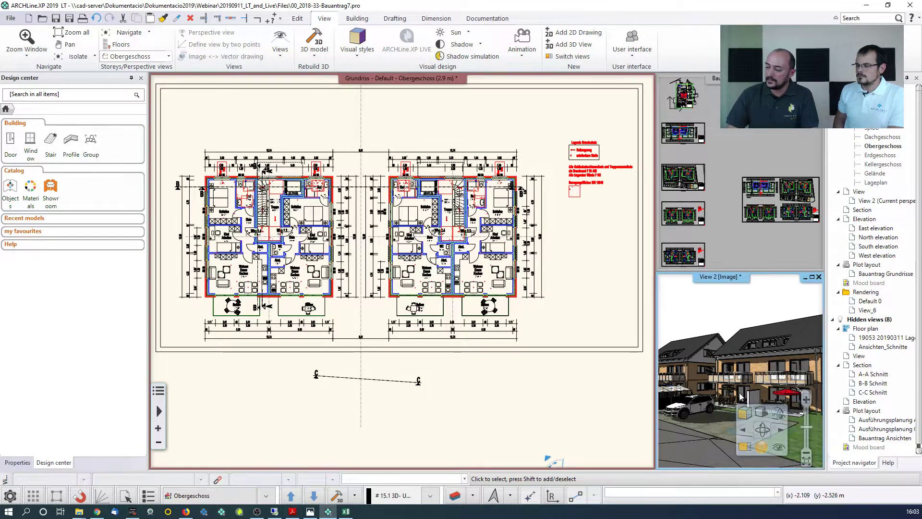
left_click(748, 446)
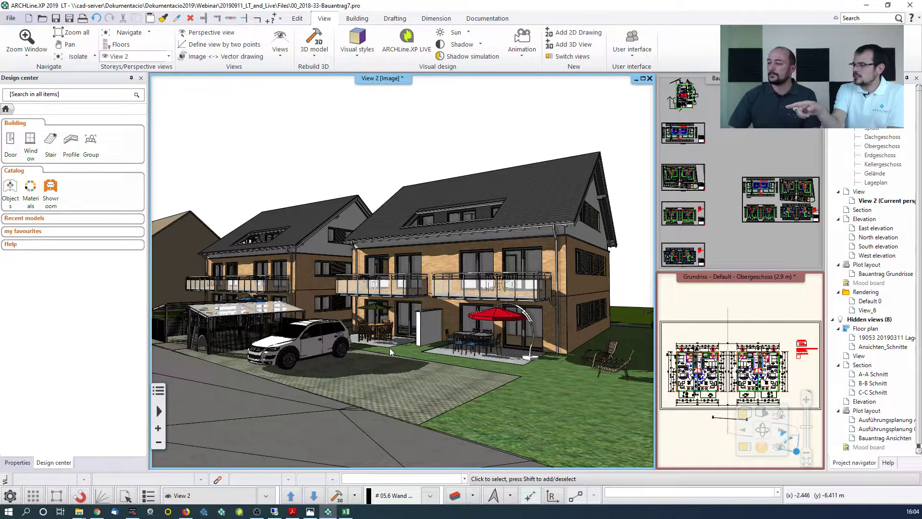
left_click(454, 299)
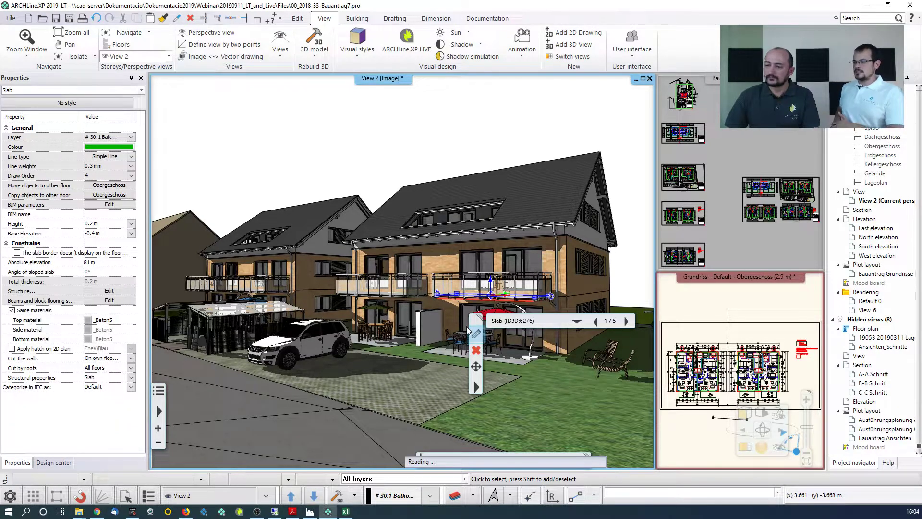
left_click(375, 234)
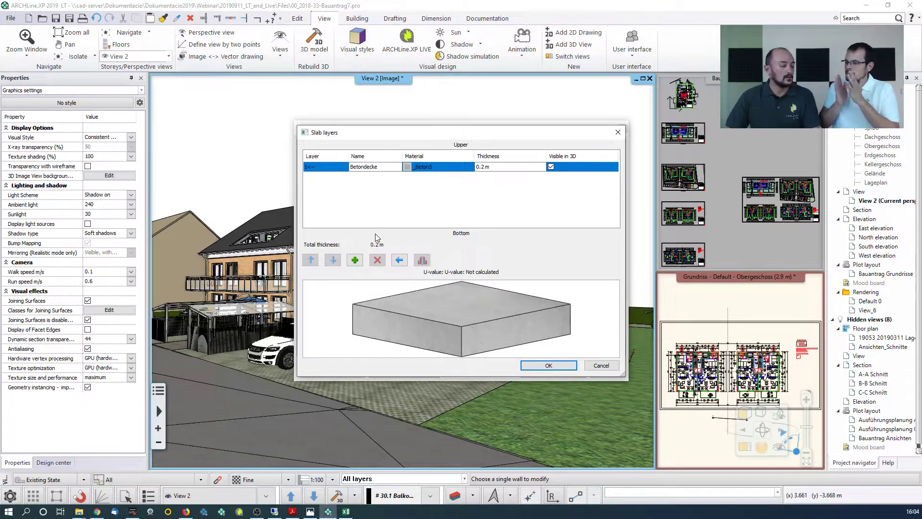
left_click_drag(450, 139, 553, 125)
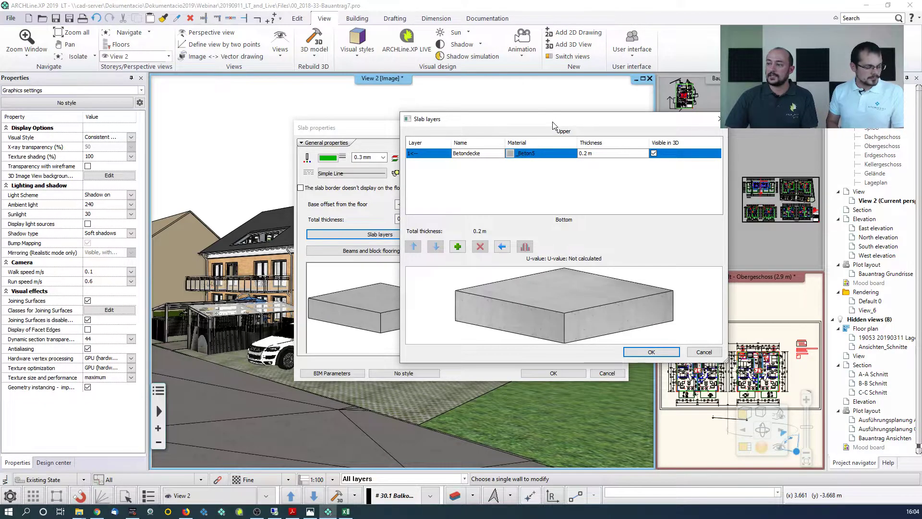
left_click(457, 246)
left_click(458, 246)
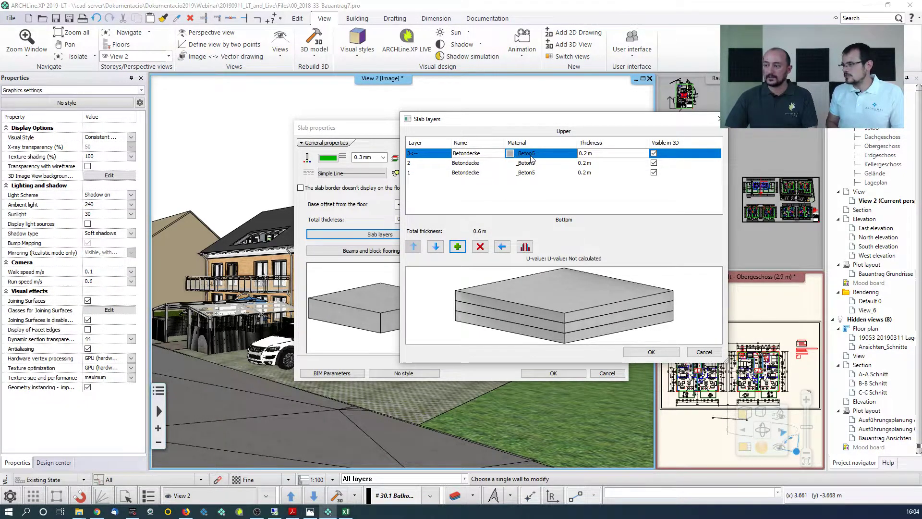
Set the slab's middle layer to 0.3 m and its lowest layer to 0.01 m thick and accept the layer structure
left_click(594, 163)
double_click(594, 163)
type("3")
left_click(584, 173)
left_click(585, 173)
type("0.01")
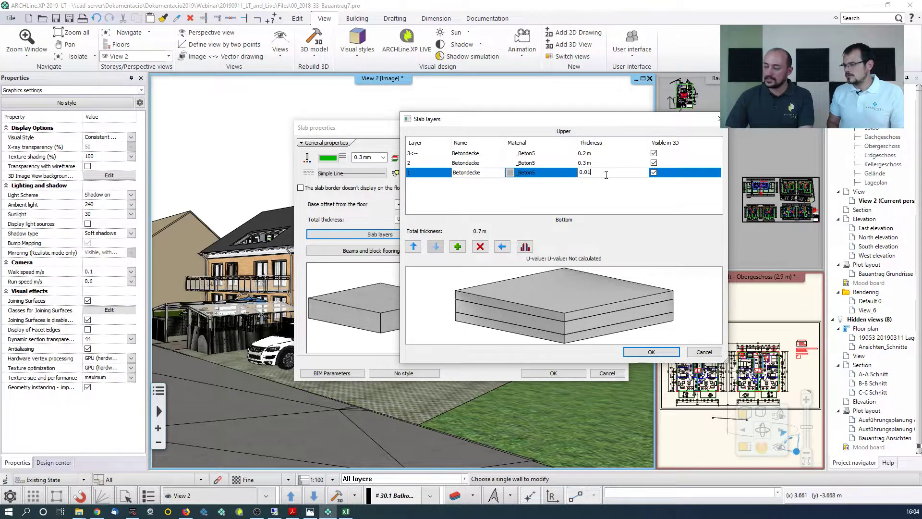
left_click(609, 193)
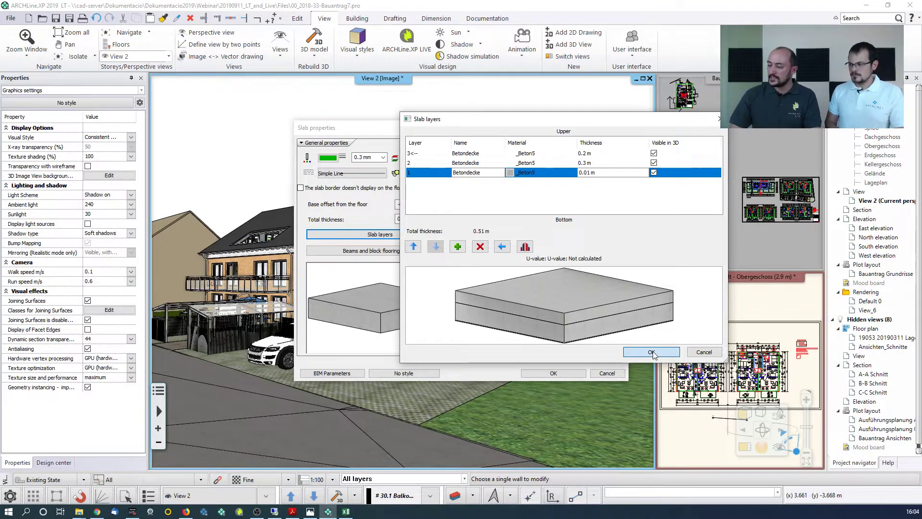
left_click(637, 353)
Enable beams in the slab's flooring system, browse the Steel I - HD profiles, and keep the rectangular beam profile
left_click(387, 251)
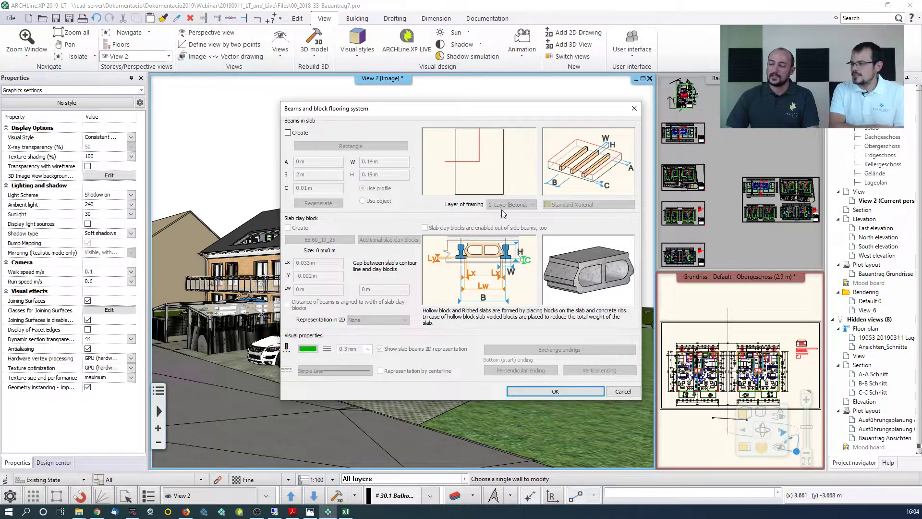
left_click(288, 134)
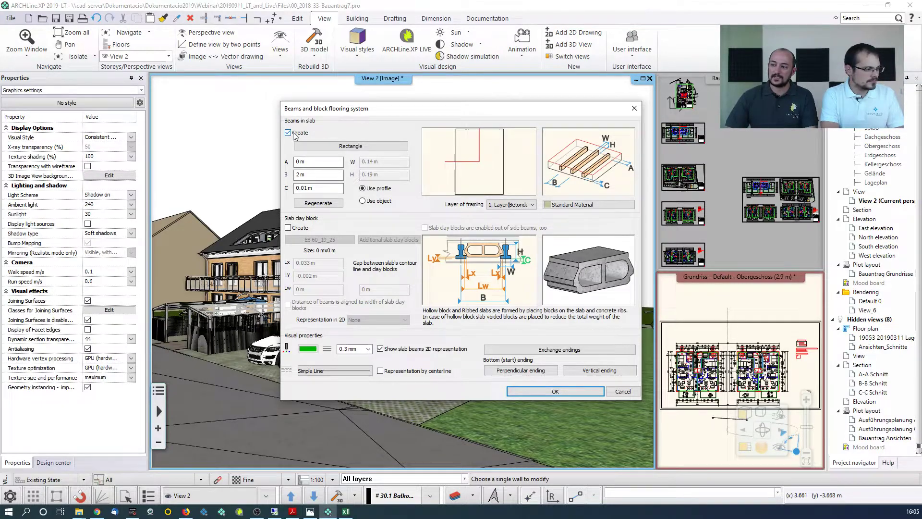
left_click(329, 147)
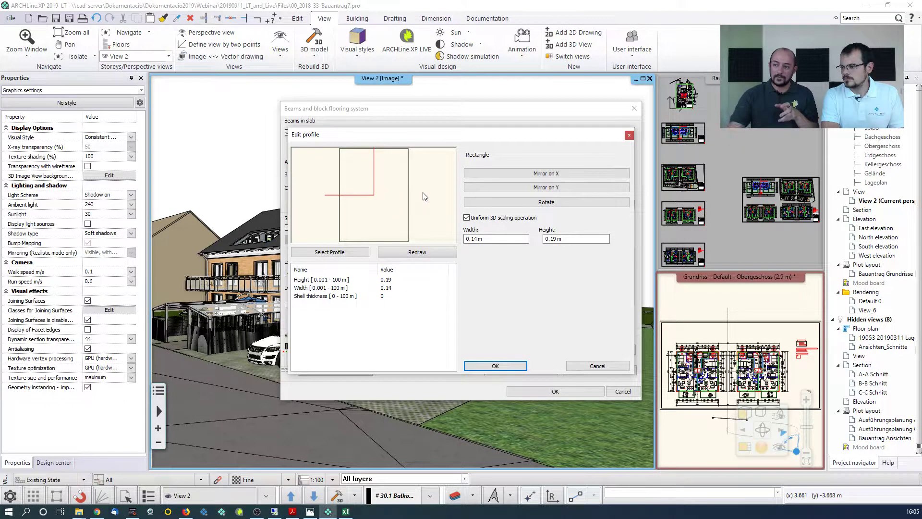
left_click(331, 254)
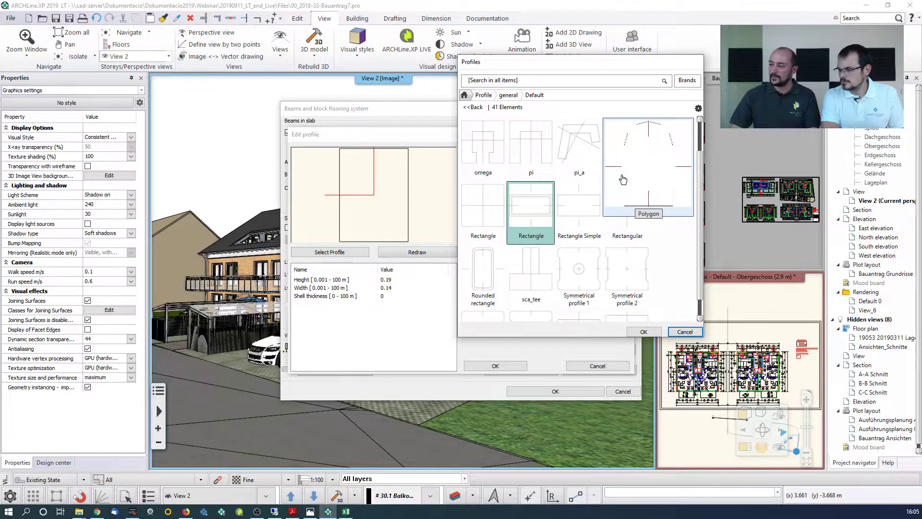
left_click(512, 96)
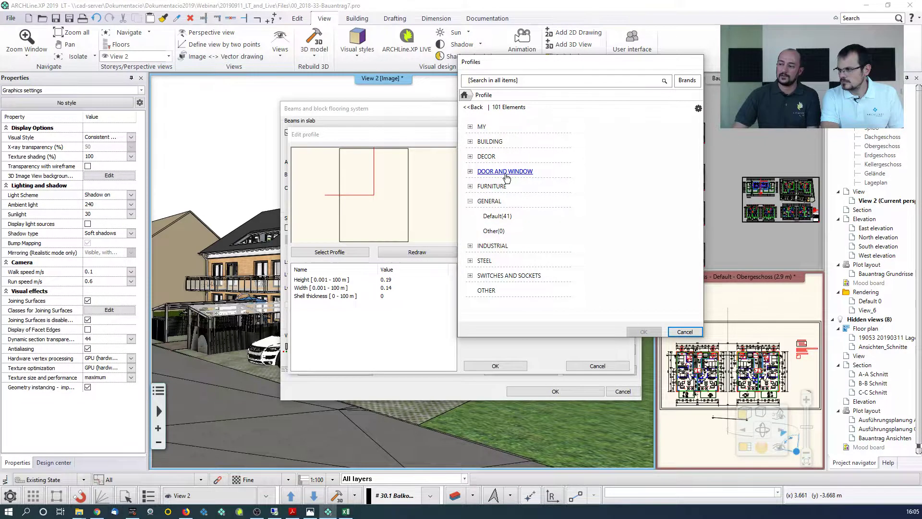
left_click(485, 260)
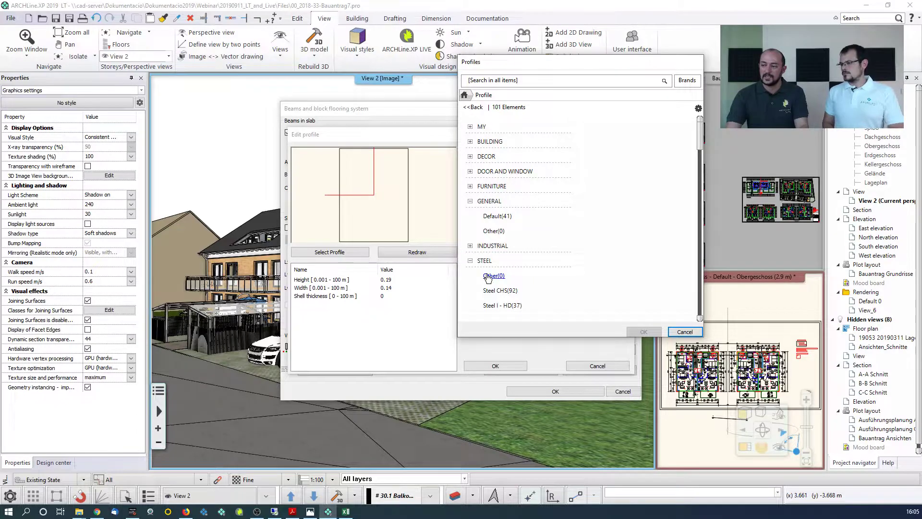
left_click(495, 307)
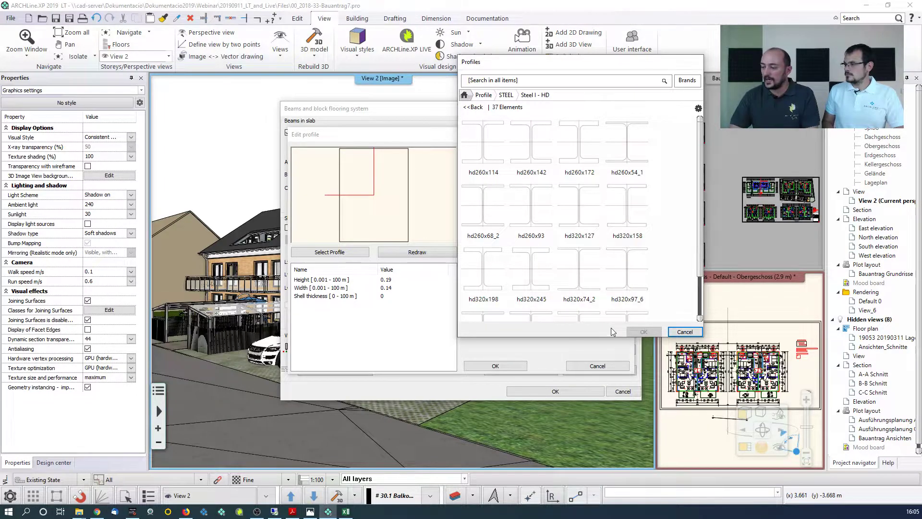
left_click(684, 332)
left_click(597, 366)
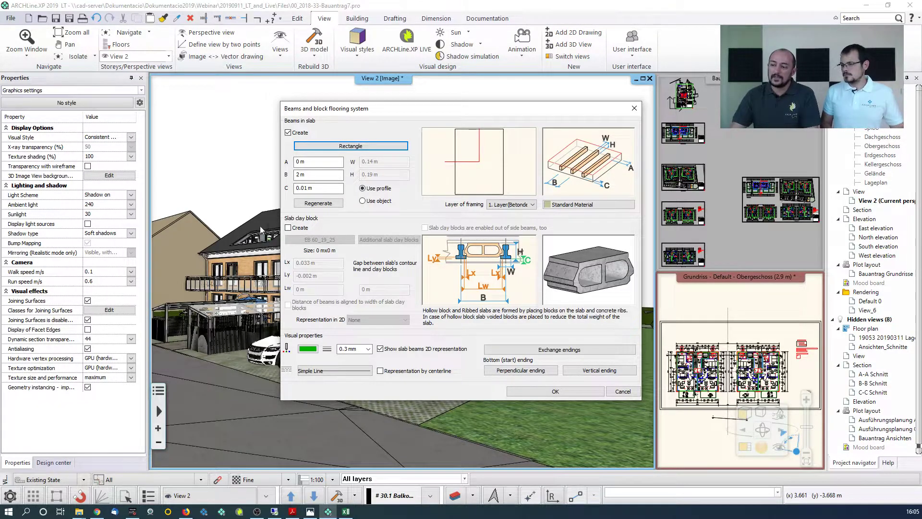
Preview the slab clay block options, leave the blocks disabled, and apply the beam and slab properties
left_click(287, 228)
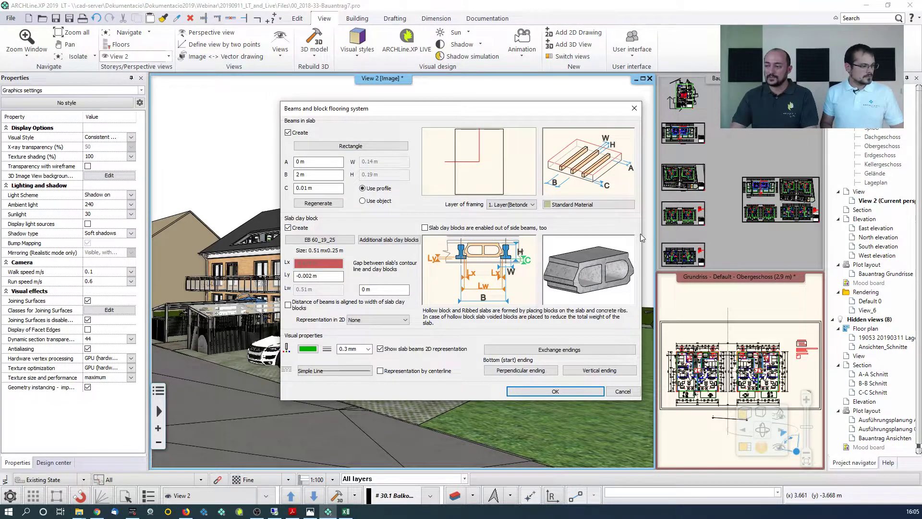
left_click(288, 227)
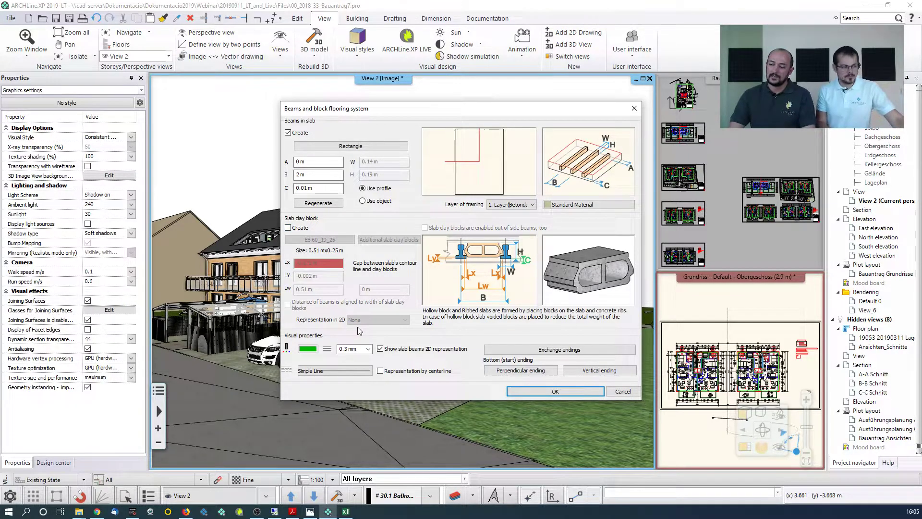
left_click(552, 391)
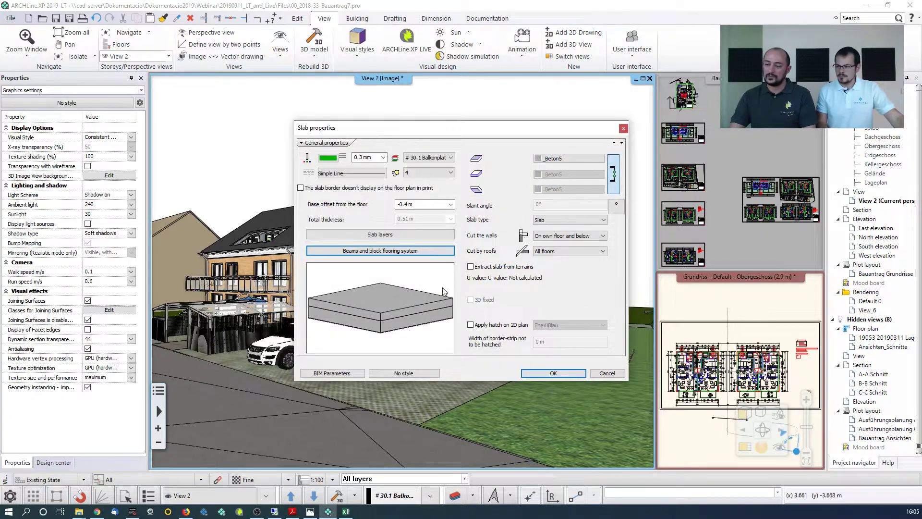
left_click(547, 372)
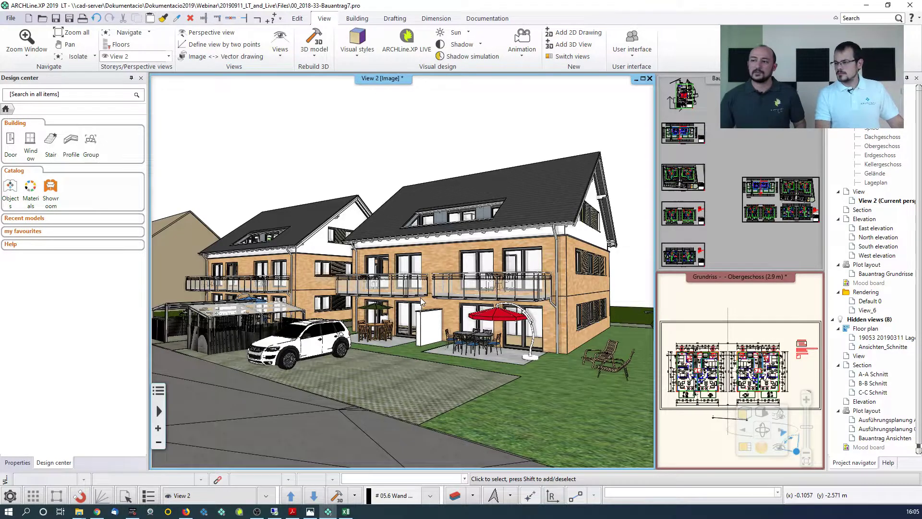
Enlarge the Obergeschoss floor plan and open the keyboard shortcut settings for the Walls on DWG drawing command
left_click(353, 21)
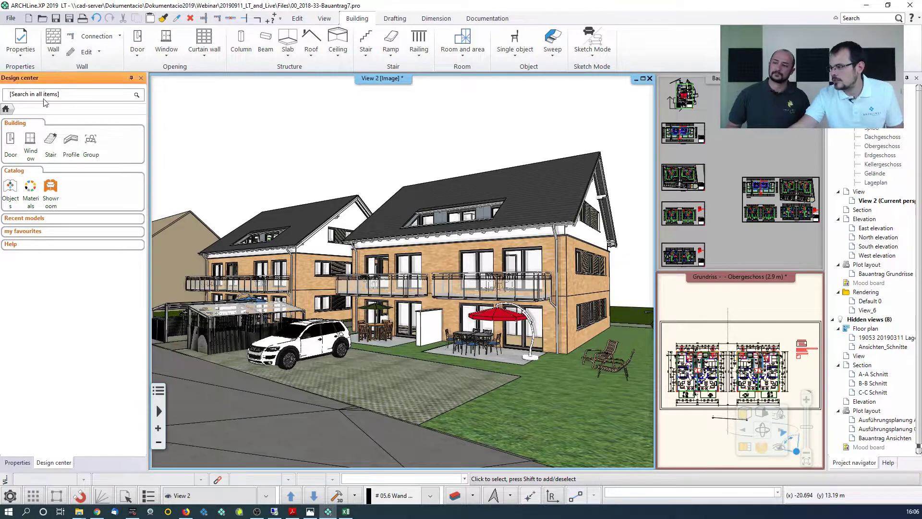
double_click(771, 277)
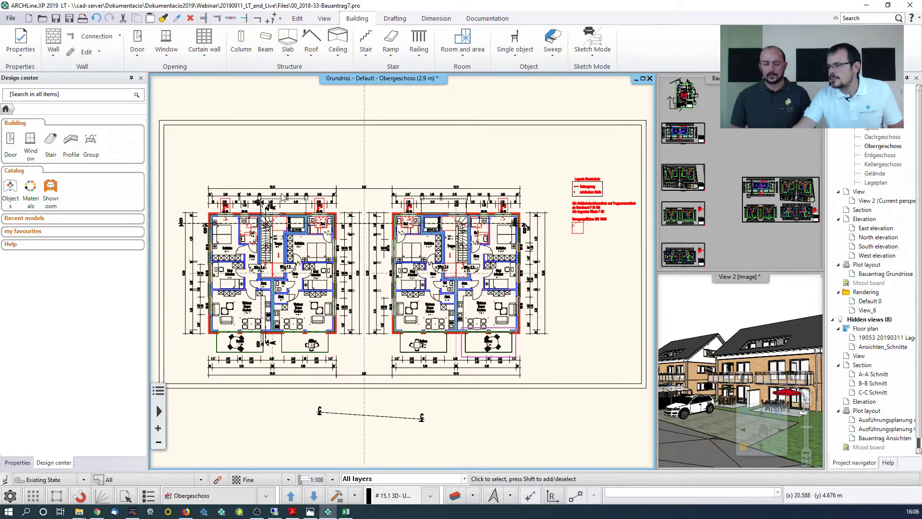
left_click(54, 52)
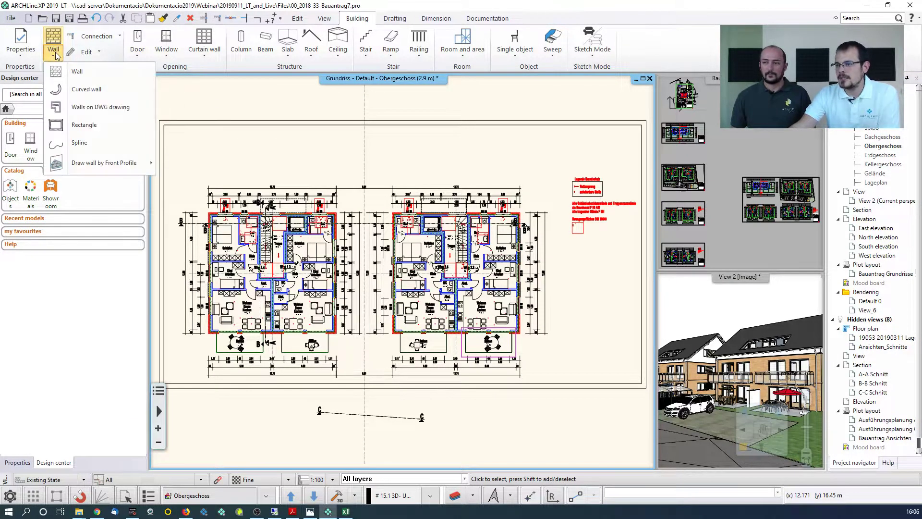
right_click(99, 112)
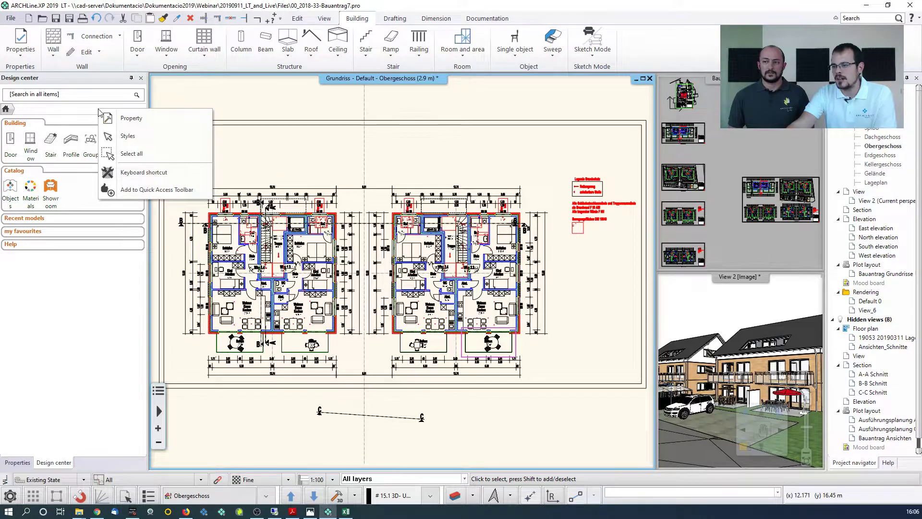
left_click(142, 174)
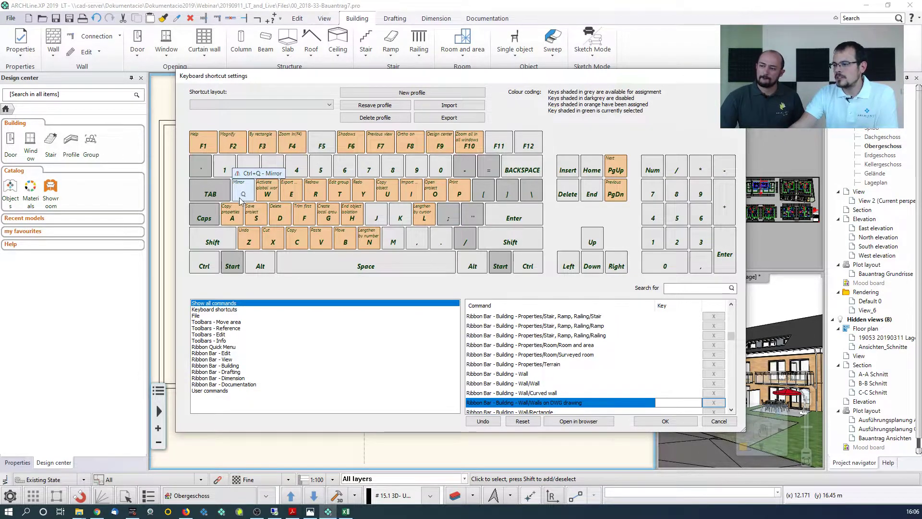
Assign the shortcut Ctrl+Alt+W to the Walls on DWG drawing command and save the shortcut settings
left_click(675, 402)
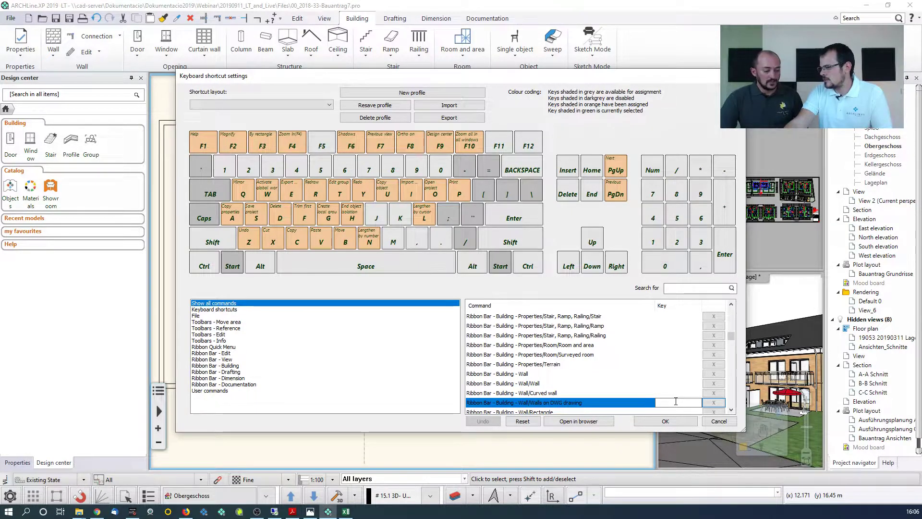
key("ctrl+alt")
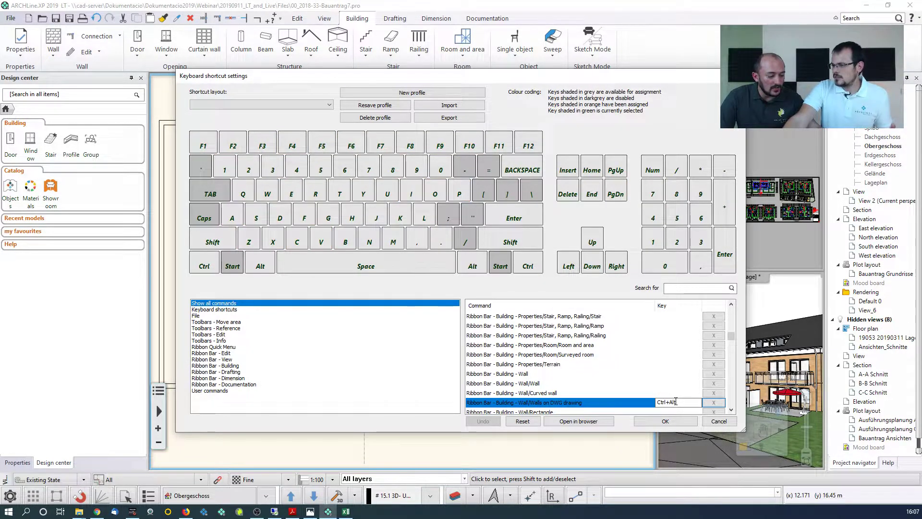
key("ctrl+w")
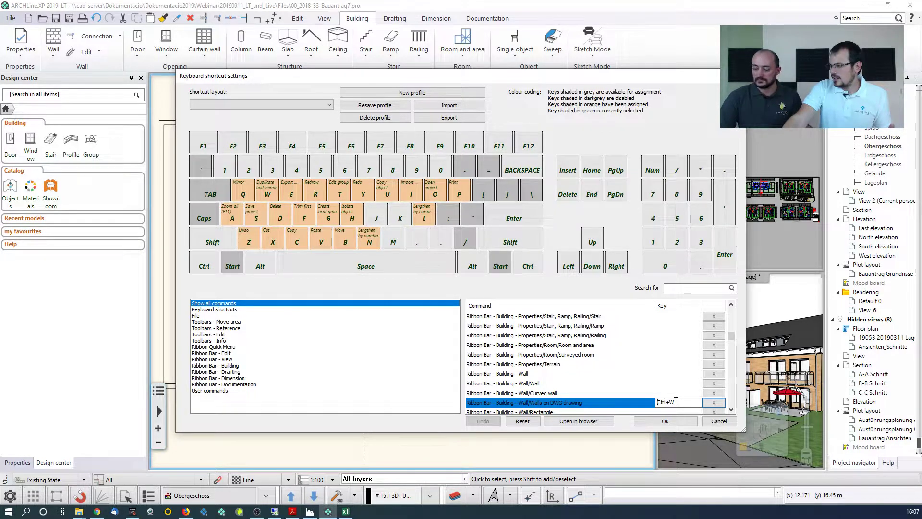
key("ctrl+alt+w")
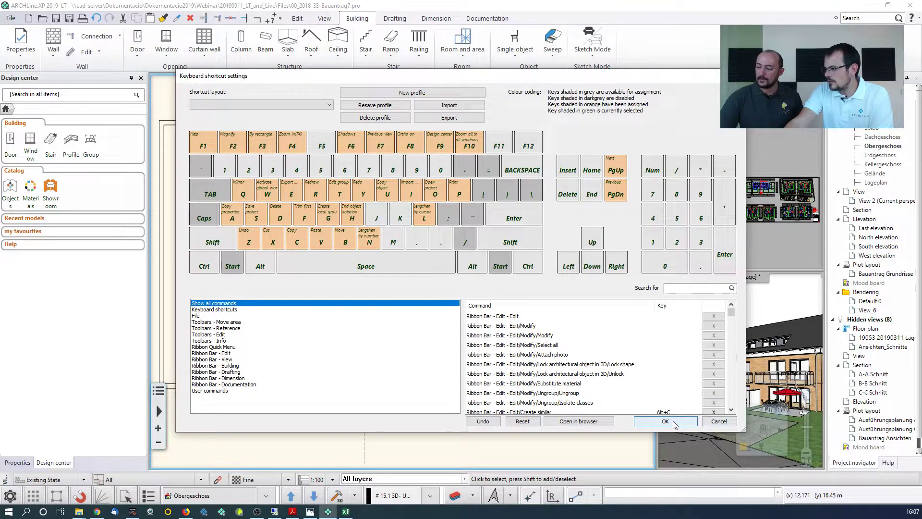
left_click(679, 422)
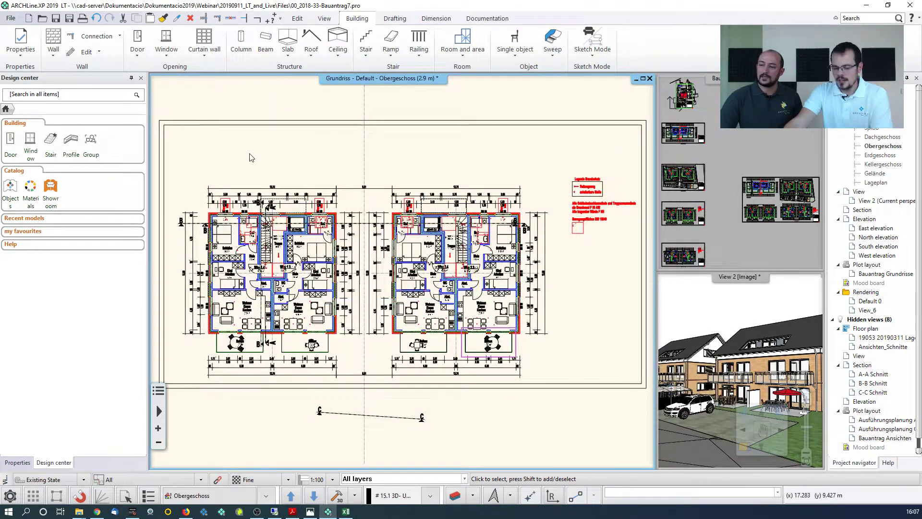
Try out the new shortcut for Walls on DWG drawing on the Obergeschoss plan and leave the command without drawing
middle_click_drag(280, 154, 280, 147)
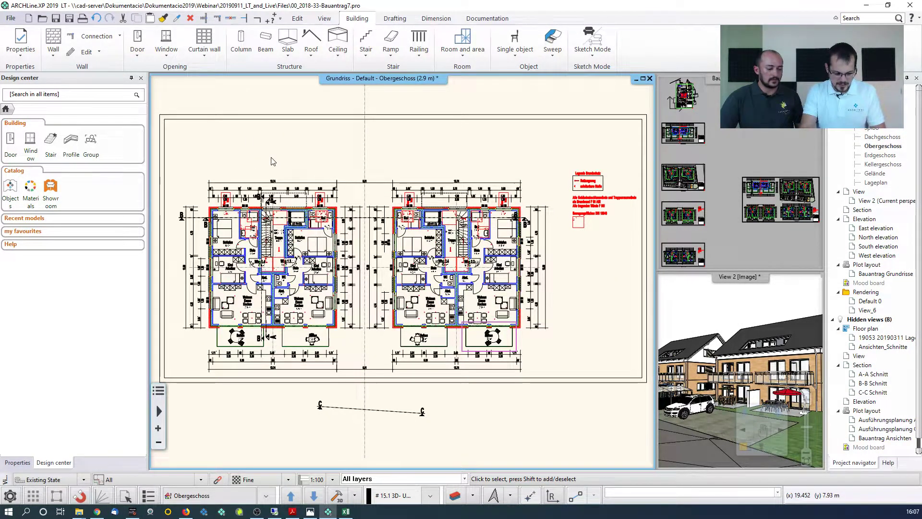
key("ctrl+alt+w")
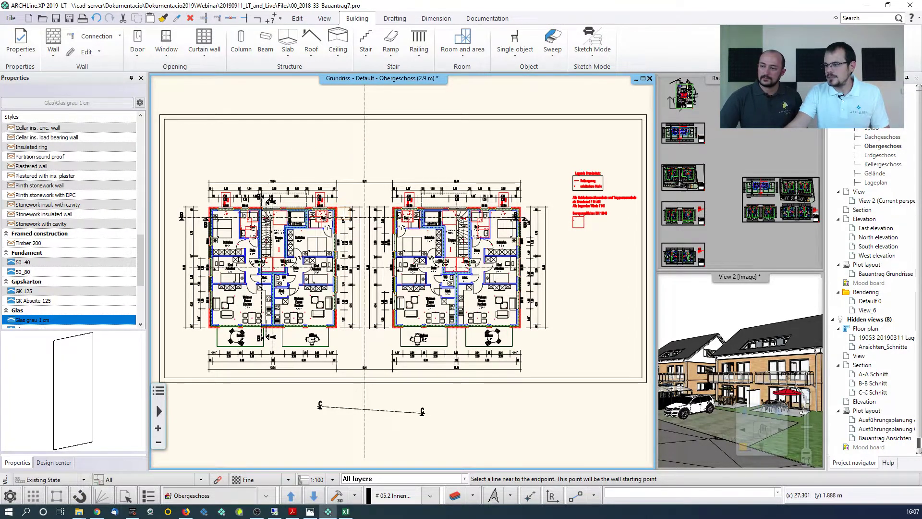
scroll(273, 170, "up", 3)
scroll(302, 212, "up", 3)
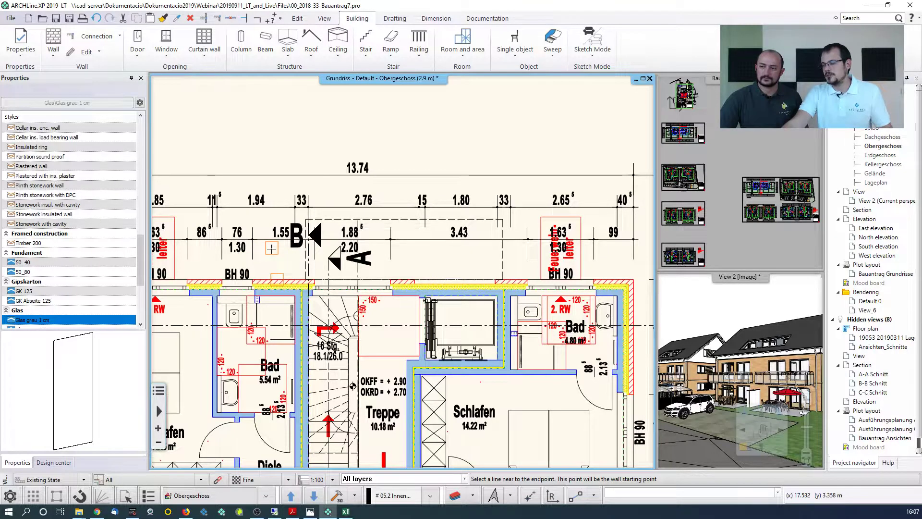
key("Escape")
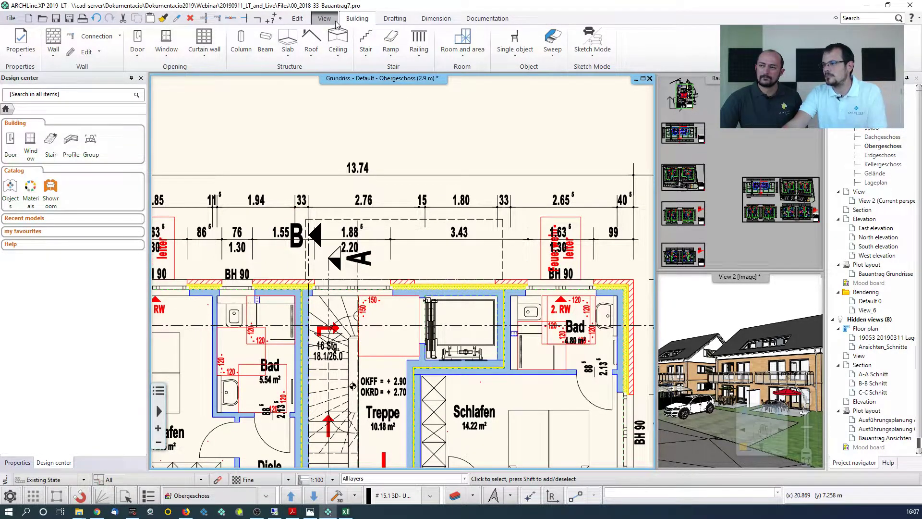
Review the assigned commands in the keyboard shortcut settings and leave the settings unchanged
left_click(325, 18)
left_click(632, 44)
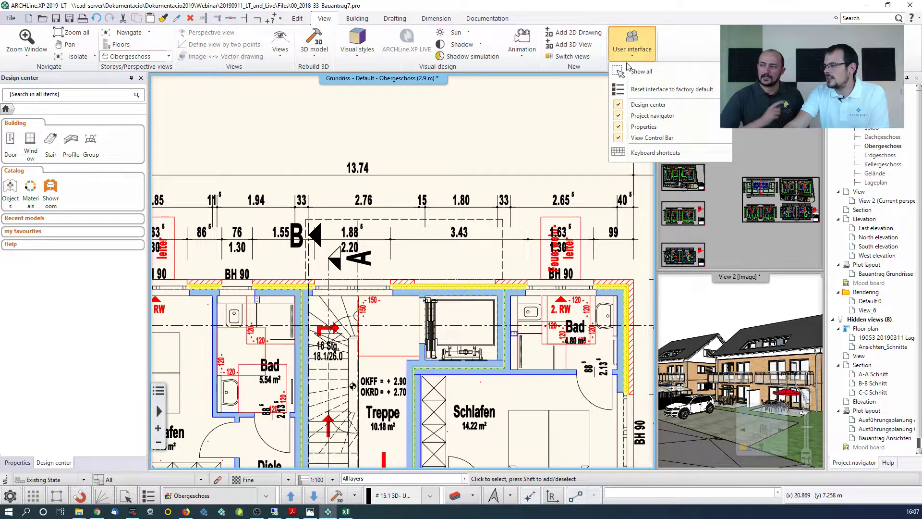
left_click(646, 153)
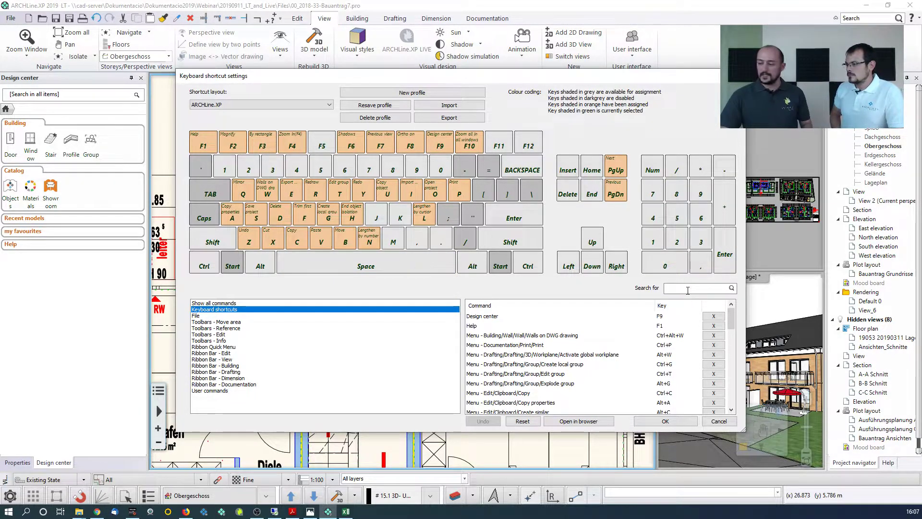
left_click(719, 421)
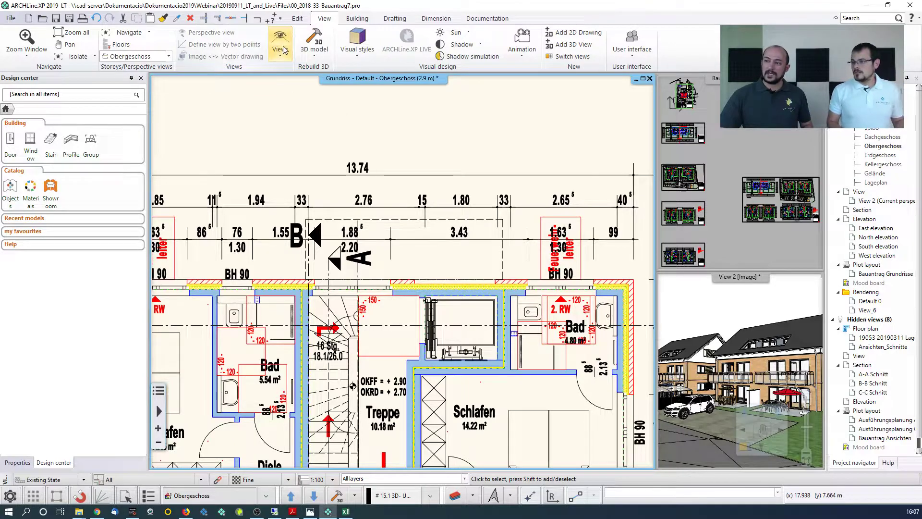
Measure the distance between two points on the dimension lines above the stairwell of the Obergeschoss plan and close the result
left_click(272, 22)
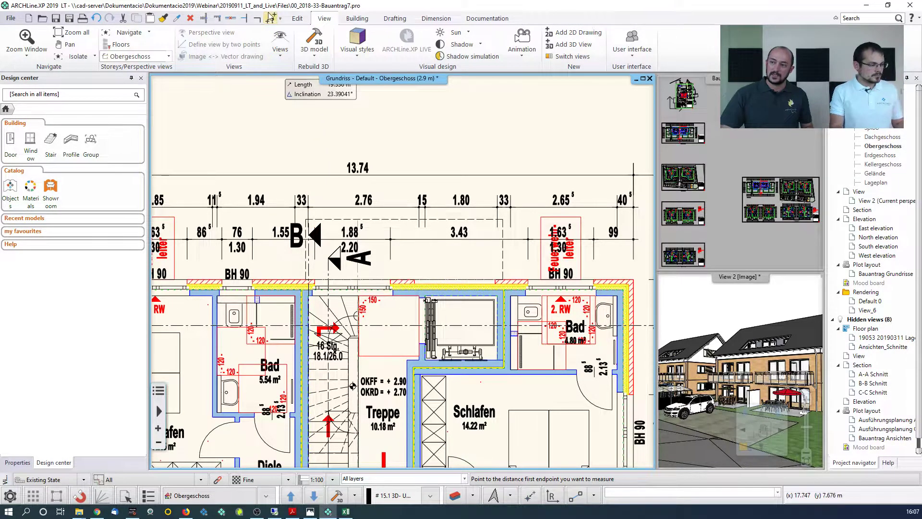
left_click(308, 207)
left_click(357, 175)
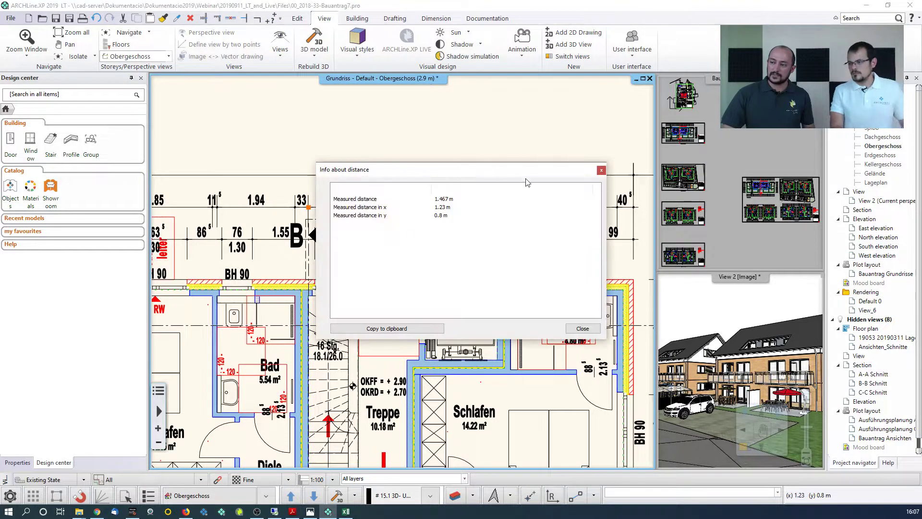
left_click(601, 169)
Show the shortcut and quick access options for the Distance measuring command and dismiss them without choosing any
left_click(471, 19)
left_click(436, 19)
left_click(398, 54)
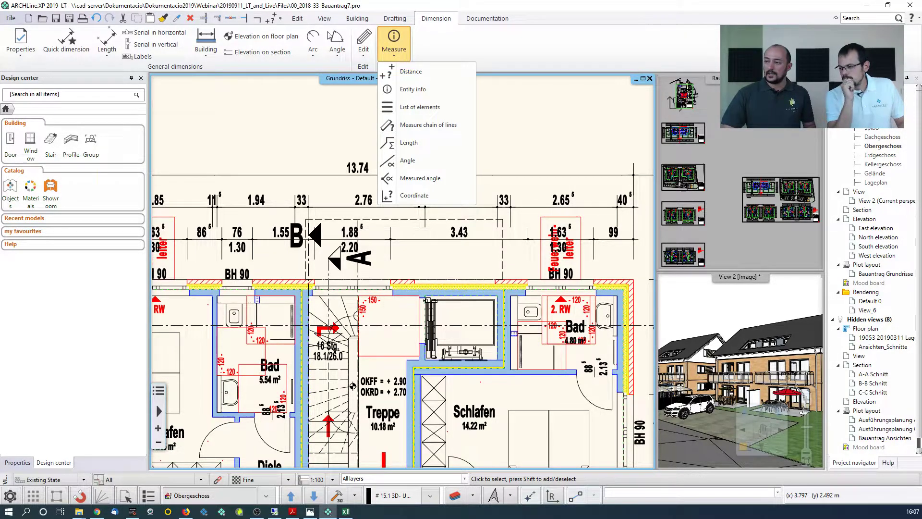
right_click(431, 71)
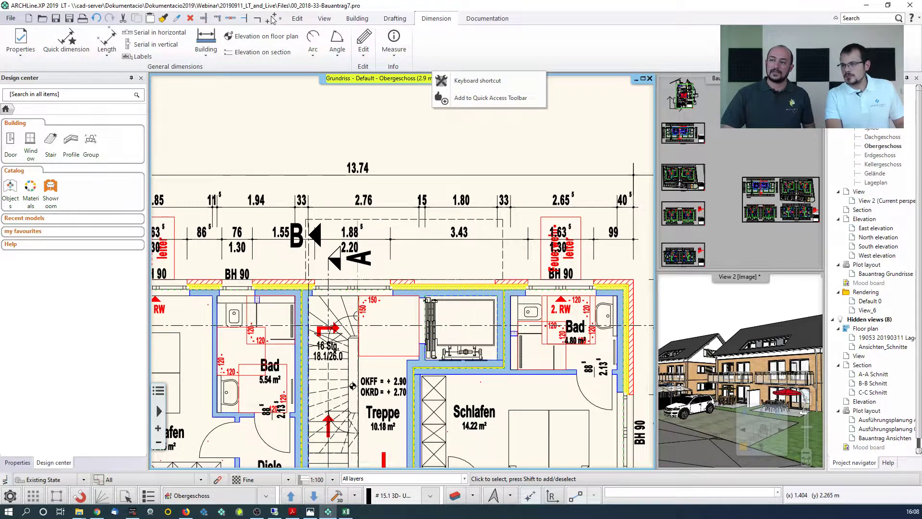
left_click(386, 10)
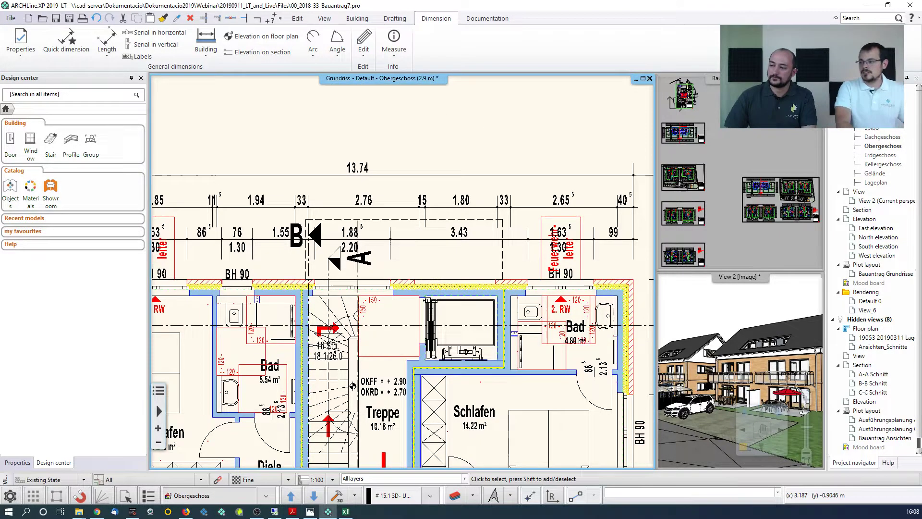
Enlarge the View 2 perspective and check the layer properties of the car and the terrace table set
scroll(456, 222, "down", 7)
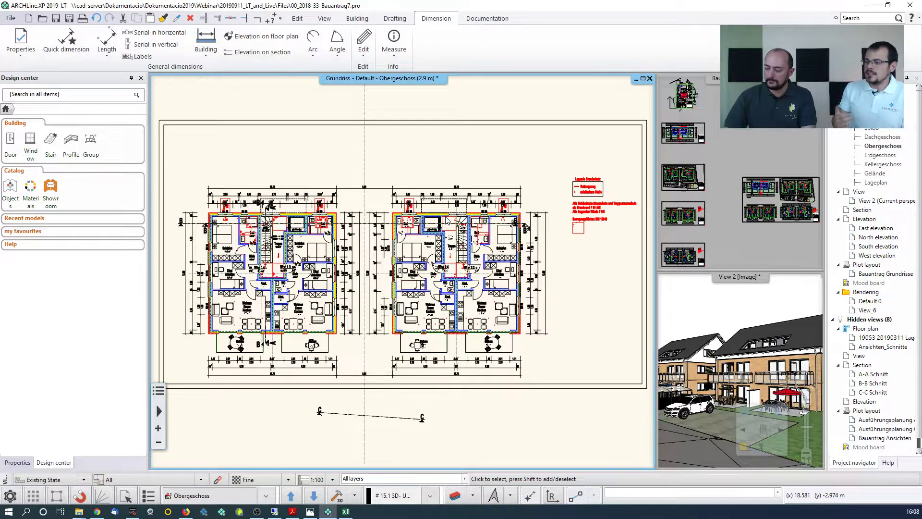
left_click(682, 435)
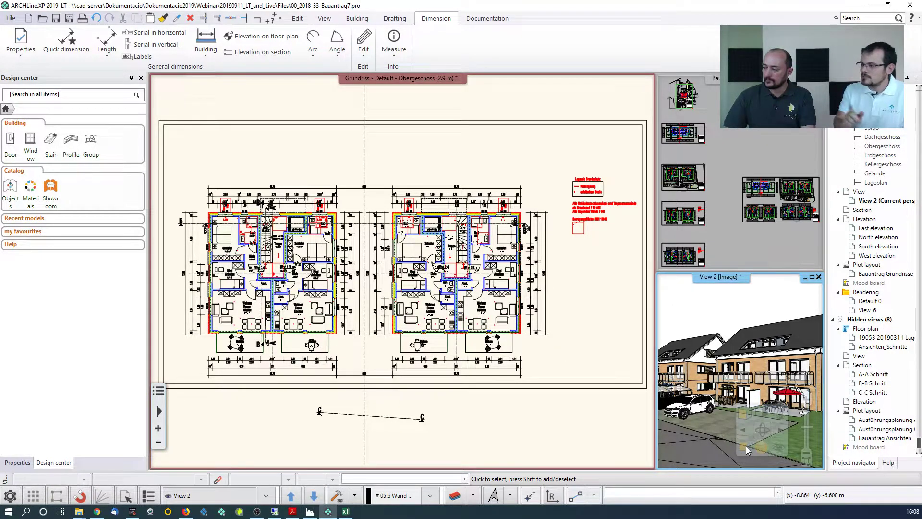
left_click(695, 411)
left_click(745, 446)
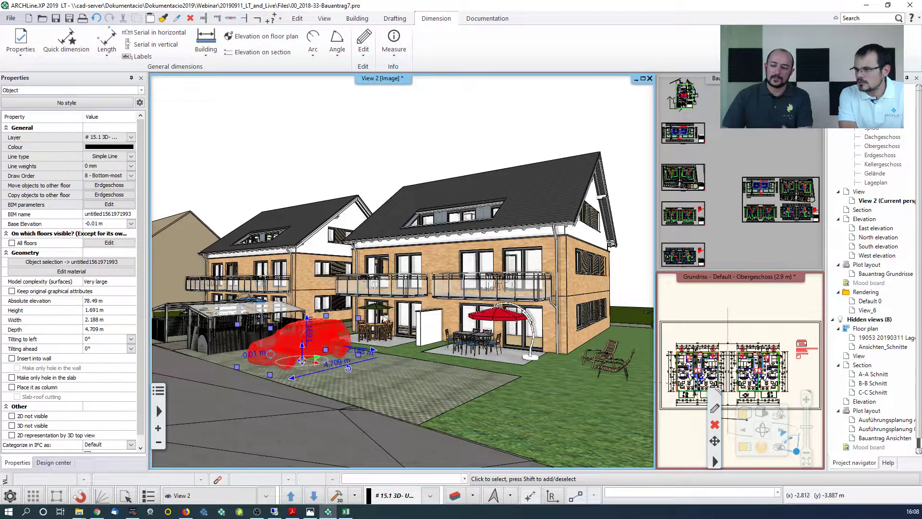
left_click(480, 343)
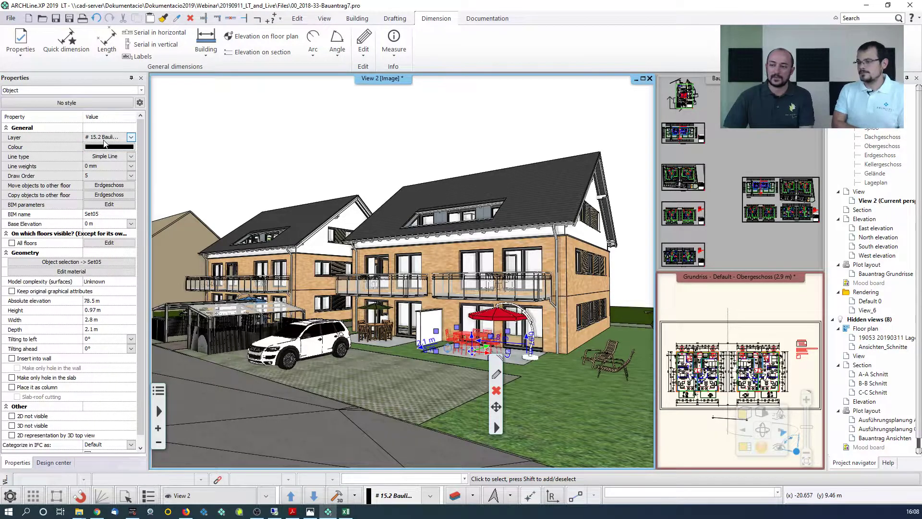
left_click(279, 173)
Bring the Obergeschoss floor plan back as the main view and look over the available layer commands
left_click(759, 432)
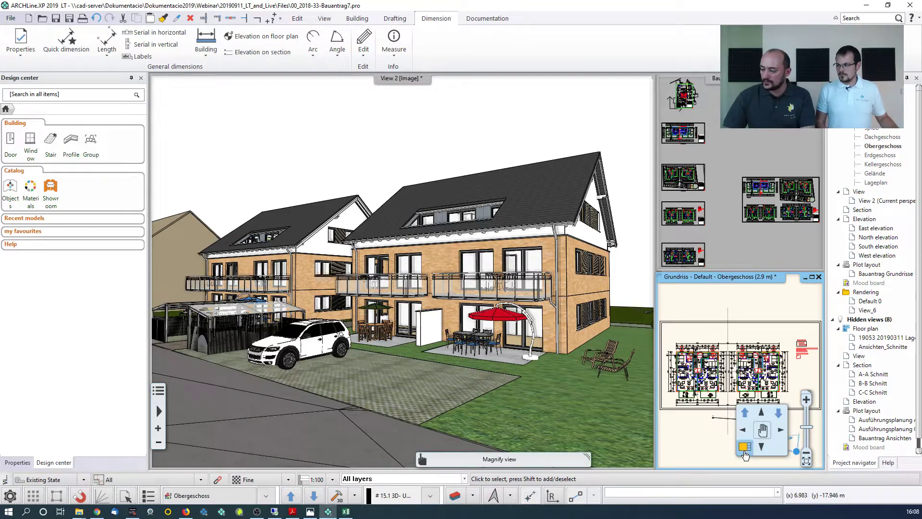
left_click(747, 455)
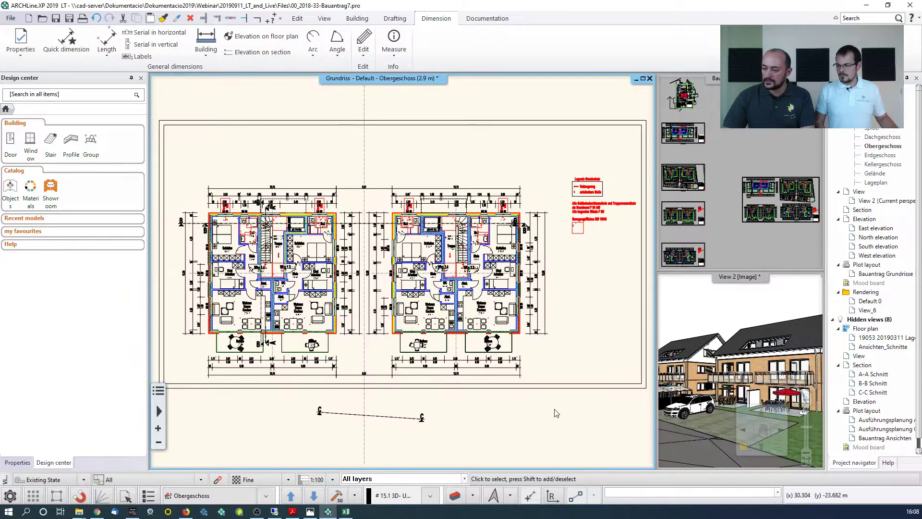
left_click(474, 499)
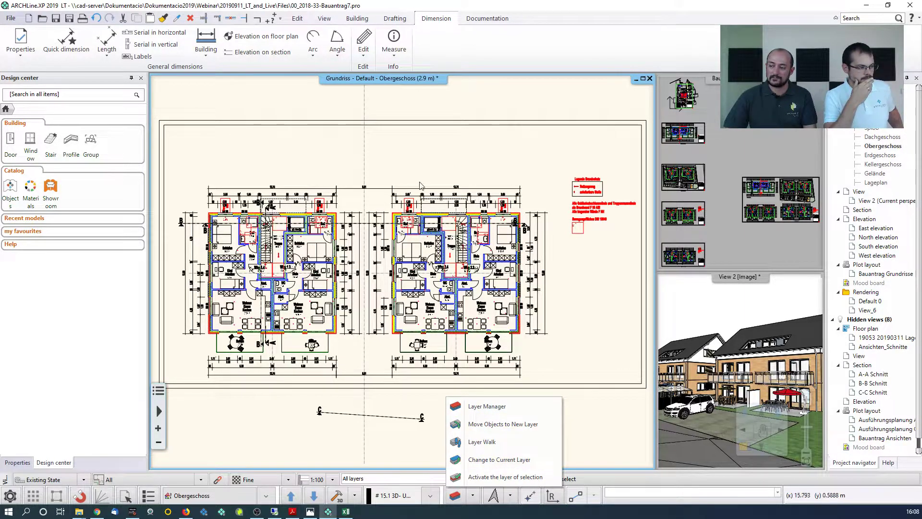
left_click(409, 160)
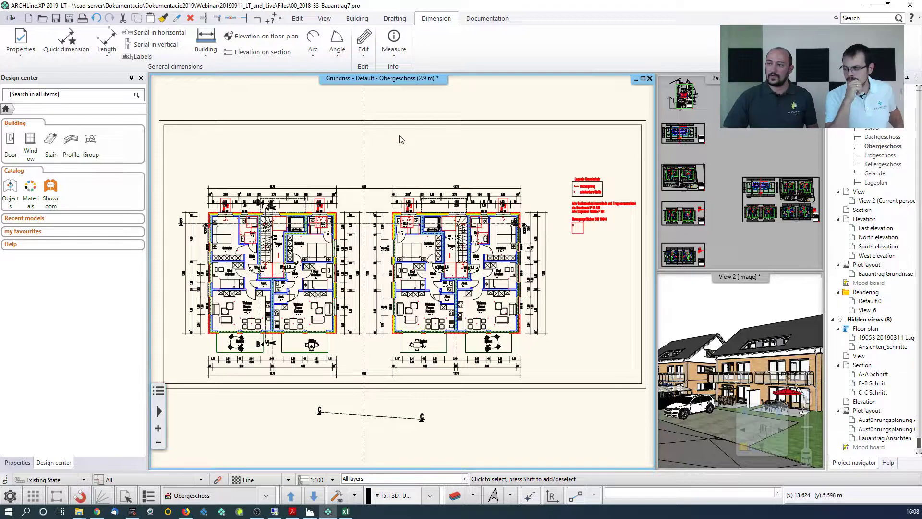
Examine the layer list, filters and variations in the Layer manager and leave it without changes
left_click(324, 19)
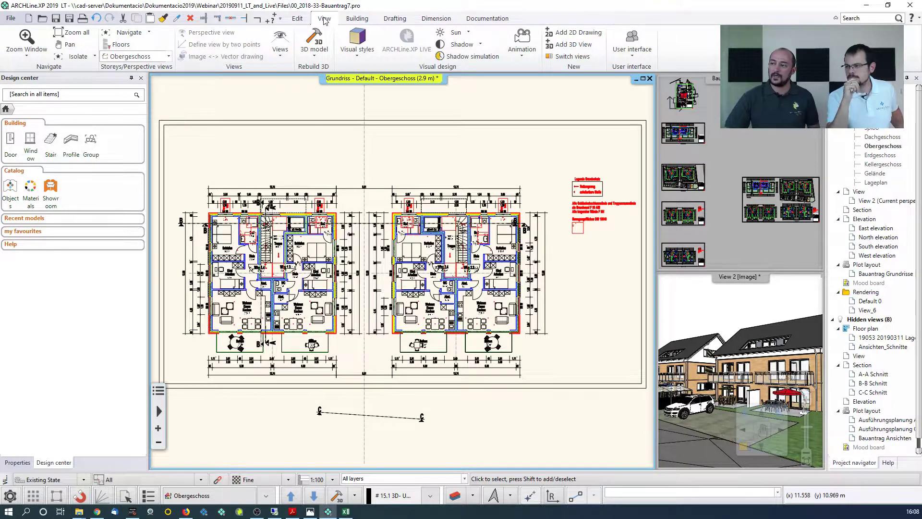
left_click(297, 18)
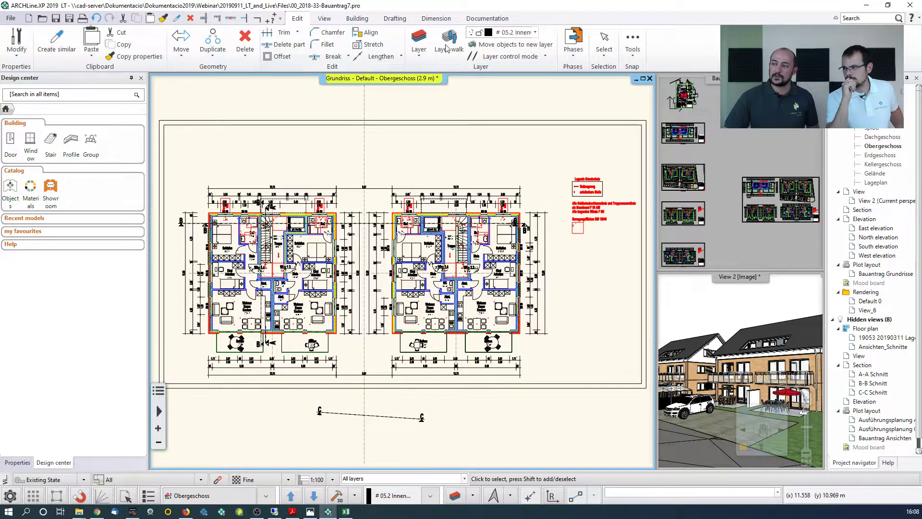
left_click(419, 43)
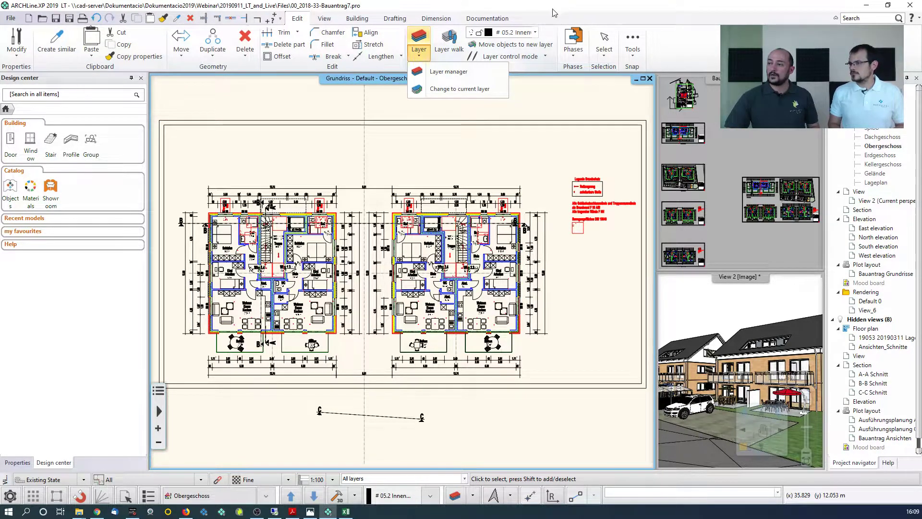
left_click(427, 73)
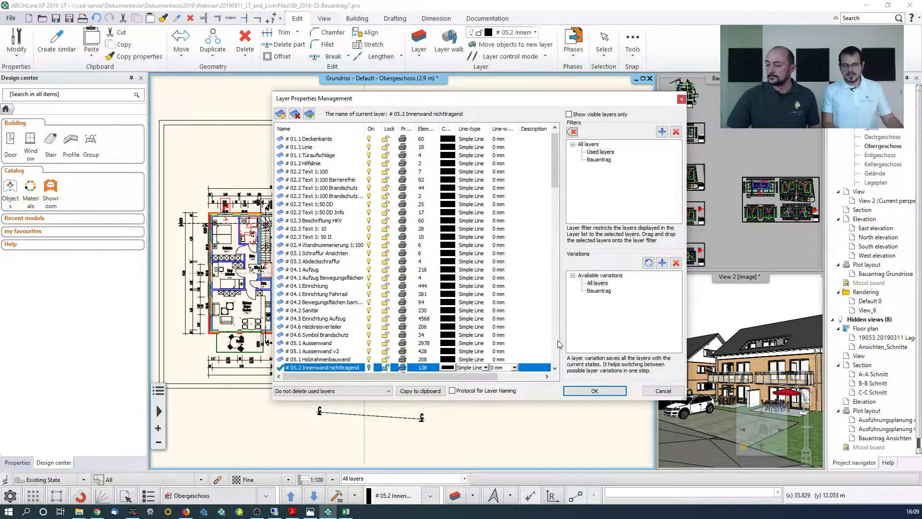
left_click(672, 391)
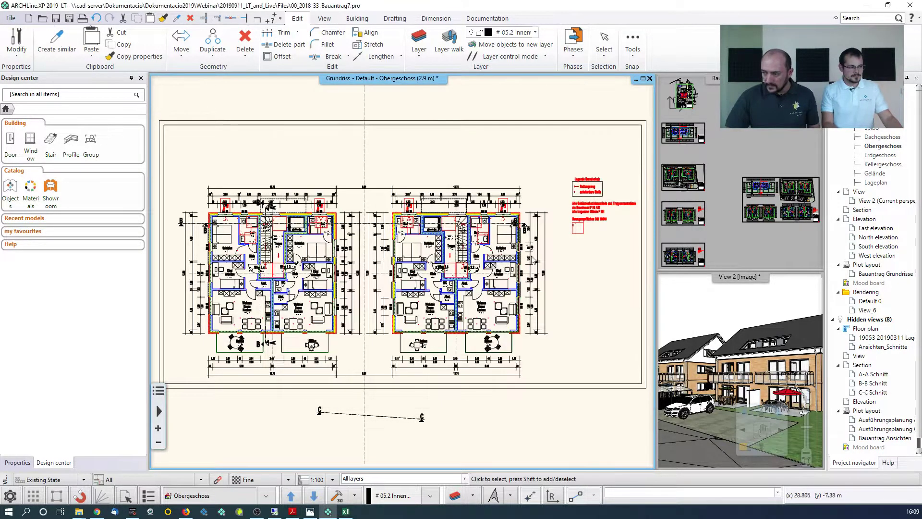
Preview the Obergeschoss plan in Layer walk without Außenvermaßung 1:100, Decke, Stützen, Trockenbauwand, Dach I, Dachschalung and Treppe 2D
left_click(448, 44)
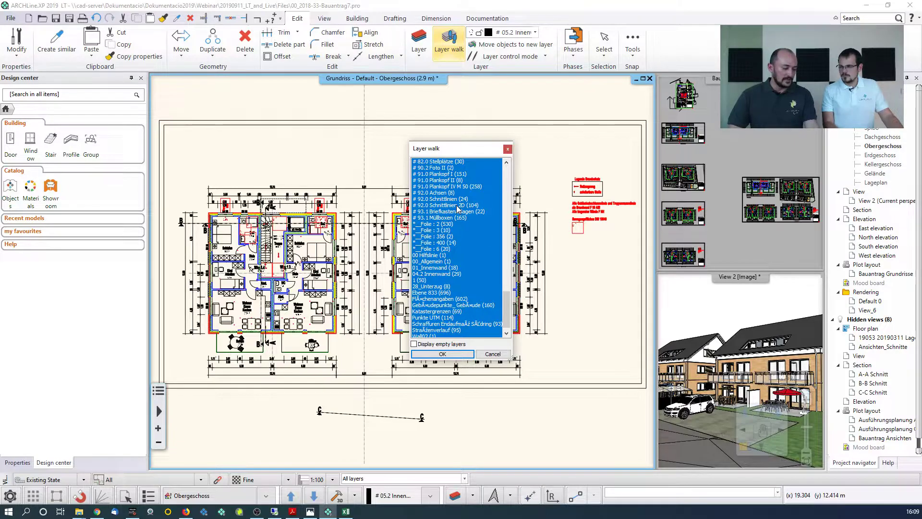
left_click_drag(506, 310, 506, 227)
left_click(440, 249, "ctrl")
left_click(440, 230, "ctrl")
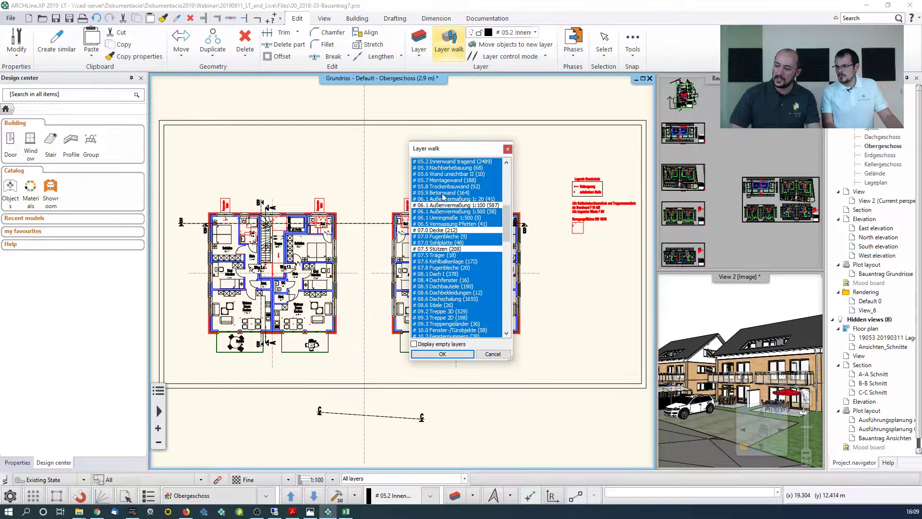
left_click(441, 205, "ctrl")
left_click(442, 186, "ctrl")
left_click(438, 274, "ctrl")
left_click(438, 299, "ctrl")
left_click(437, 318, "ctrl")
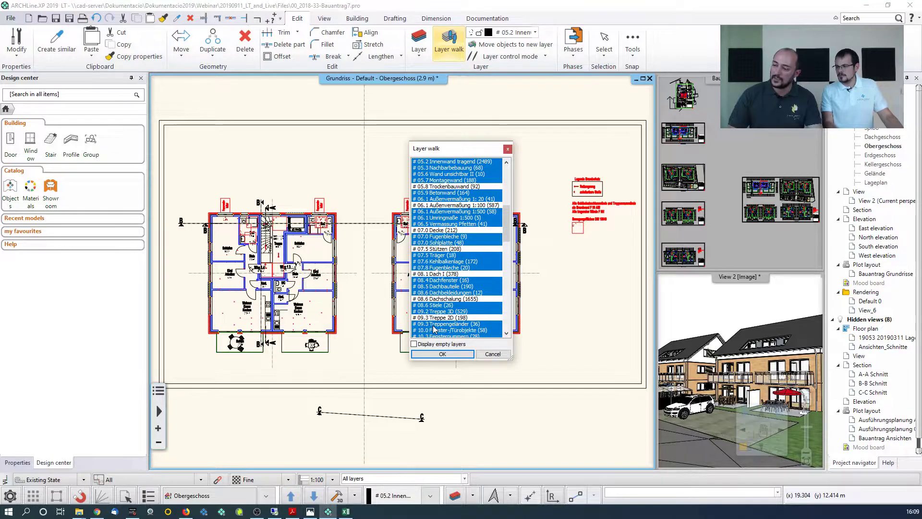
Exclude more layers from the Layer walk preview, including Betonwand, Vermassung Pfetten, Träger, Dachfenster, Stiele and Treppengeländer, and cancel the layer walk
left_click(437, 192)
left_click(436, 199)
left_click(435, 211)
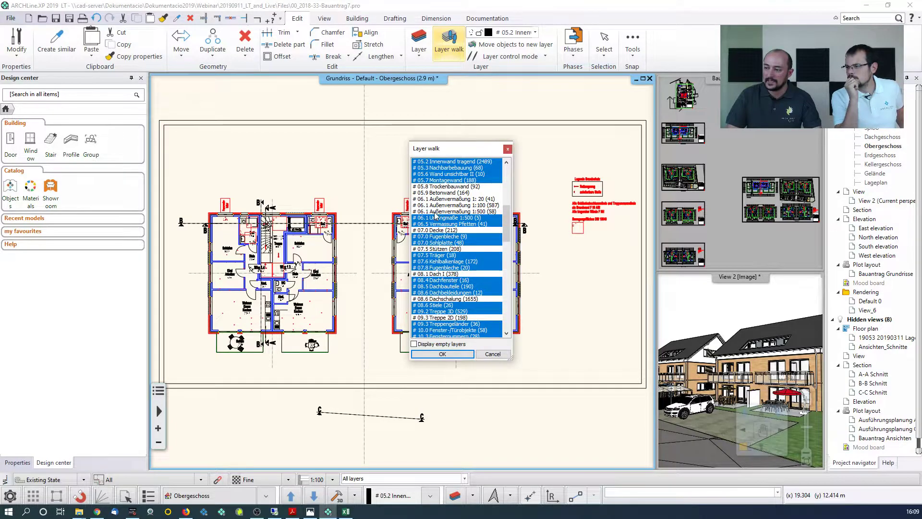
left_click(435, 224)
left_click(436, 255)
left_click(438, 280)
left_click(439, 305)
left_click(439, 323)
left_click(439, 330)
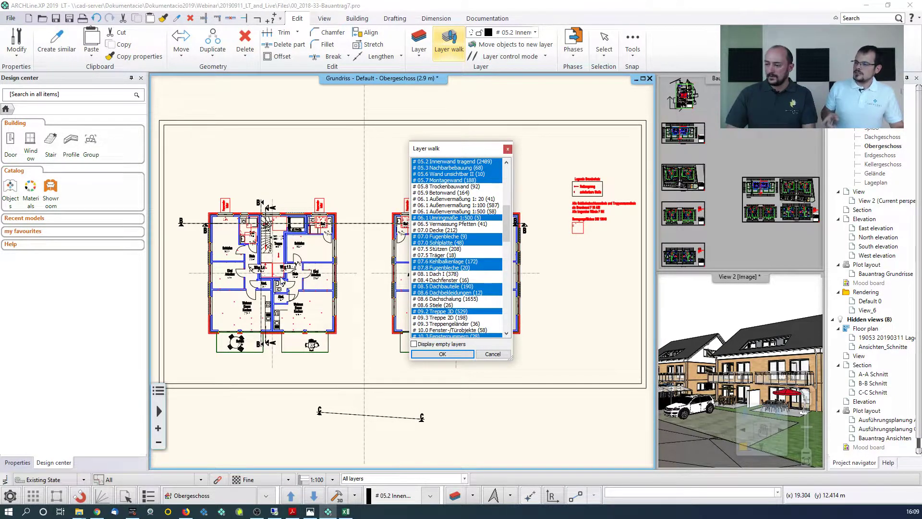
left_click(493, 353)
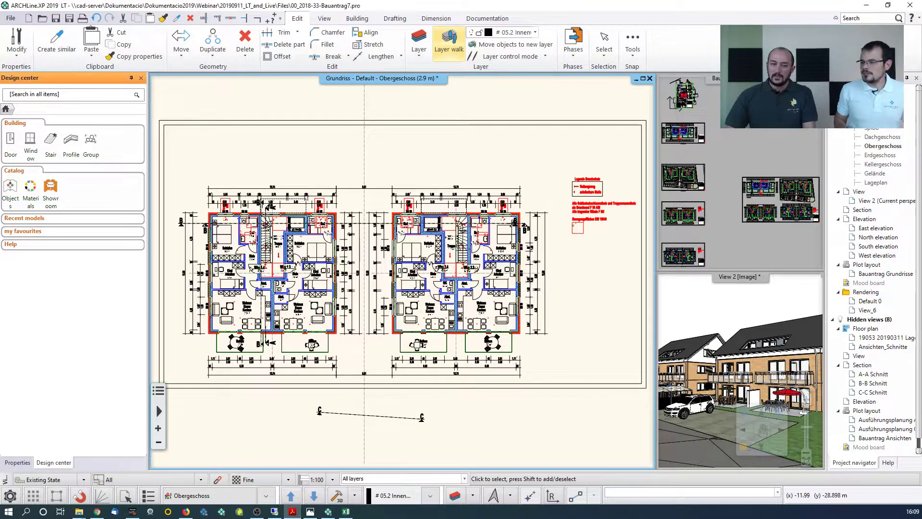
Switch to Adobe Acrobat Reader and review the floor plans, sections and elevations on pages 4 to 9 of Bauantrag_layout.pdf
left_click_drag(504, 518, 512, 2)
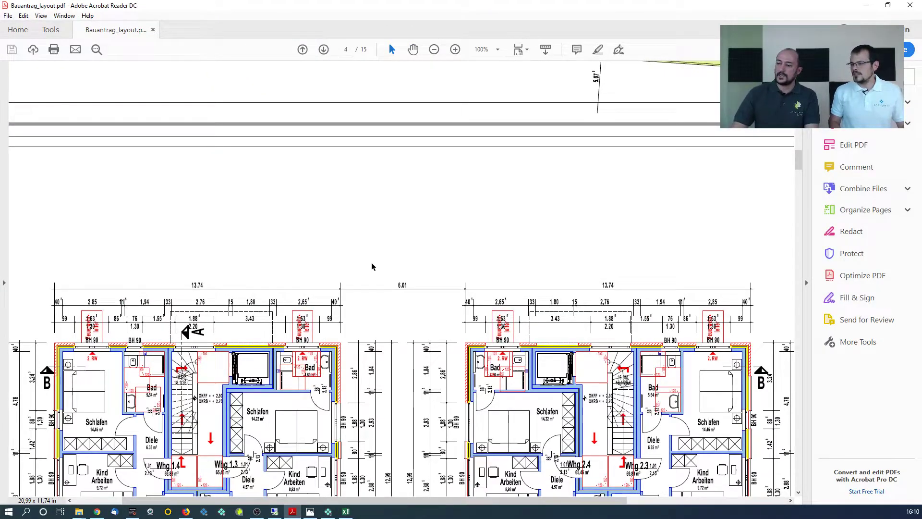
scroll(373, 263, "down", 2)
scroll(370, 265, "down", 3)
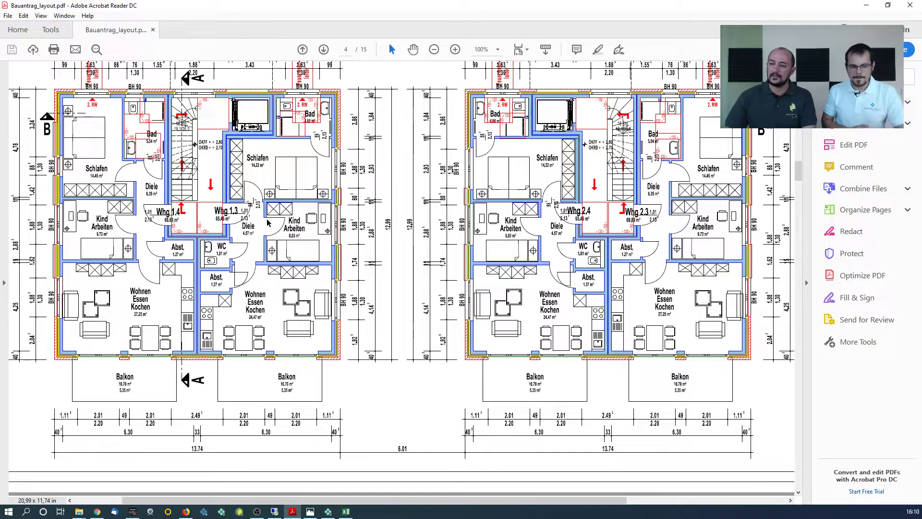
scroll(267, 228, "down", 4)
scroll(267, 228, "down", 8)
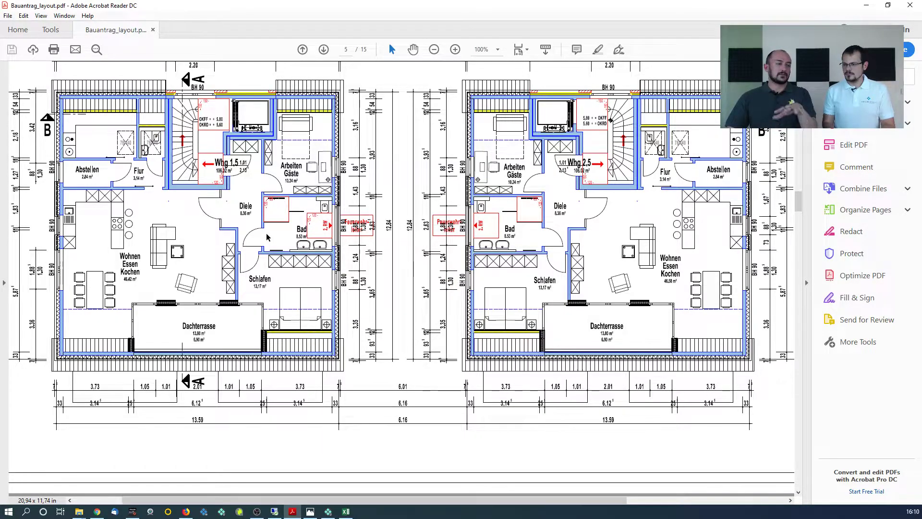
scroll(267, 237, "down", 10)
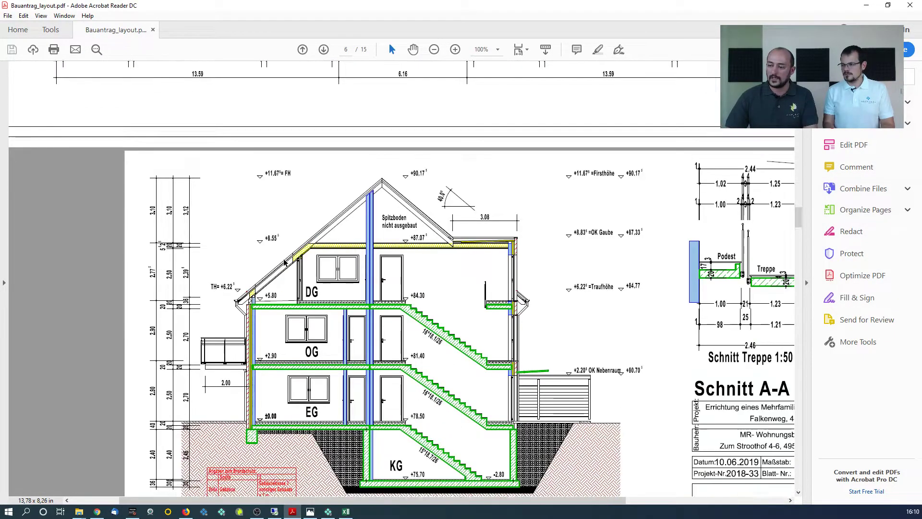
scroll(284, 262, "down", 5)
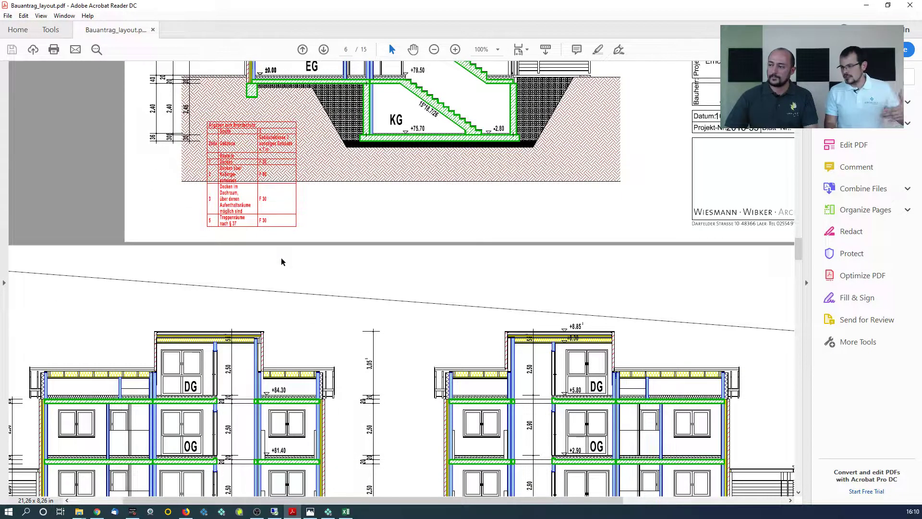
scroll(470, 269, "down", 10)
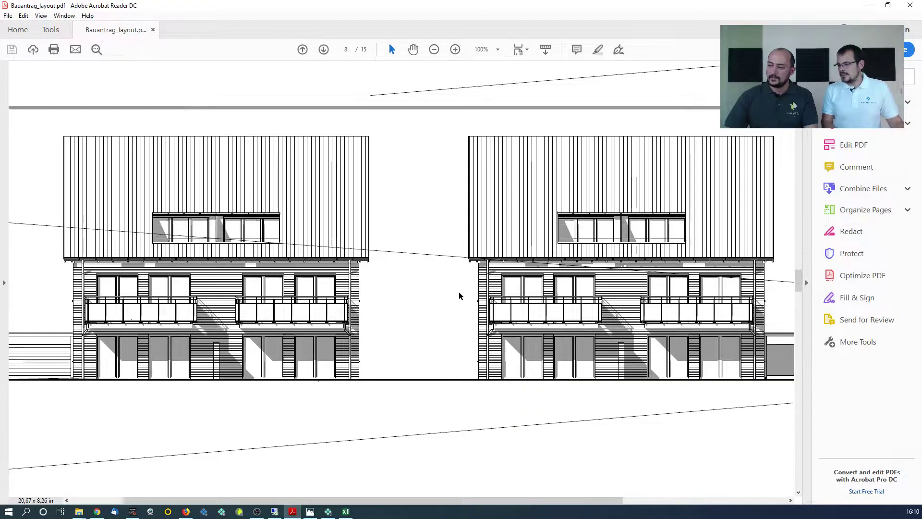
scroll(458, 294, "down", 6)
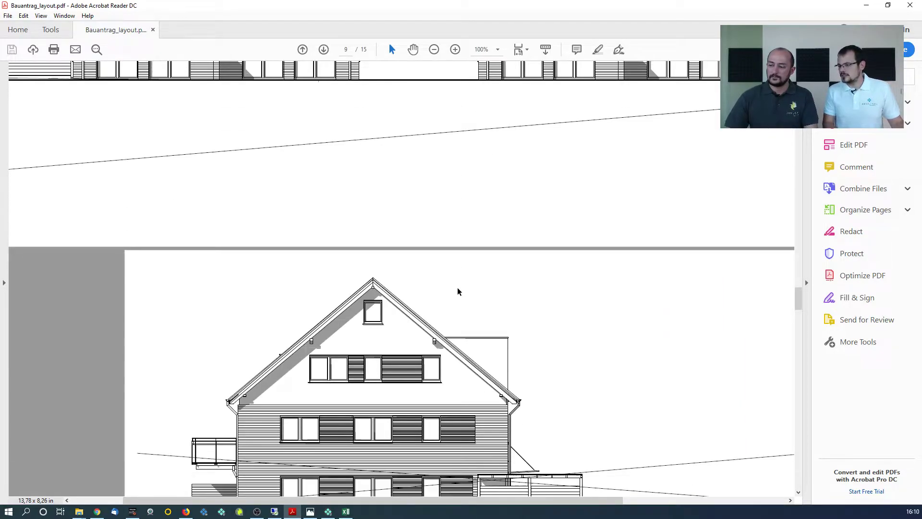
scroll(458, 292, "down", 5)
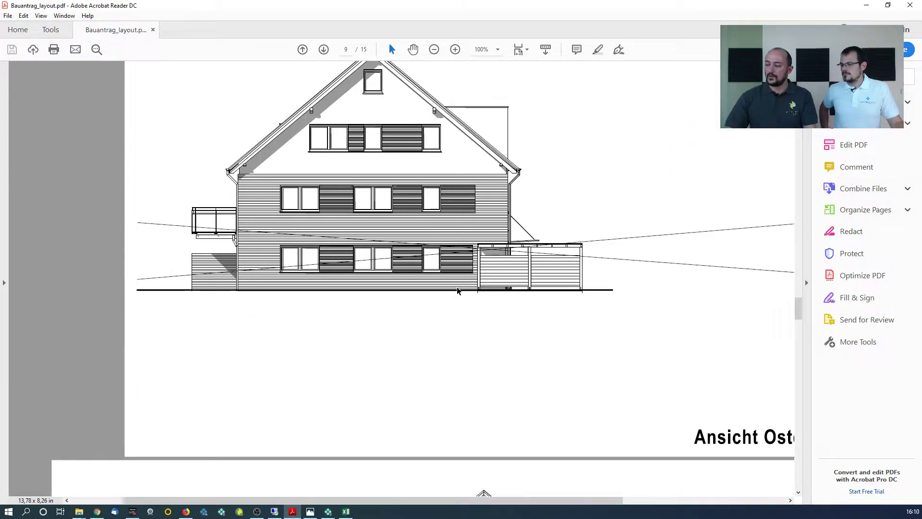
Return from the PDF to ARCHLine.XP and swap the View 2 perspective with the Obergeschoss floor plan in the main view area
scroll(458, 291, "up", 2)
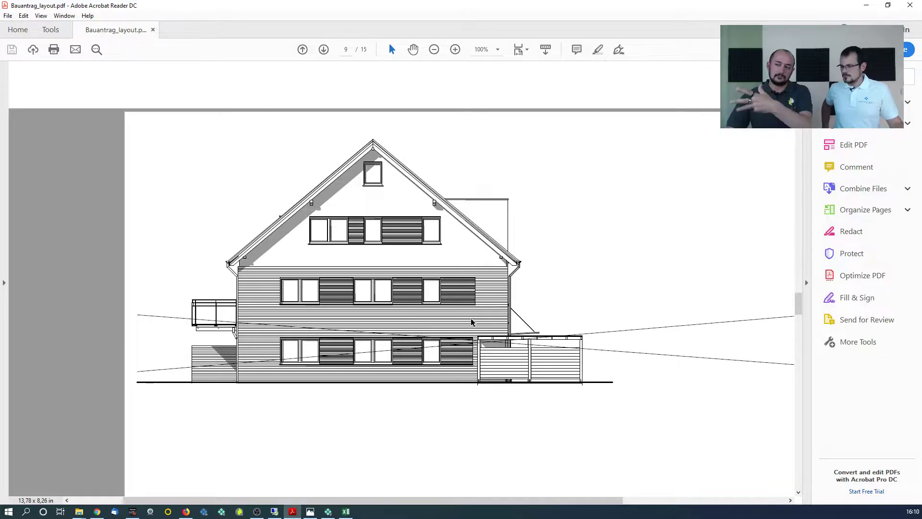
left_click(910, 5)
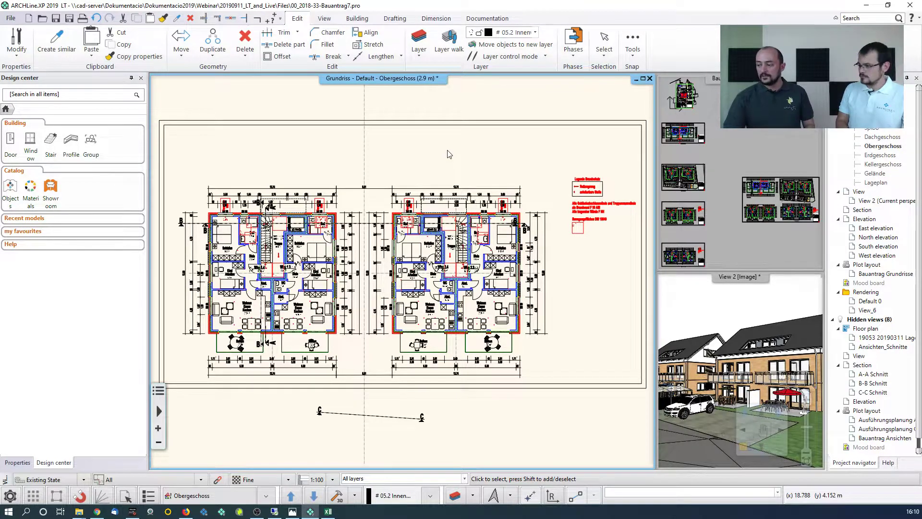
left_click(722, 317)
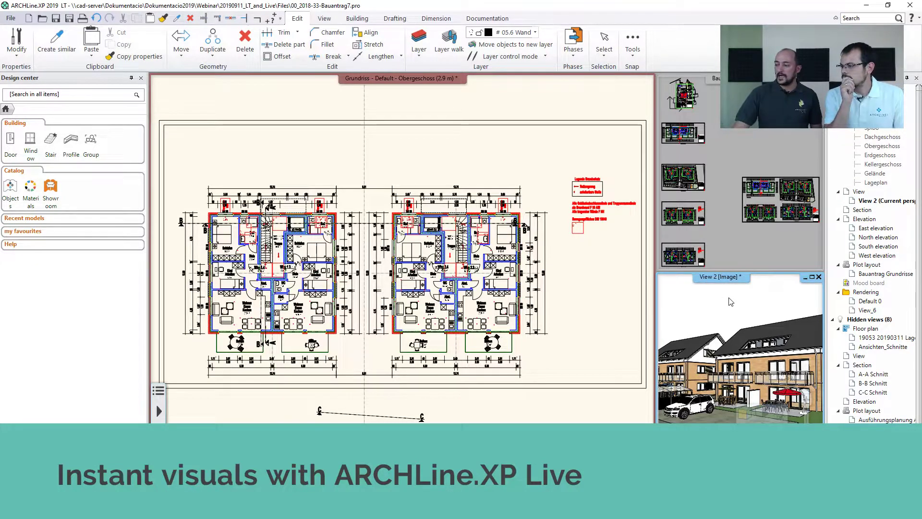
left_click_drag(720, 277, 599, 357)
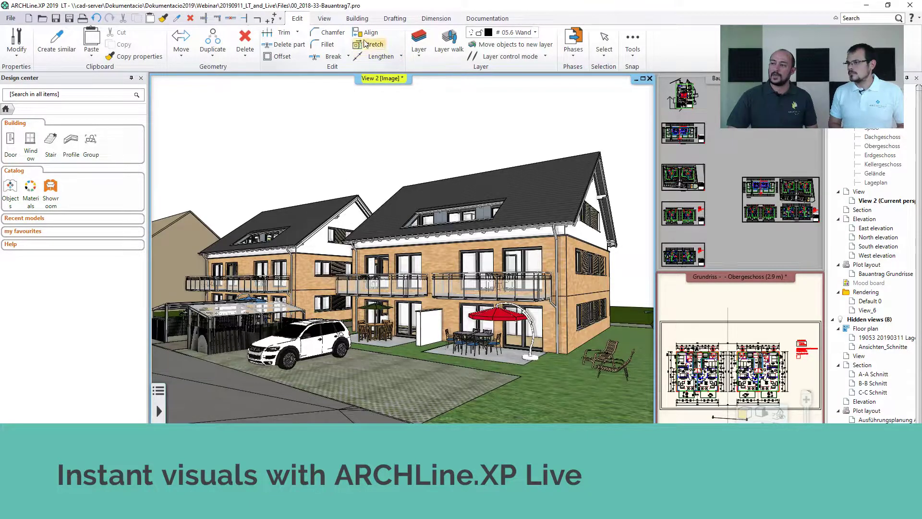
Launch the model in ARCHLine.XP LIVE and go through the saved views Ansicht_0, Ansicht_2, View_0 and Ansicht_1
left_click(326, 19)
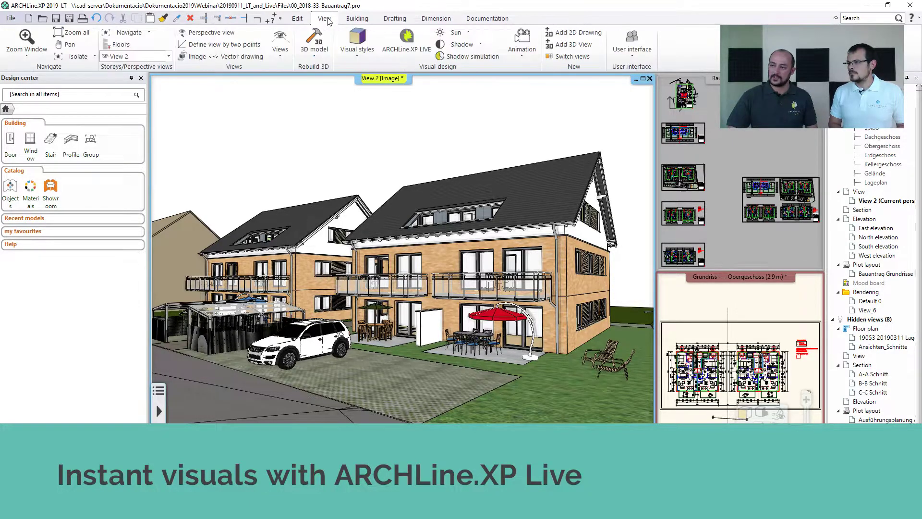
left_click(417, 48)
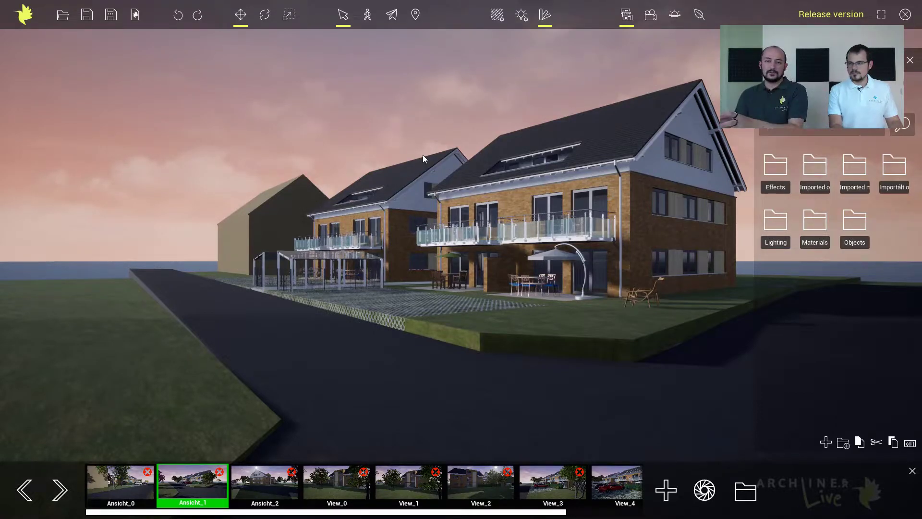
left_click(121, 482)
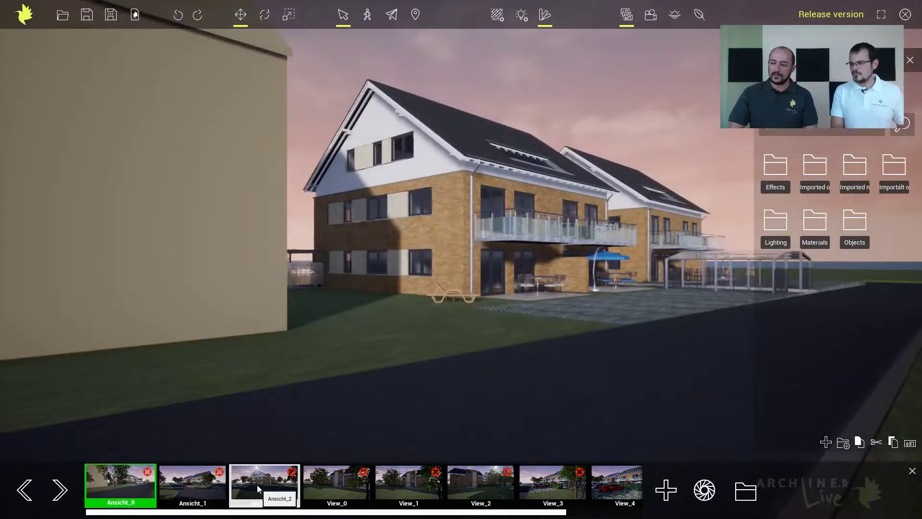
left_click(258, 485)
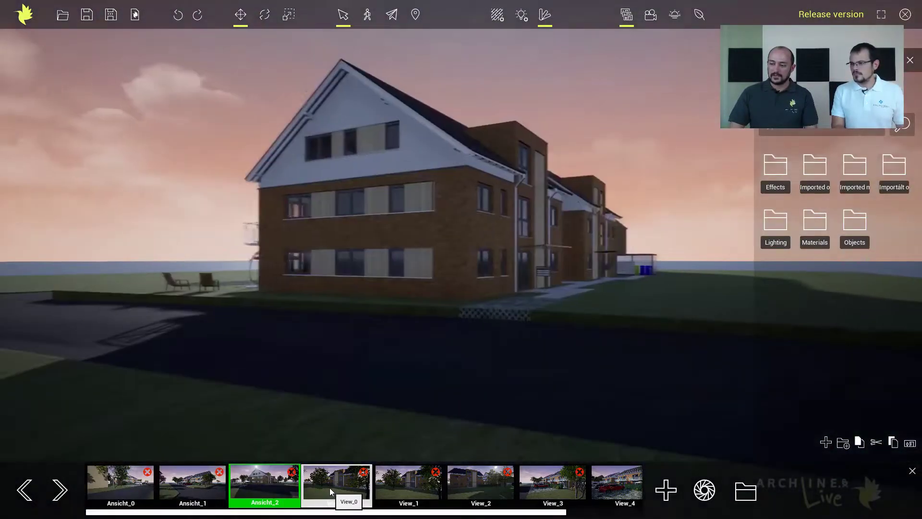
left_click(329, 487)
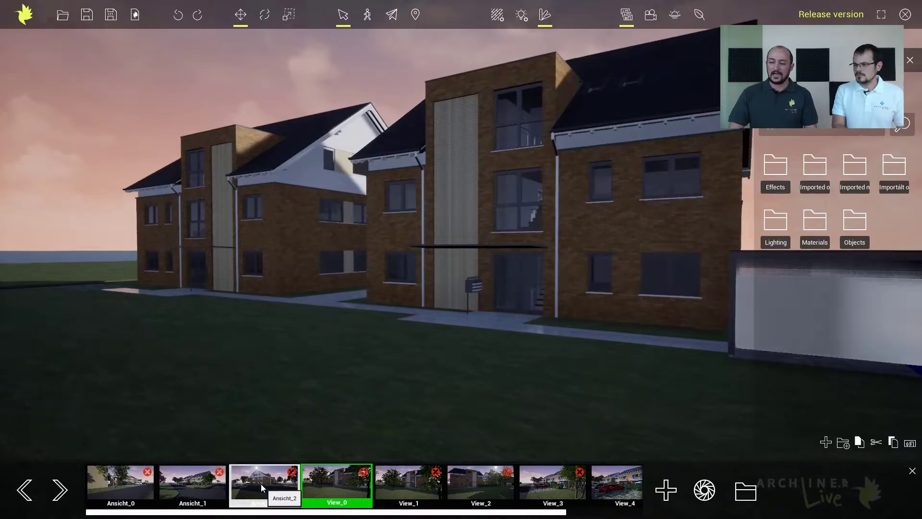
left_click(194, 481)
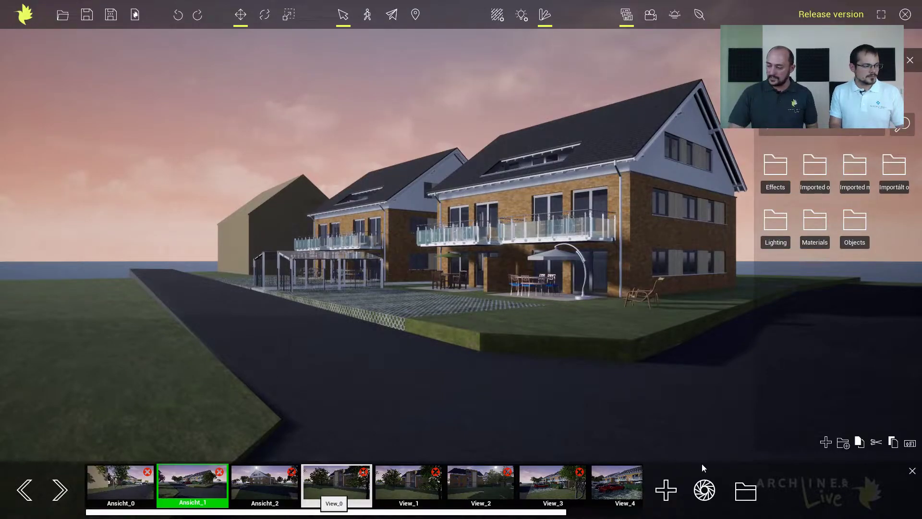
Open the BAUANTRAG_Live image folder, review the rendered pictures from Ansicht_0.png to View_1 - Copy.png, and return to the scene
left_click(746, 490)
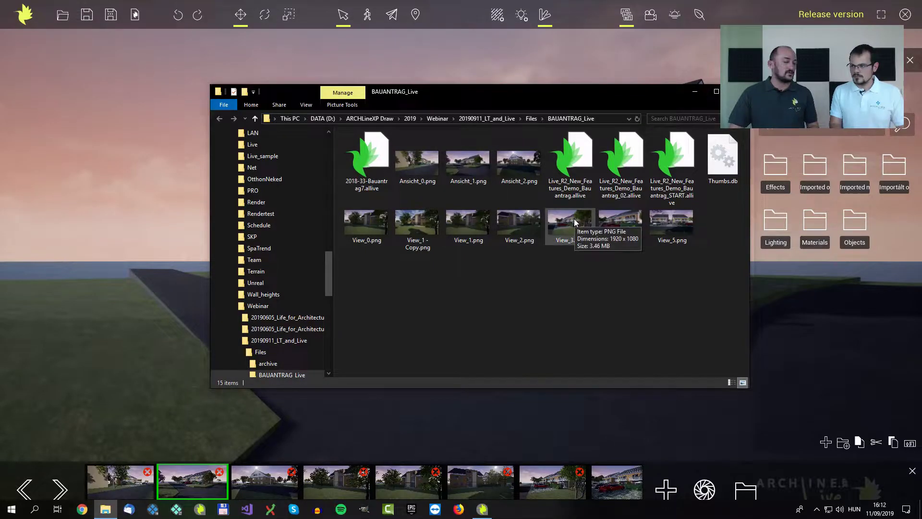
double_click(416, 169)
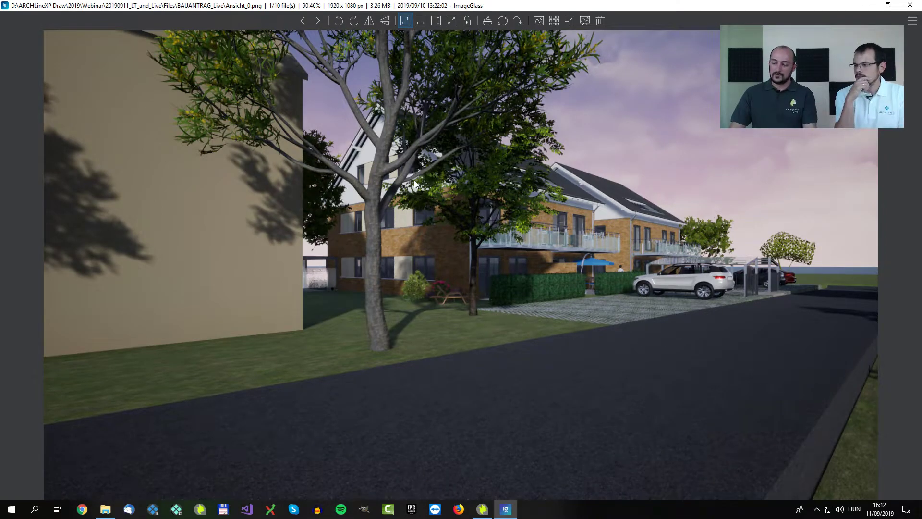
key("Right")
key("Right")
key("Right")
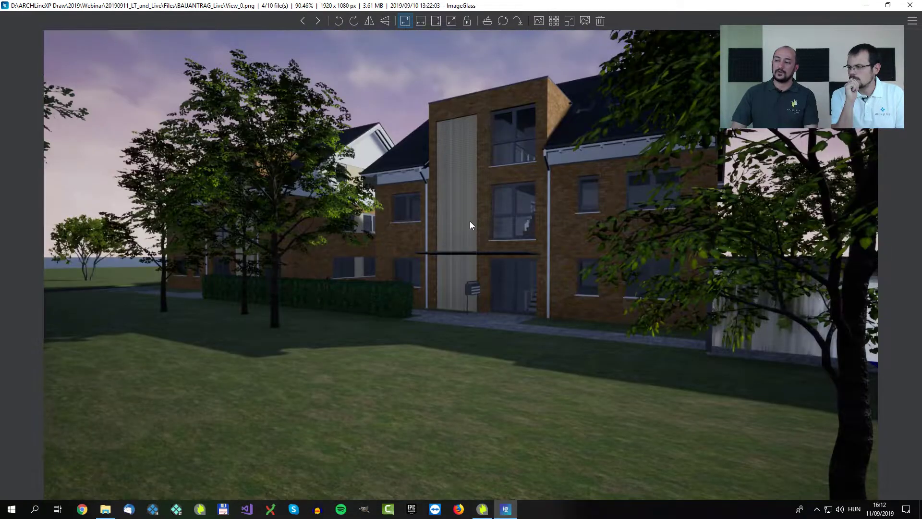
key("Right")
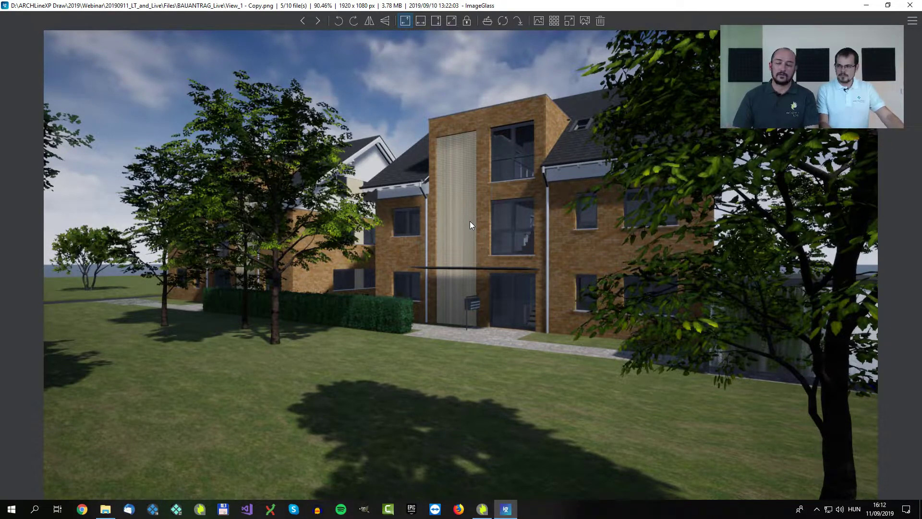
left_click(869, 7)
left_click(143, 213)
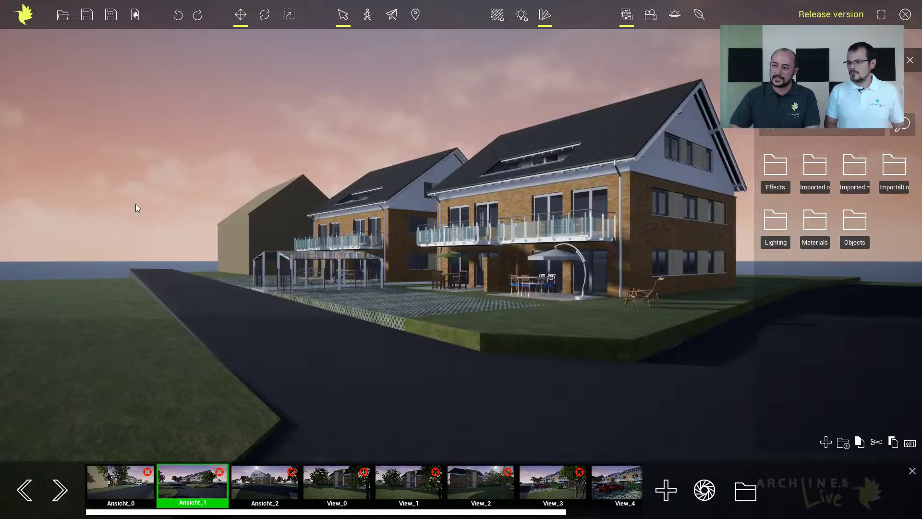
Render the Ansicht_1 view, check the saved Ansicht_1.png from the image folder, and return to the scene
left_click(705, 491)
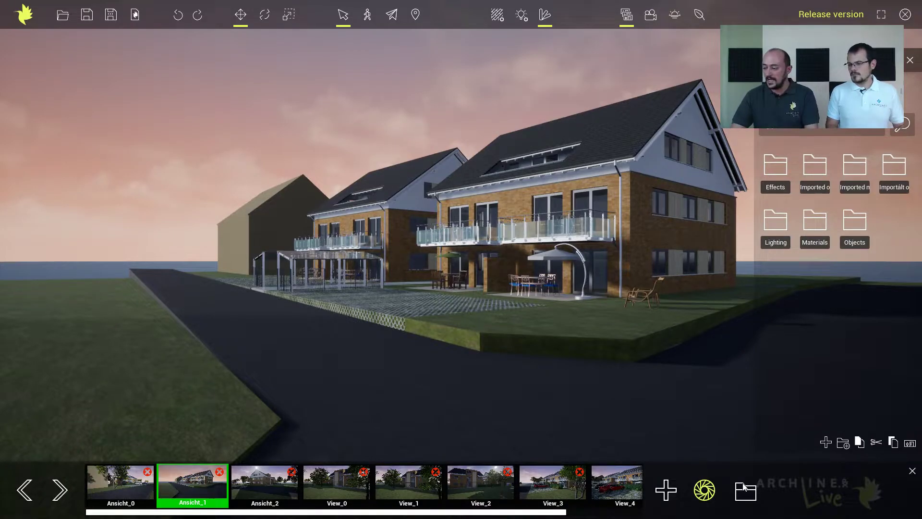
left_click(744, 489)
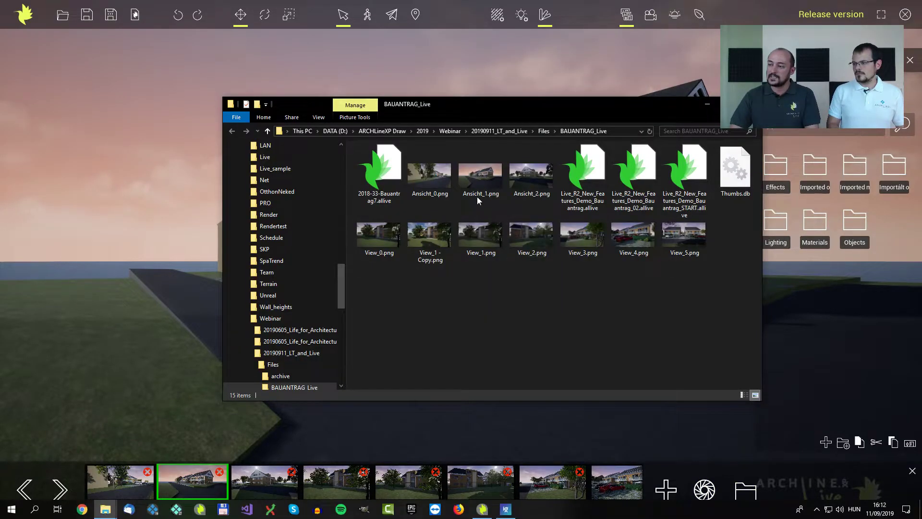
double_click(475, 179)
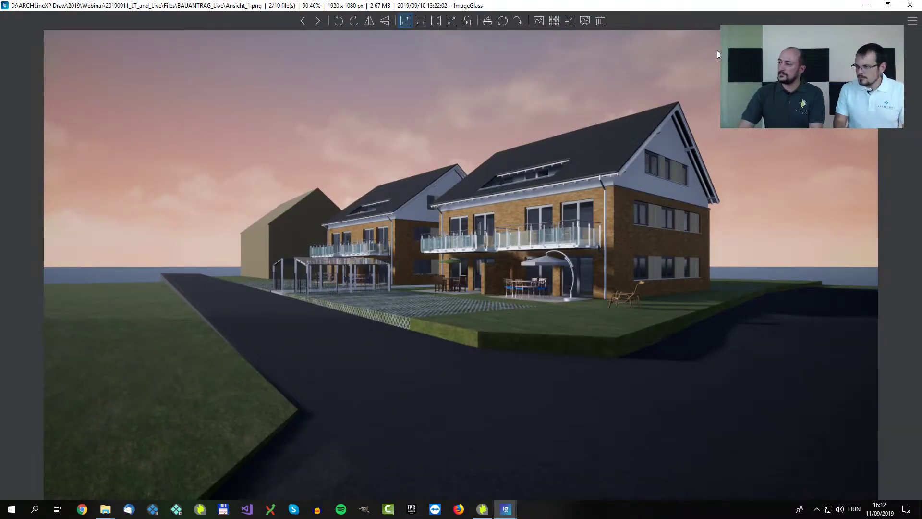
key("Escape")
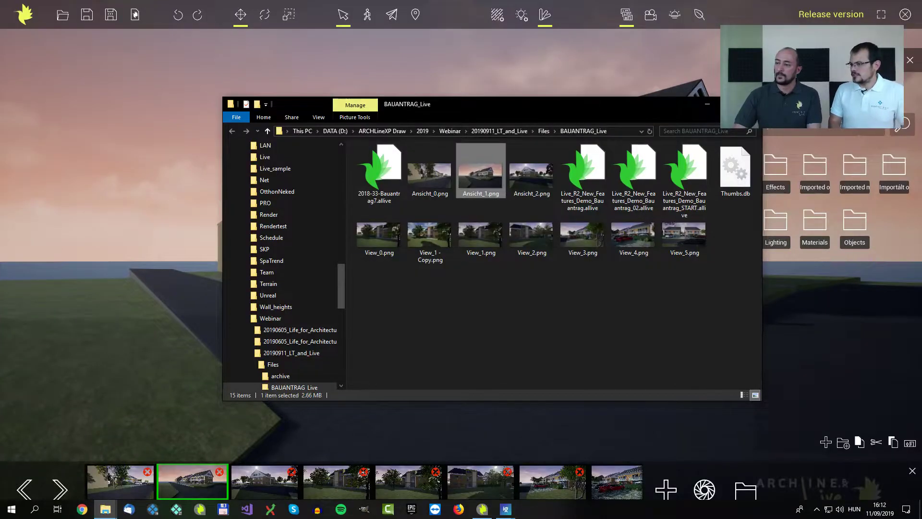
left_click(556, 76)
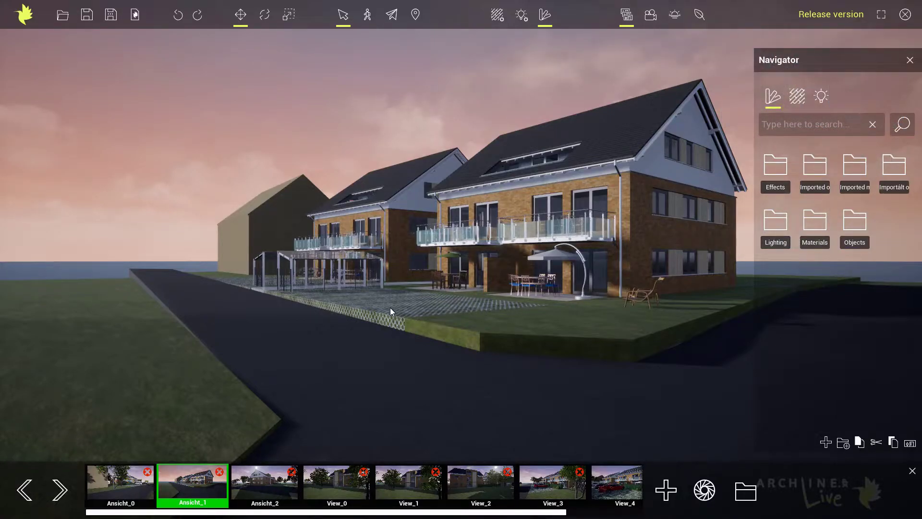
Place a Car - SUV from the Cars objects on the paved parking area in front of the houses
left_click(853, 226)
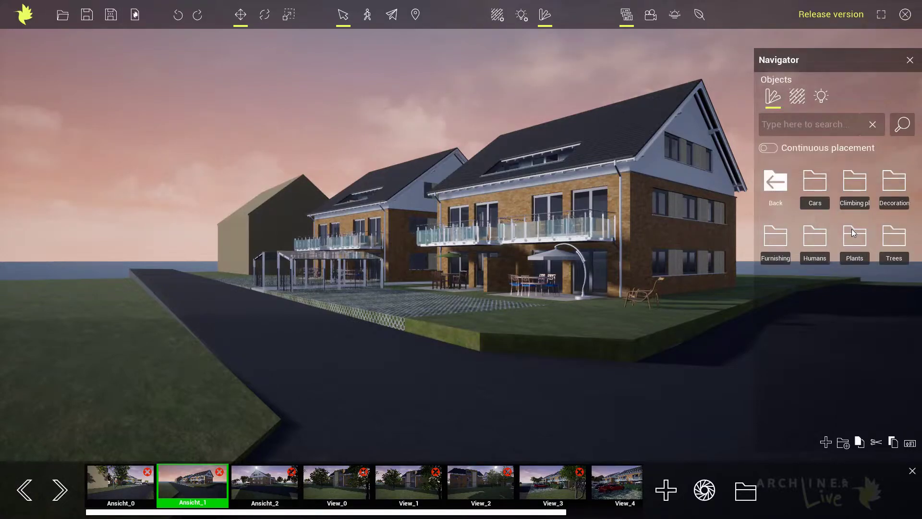
left_click(818, 194)
mouse_move(817, 194)
left_click_drag(893, 182, 360, 299)
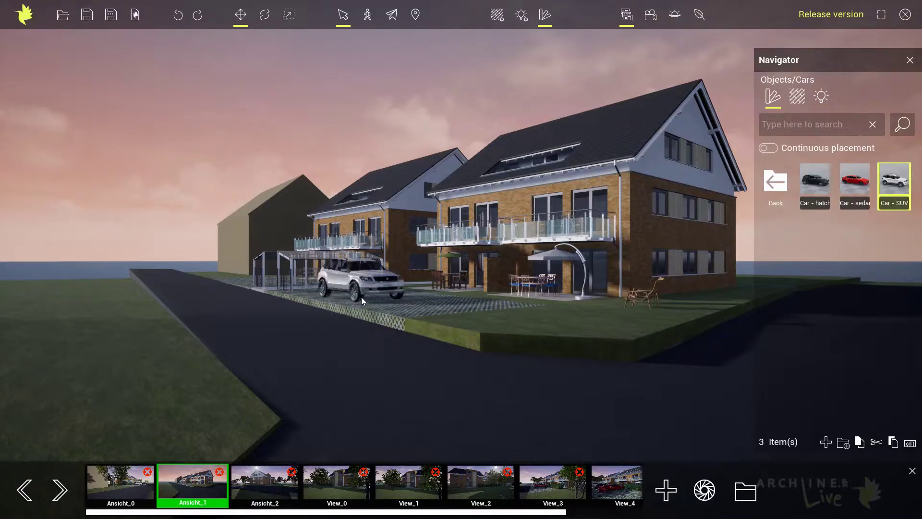
Rotate the white SUV around its vertical axis to face the houses and position it beside the carport
scroll(452, 372, "up", 1)
left_click(385, 300)
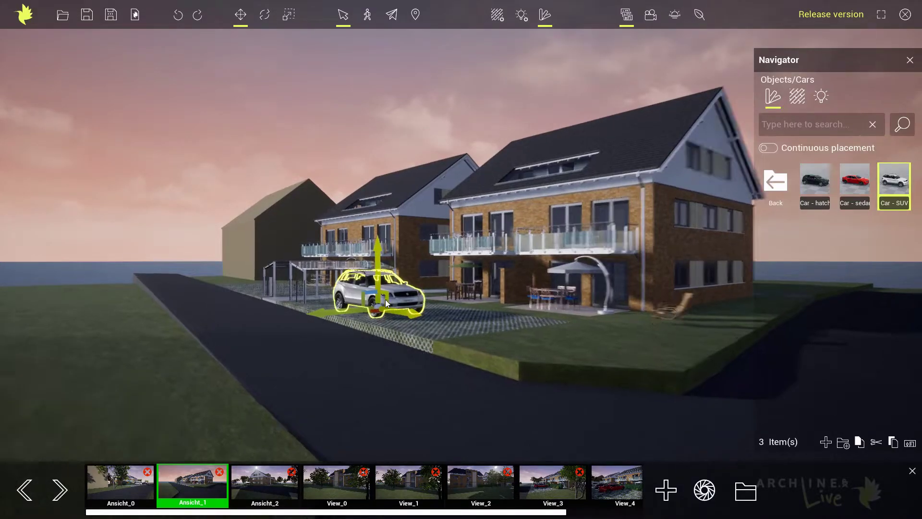
scroll(385, 299, "up", 5)
mouse_move(437, 274)
middle_mouse_down()
mouse_move(448, 290)
mouse_move(450, 280)
middle_mouse_up()
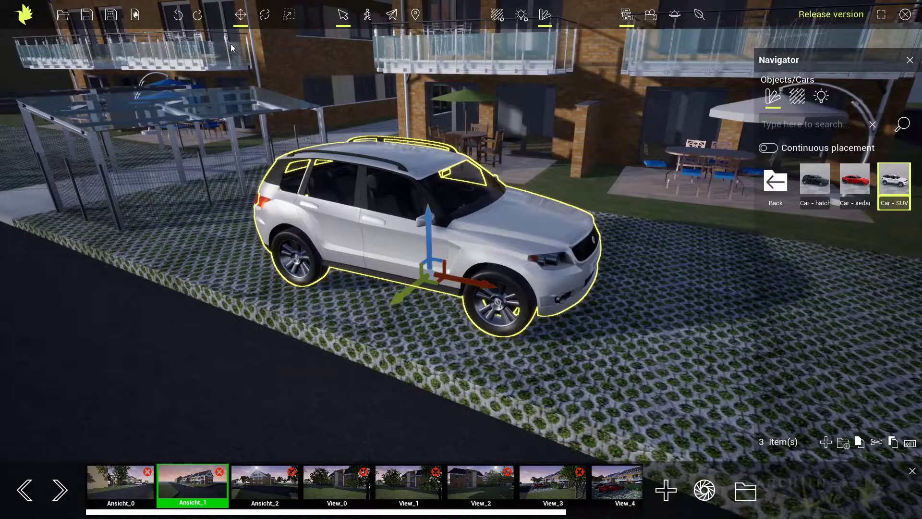
left_click(264, 15)
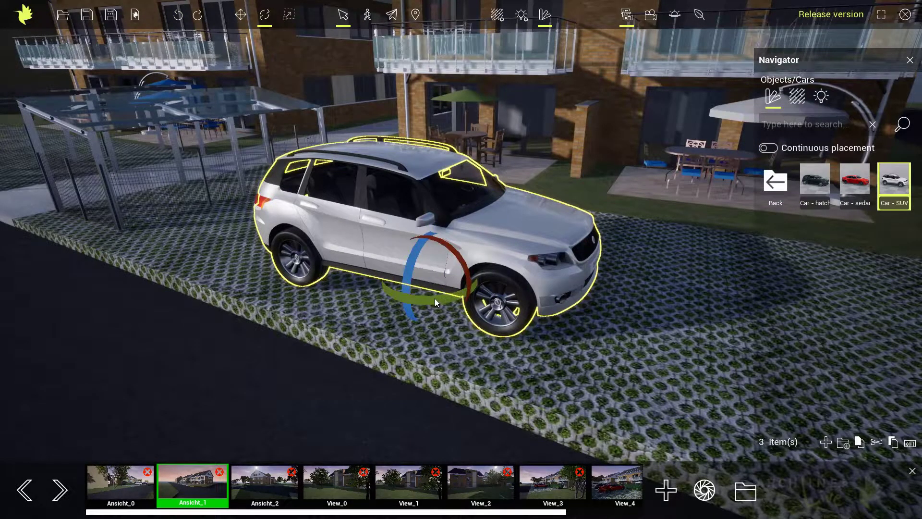
left_click_drag(434, 298, 381, 259)
left_click(240, 14)
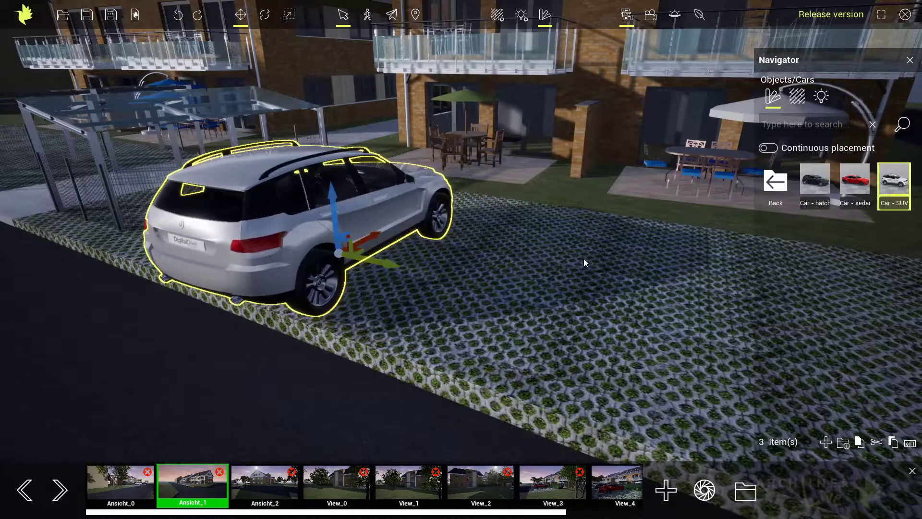
left_click(582, 261)
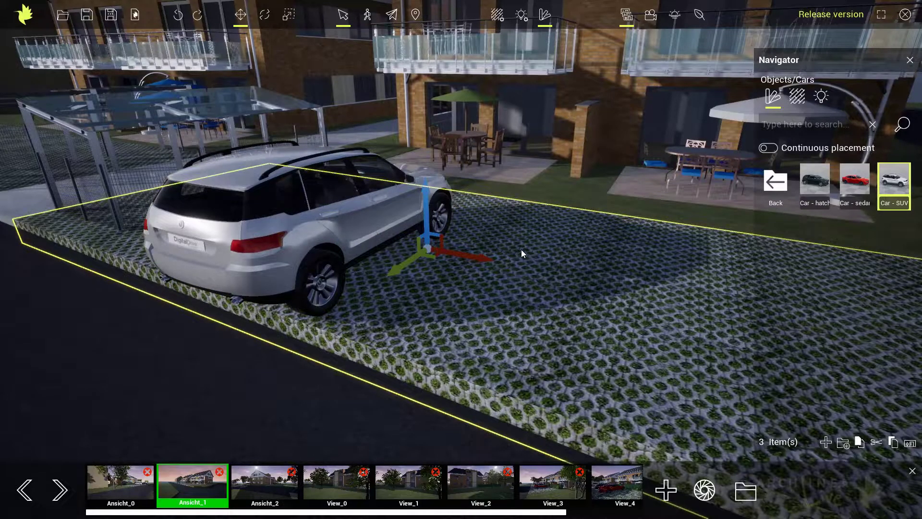
Place a Populus S by the far neighbouring building, a Populus XS behind the SUV, and an Acacia tree beside the lounge chairs
left_click(772, 185)
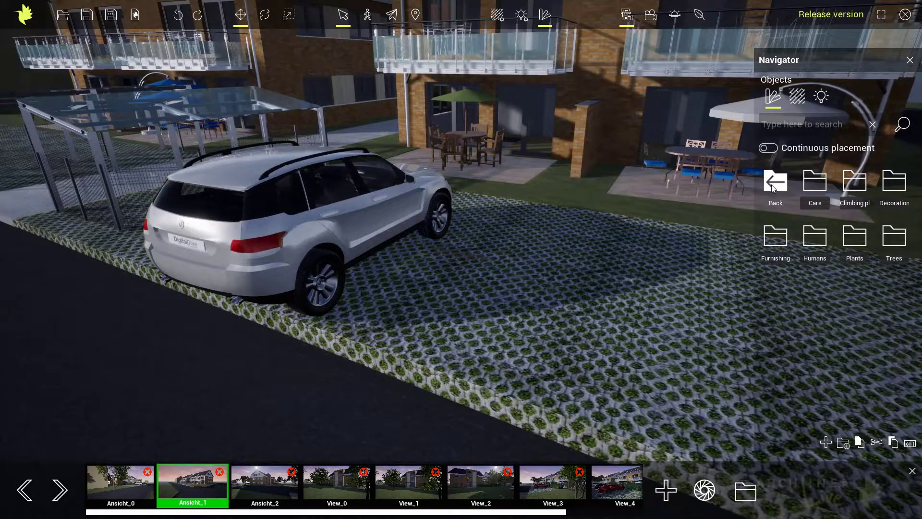
left_click(892, 239)
scroll(561, 277, "down", 3)
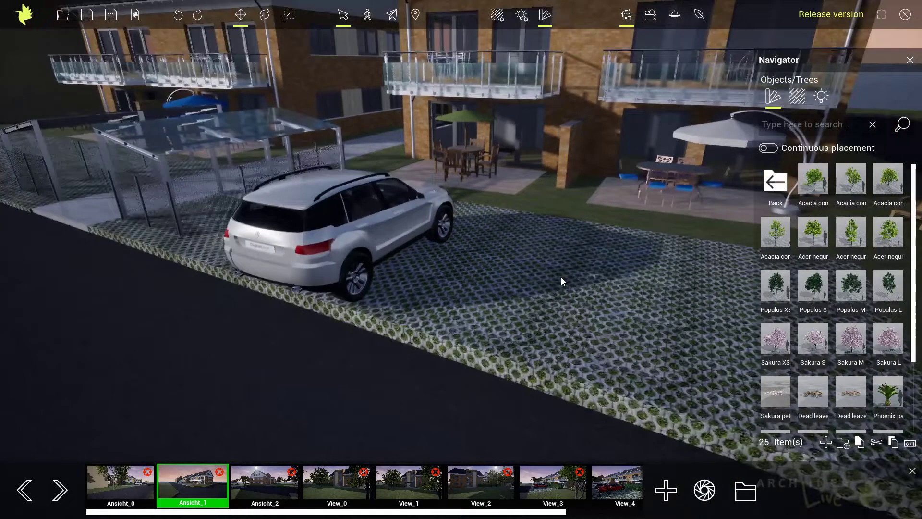
scroll(552, 295, "down", 5)
mouse_move(806, 288)
left_click_drag(806, 288, 58, 159)
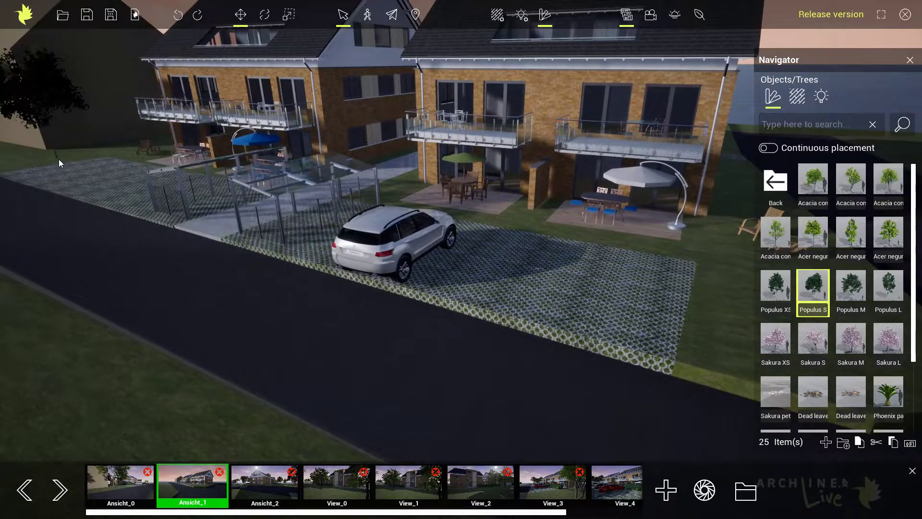
left_click_drag(774, 295, 392, 190)
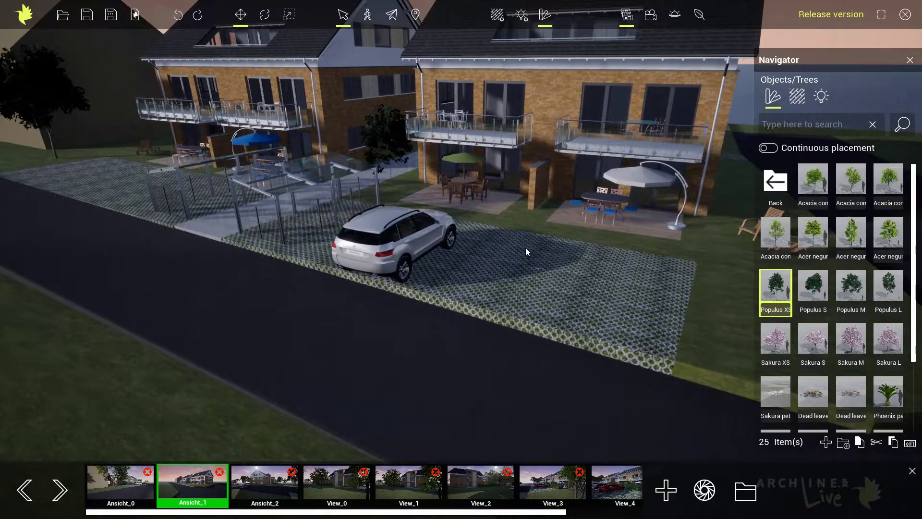
right_click_drag(531, 248, 624, 250)
left_click_drag(721, 238, 700, 244)
right_click_drag(642, 252, 803, 306)
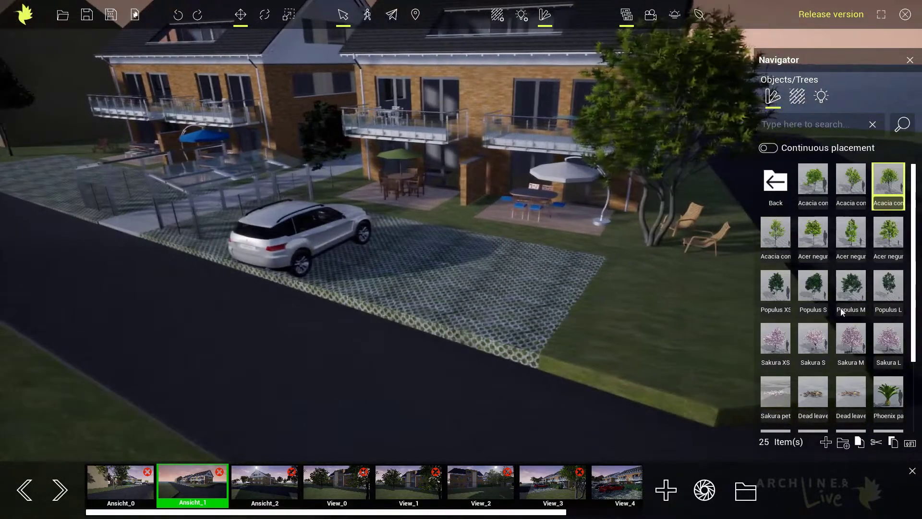
Place the Sophia figure on the lawn between the two terraces and the Nathan walking figure on the paved area beside the white SUV
right_click_drag(618, 311, 578, 312)
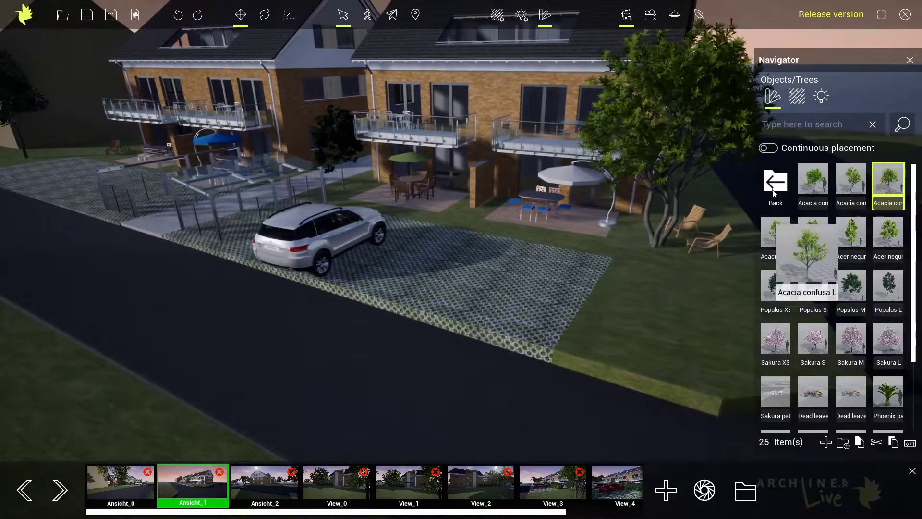
left_click(773, 189)
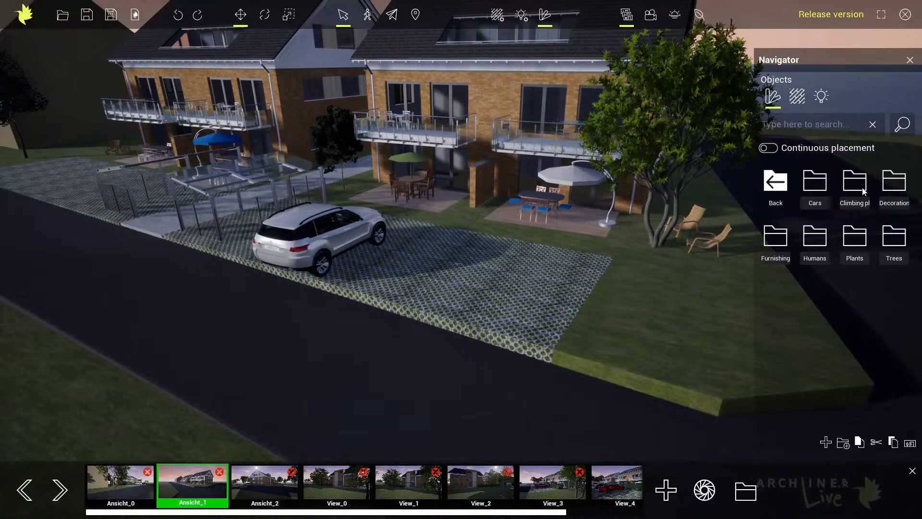
left_click(821, 248)
mouse_move(820, 245)
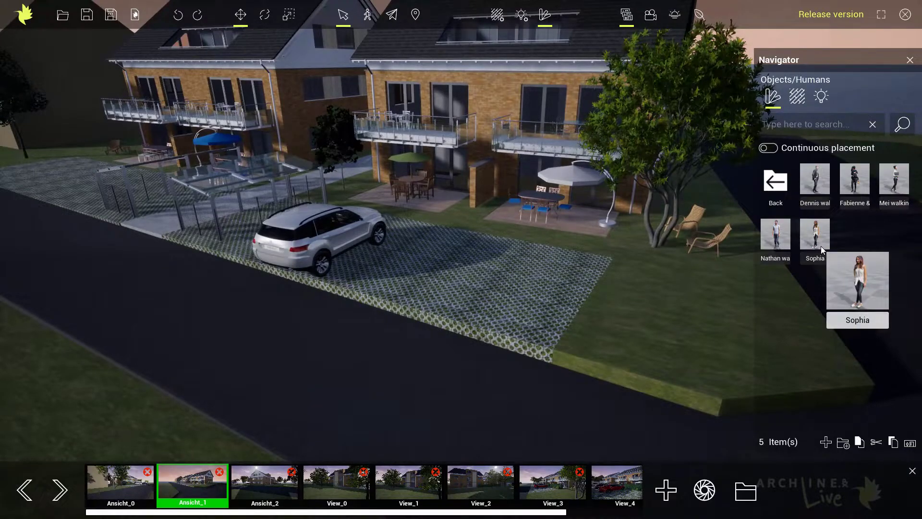
left_click_drag(534, 232, 485, 226)
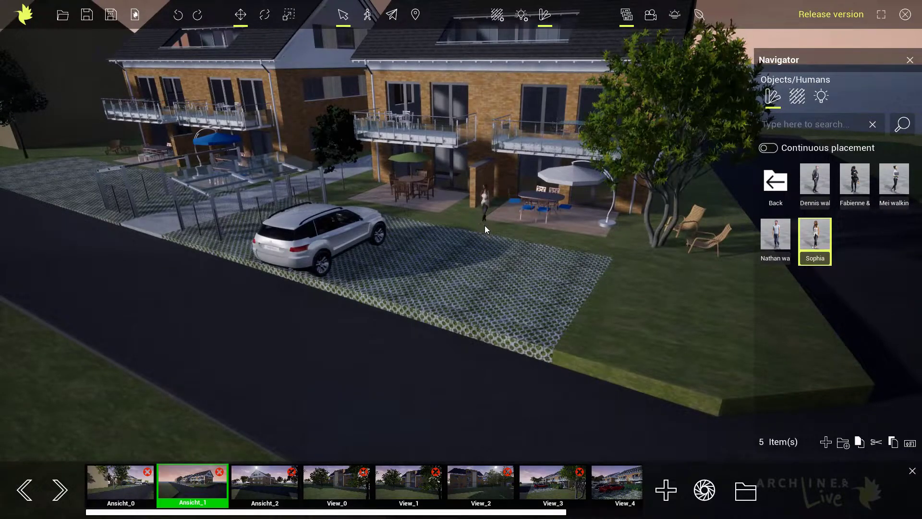
left_click_drag(775, 234, 407, 244)
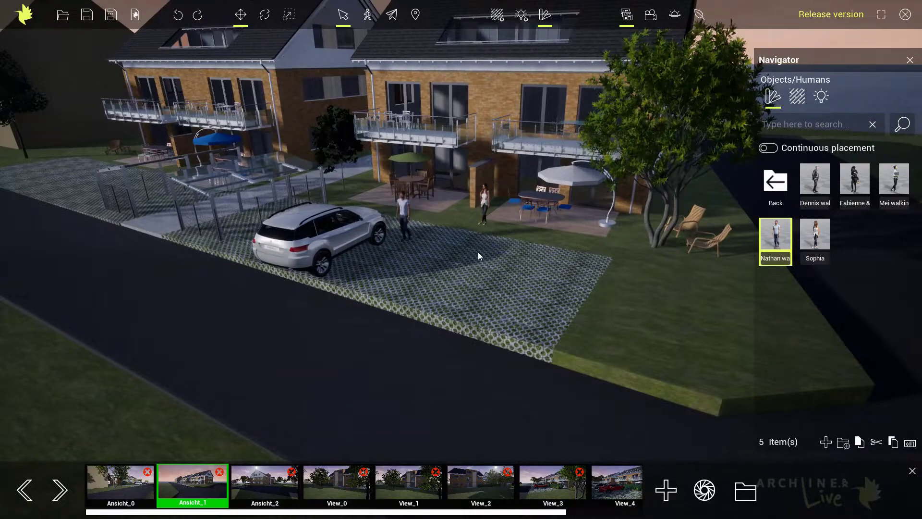
left_click(776, 181)
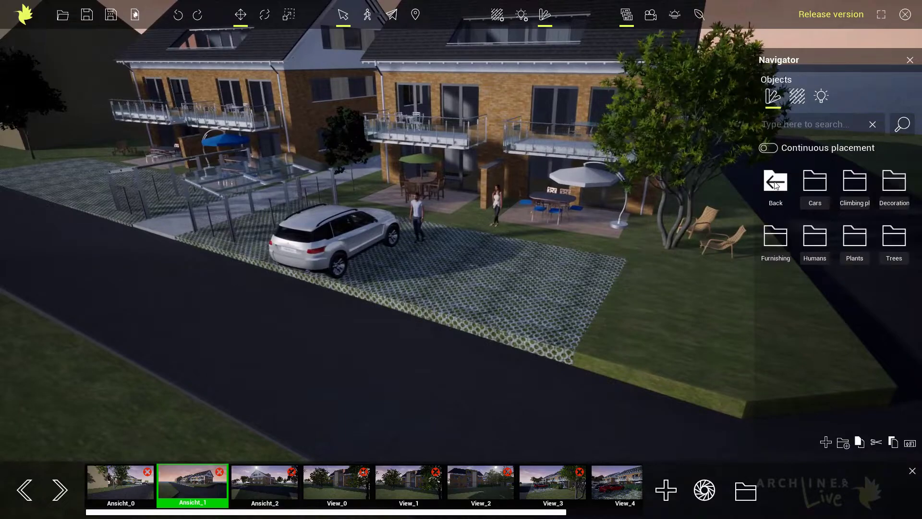
Frame both houses with the sky visible, and set the sun to 8:06 on February 26
middle_click_drag(612, 273, 685, 283)
scroll(324, 263, "up", 1)
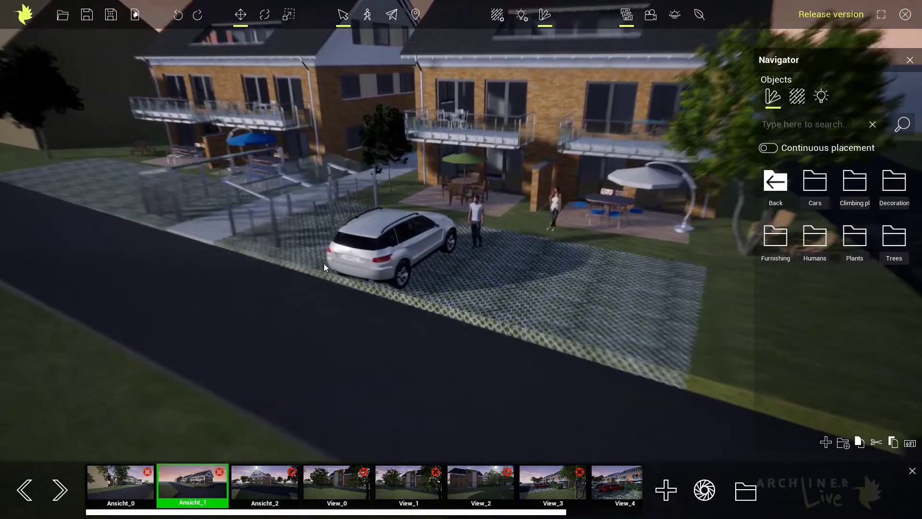
right_click_drag(398, 279, 401, 274)
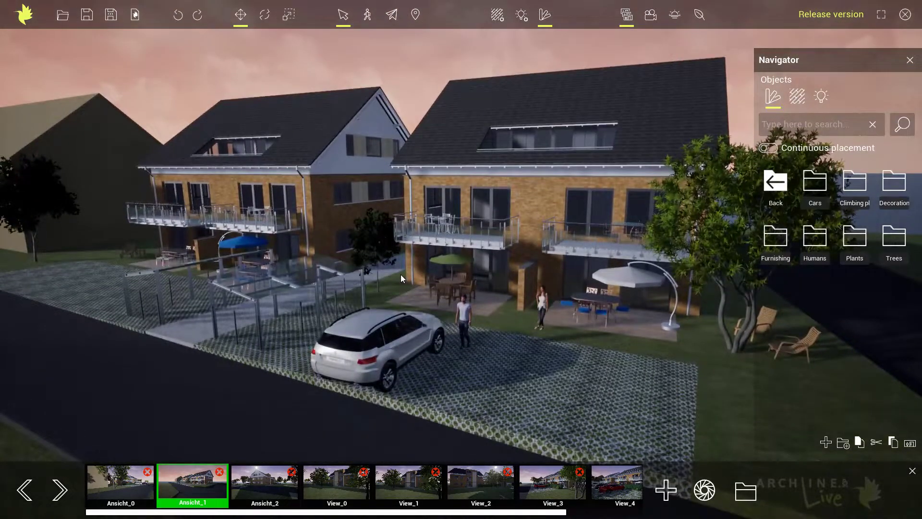
left_click(674, 16)
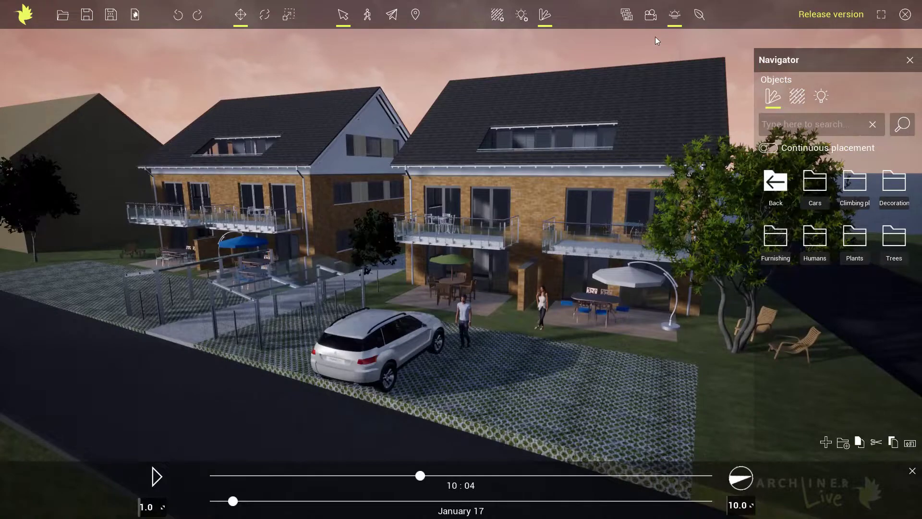
left_click_drag(420, 475, 379, 475)
left_click_drag(233, 501, 289, 501)
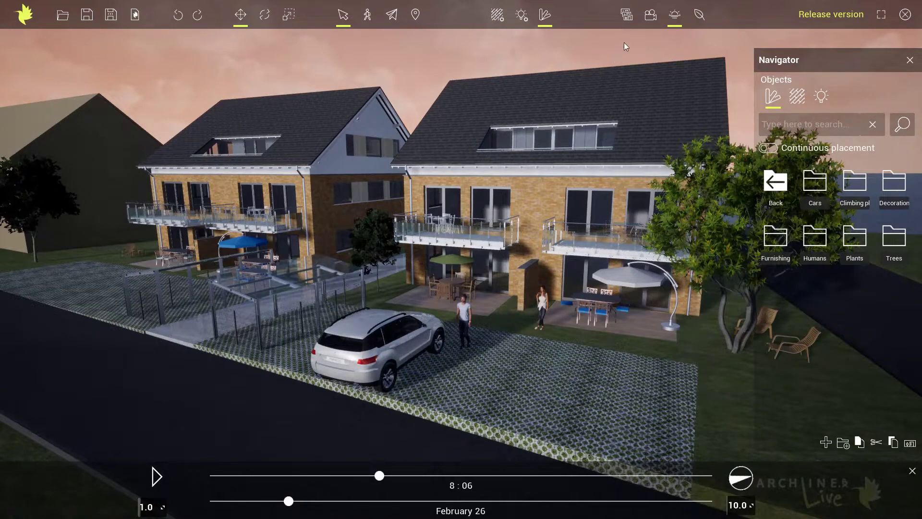
Open Animation 0 and scrub along its timeline to preview the camera path around the houses
left_click(626, 15)
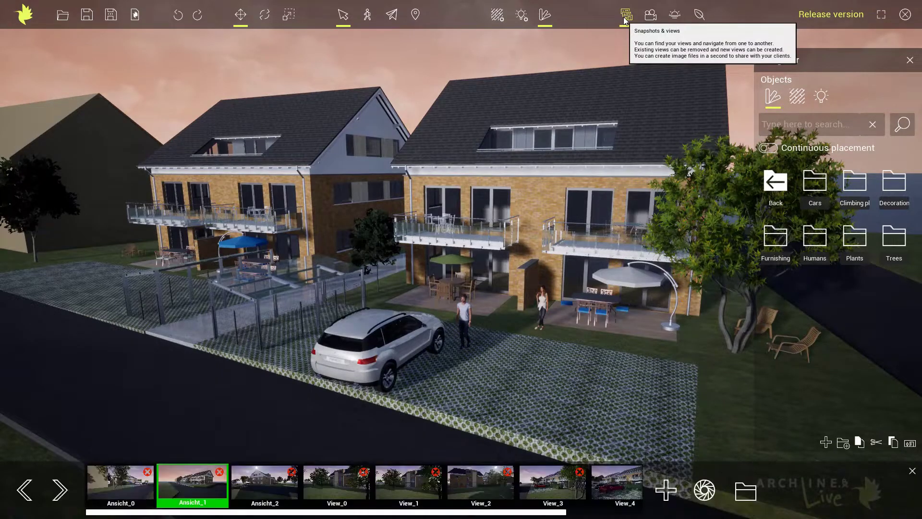
left_click(651, 18)
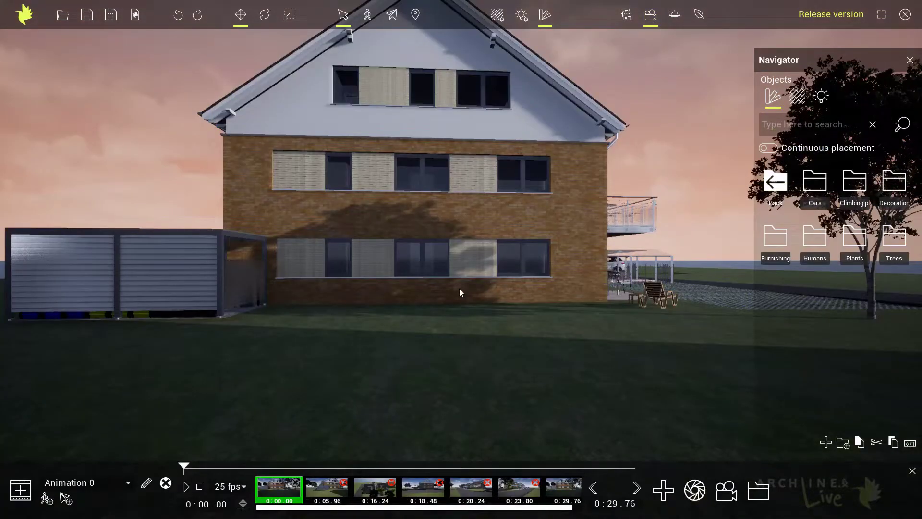
left_click_drag(185, 465, 356, 480)
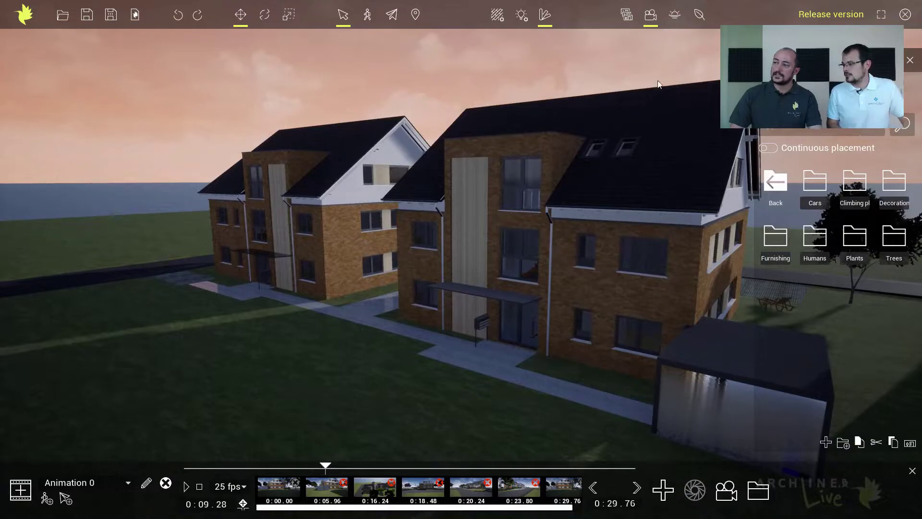
Create a new animation from the Ansicht_0 area and update its first keyframe with a street-side view of the houses
left_click(626, 14)
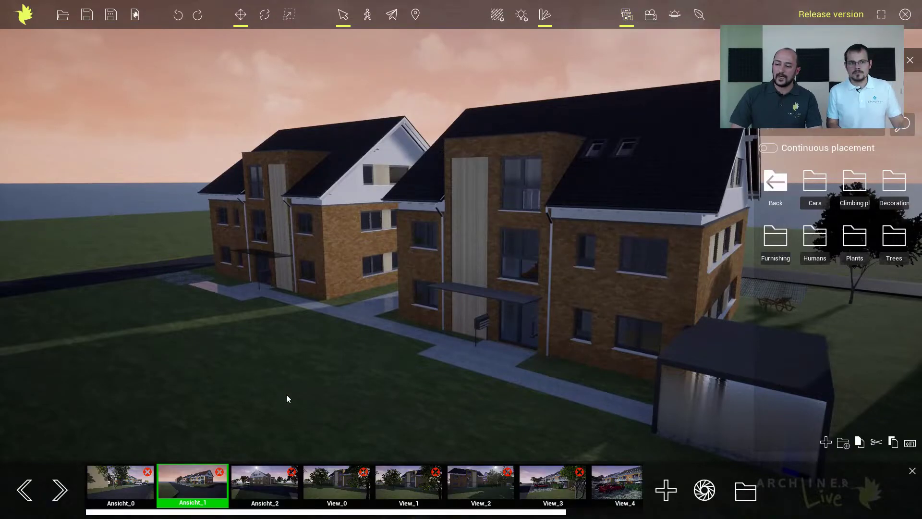
left_click(122, 481)
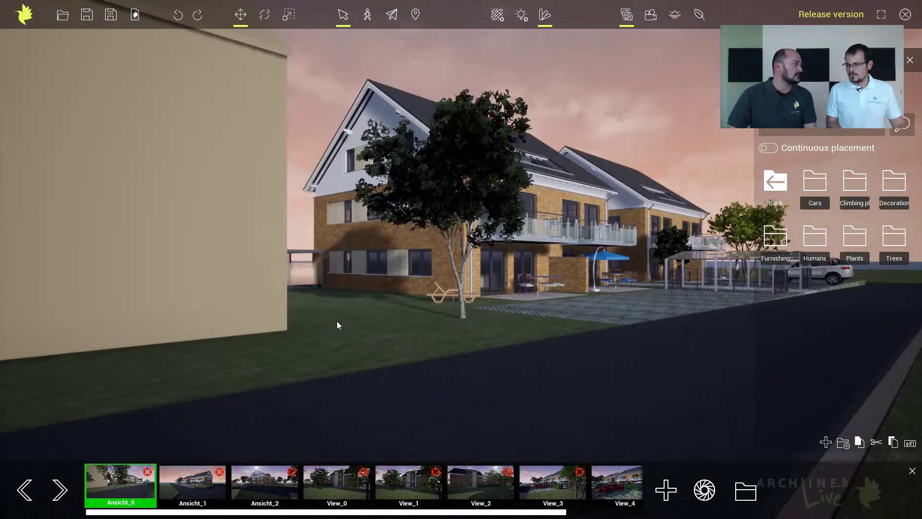
middle_click_drag(527, 263, 511, 266)
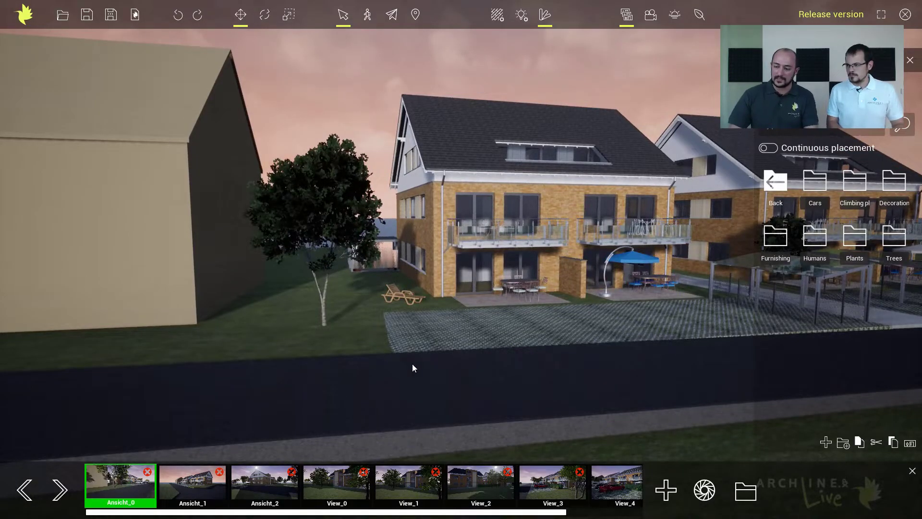
left_click(650, 15)
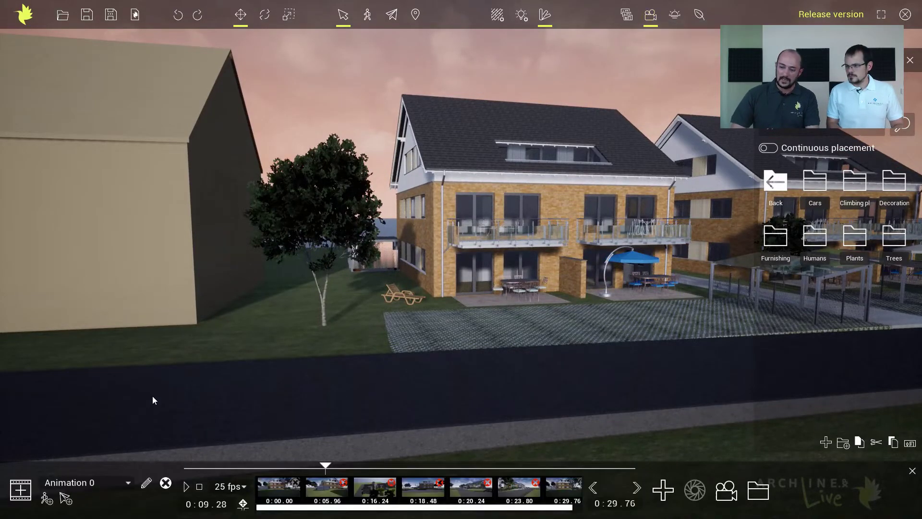
left_click(22, 491)
right_click_drag(377, 345, 340, 339)
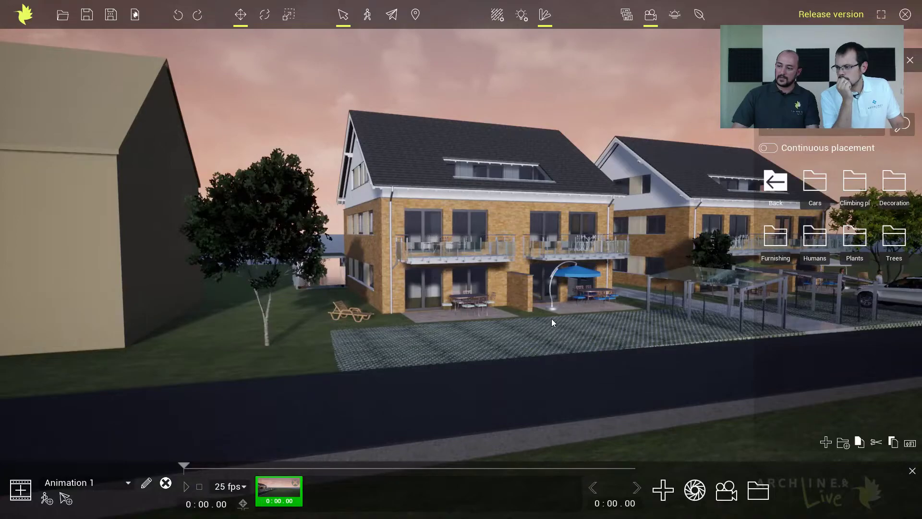
left_click(694, 490)
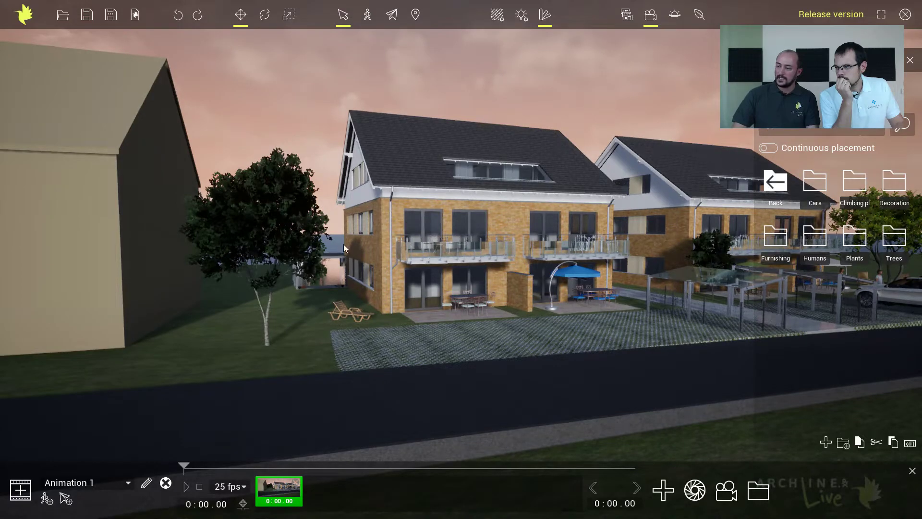
Append two keyframes that carry the camera sideways along the street past both houses, and play the animation
left_click_drag(355, 244, 247, 248)
left_click(661, 493)
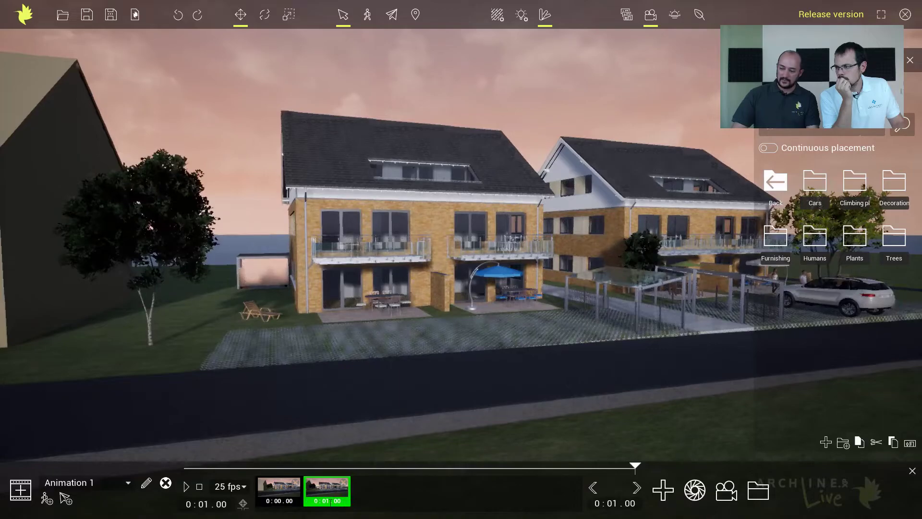
left_click_drag(655, 273, 169, 289)
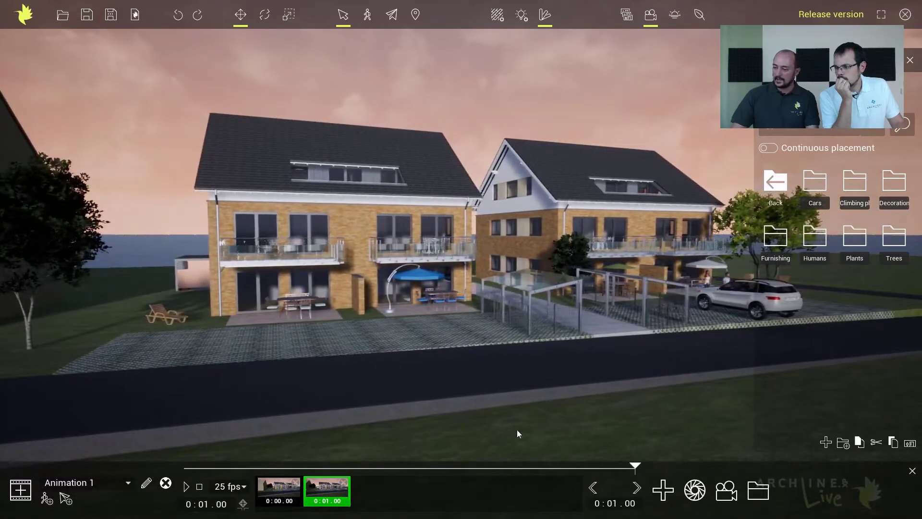
left_click(662, 490)
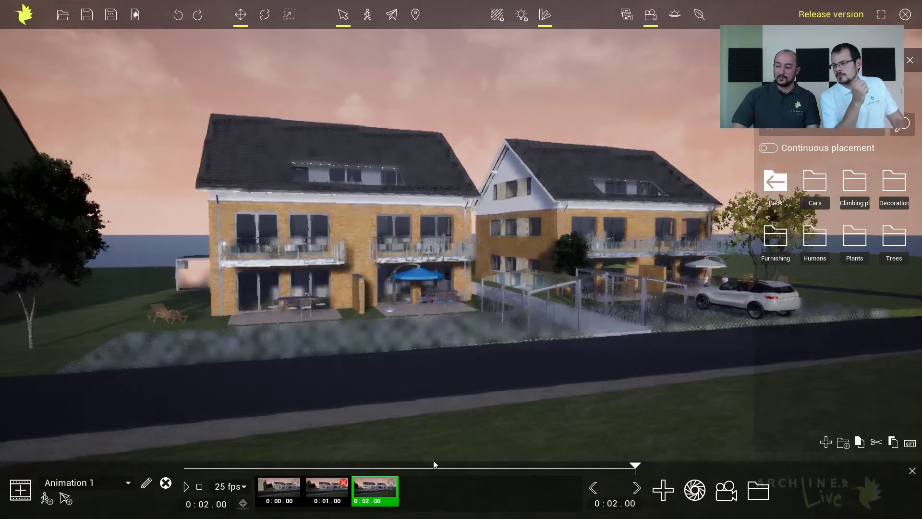
left_click(185, 487)
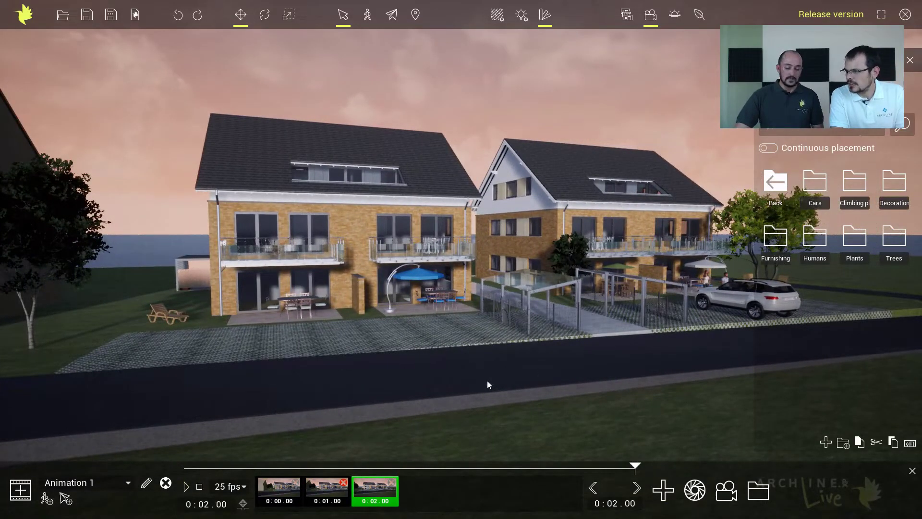
Set the animation's total duration to 6 seconds and play it from the start
left_click_drag(611, 504, 670, 502)
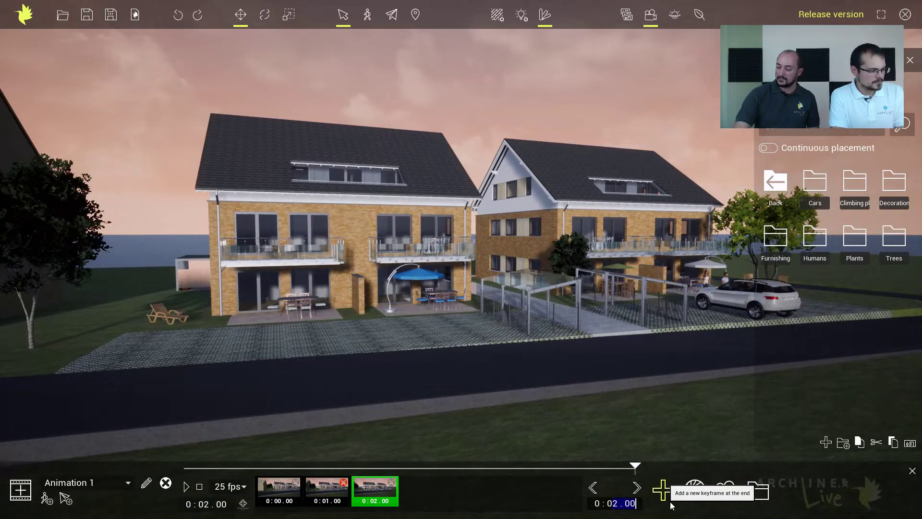
type("6")
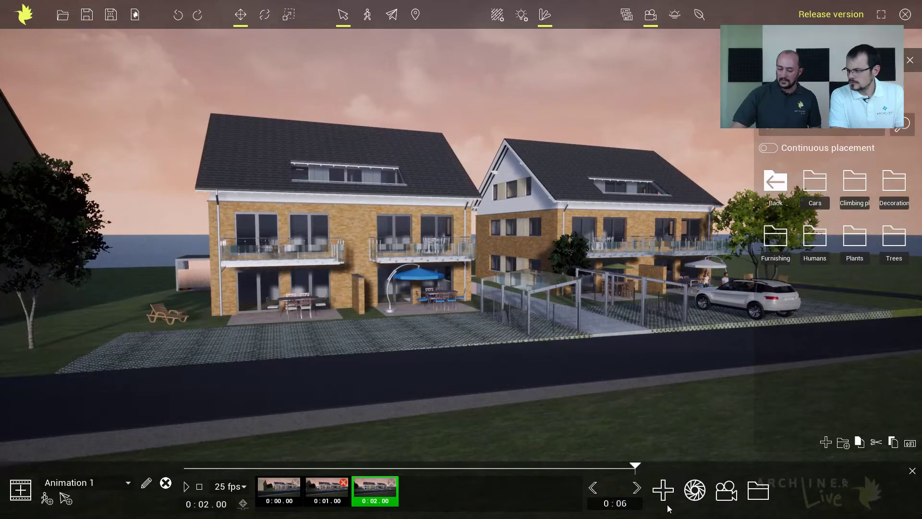
key("Return")
left_click_drag(337, 466, 178, 471)
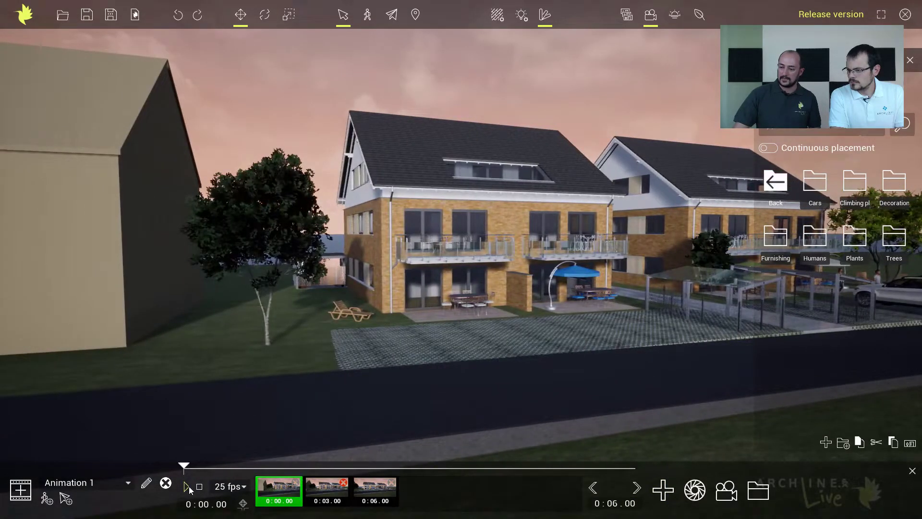
left_click(187, 487)
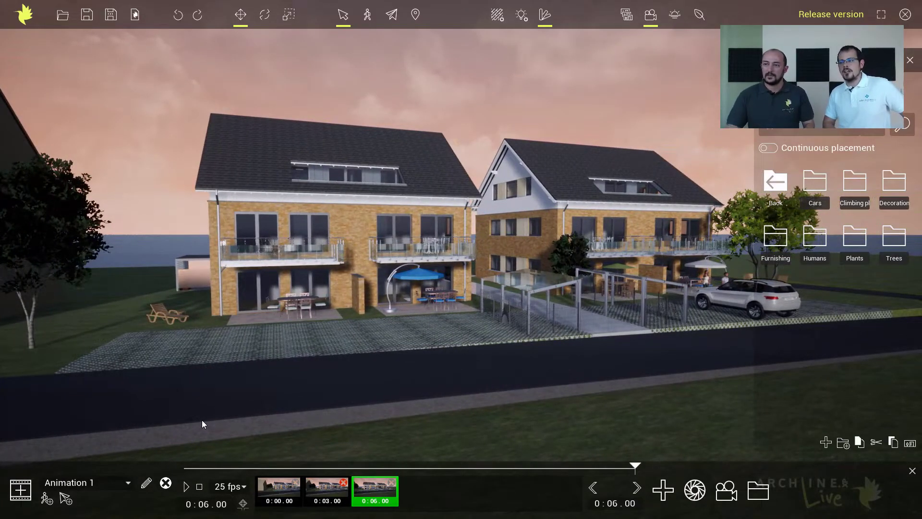
Close the scene without saving, open the recent project Live_R2_New_Features_Demo_Bauantrag, and go to its Ansicht_1 view
left_click(135, 14)
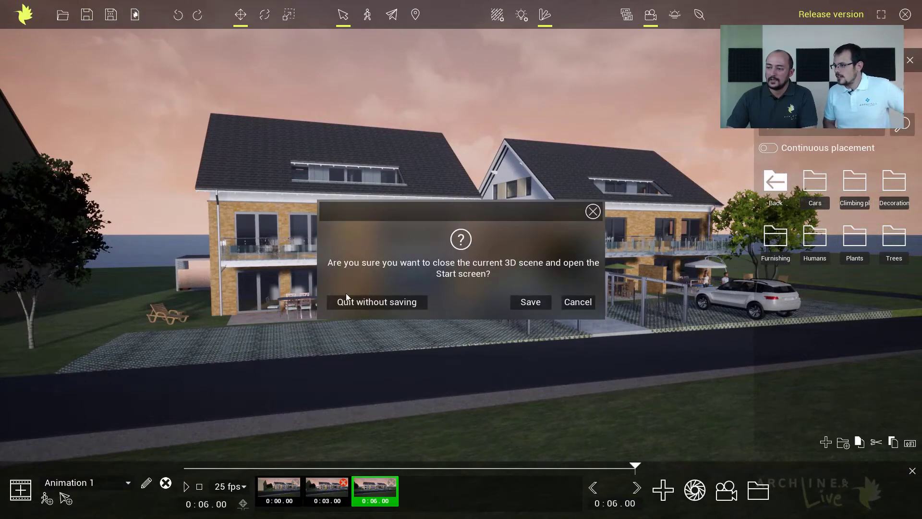
left_click(353, 304)
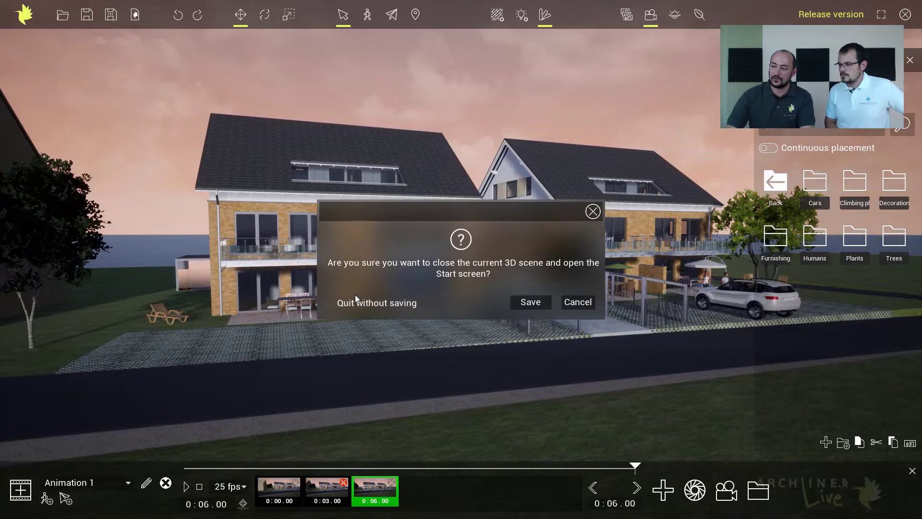
left_click(355, 294)
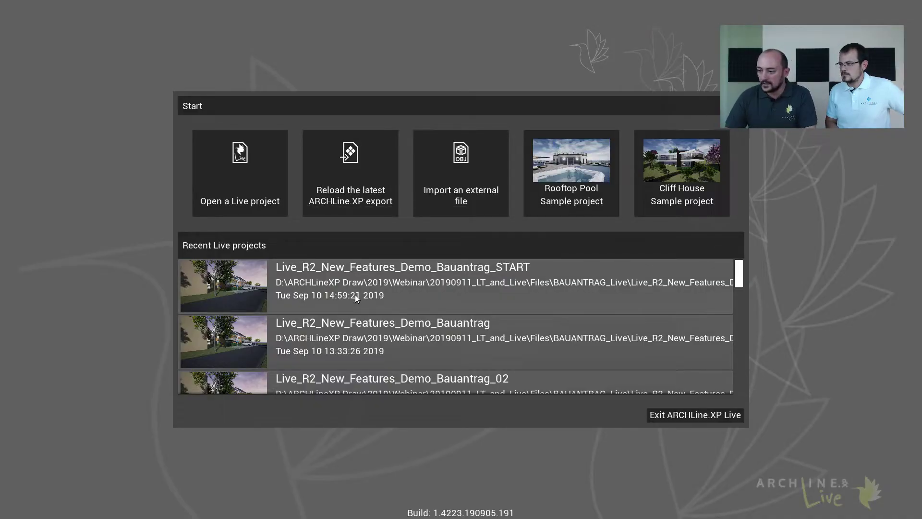
left_click(371, 336)
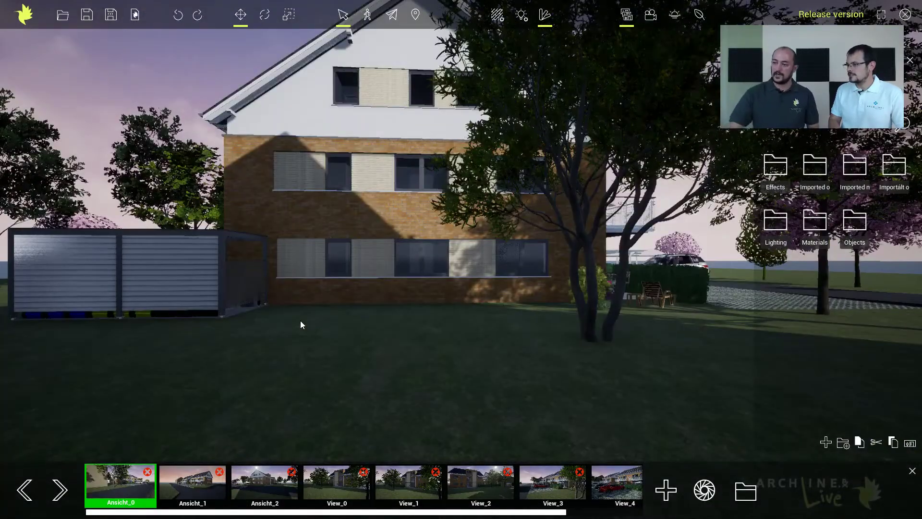
left_click(191, 488)
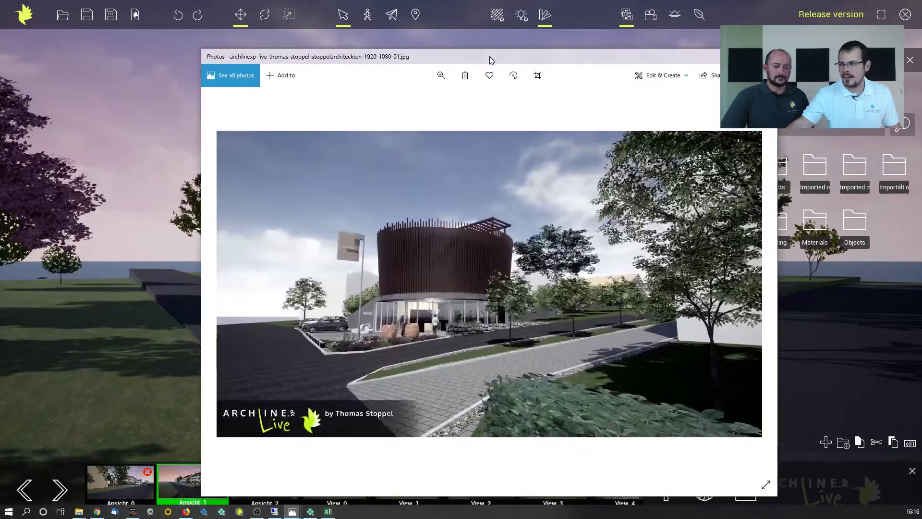
Show the rendering of the round wood-clad building full screen in the Photos app
double_click(490, 57)
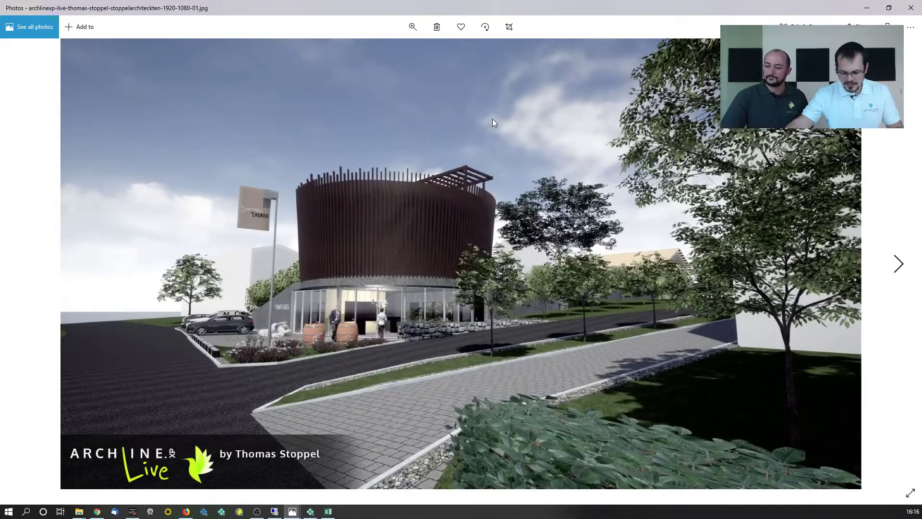
key("F11")
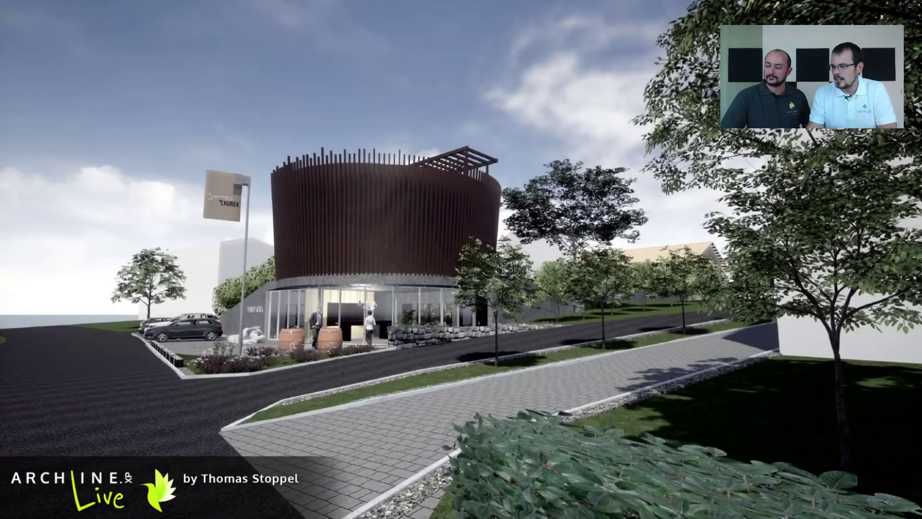